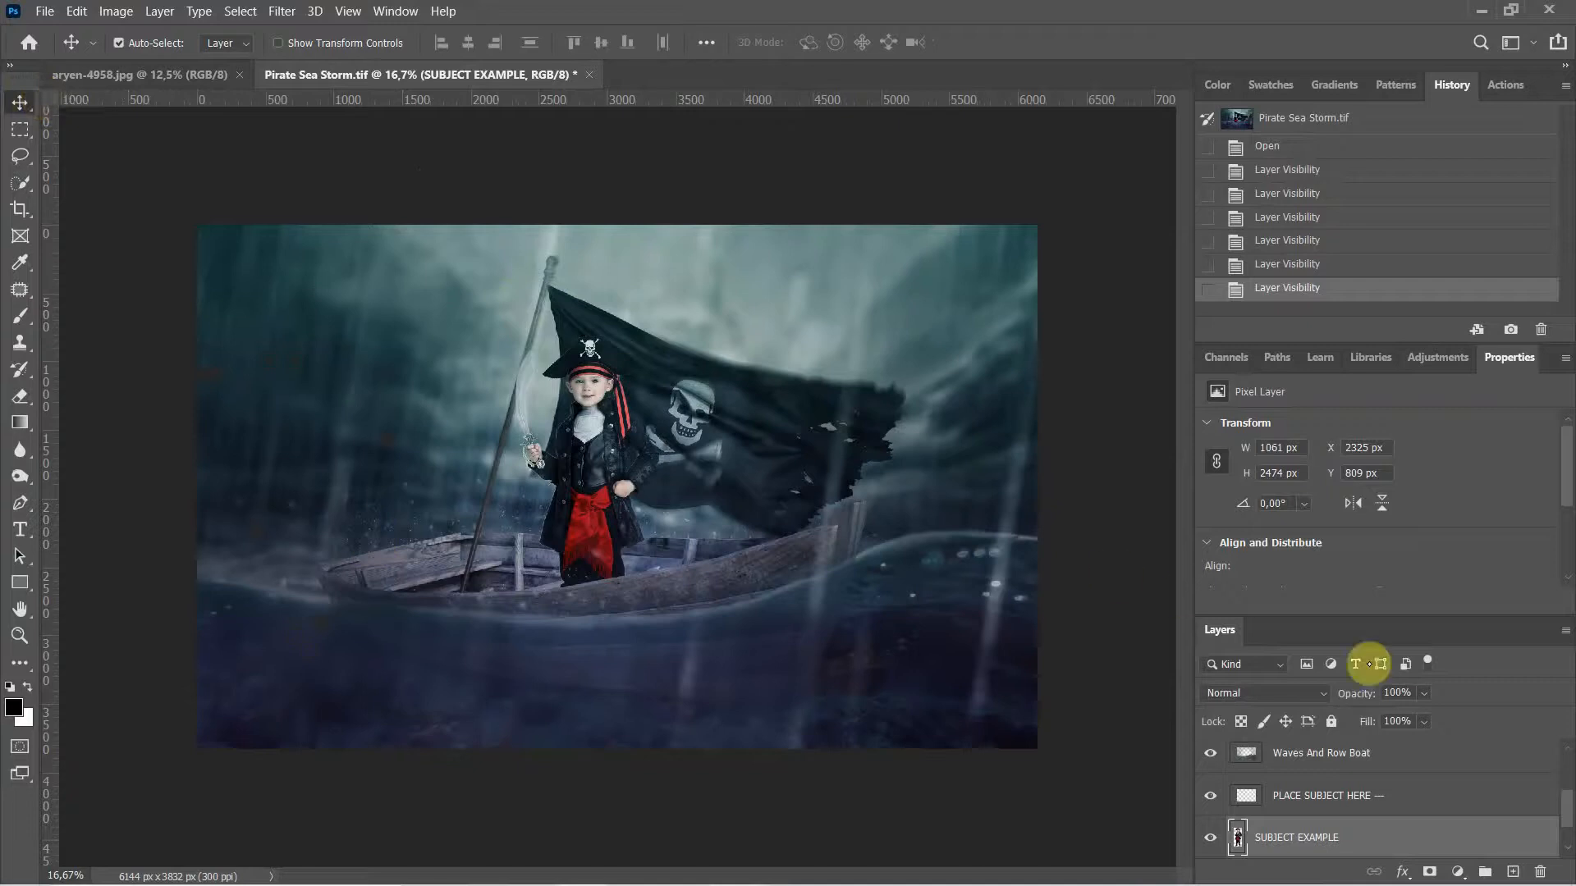
Step: Switch to the aryen-4958.jpg photo and zoom in on the boy in the pirate costume
drag(1567, 810, 1569, 759)
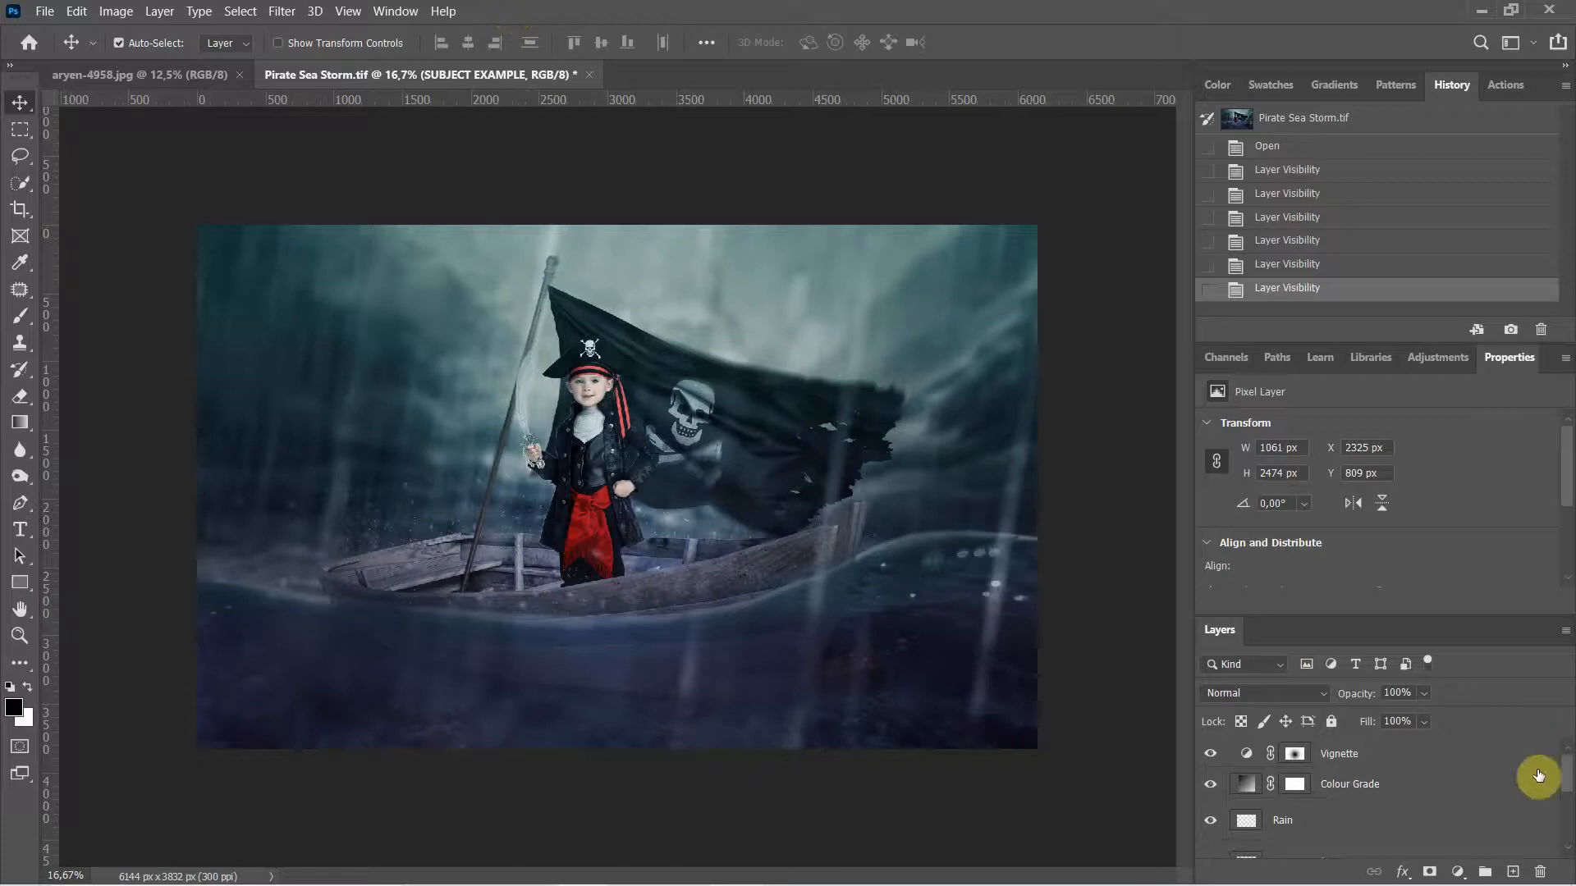
drag(1562, 778, 1548, 668)
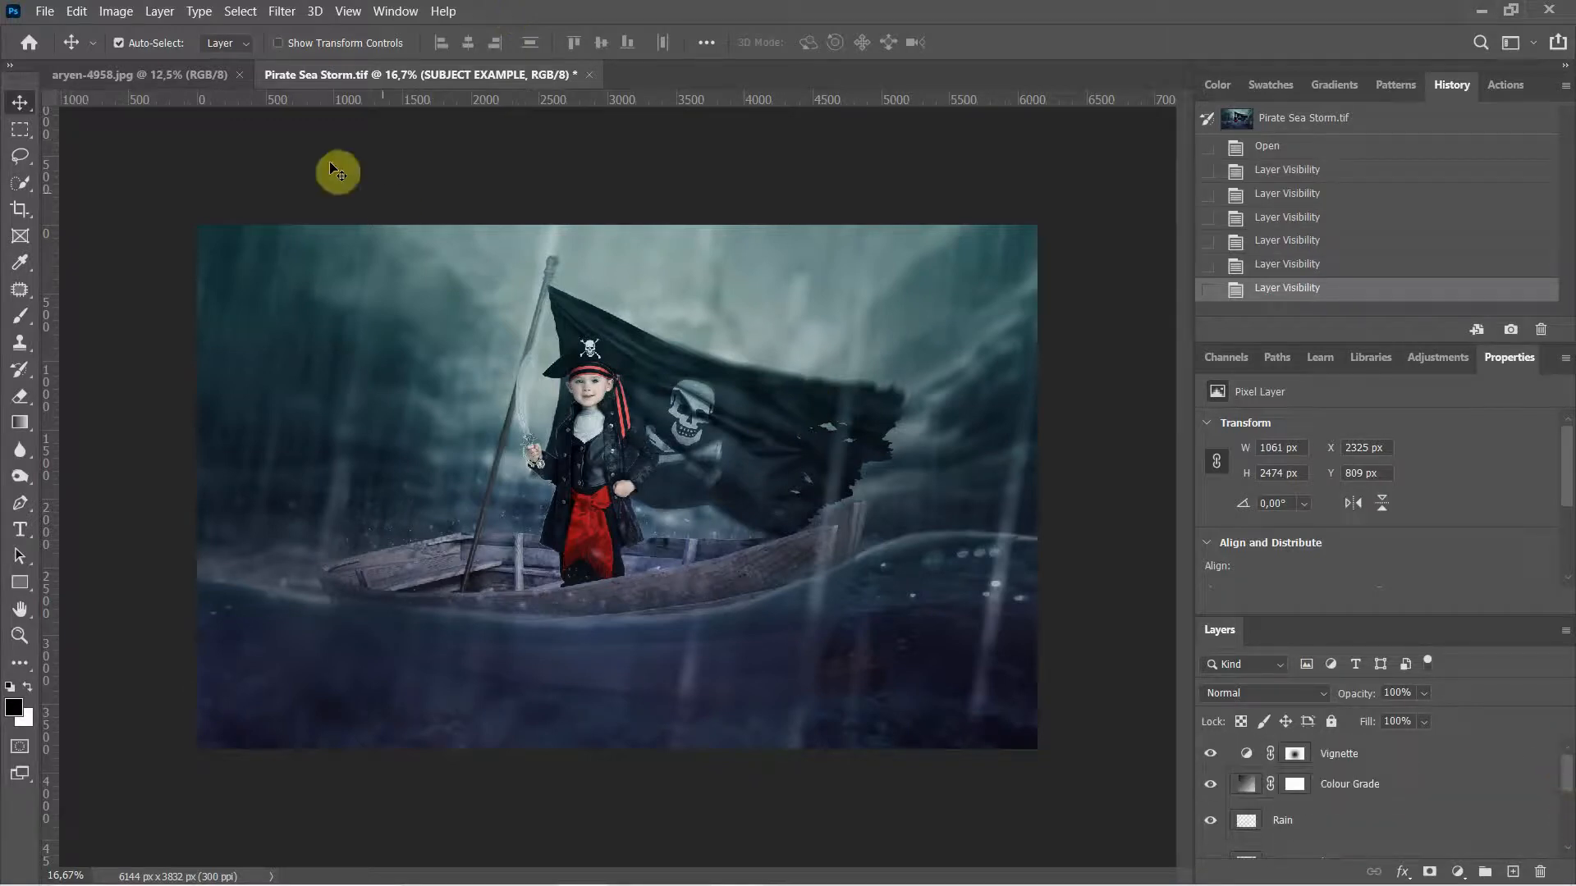
click(190, 76)
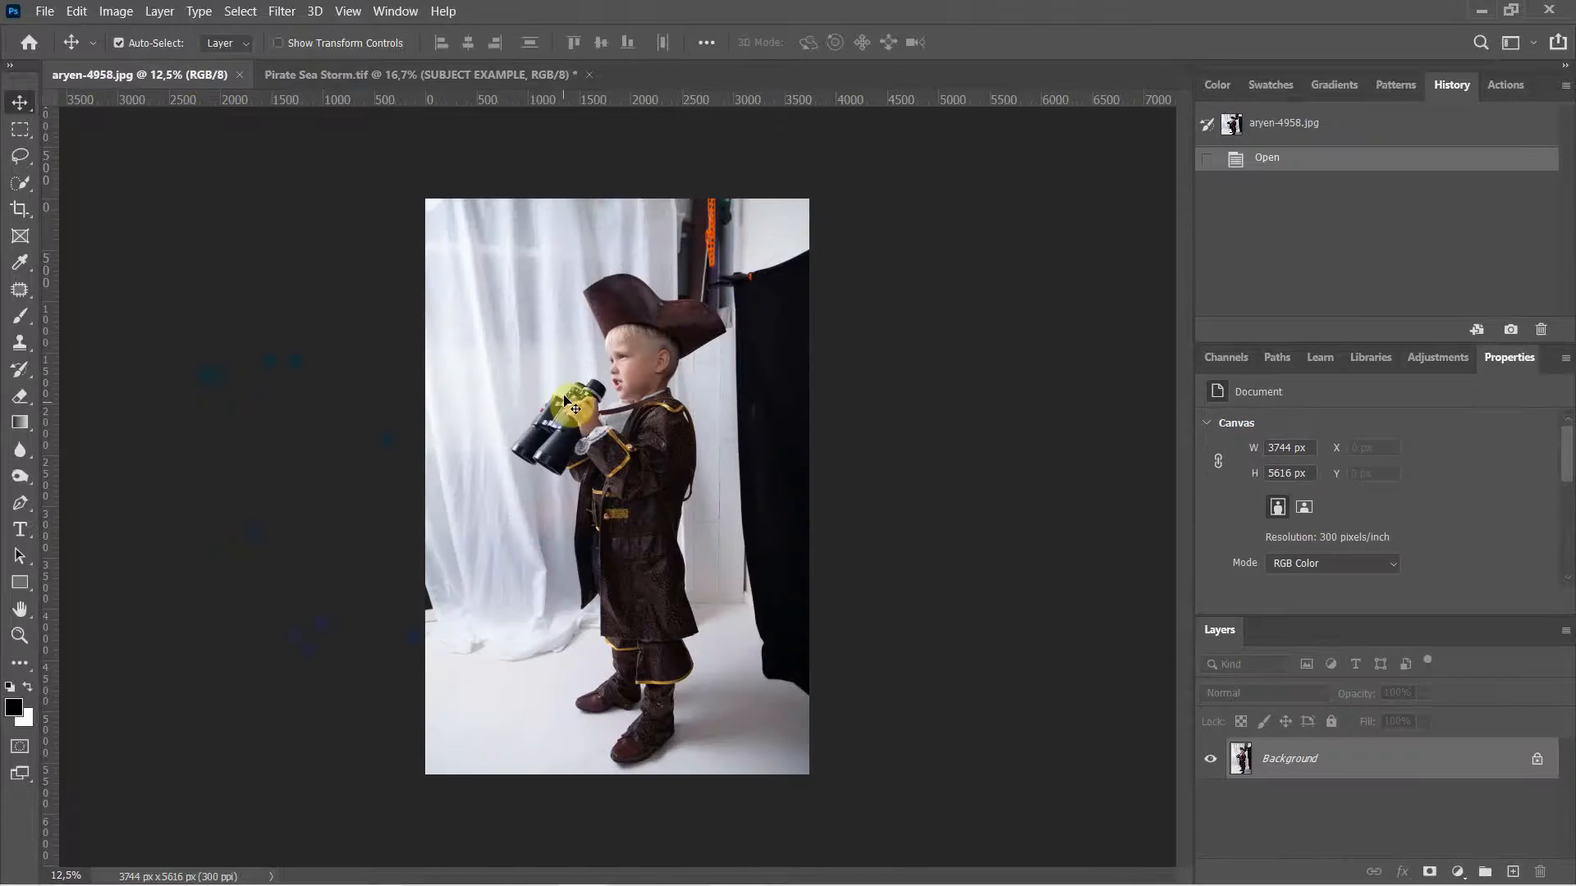
click(20, 636)
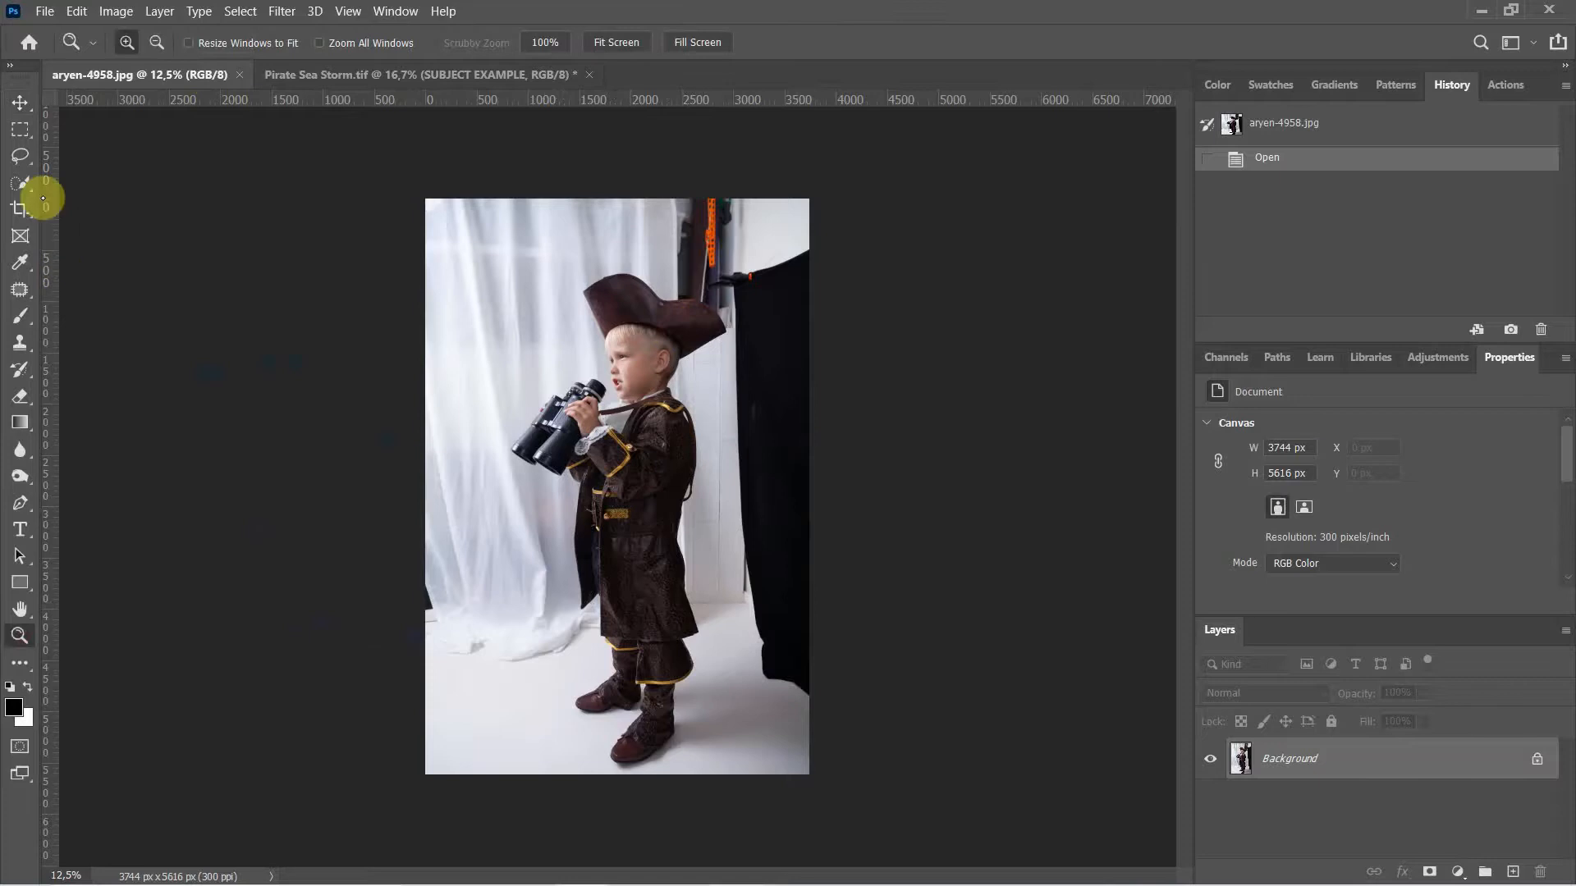
click(20, 319)
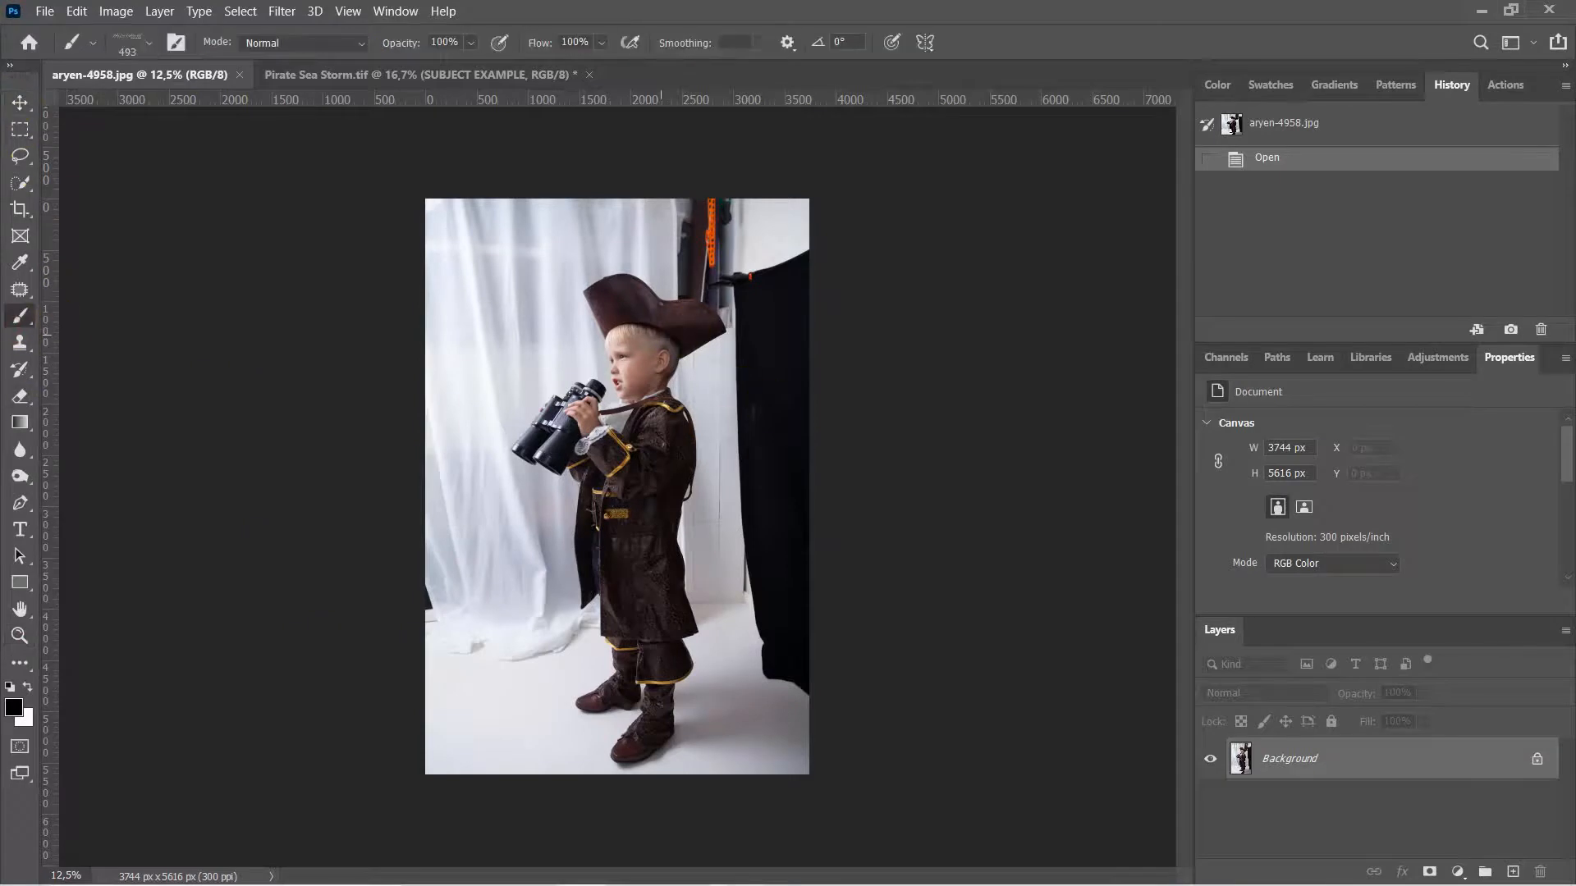
scroll(410, 398, up, 5)
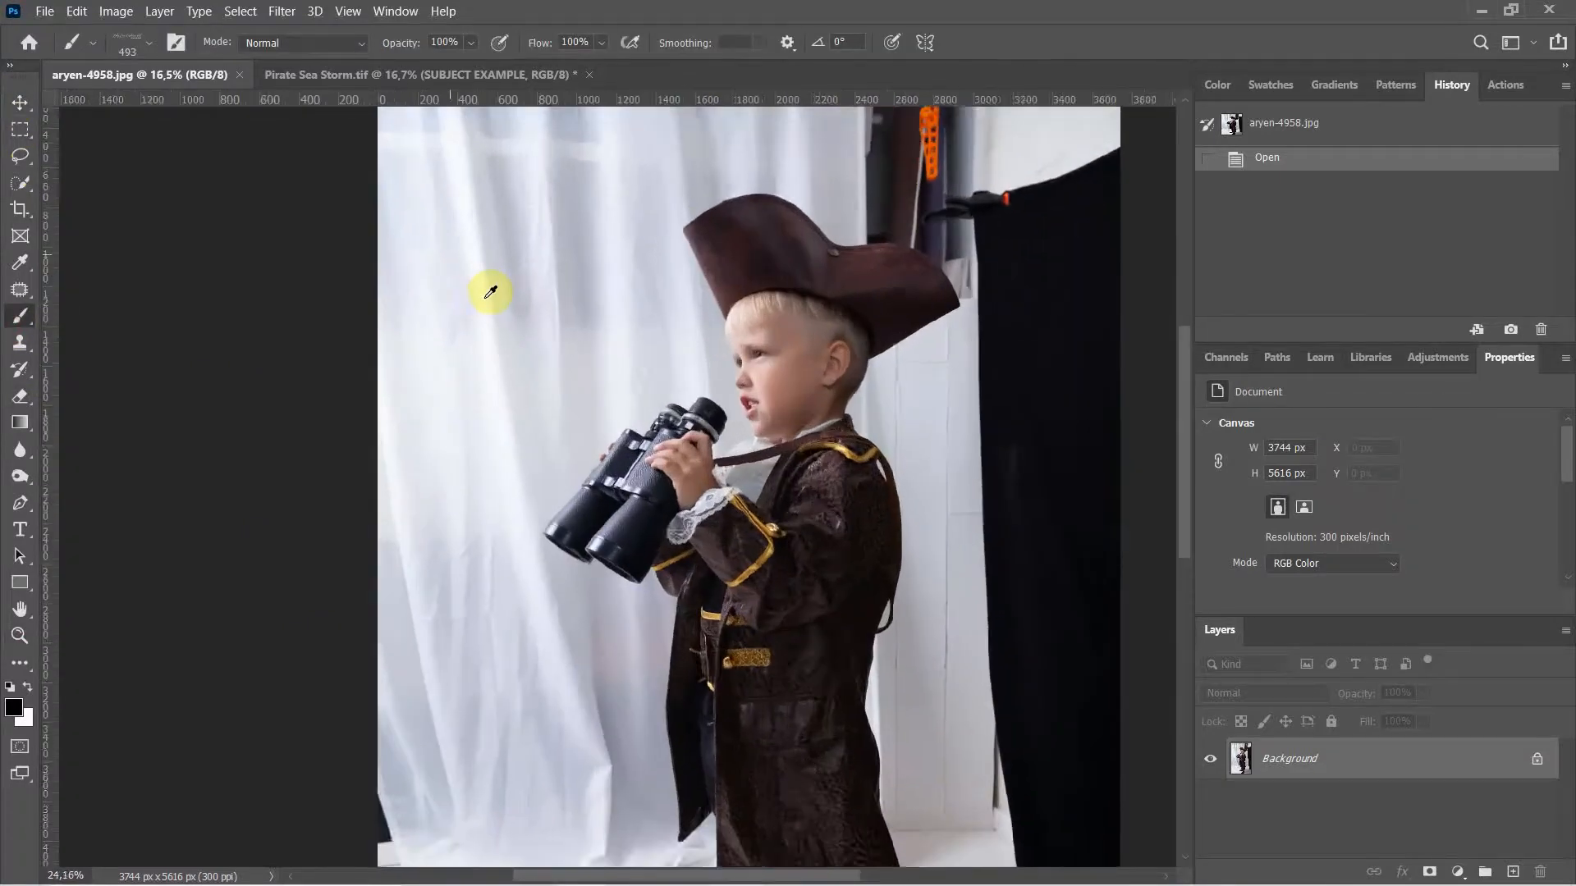
scroll(491, 292, up, 1)
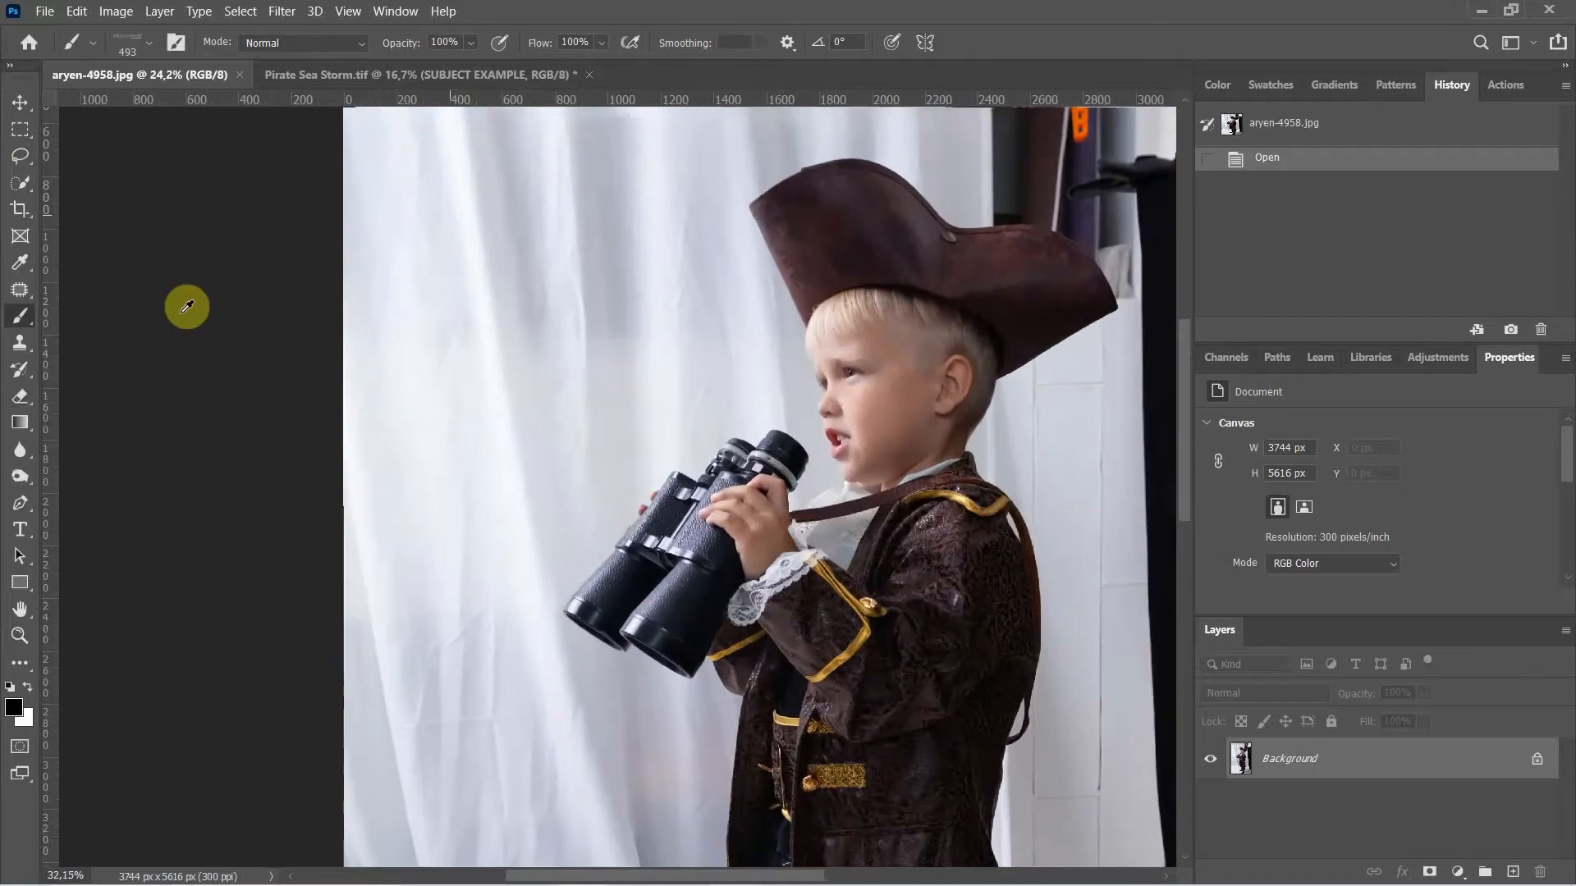
click(22, 188)
Step: Enlarge the Quick Selection brush to 91 px and select the boy's hat, face and neck
scroll(727, 418, up, 1)
drag(778, 419, 815, 435)
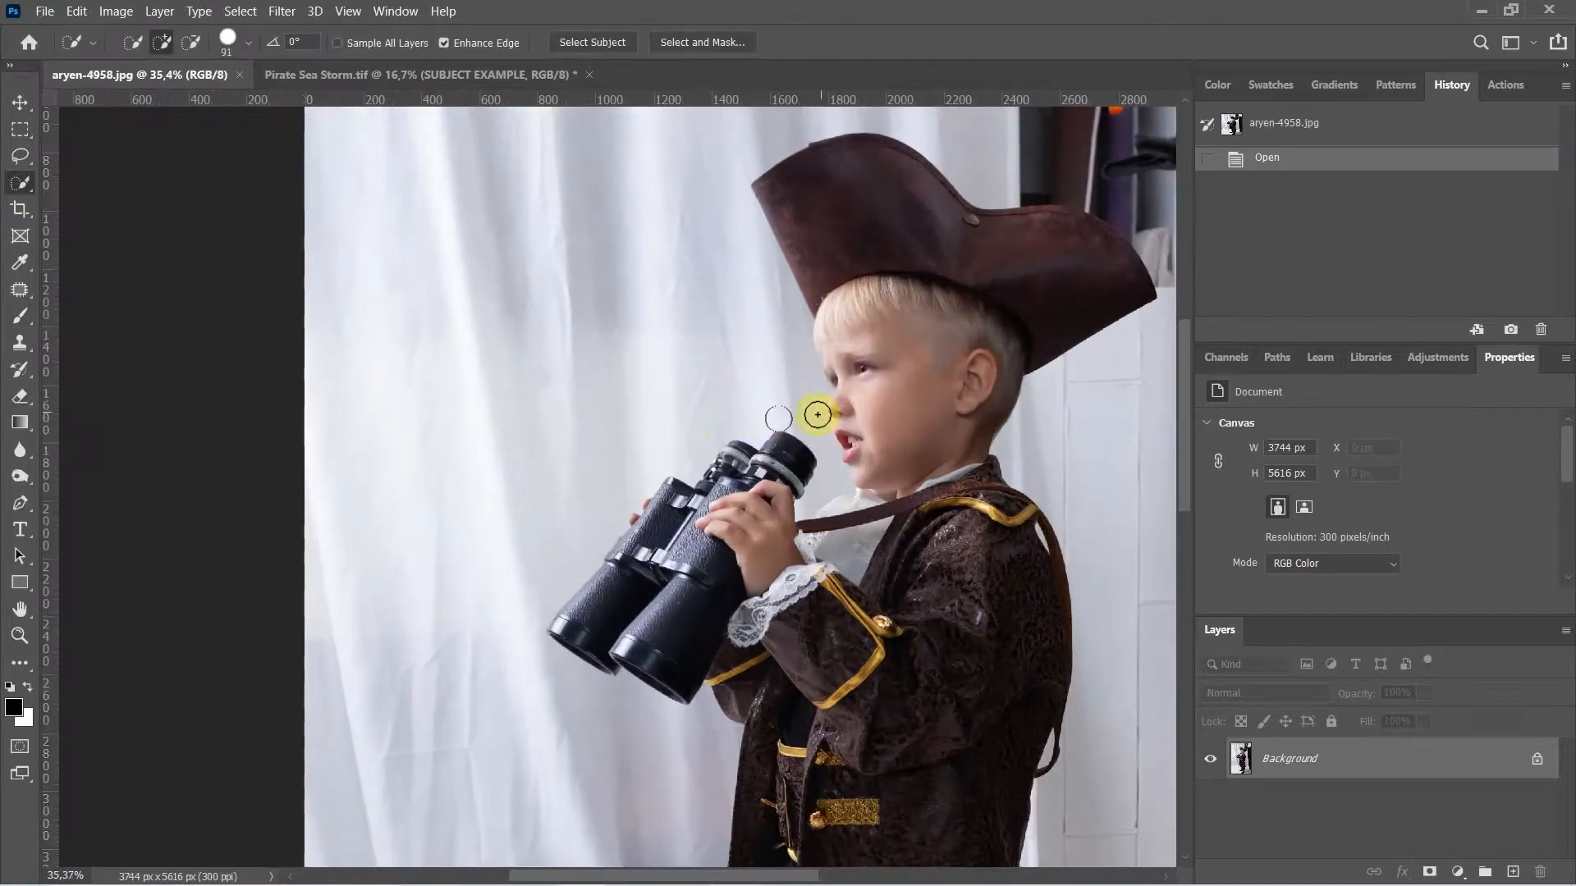
drag(847, 409, 668, 448)
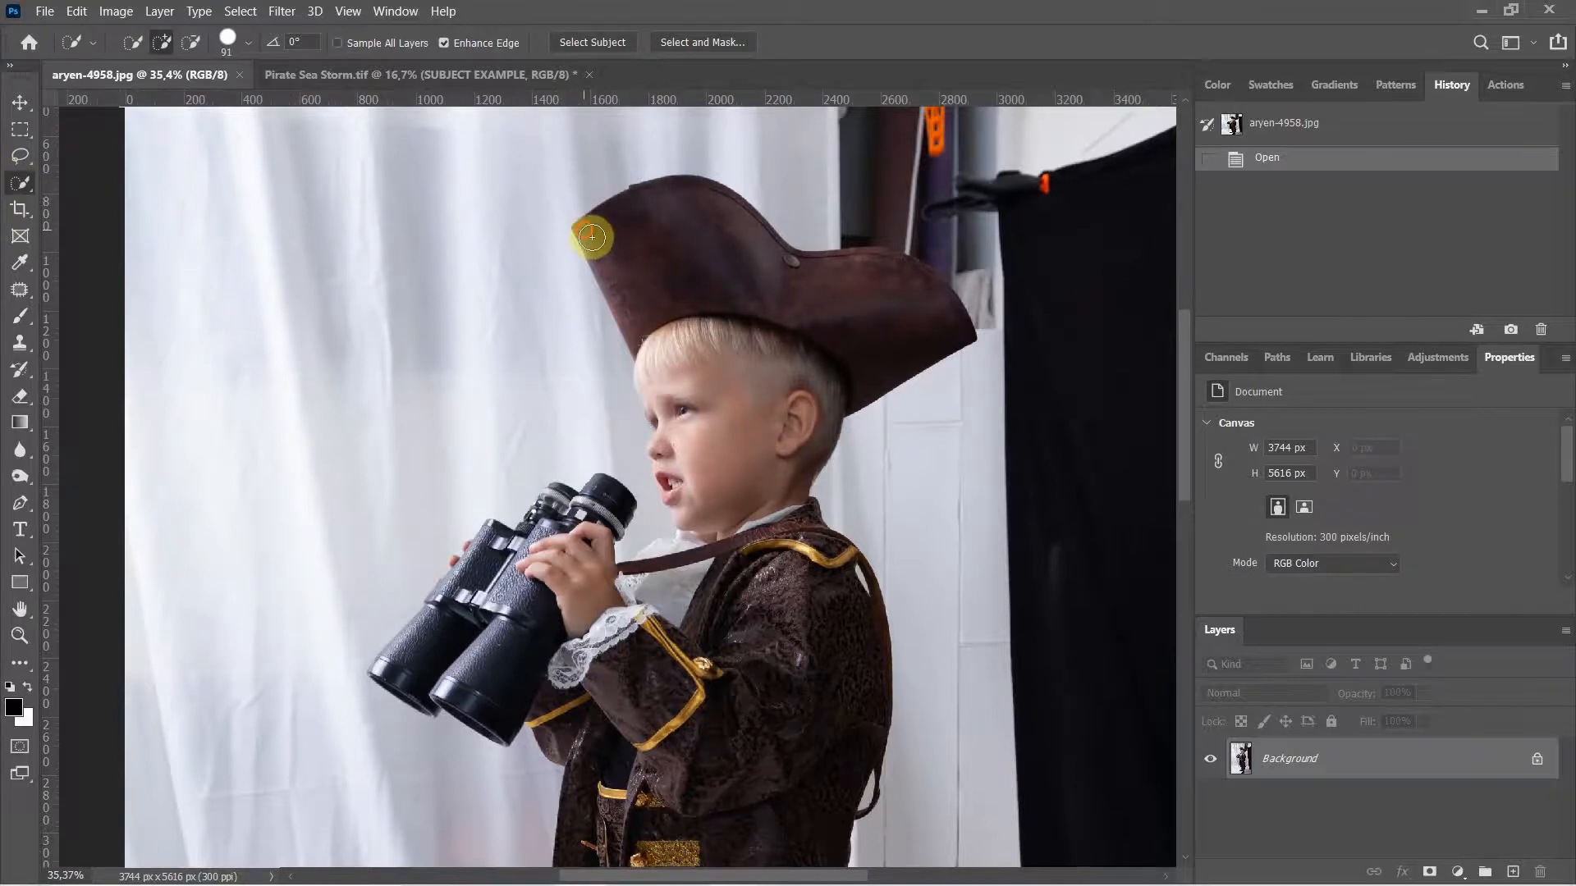
drag(591, 237, 660, 391)
mouse_move(682, 452)
mouse_down()
mouse_move(689, 529)
mouse_move(678, 455)
mouse_move(673, 477)
mouse_move(656, 454)
mouse_move(680, 514)
mouse_move(631, 586)
mouse_up()
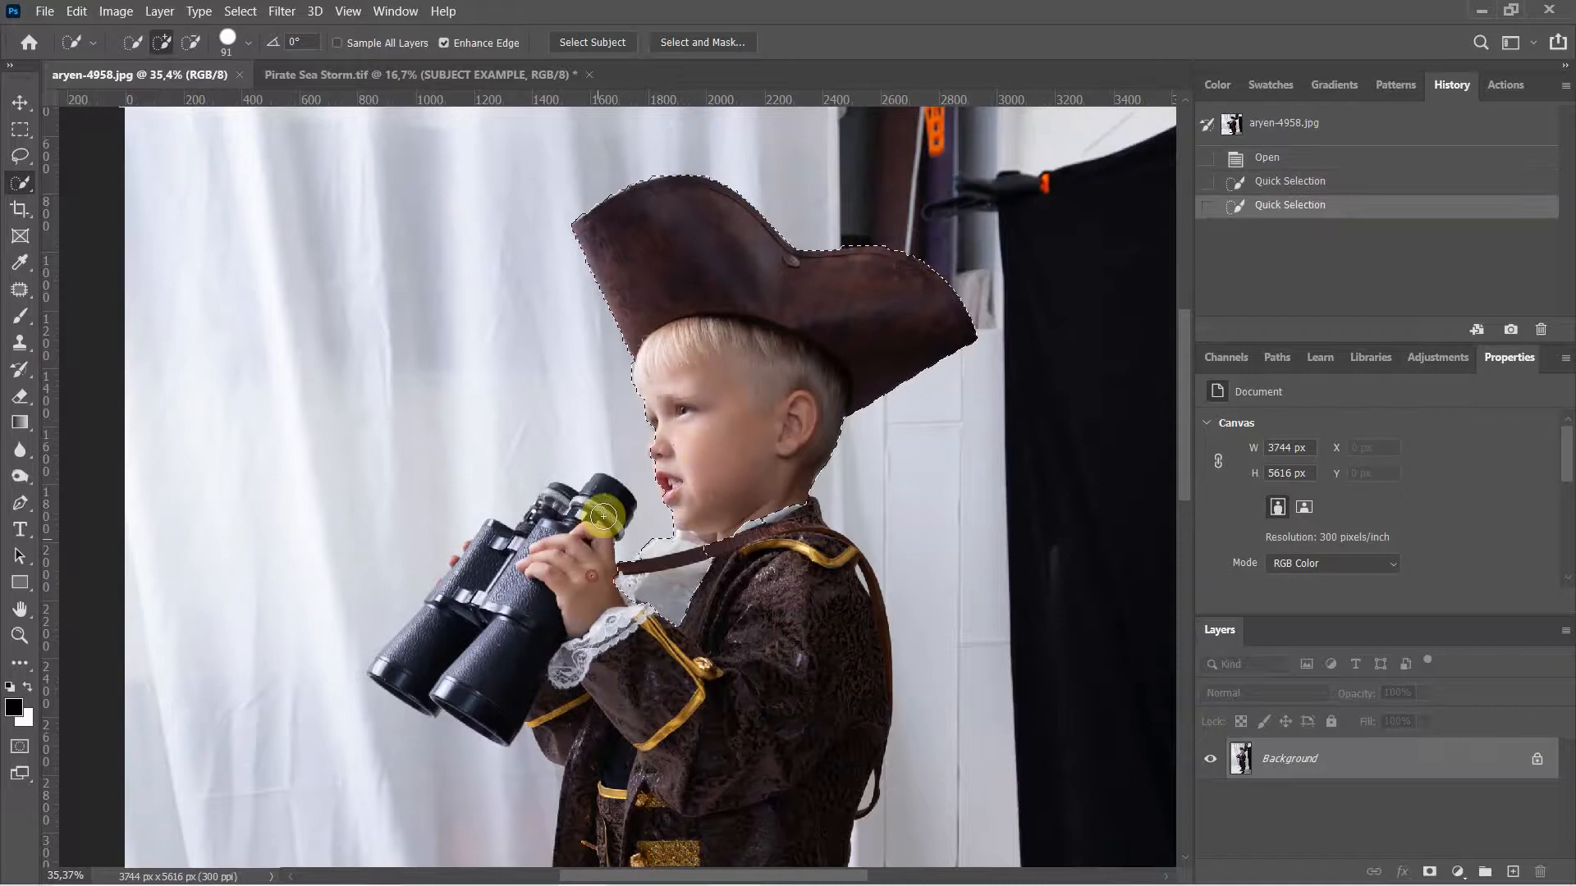
Step: Add the hand, binoculars, shoulder, upper arm and coat to the selection
mouse_move(604, 516)
mouse_down()
mouse_move(605, 495)
mouse_move(557, 511)
mouse_move(459, 572)
mouse_move(448, 680)
mouse_move(442, 607)
mouse_move(461, 677)
mouse_move(499, 692)
mouse_move(404, 651)
mouse_move(388, 665)
mouse_up()
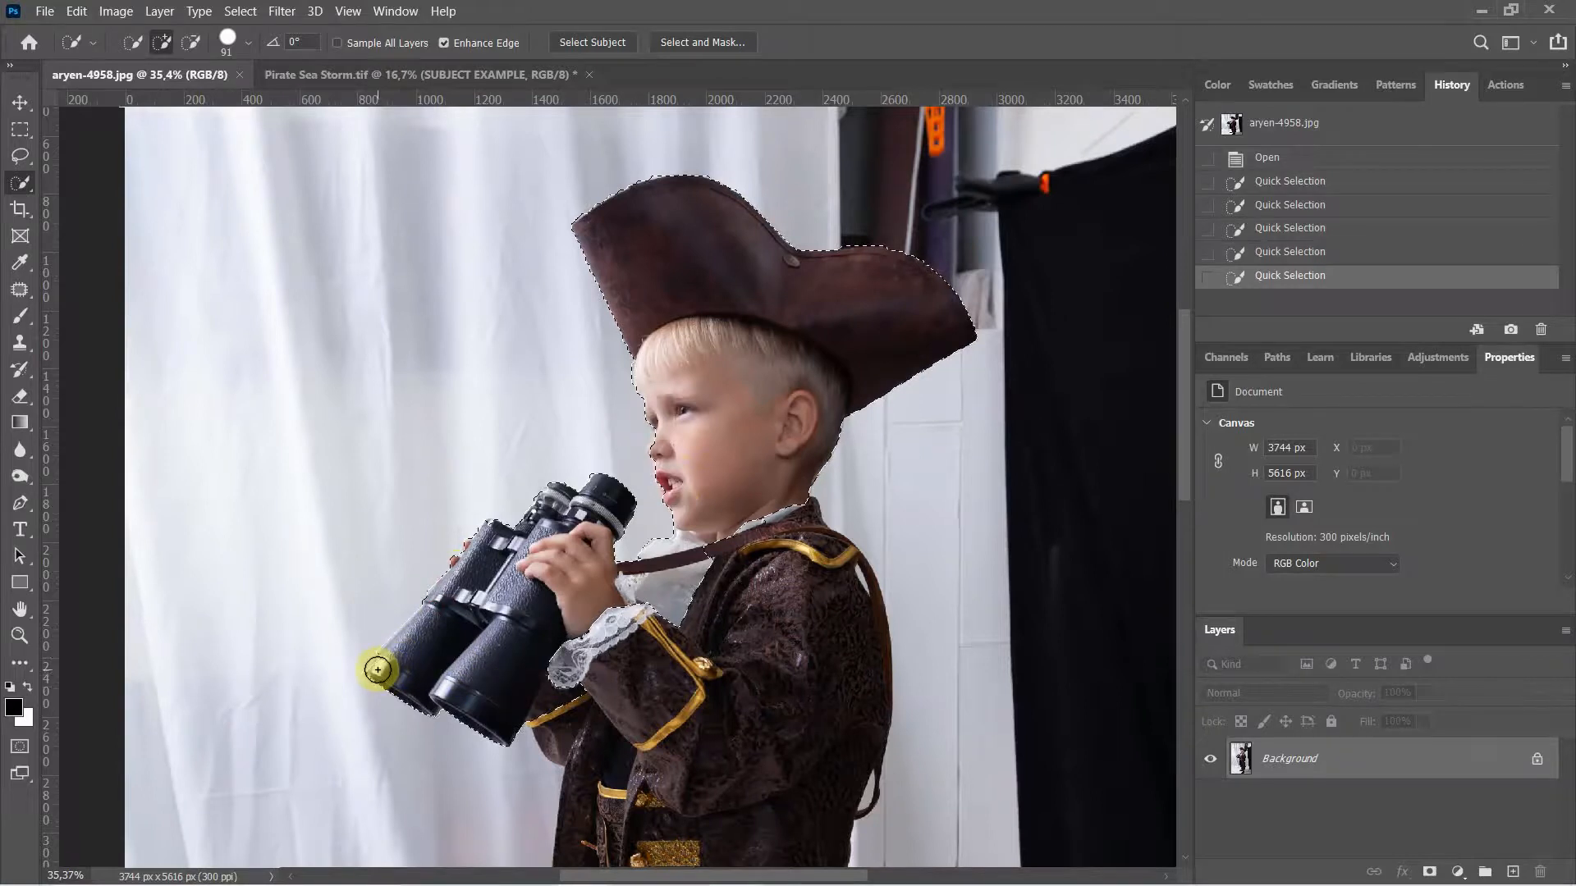
drag(382, 665, 450, 580)
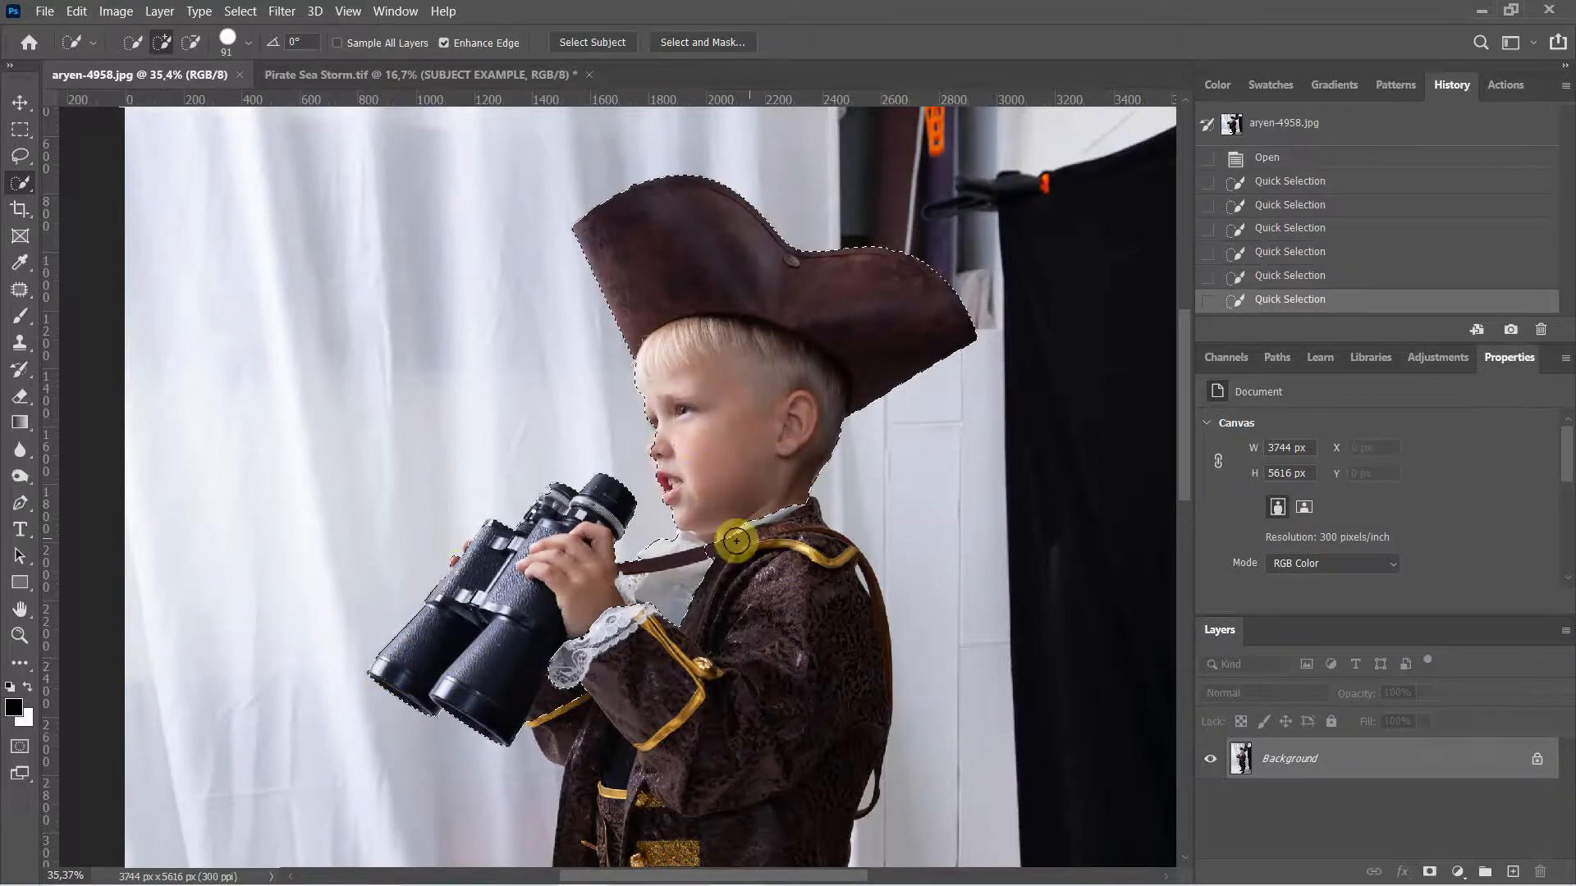
mouse_move(803, 516)
mouse_down()
mouse_move(871, 657)
mouse_move(854, 760)
mouse_up()
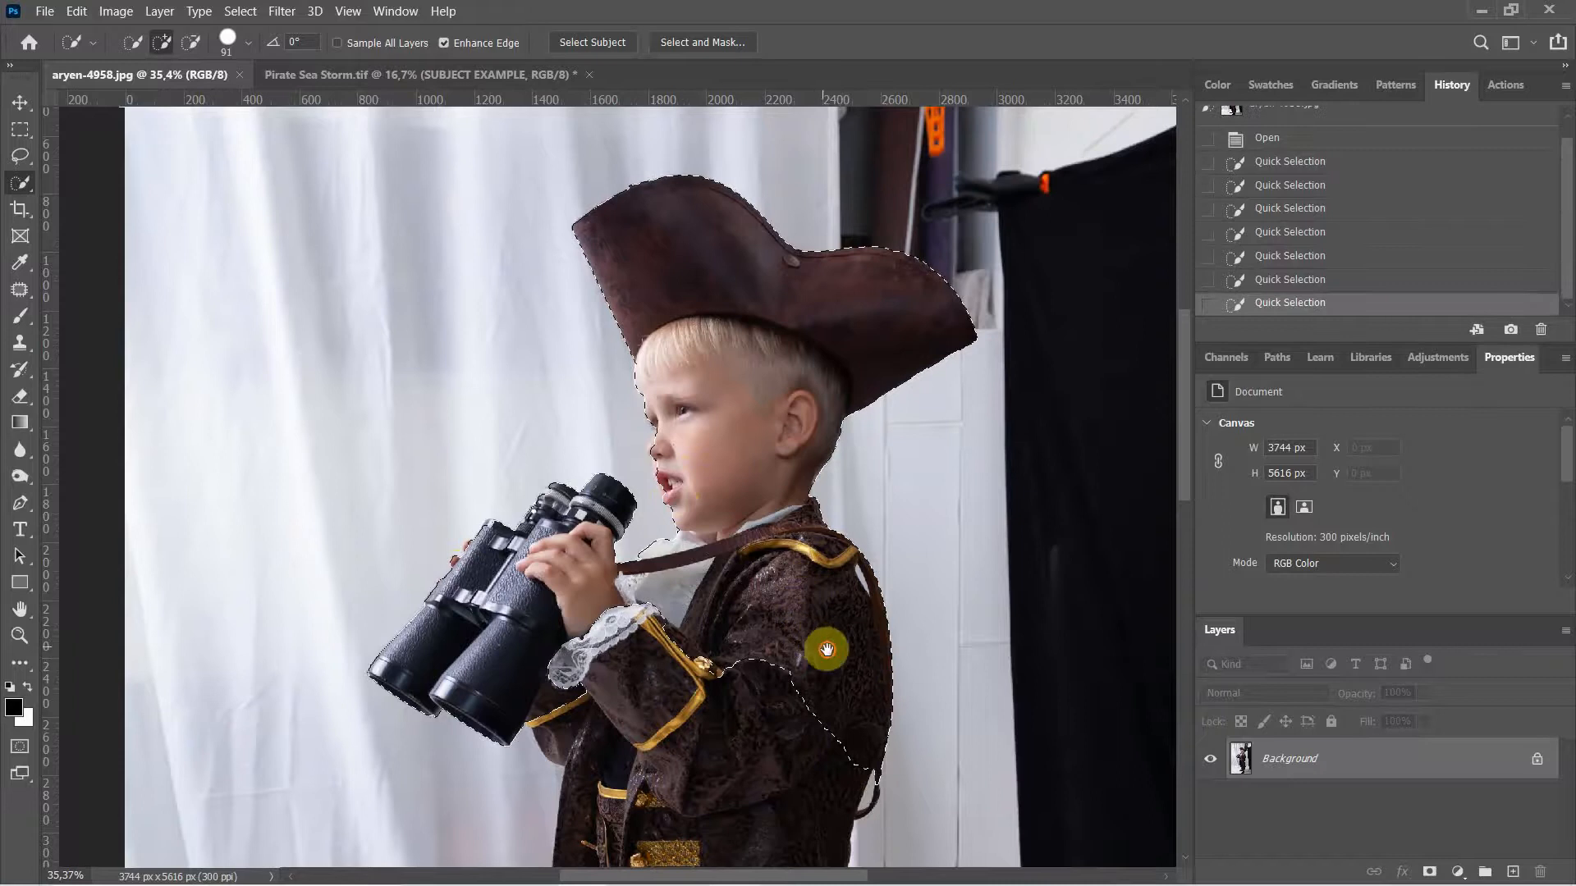
drag(826, 649, 823, 372)
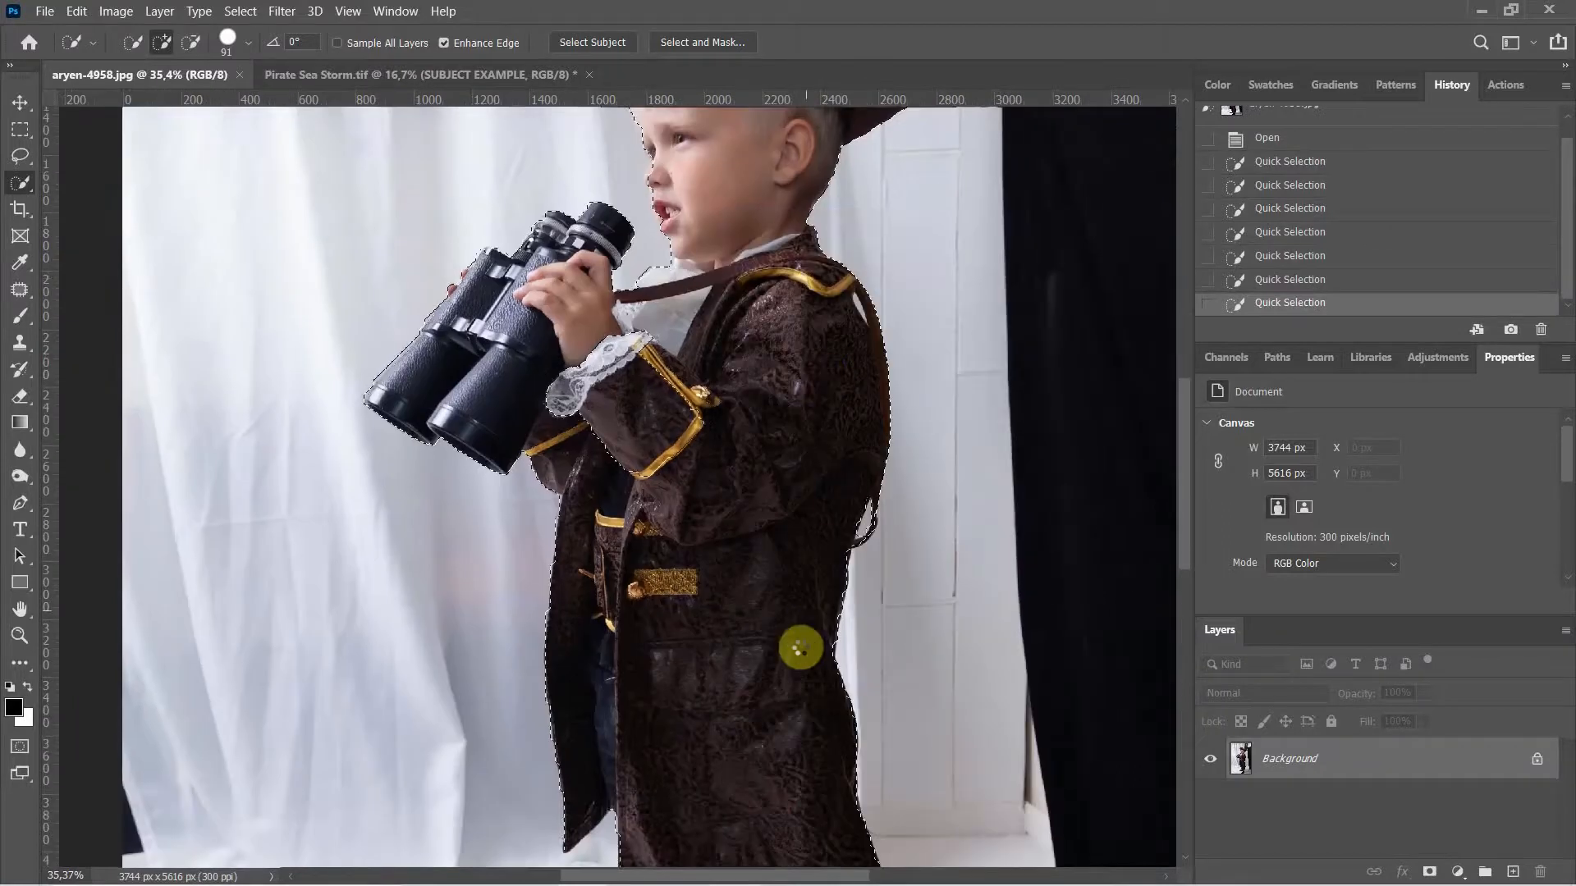
click(800, 649)
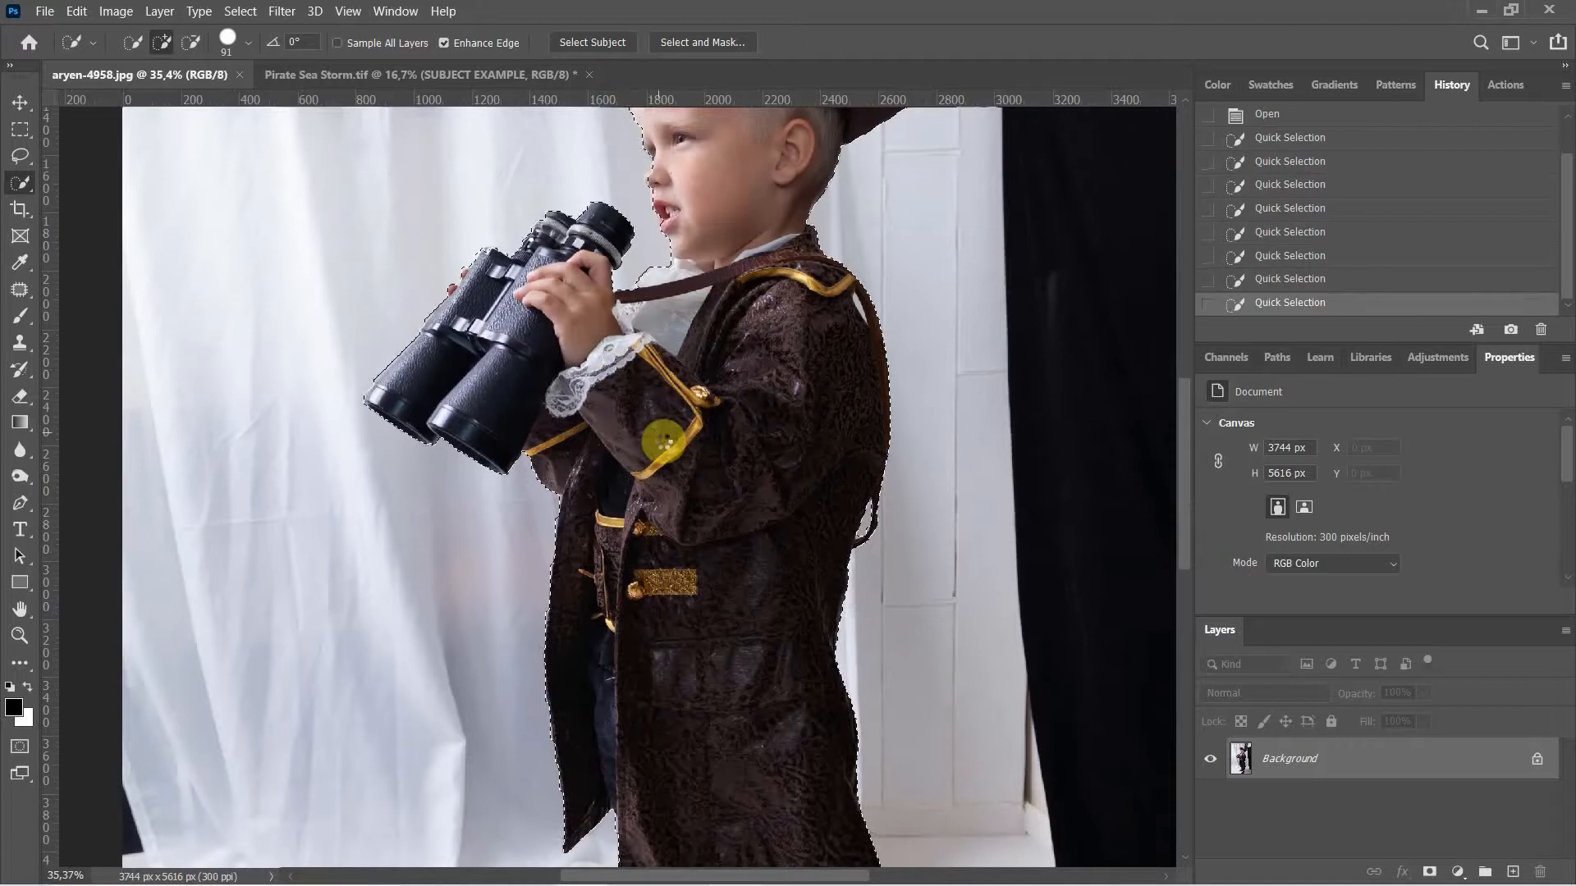
Step: Extend the selection over the lower coat, both legs and both boots
click(662, 441)
drag(755, 669, 765, 334)
drag(782, 548, 776, 328)
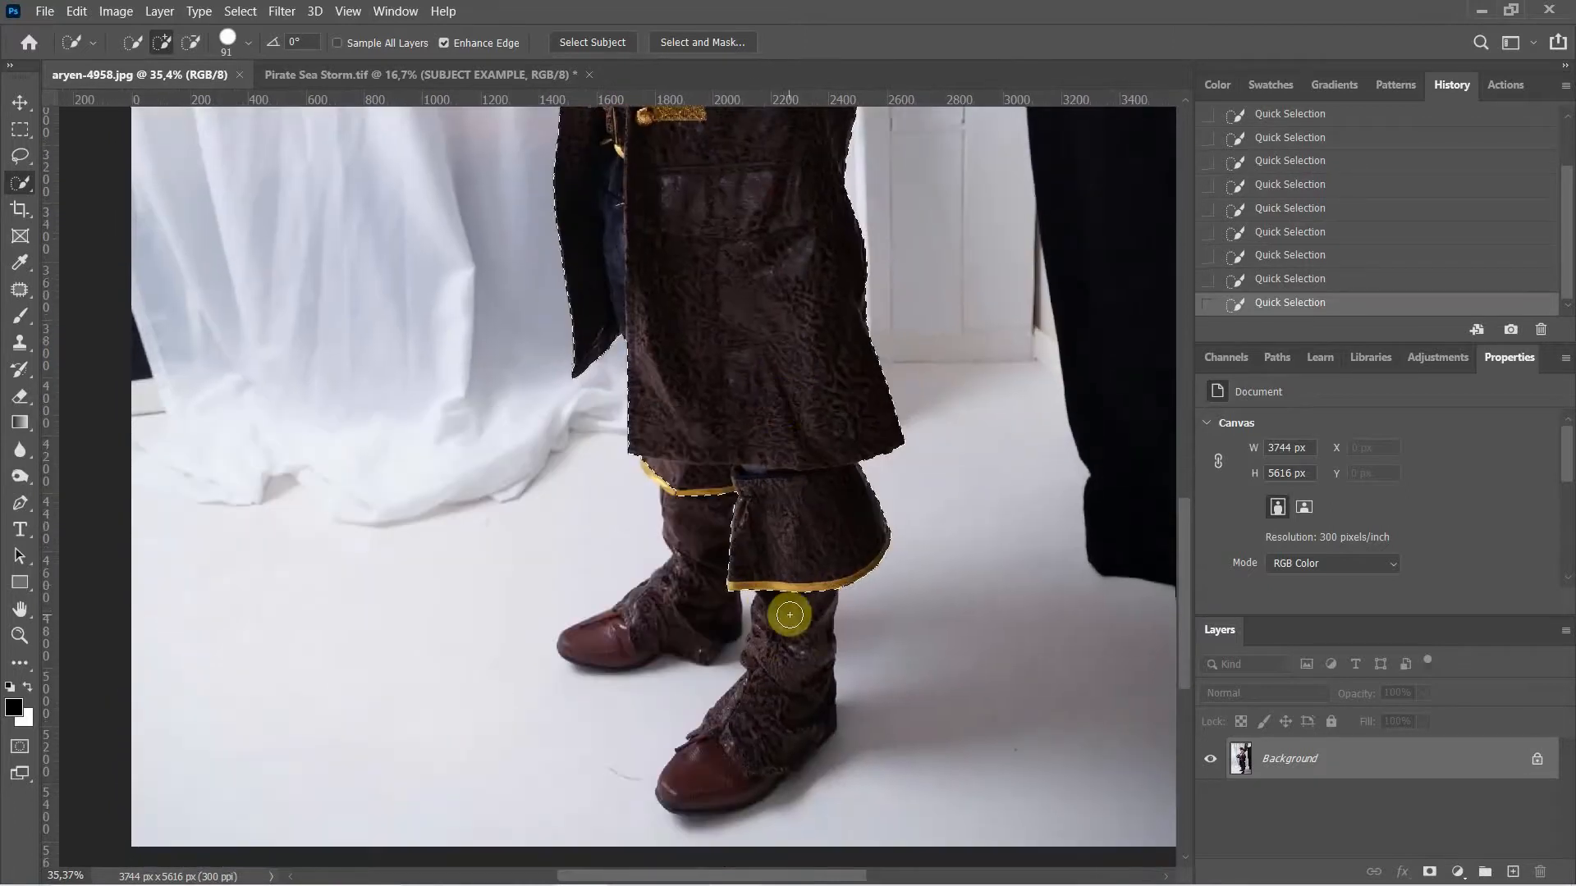
mouse_move(786, 616)
mouse_down()
mouse_move(760, 743)
mouse_move(731, 757)
mouse_up()
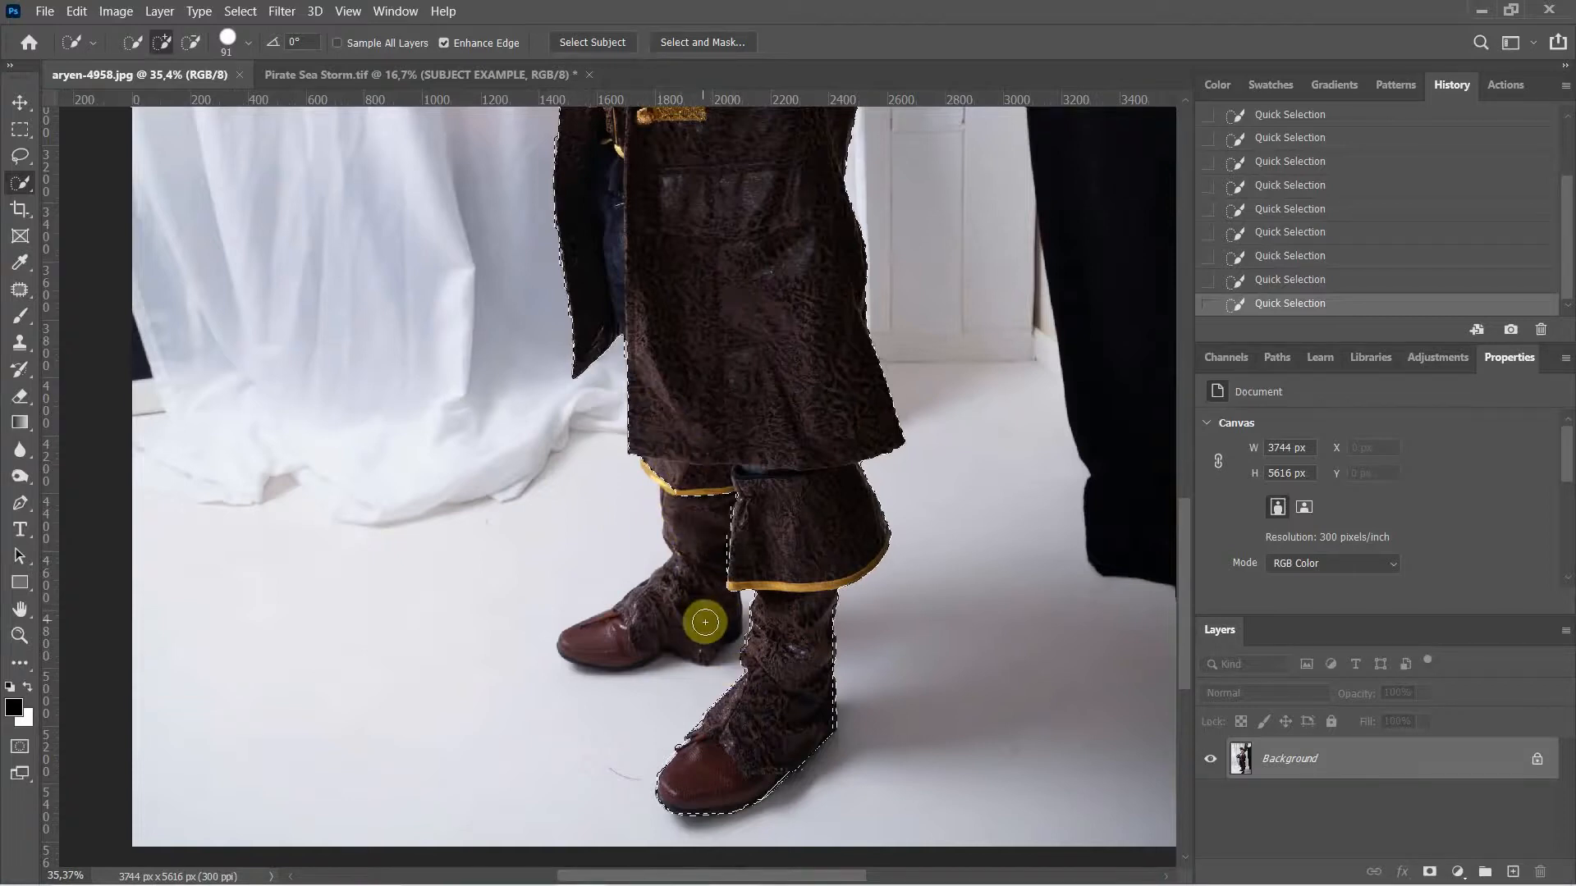
drag(676, 488, 680, 593)
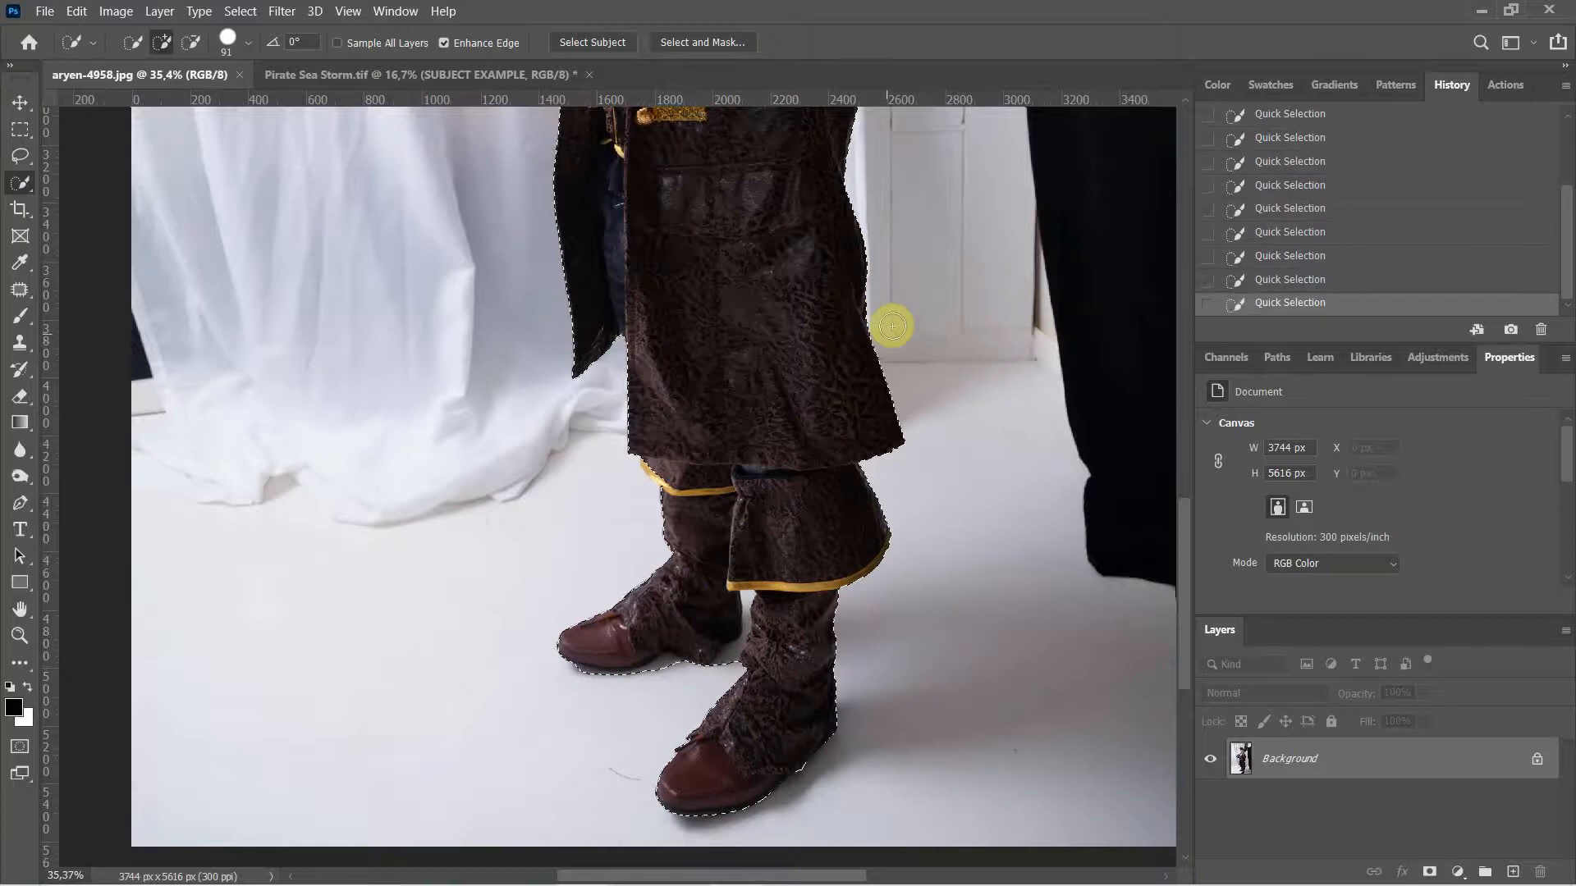
mouse_move(890, 338)
mouse_down()
mouse_move(913, 497)
mouse_move(974, 668)
mouse_up()
mouse_move(1002, 432)
mouse_down()
mouse_move(988, 573)
mouse_move(1002, 696)
mouse_up()
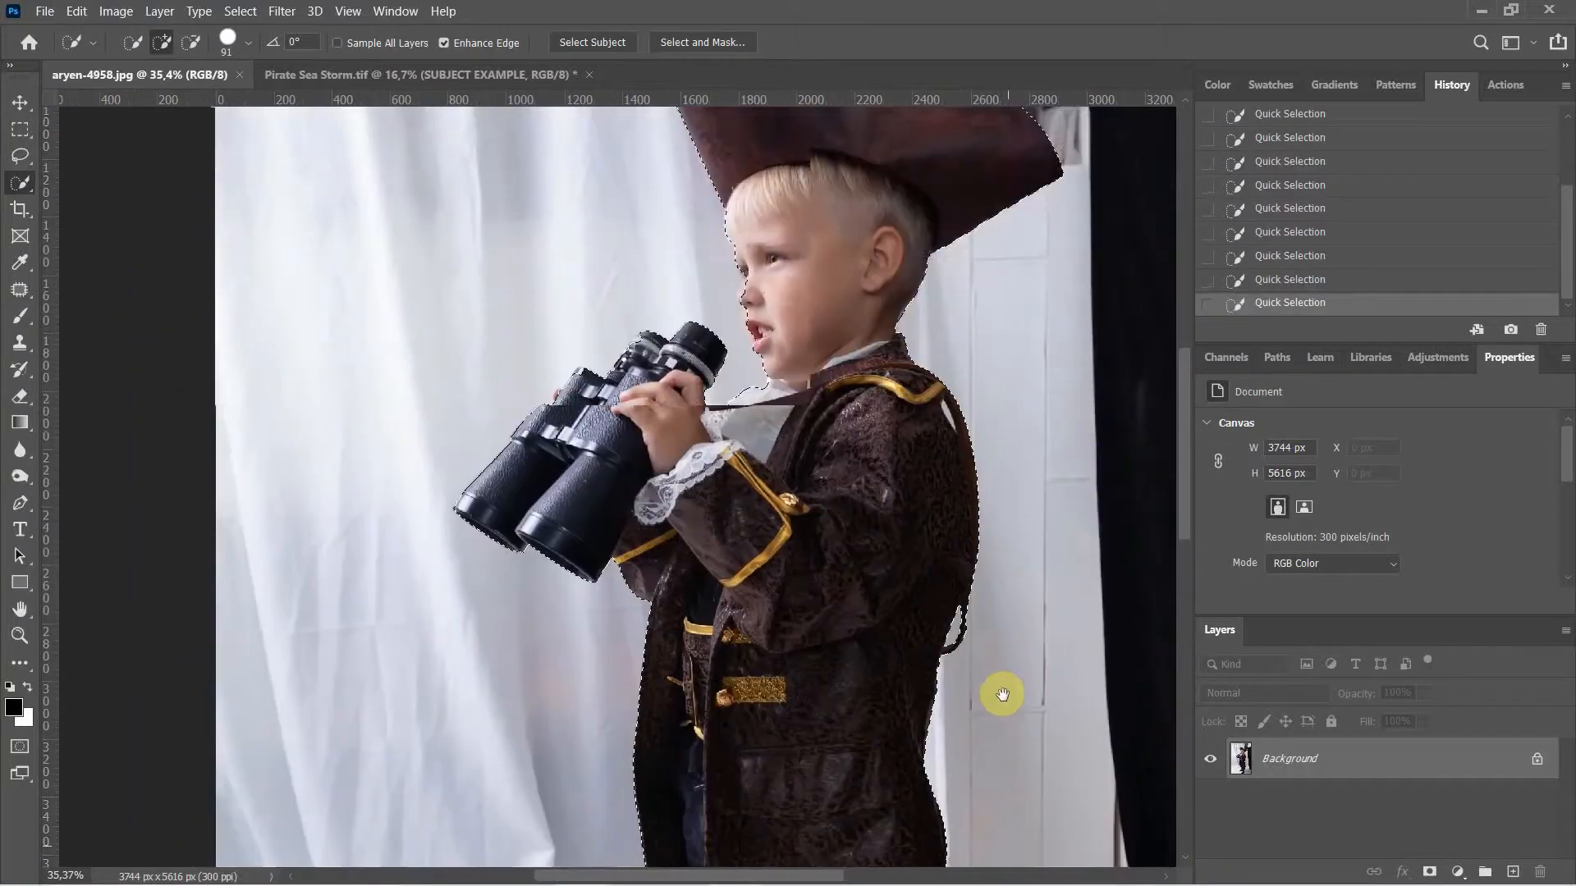
Step: Add the binoculars' outline and left edge to the selection, then inspect the hat and coat edges
drag(993, 387, 1023, 588)
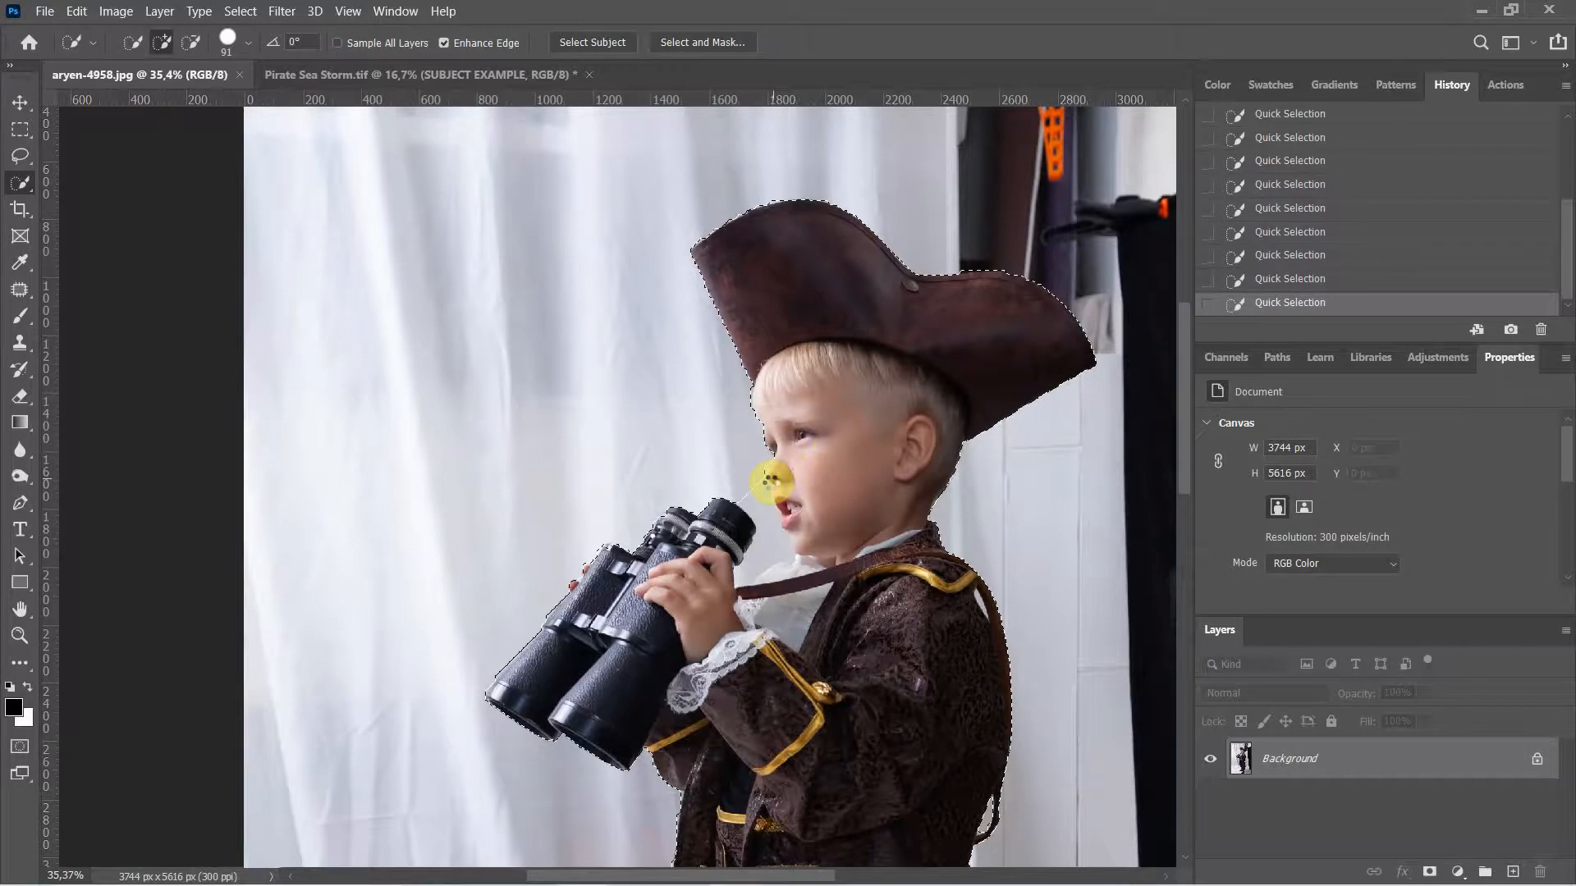
click(667, 522)
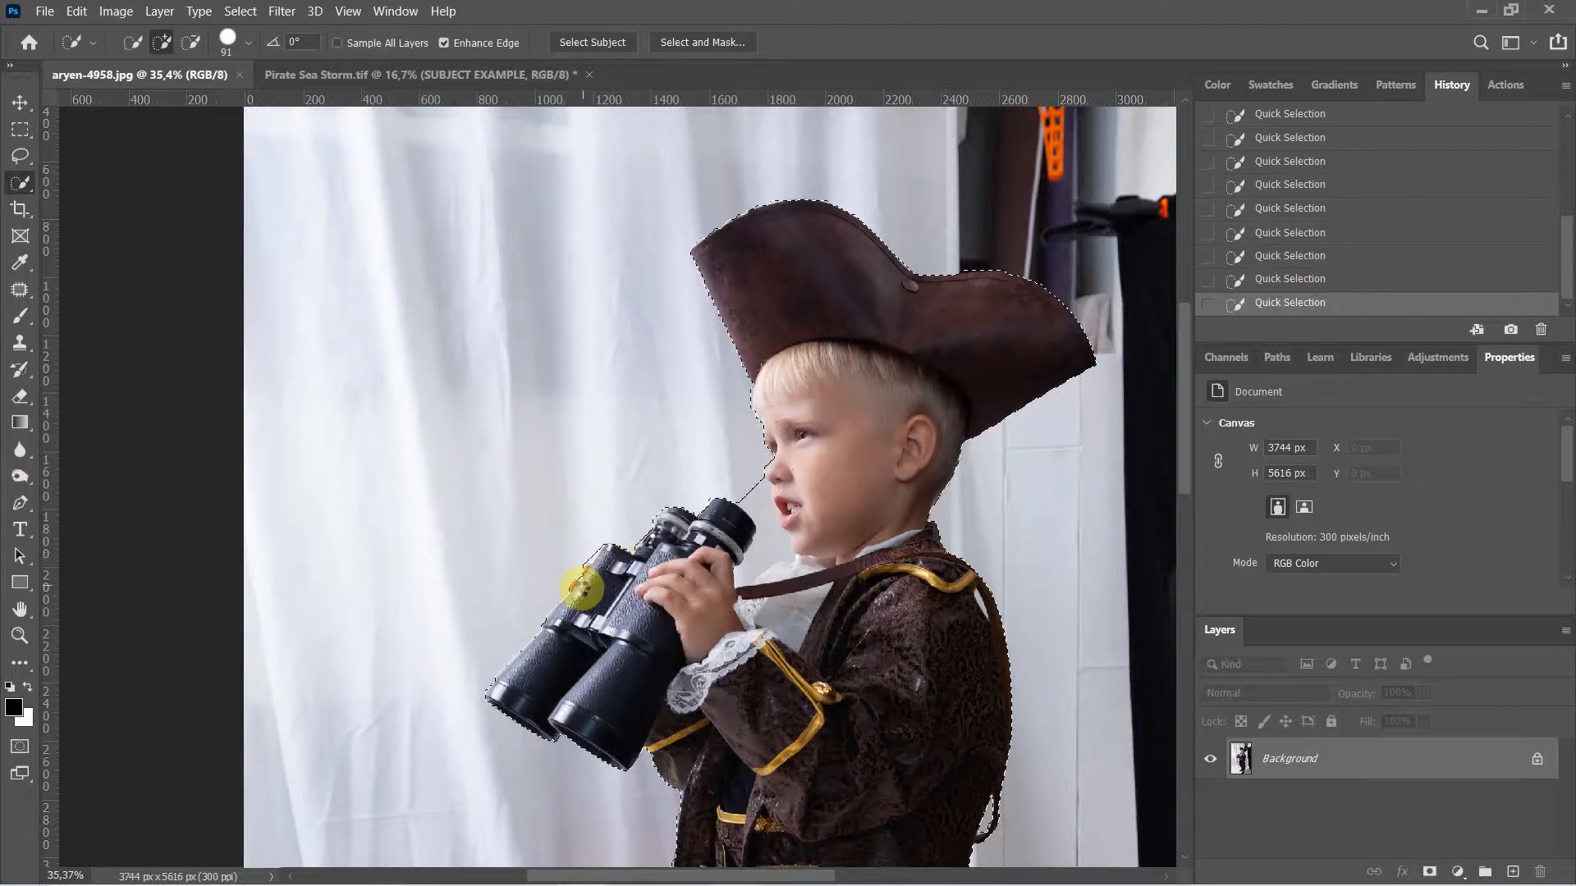
click(582, 588)
drag(940, 567, 716, 775)
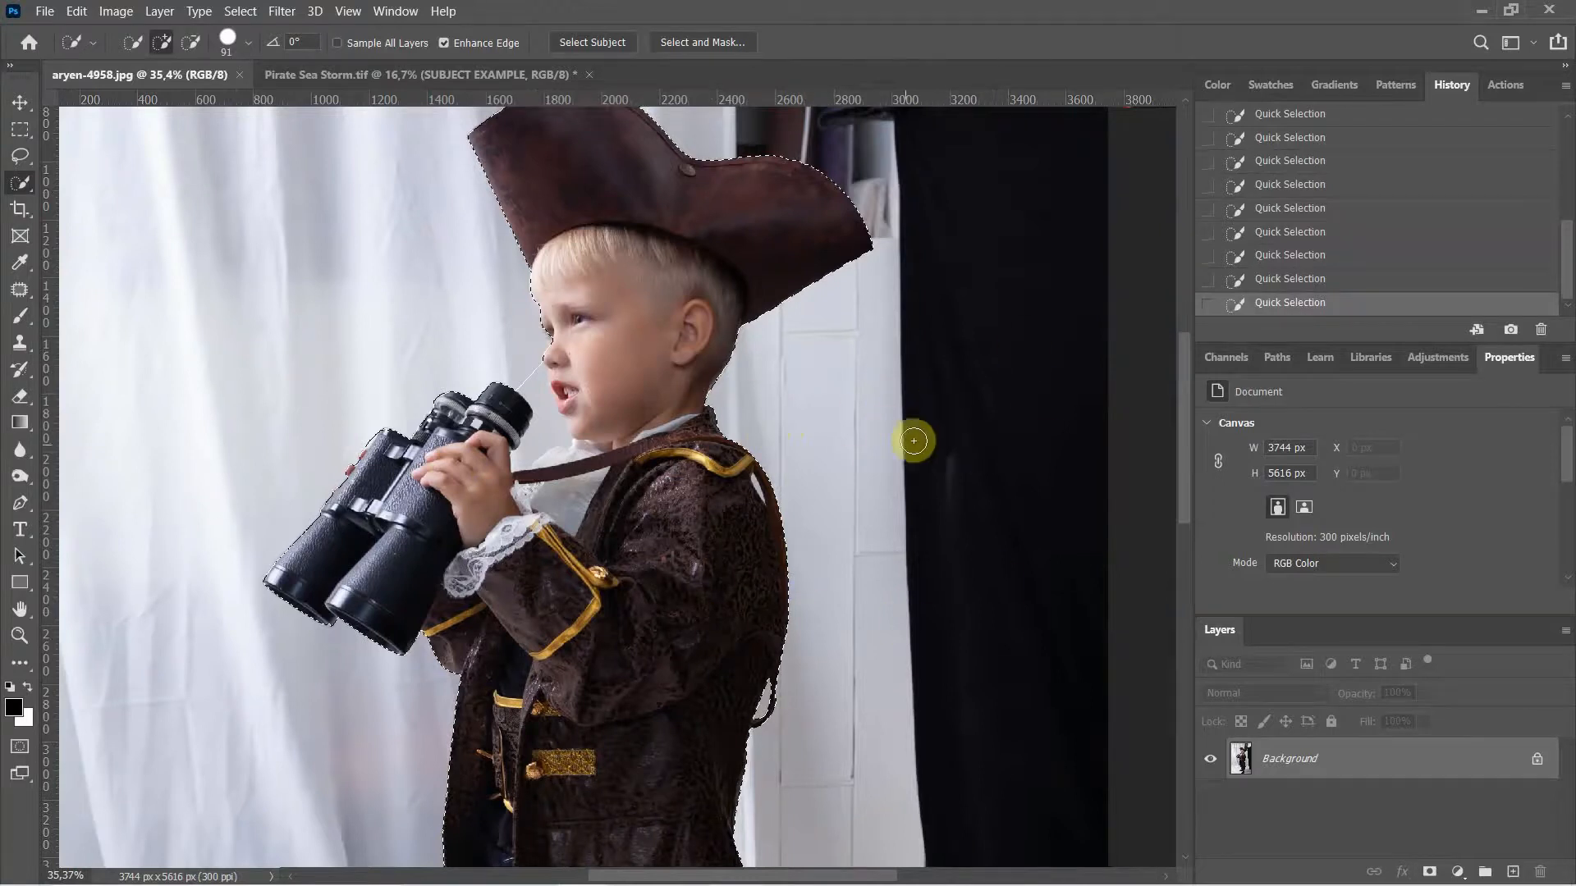
drag(696, 510, 832, 724)
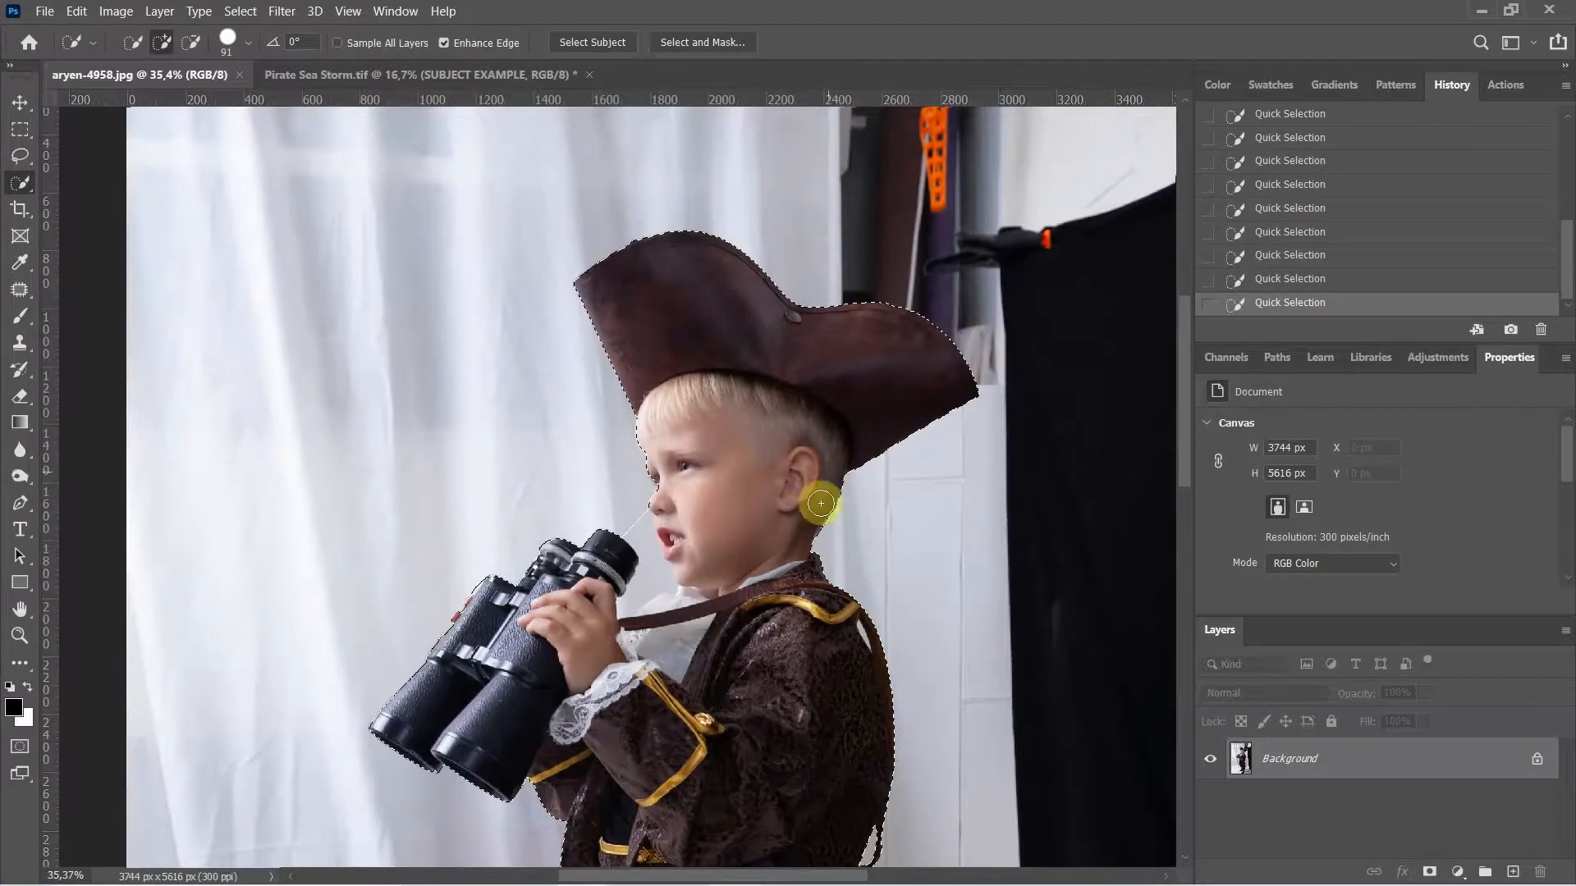
mouse_move(830, 637)
mouse_down()
mouse_move(716, 470)
mouse_move(781, 478)
mouse_up()
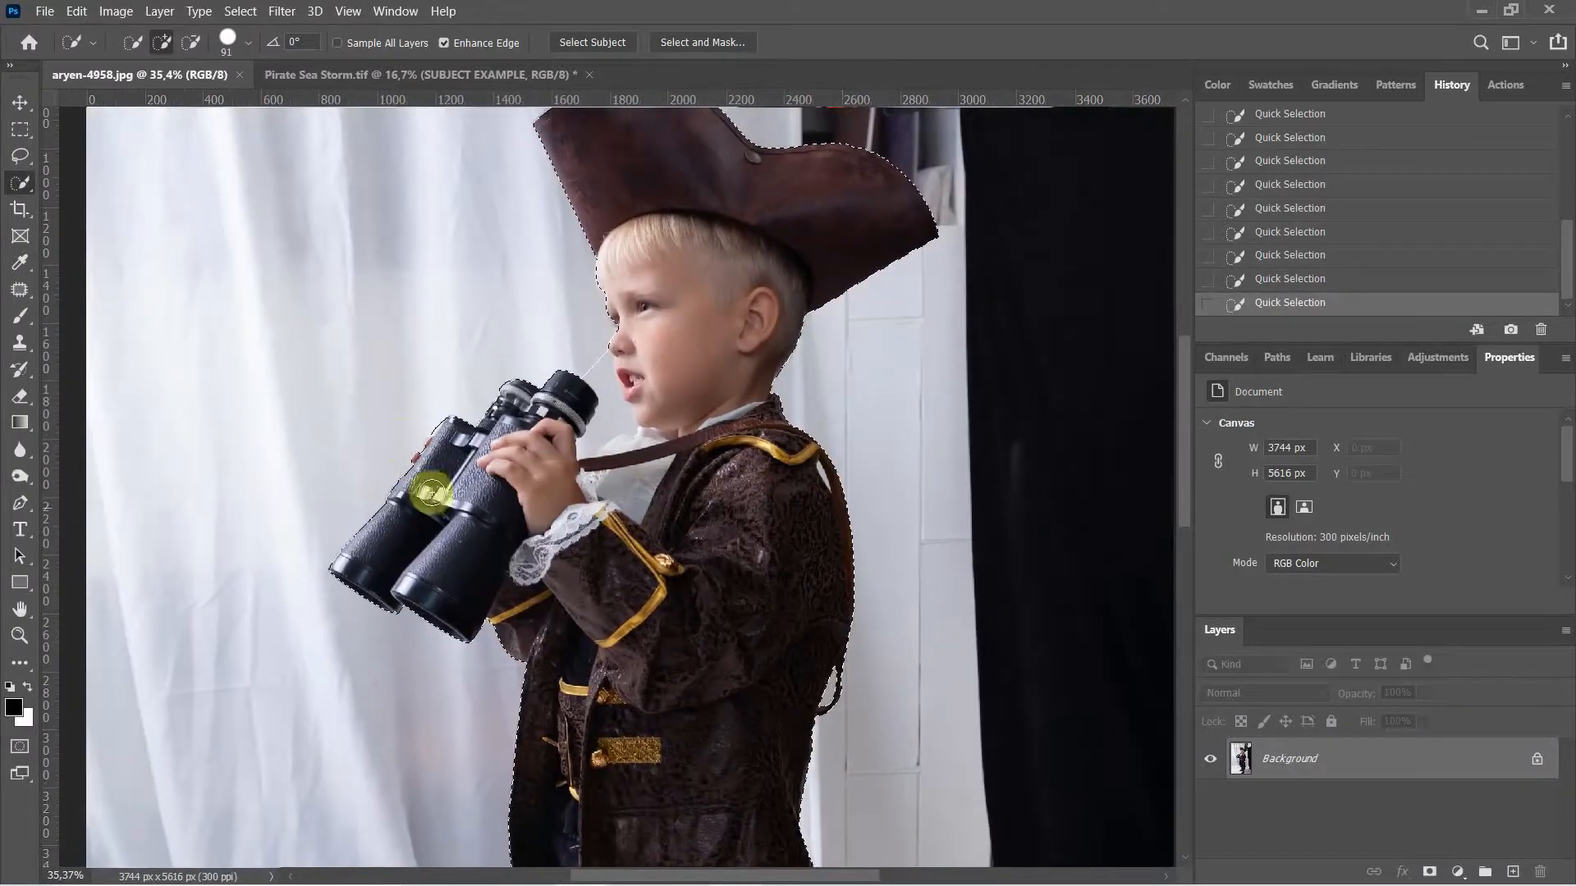
drag(735, 595, 862, 697)
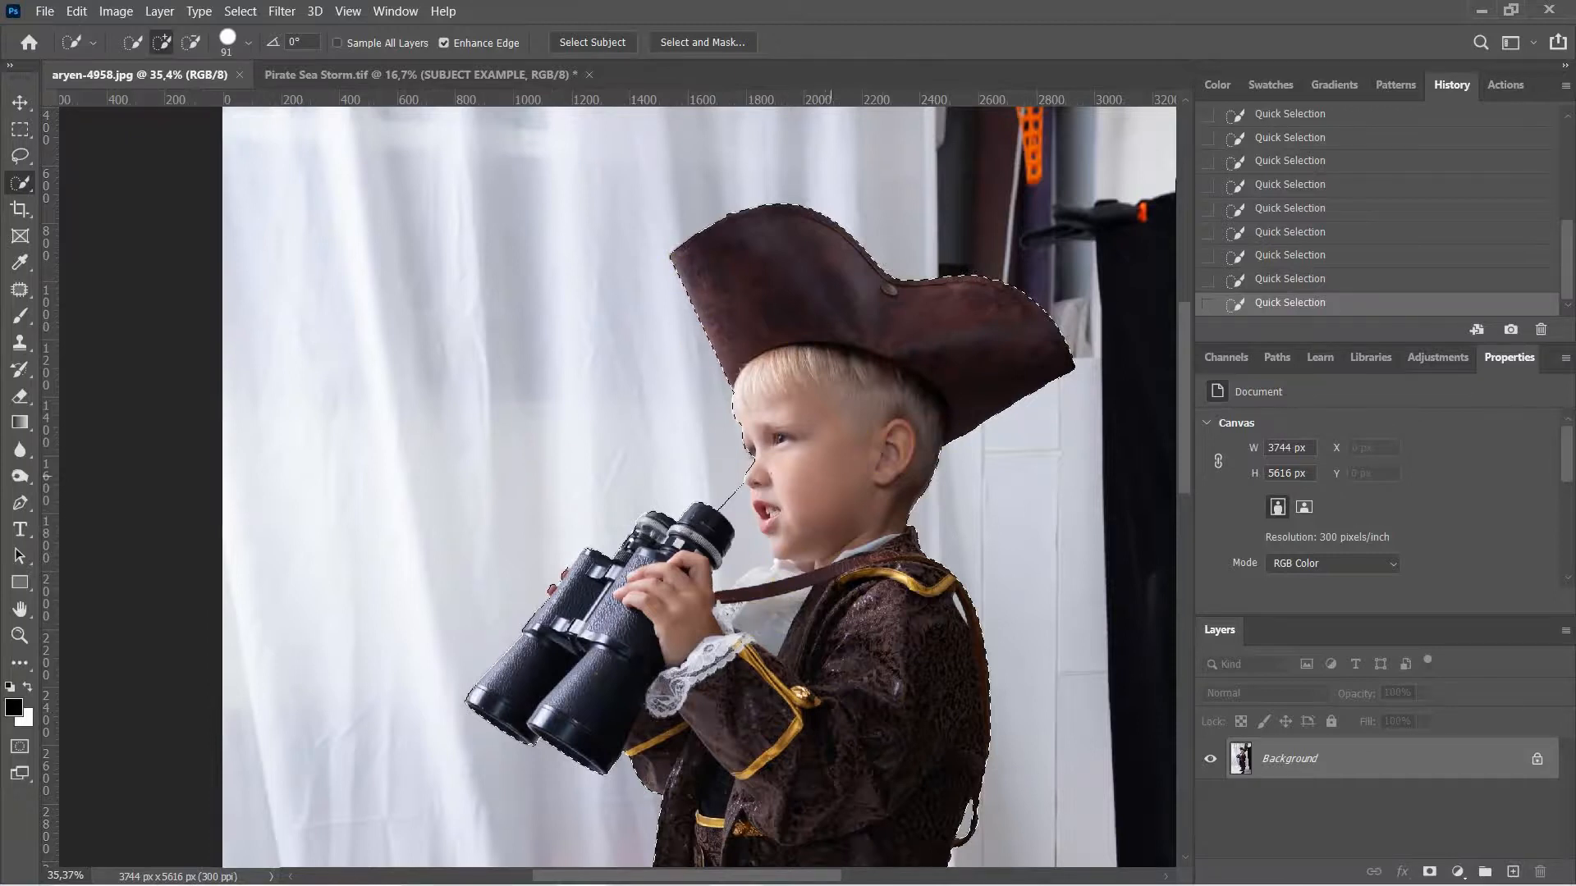
drag(825, 591, 754, 394)
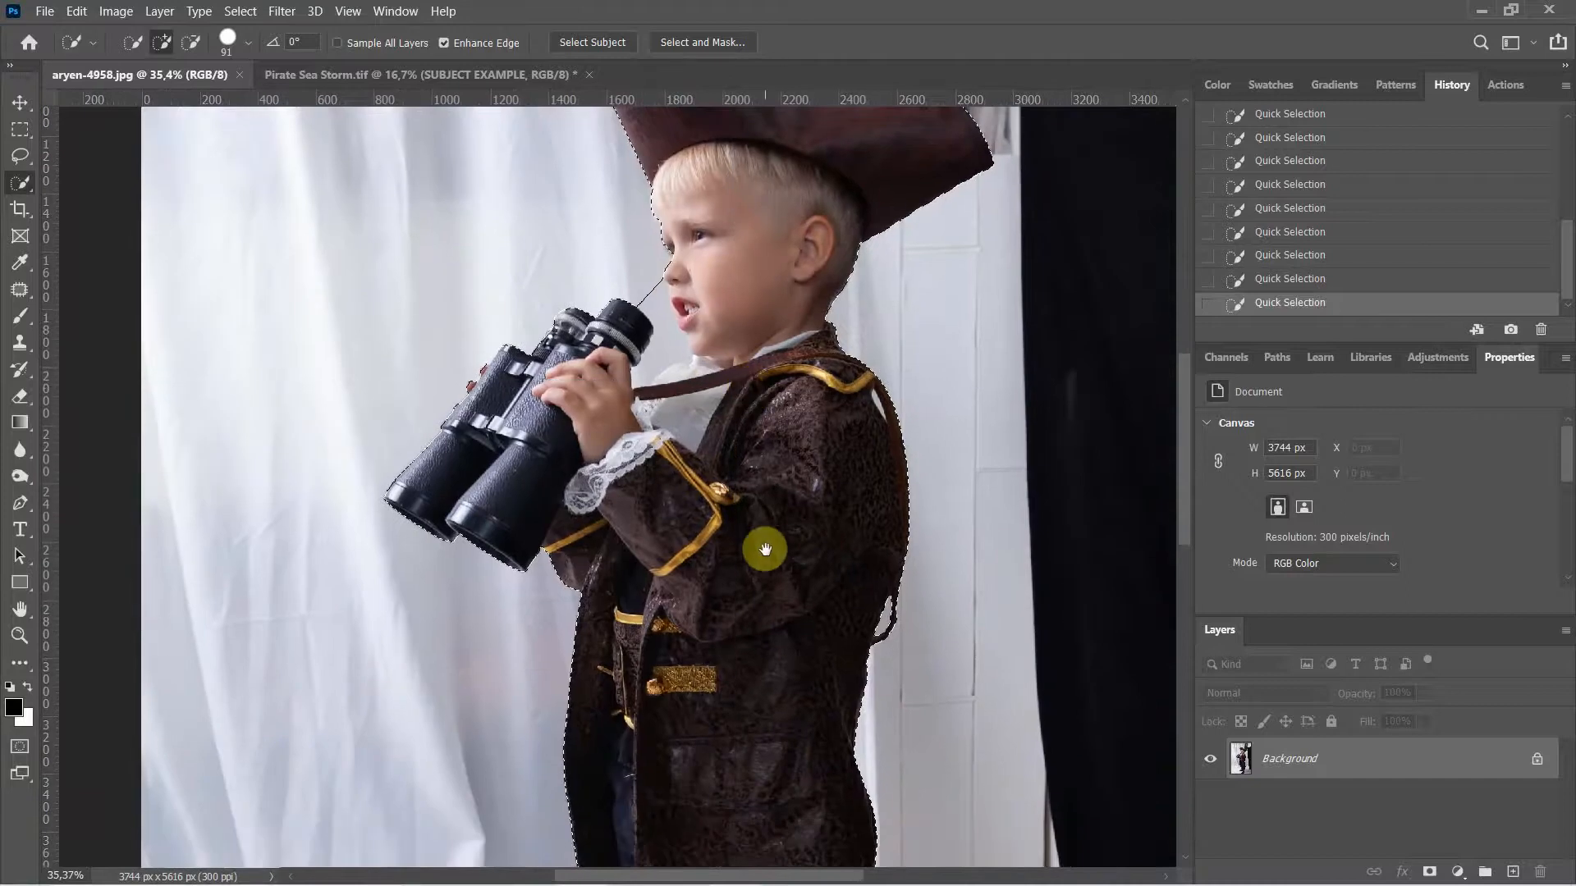
Step: Review the selection edge around the hat and fix it near the eye and nose bridge
mouse_move(756, 545)
mouse_down()
mouse_move(713, 415)
mouse_move(731, 689)
mouse_up()
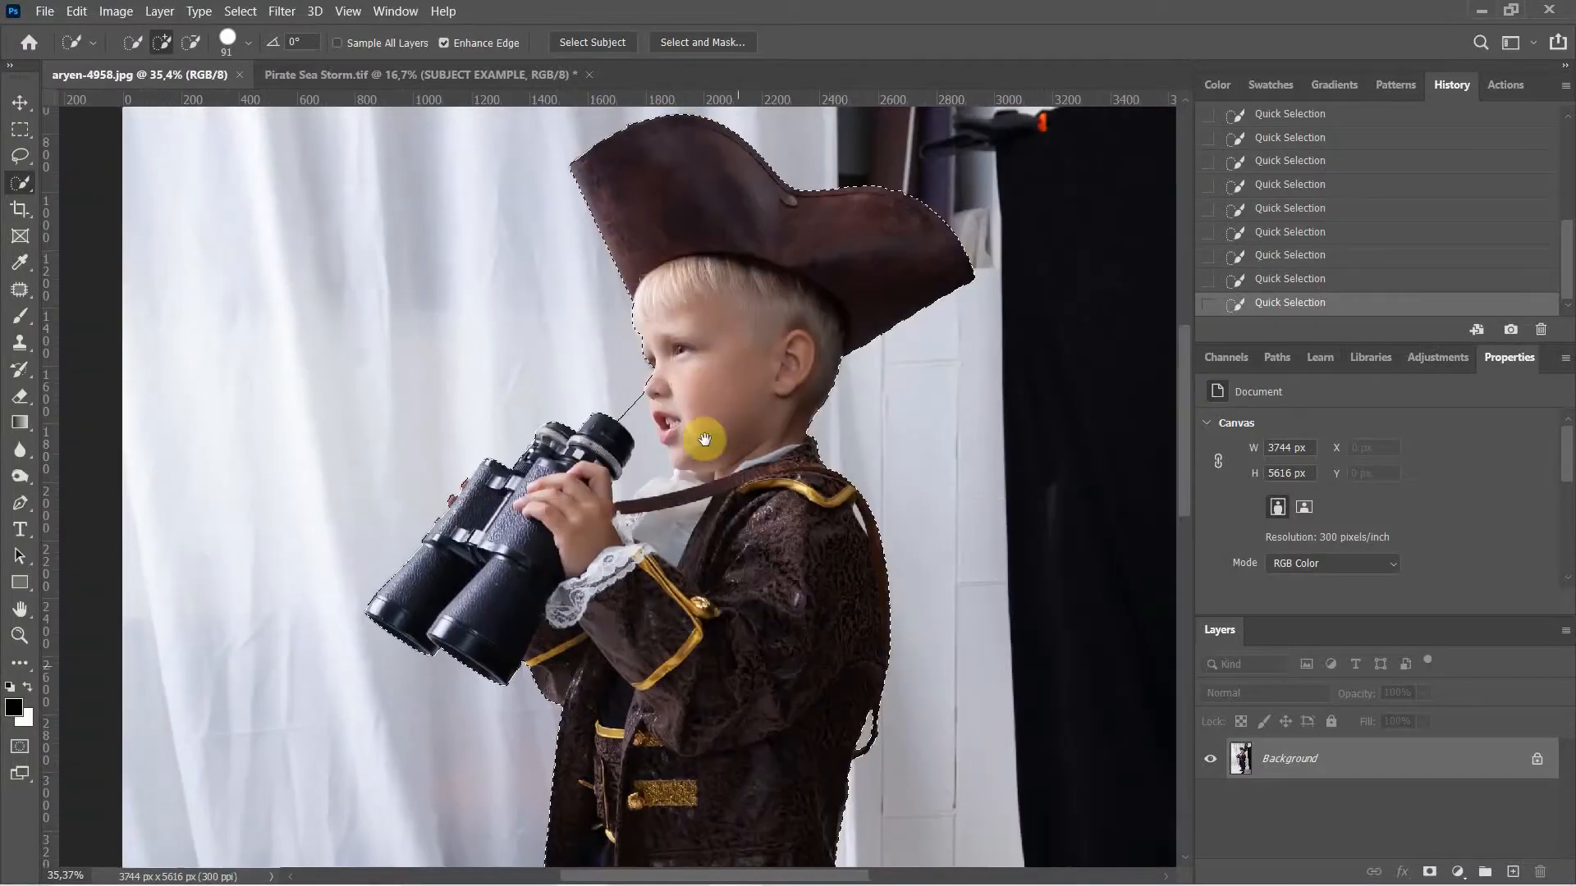
drag(781, 341, 693, 503)
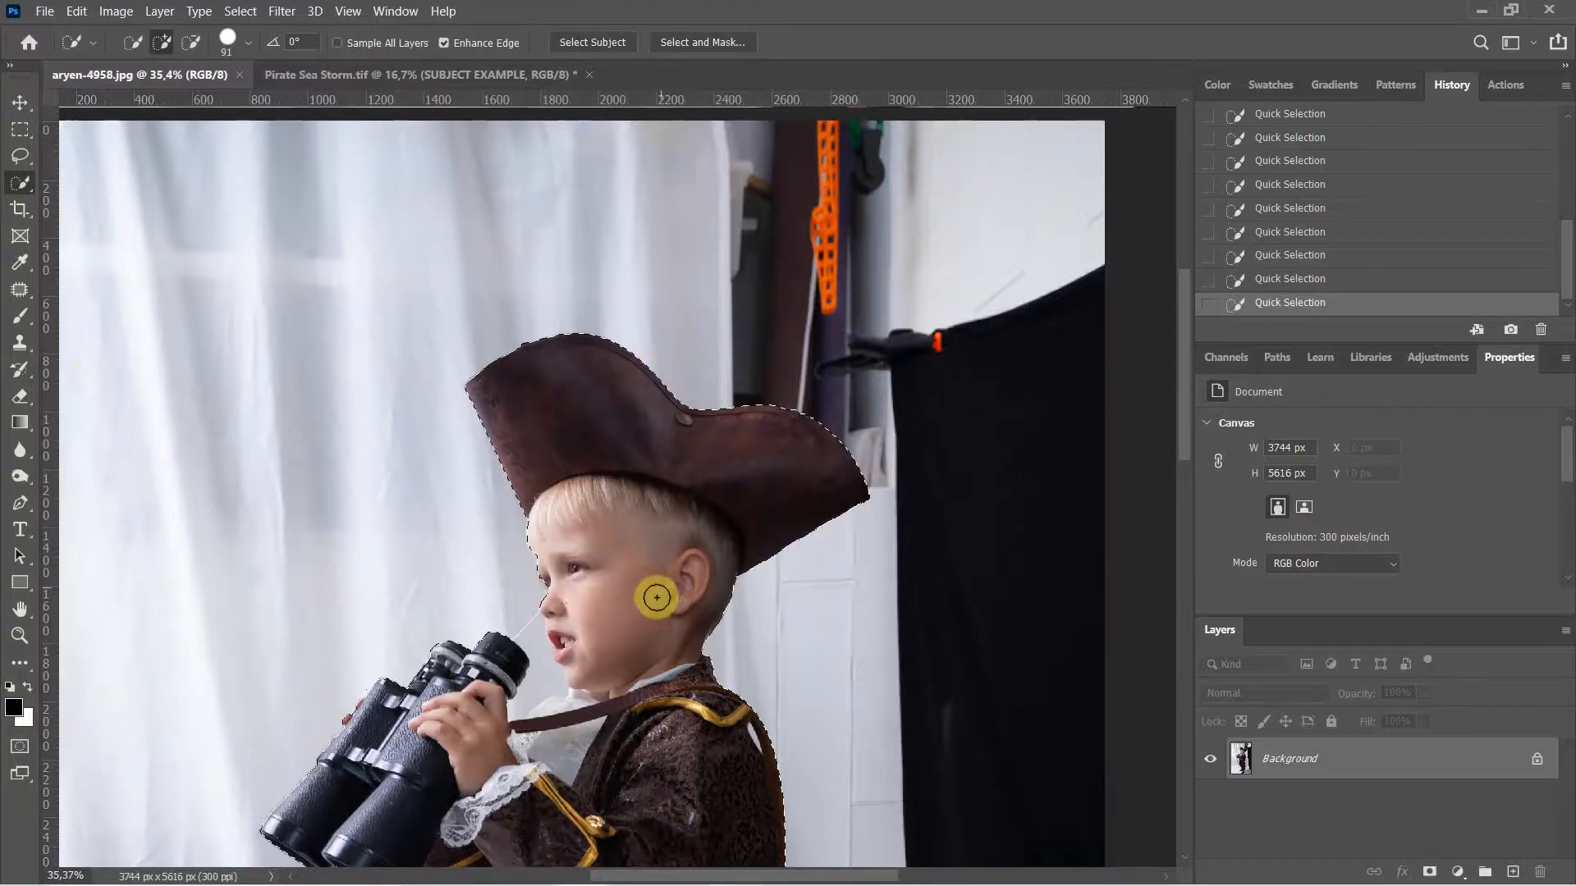
drag(643, 685, 691, 541)
drag(605, 430, 601, 432)
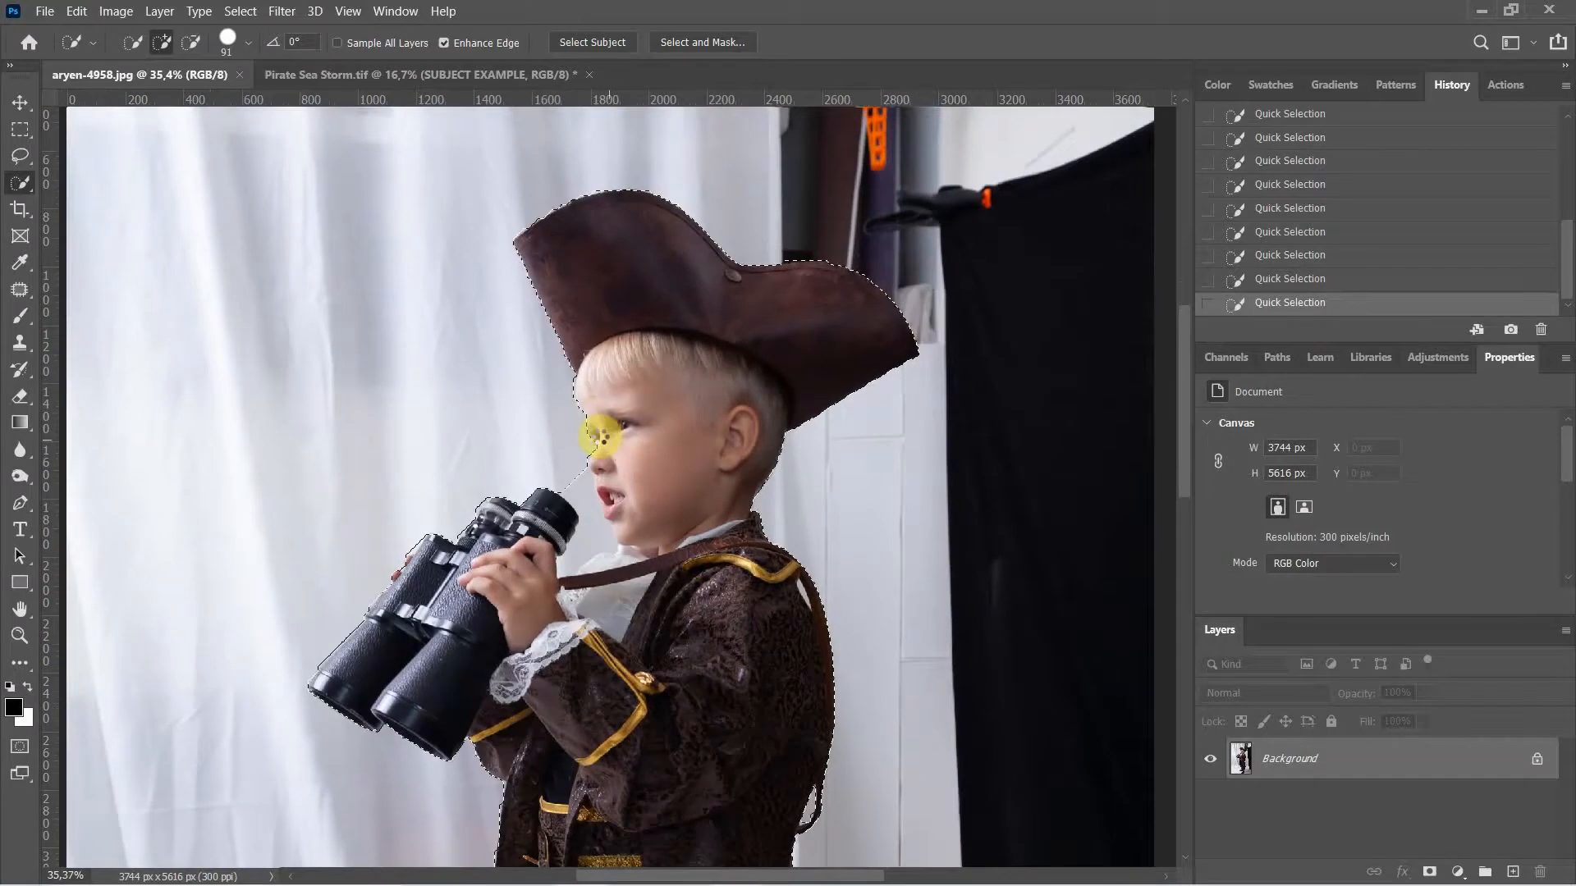
Step: Check the selection edges down to the boots and back up the coat
drag(732, 404, 786, 139)
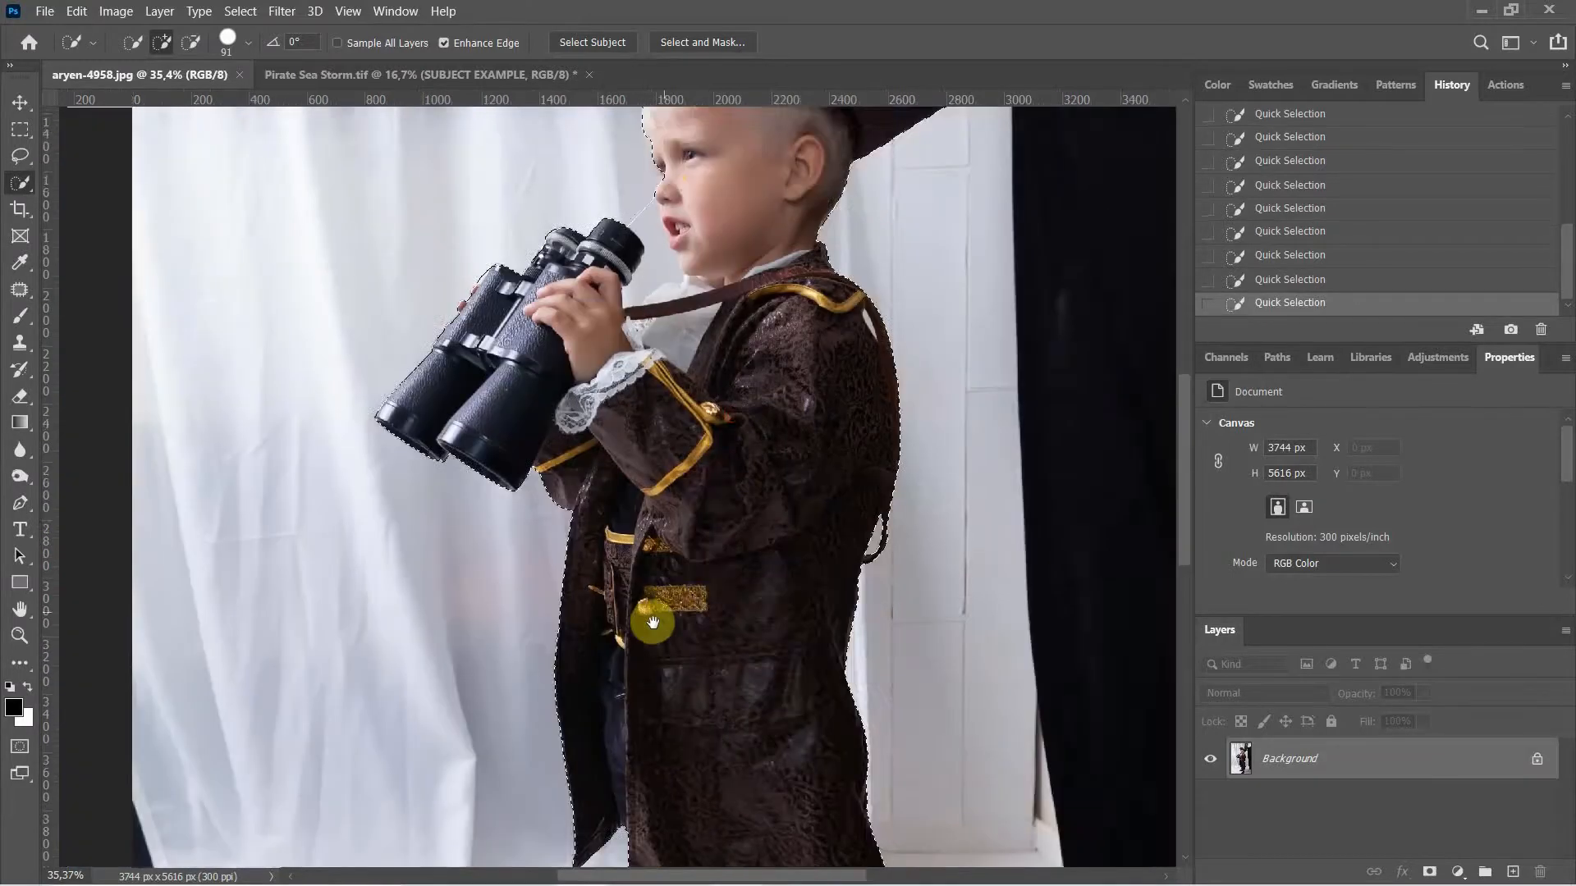
drag(697, 542, 664, 289)
drag(697, 605, 689, 382)
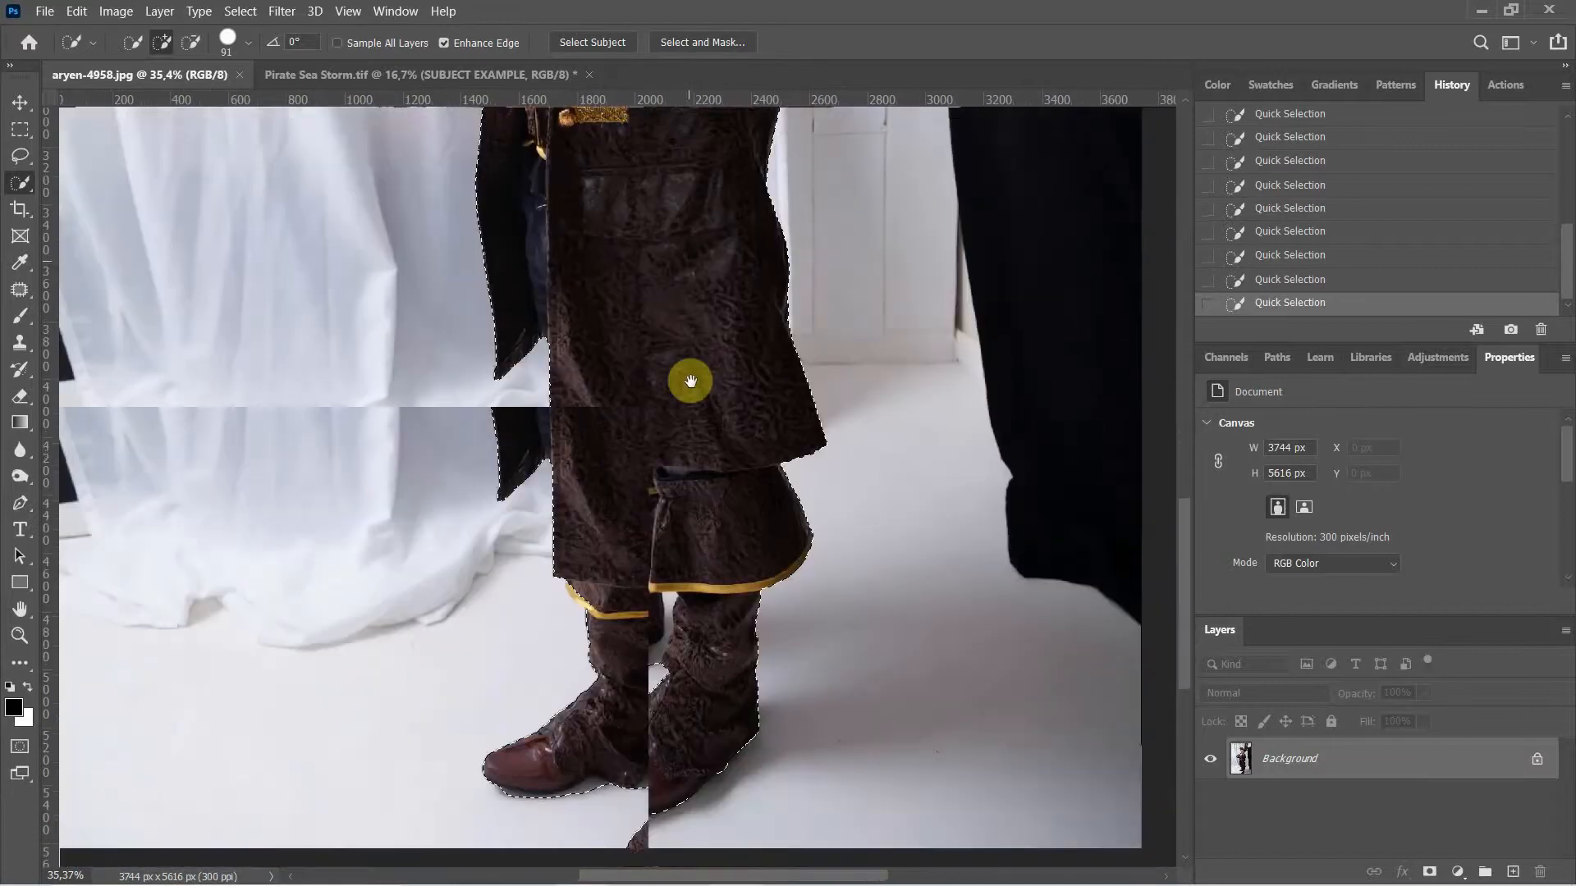
mouse_move(708, 530)
mouse_down()
mouse_move(714, 693)
mouse_move(692, 422)
mouse_up()
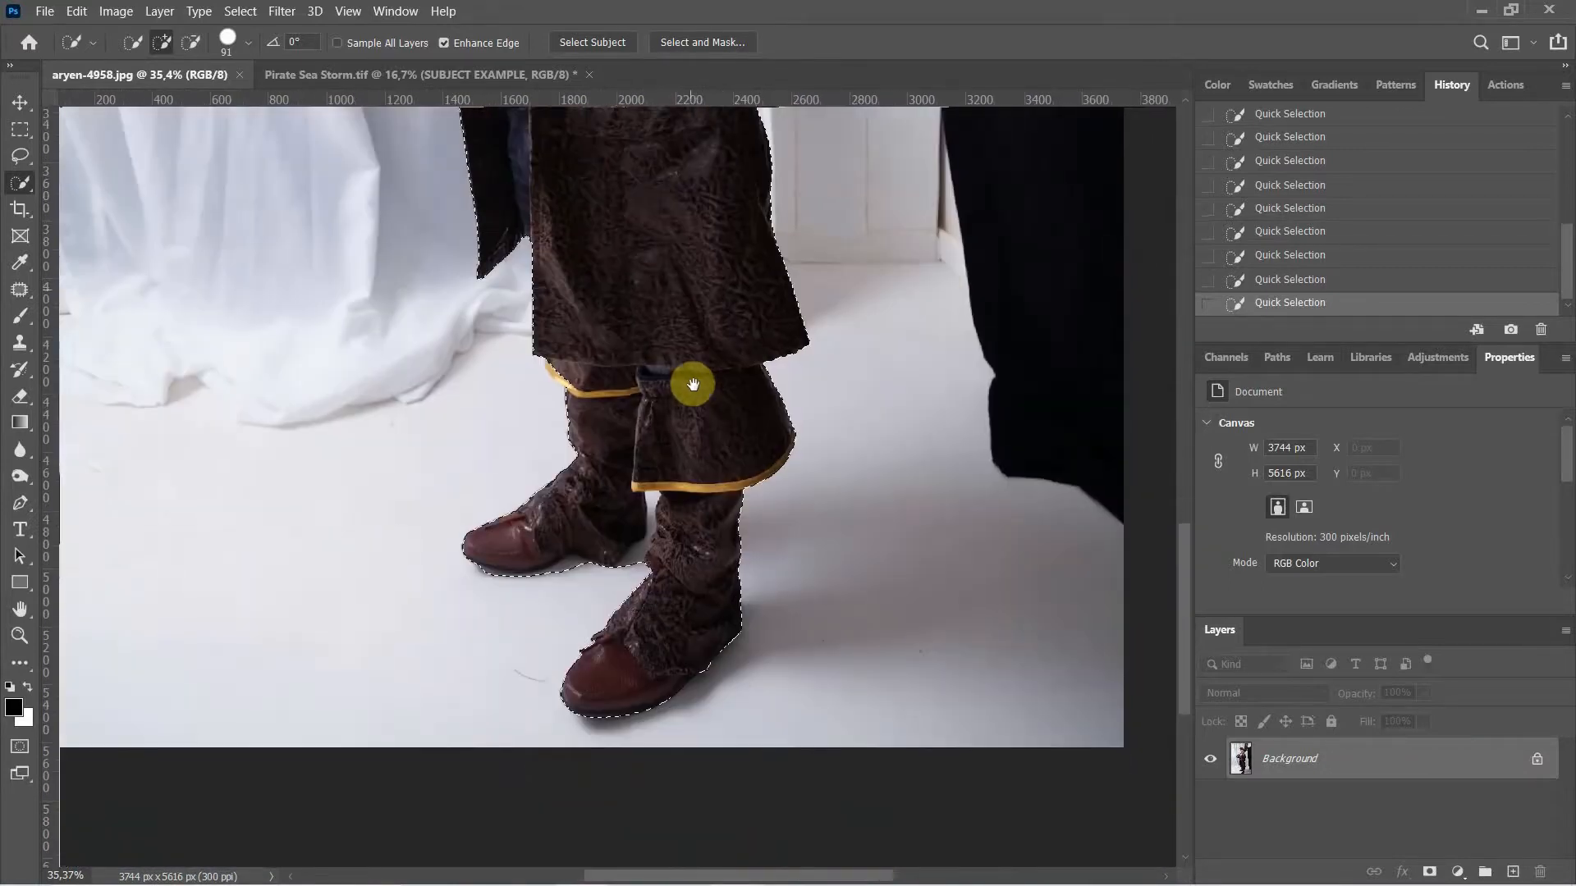
mouse_move(665, 340)
mouse_down()
mouse_move(731, 676)
mouse_move(722, 552)
mouse_move(711, 662)
mouse_move(721, 492)
mouse_move(724, 698)
mouse_up()
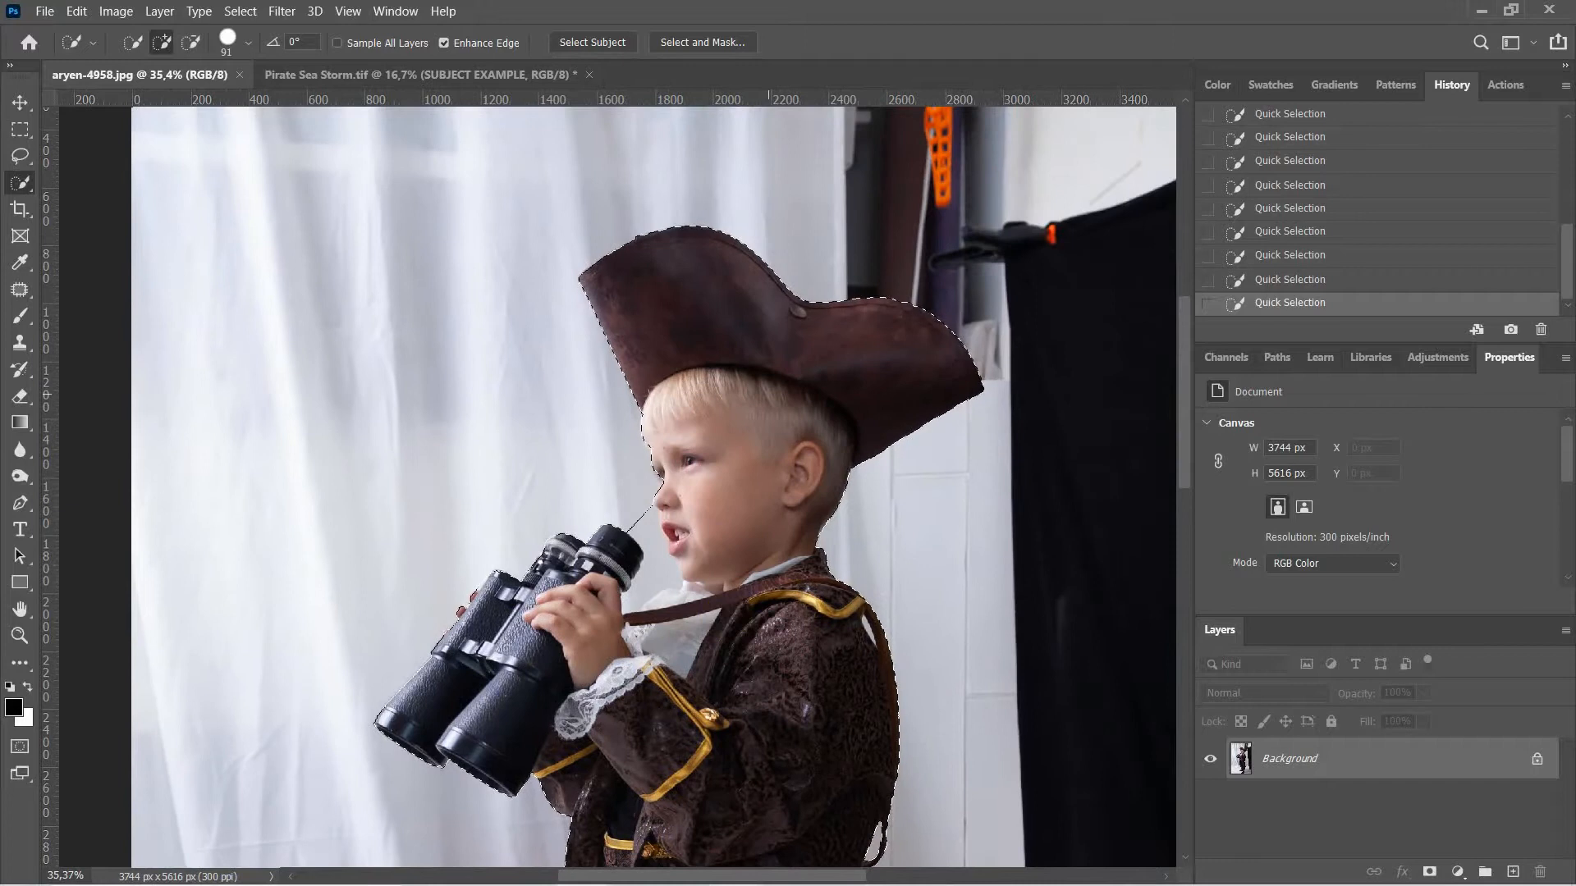
right_click(715, 478)
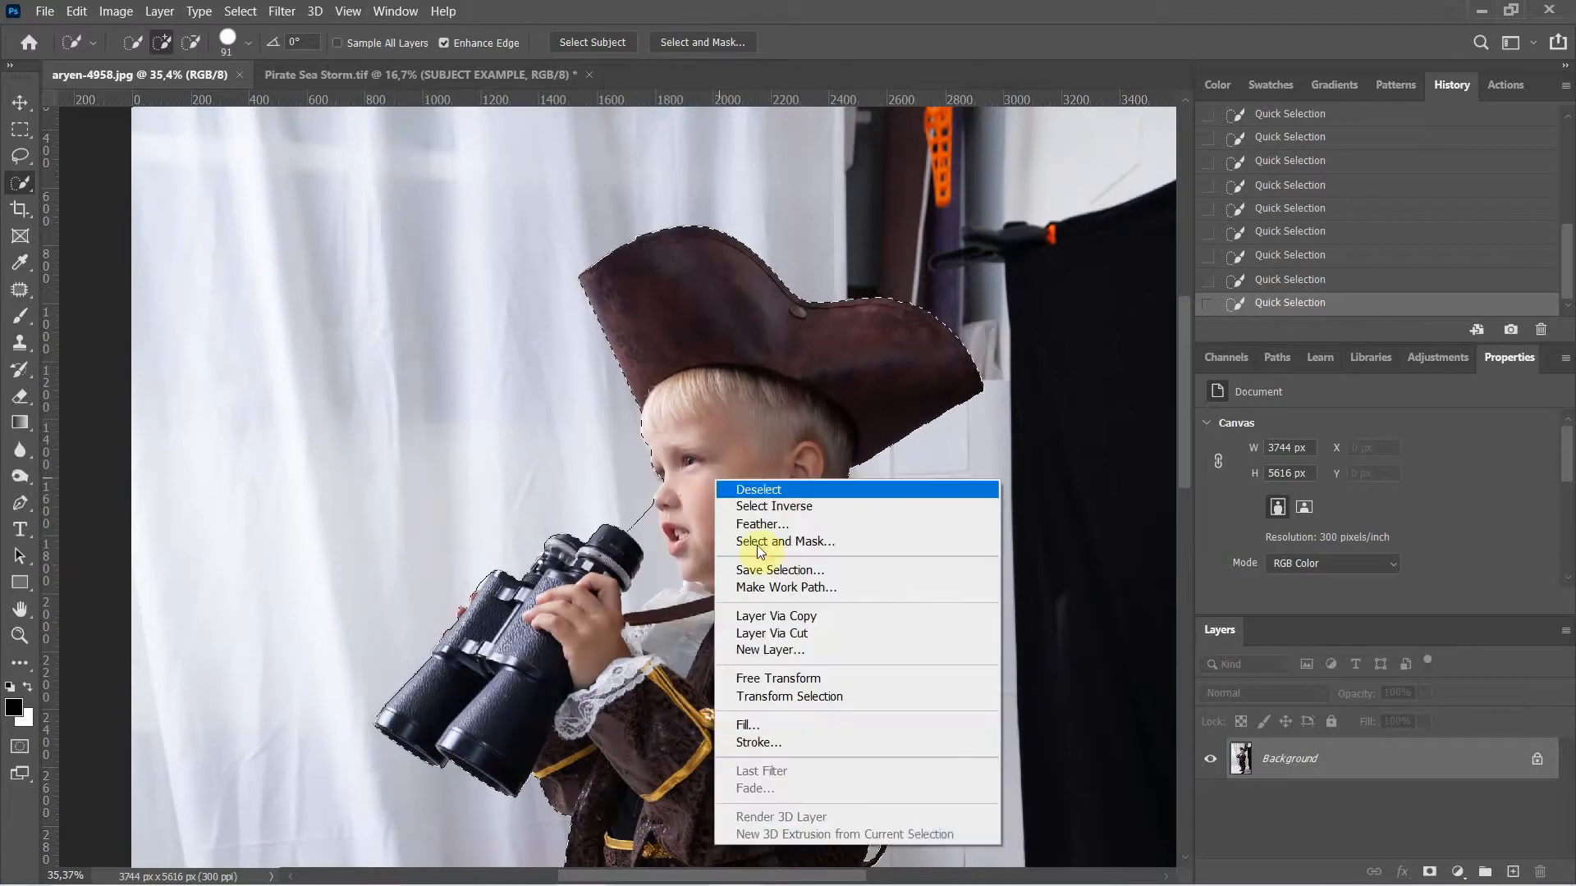
Step: Copy the selected boy onto a new Layer 1 with Layer Via Copy
click(804, 620)
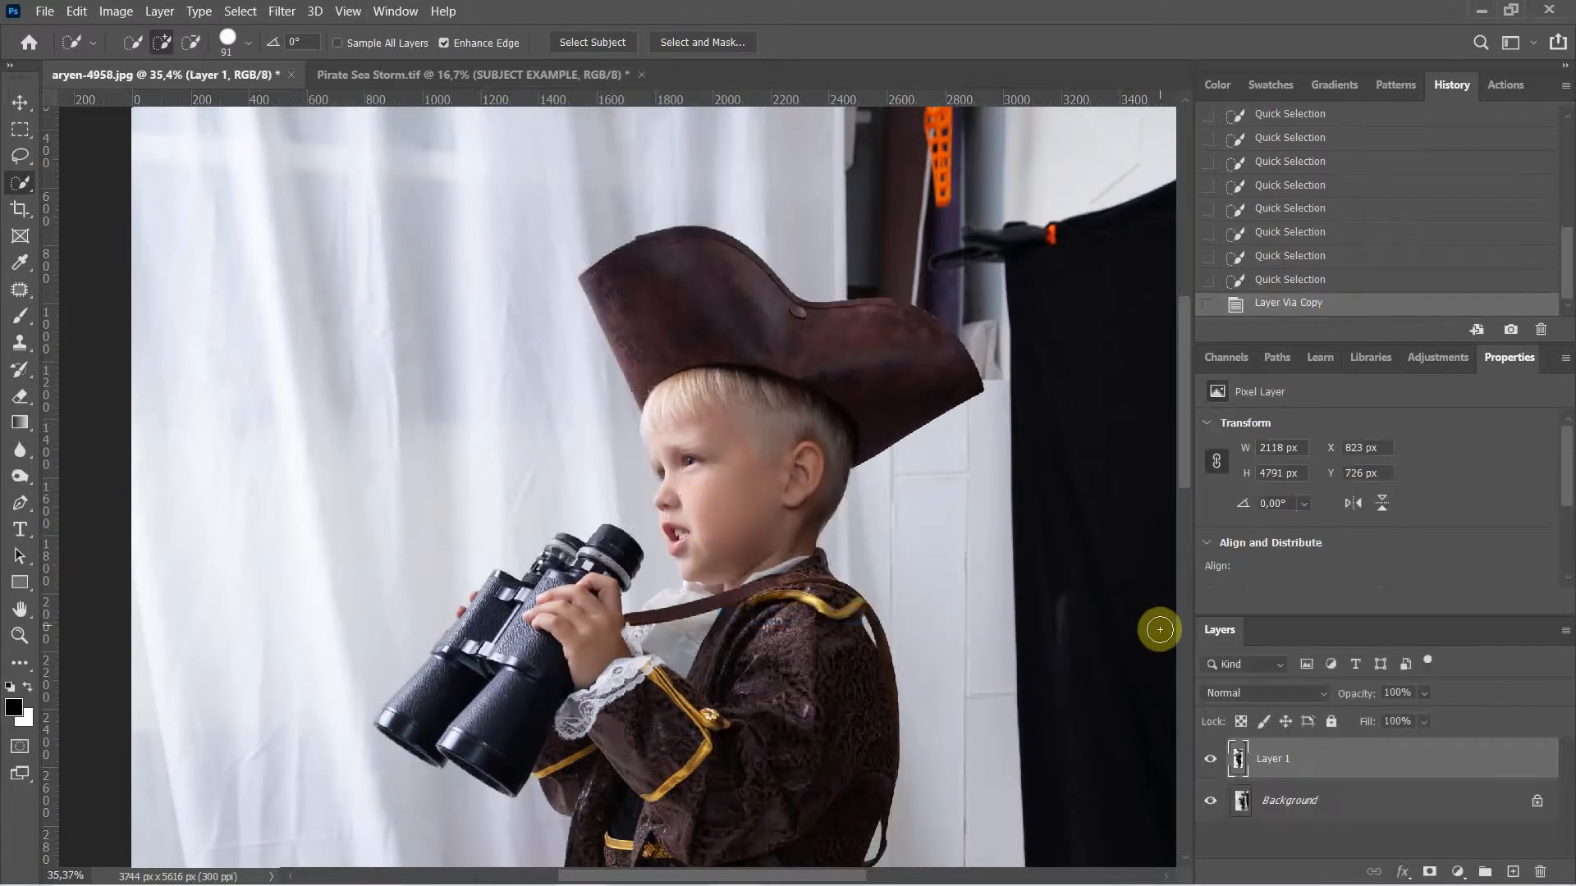
right_click(23, 186)
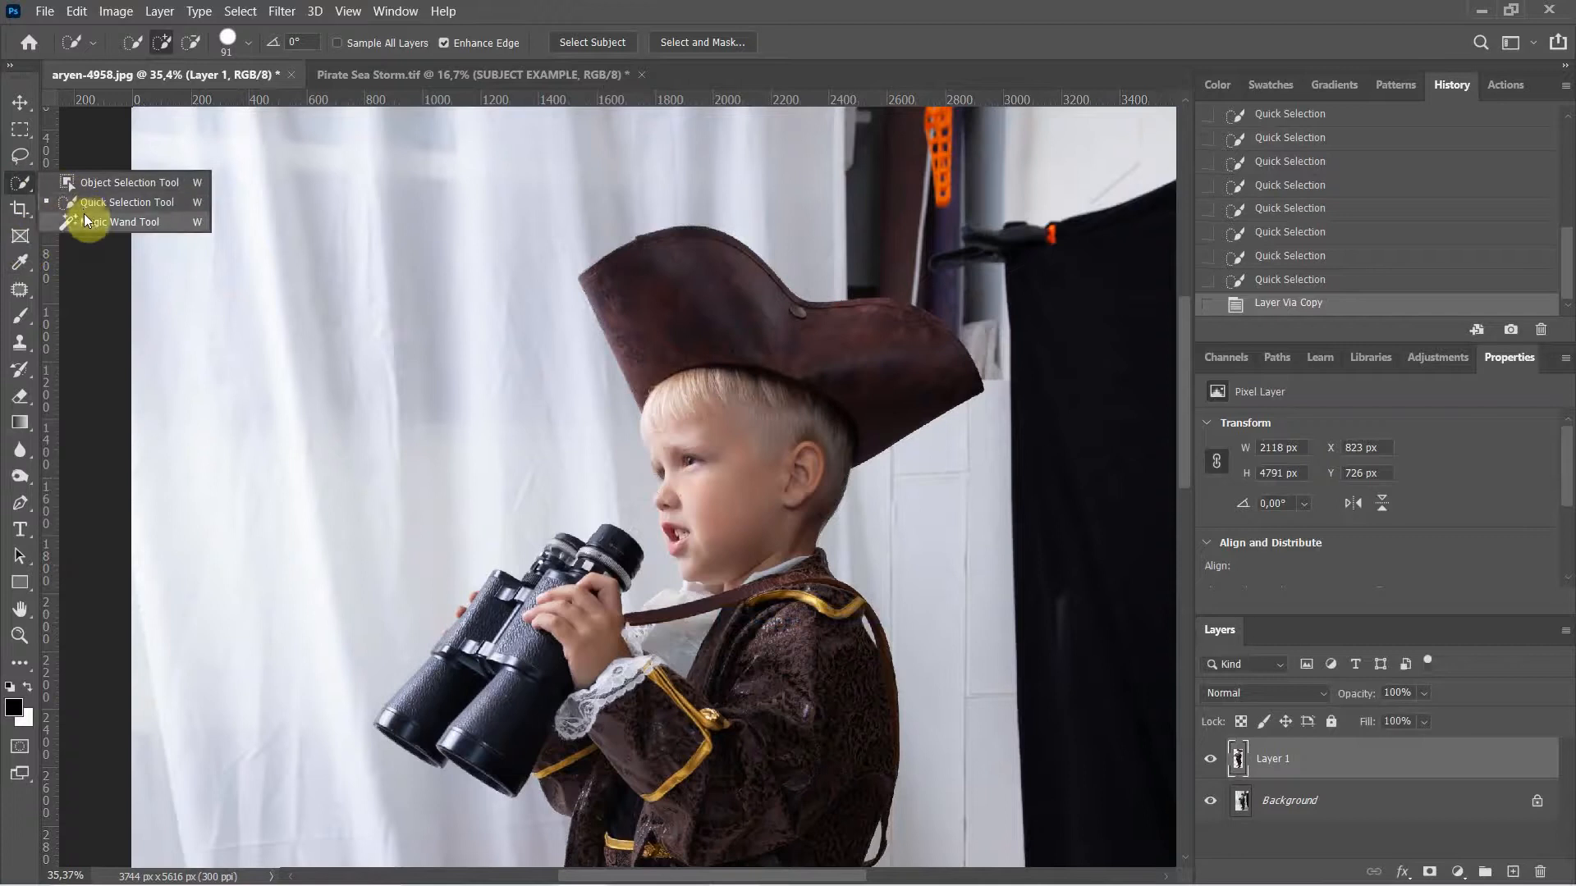
click(86, 218)
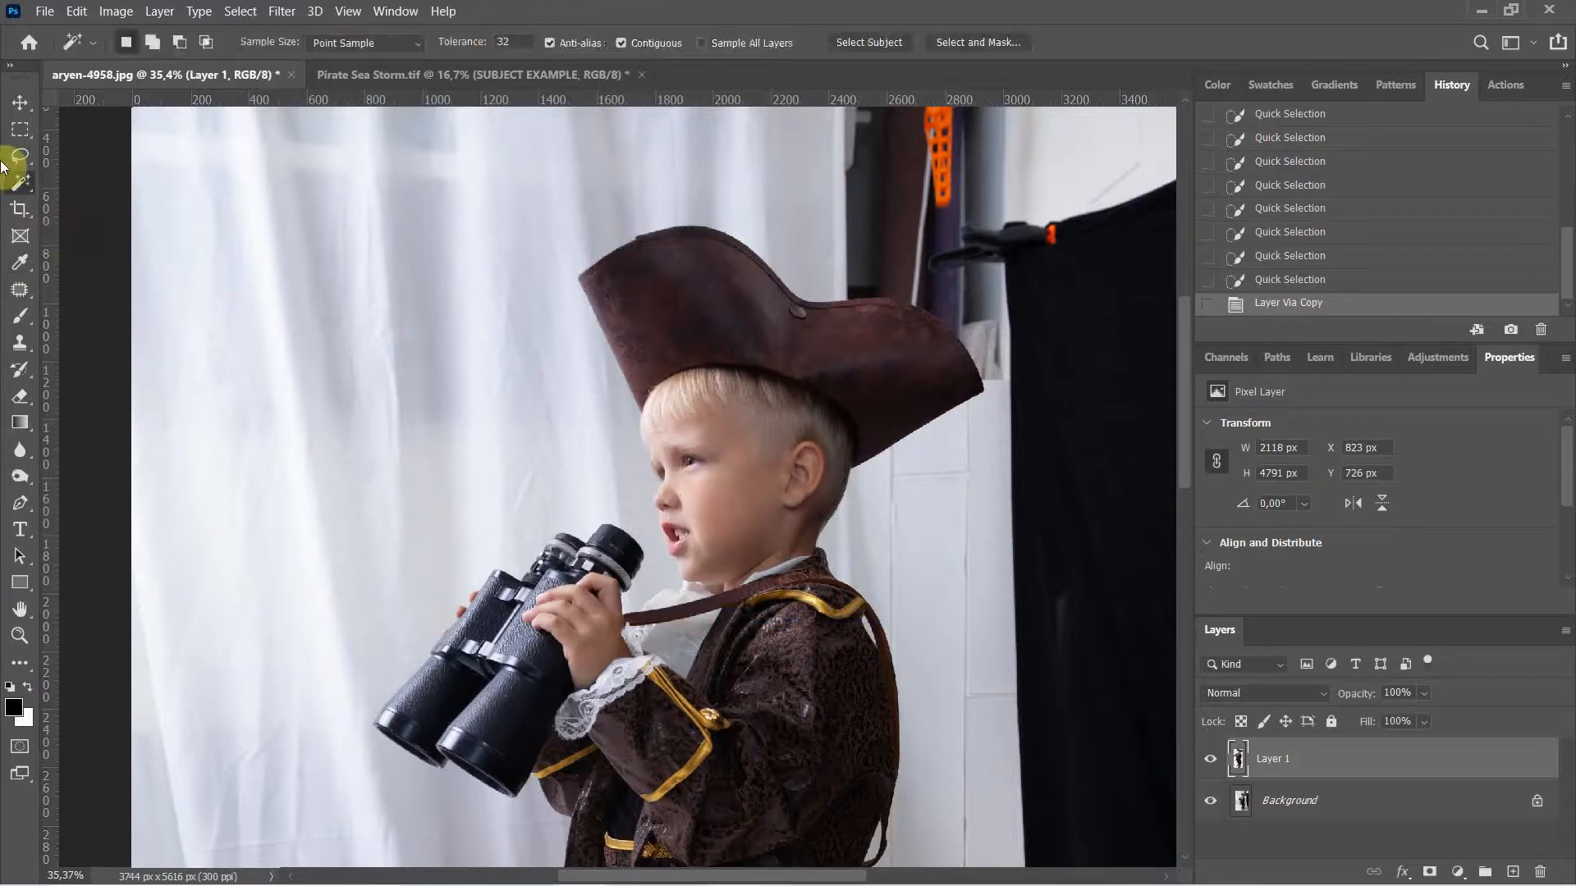
click(17, 103)
click(1261, 737)
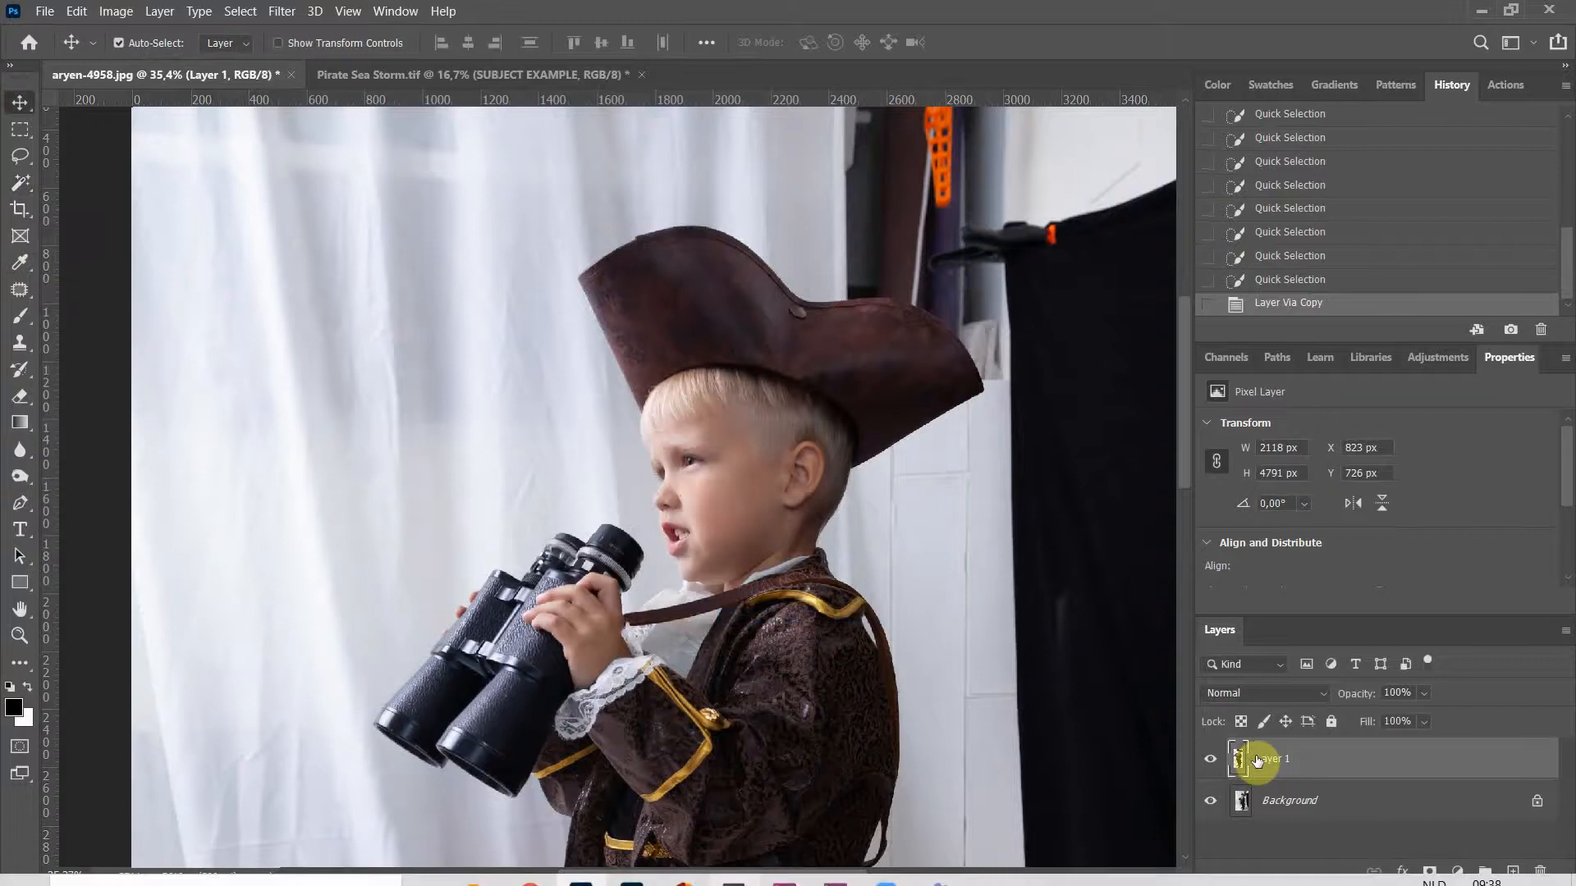
Step: Duplicate Layer 1 into Pirate Sea Storm.tif and switch to that document
right_click(1293, 759)
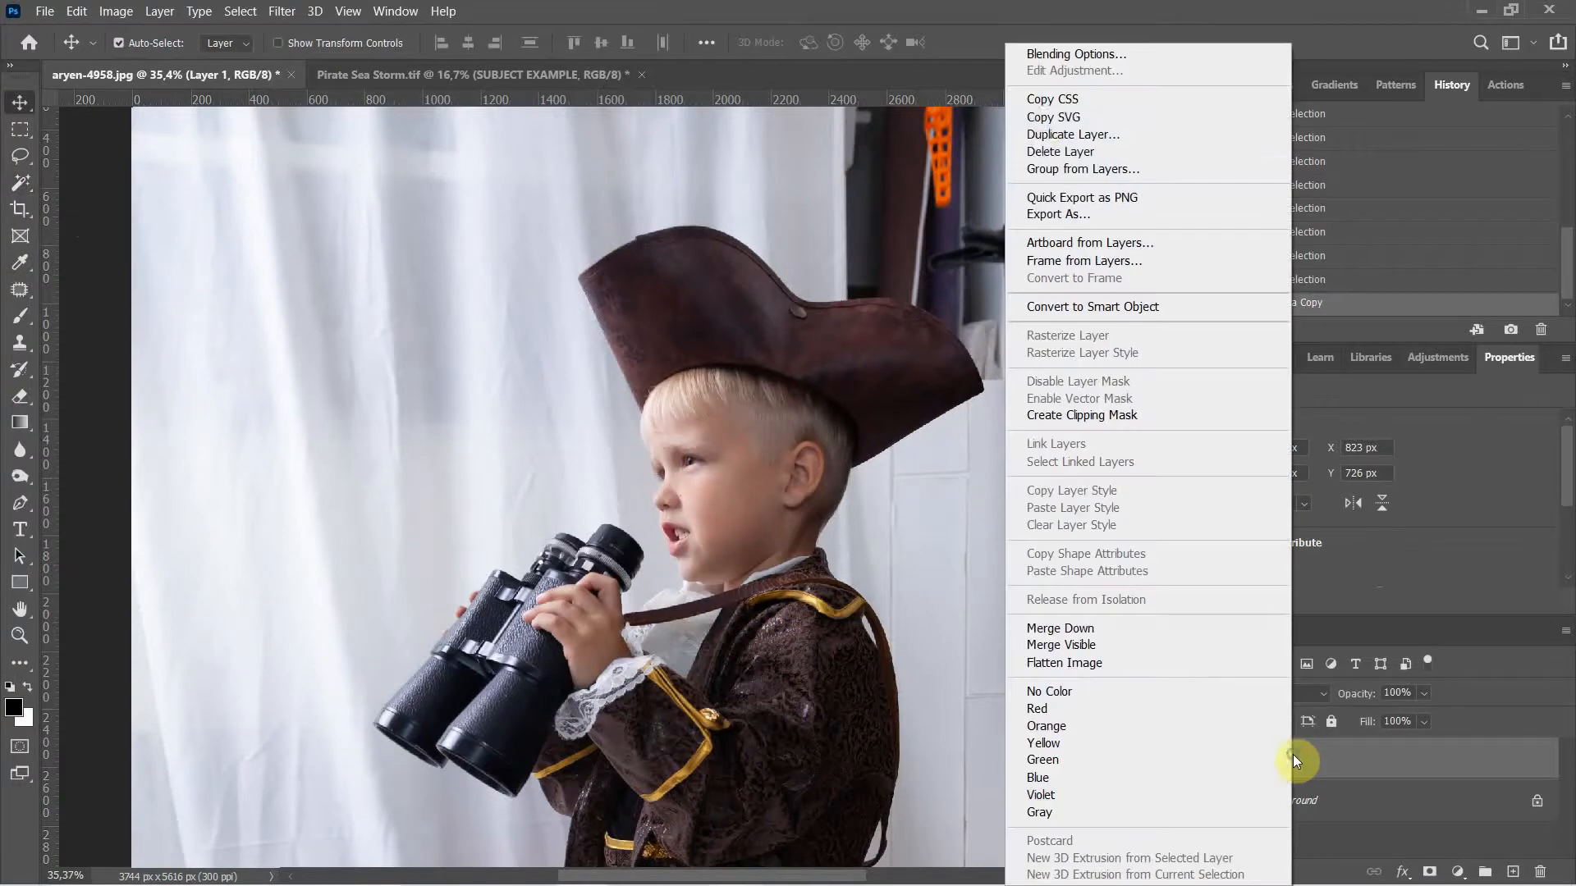
click(1036, 135)
mouse_move(532, 882)
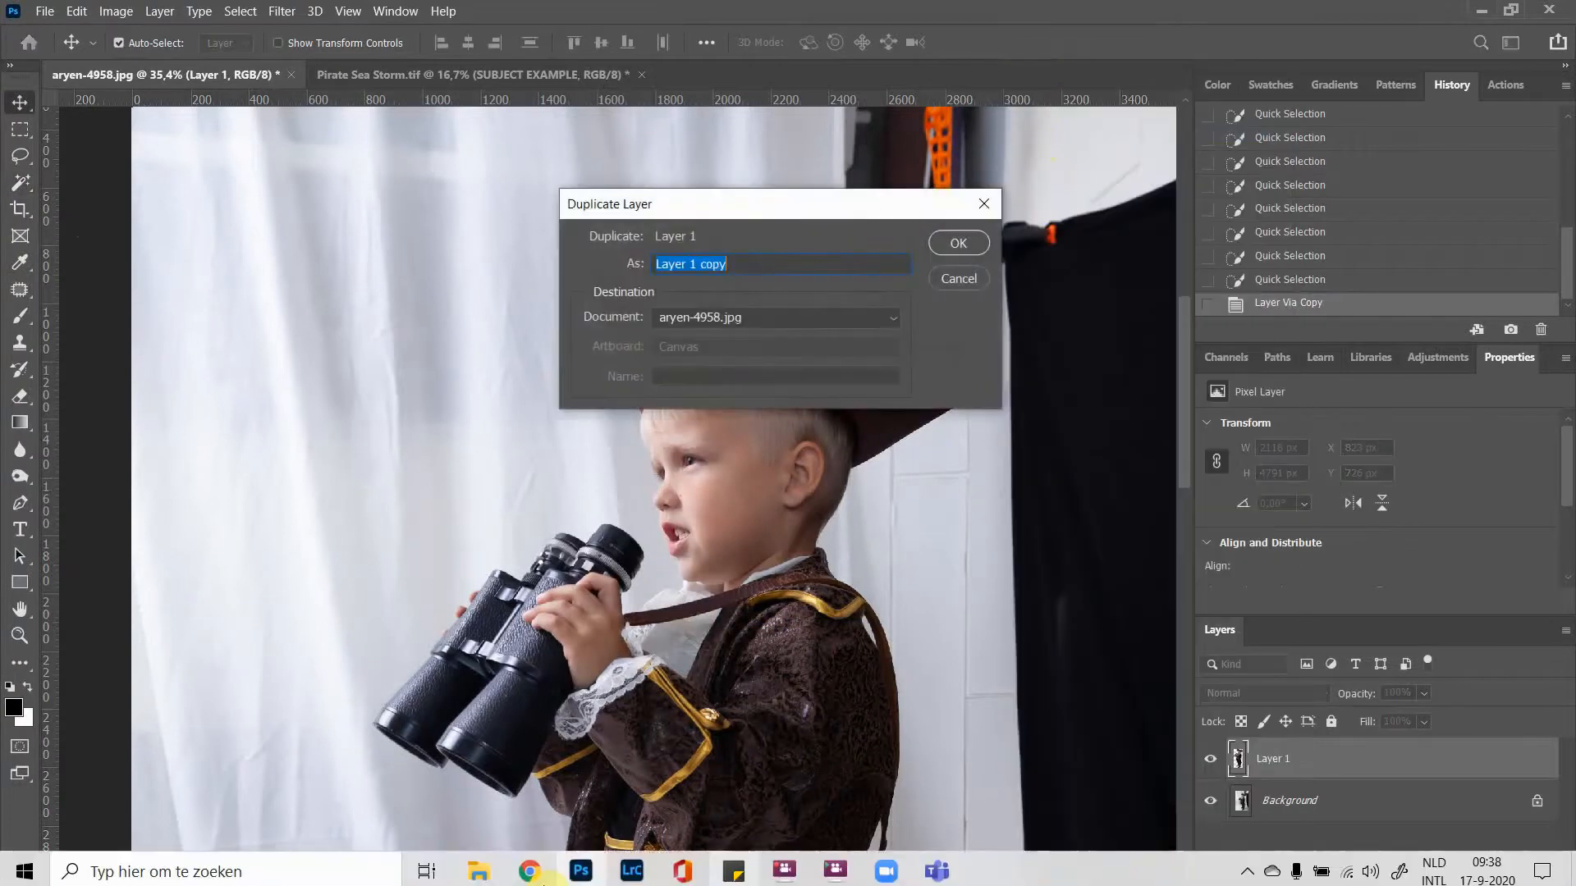
click(780, 868)
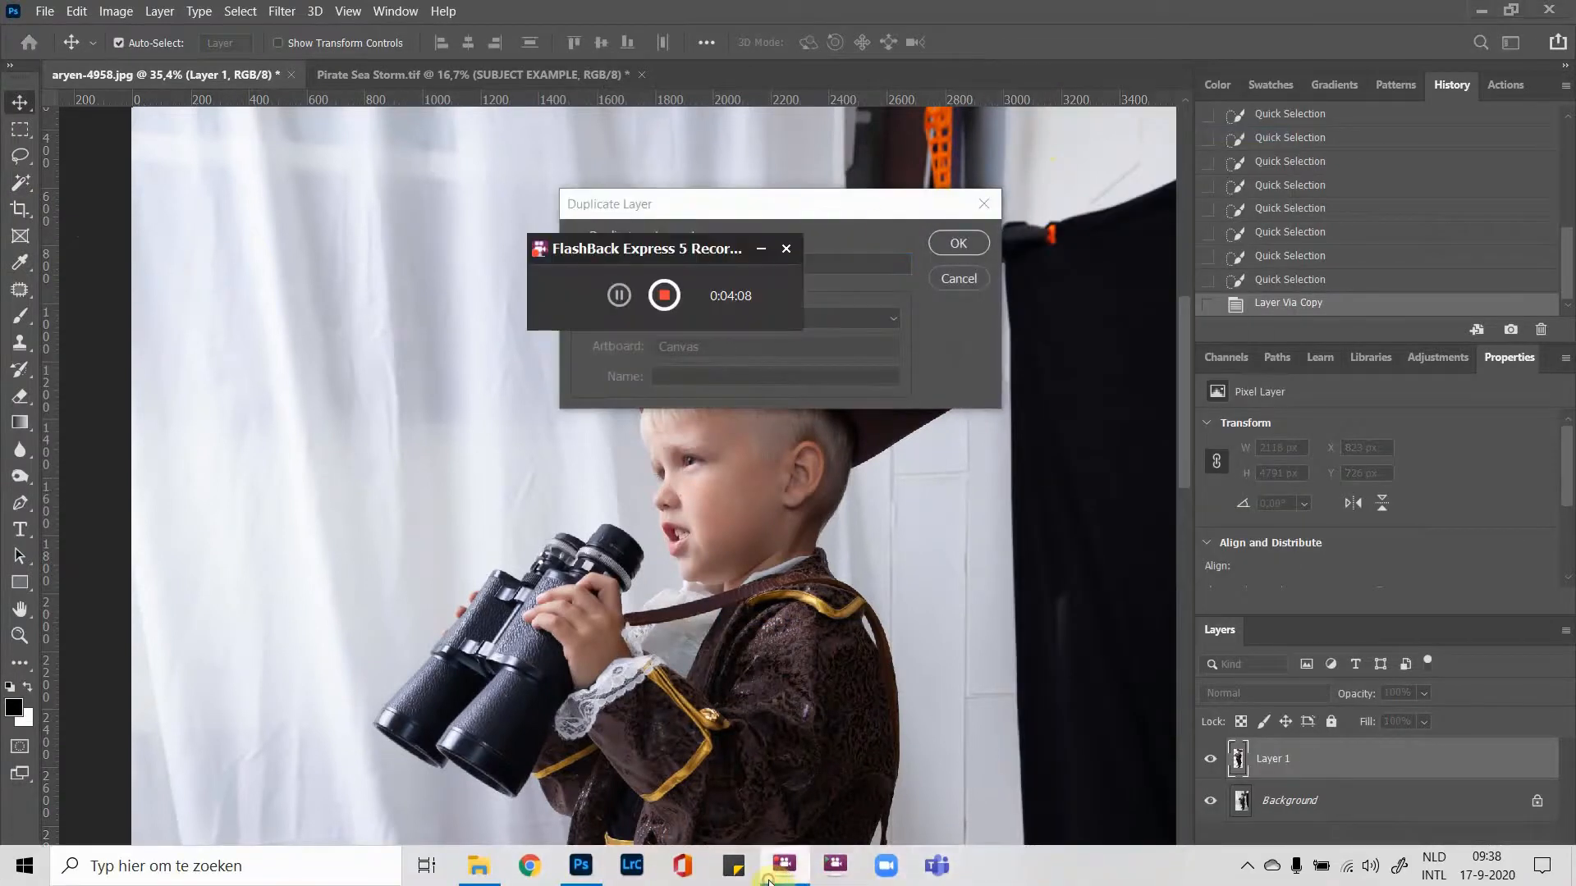
click(622, 299)
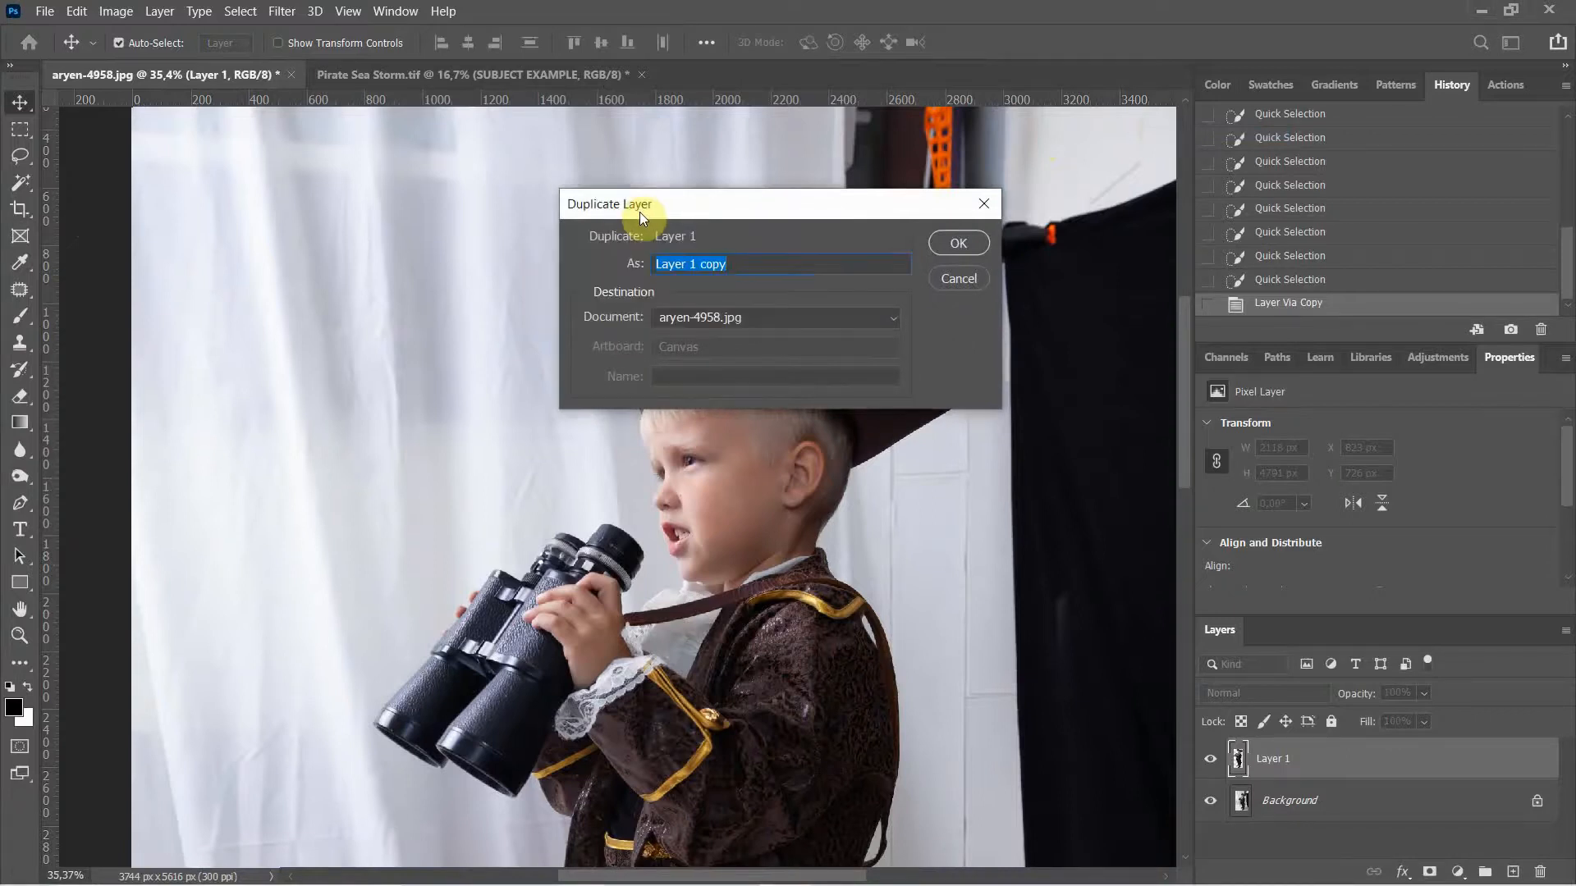
click(709, 315)
click(695, 358)
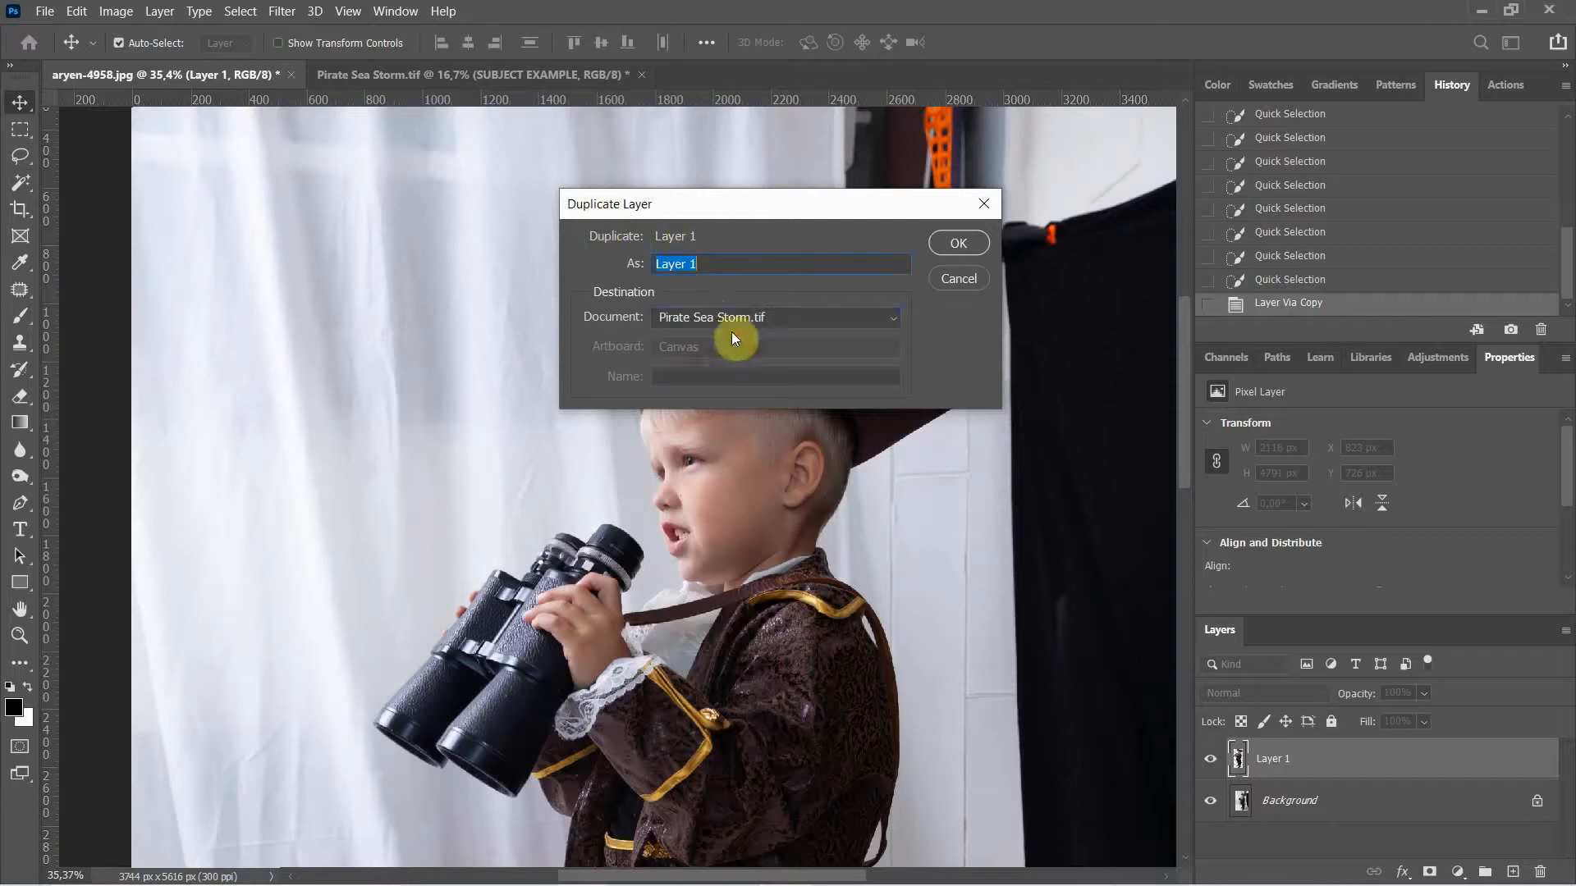
click(950, 241)
click(393, 74)
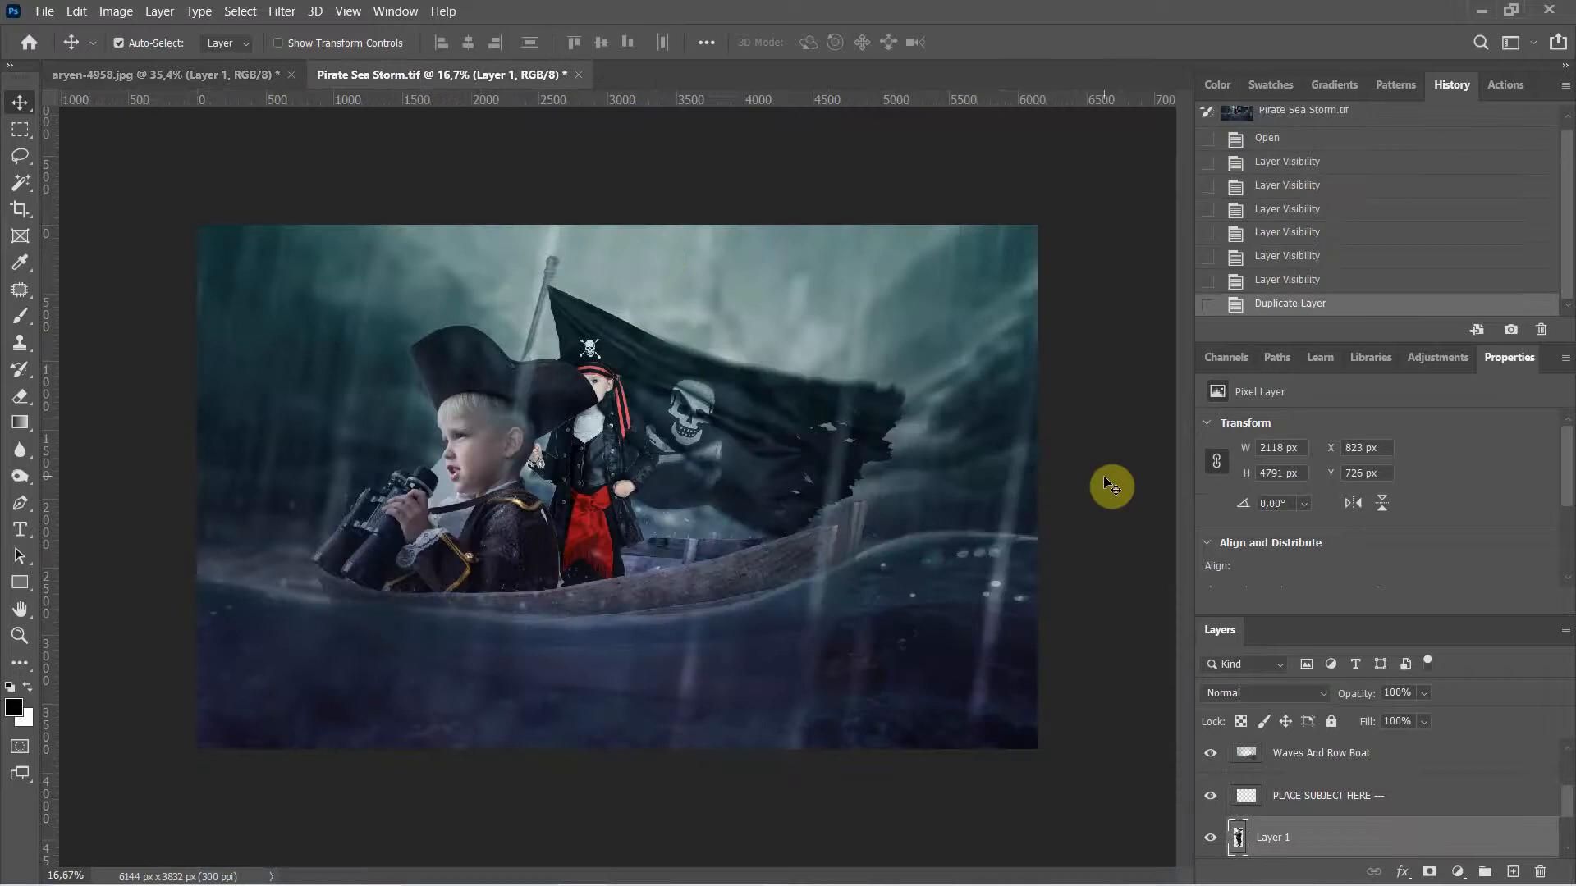
Step: Hide the rulers and start Free Transform on the boy's Layer 1
key(ctrl+r)
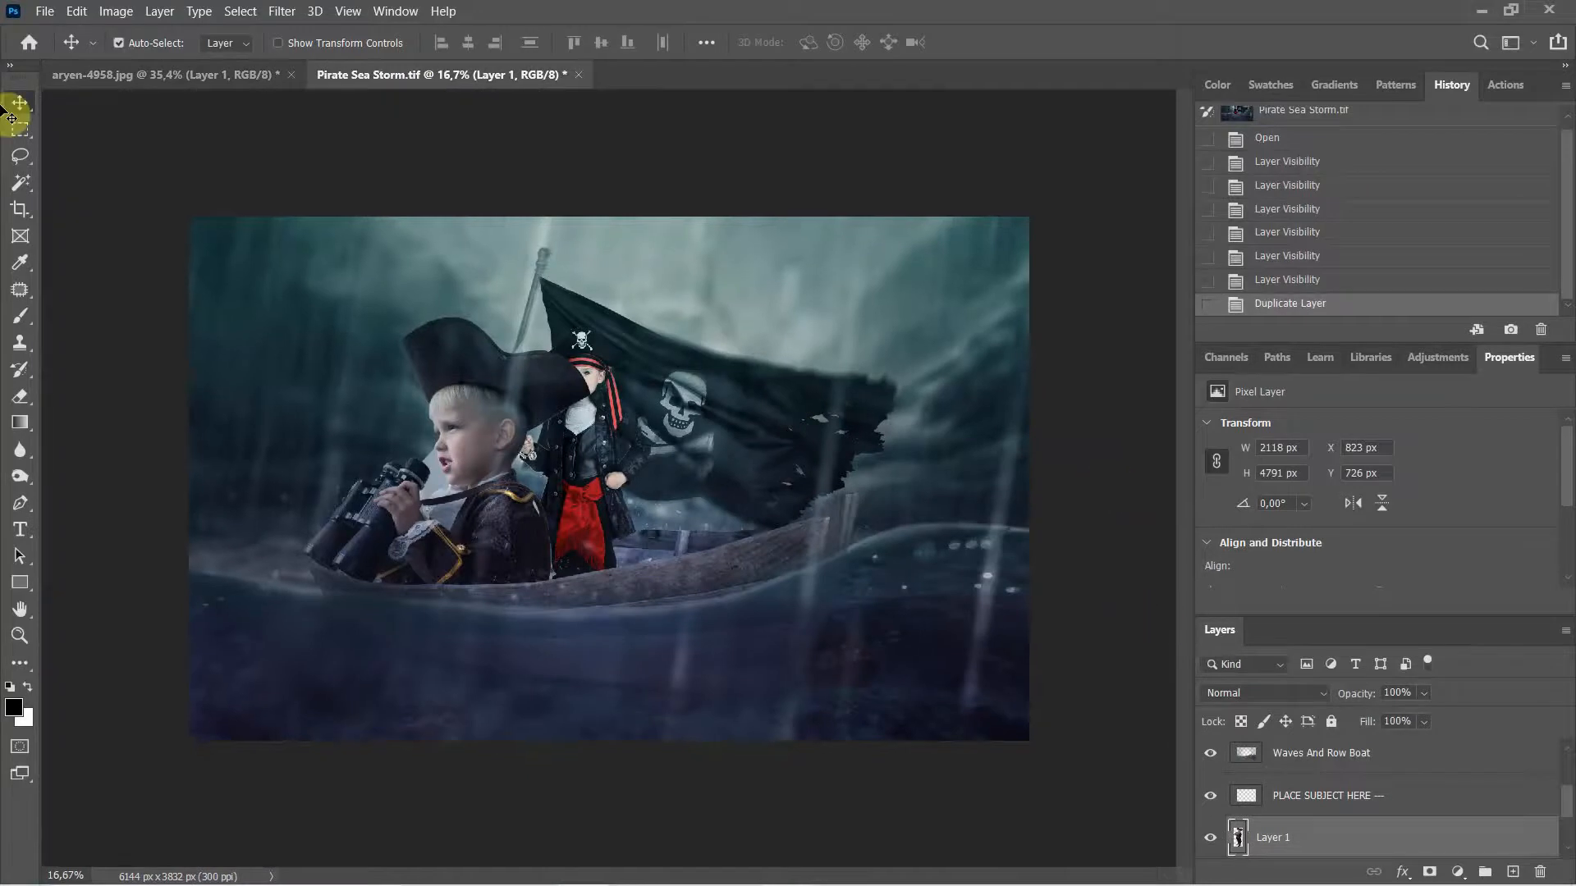
key(ctrl+t)
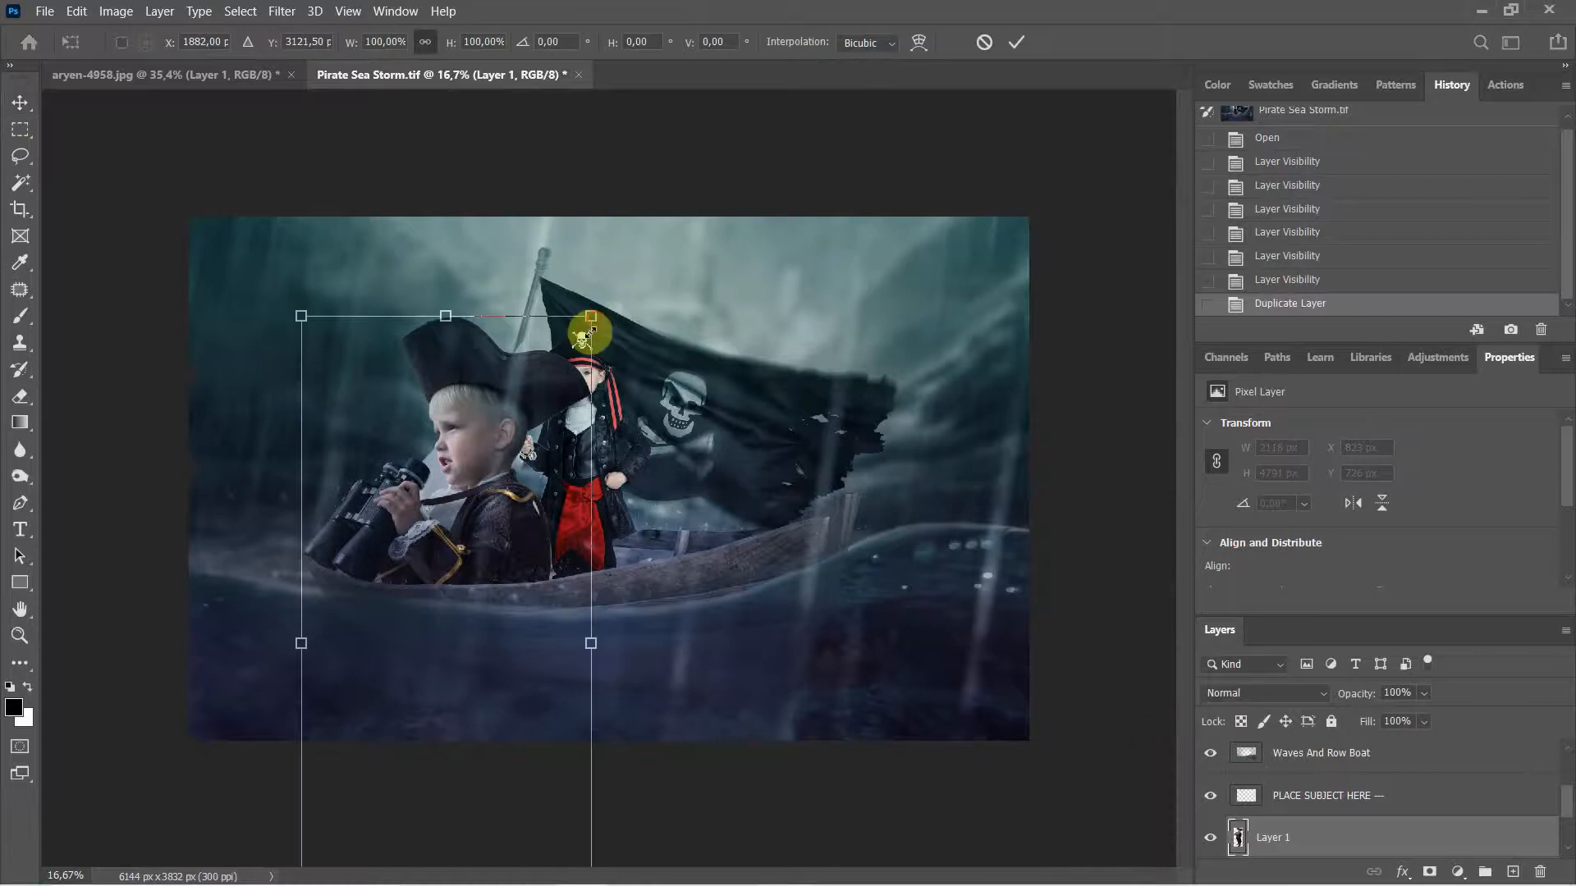
Step: Shrink the boy to about 62% and move him up into the boat
drag(586, 332, 482, 563)
drag(415, 717, 480, 454)
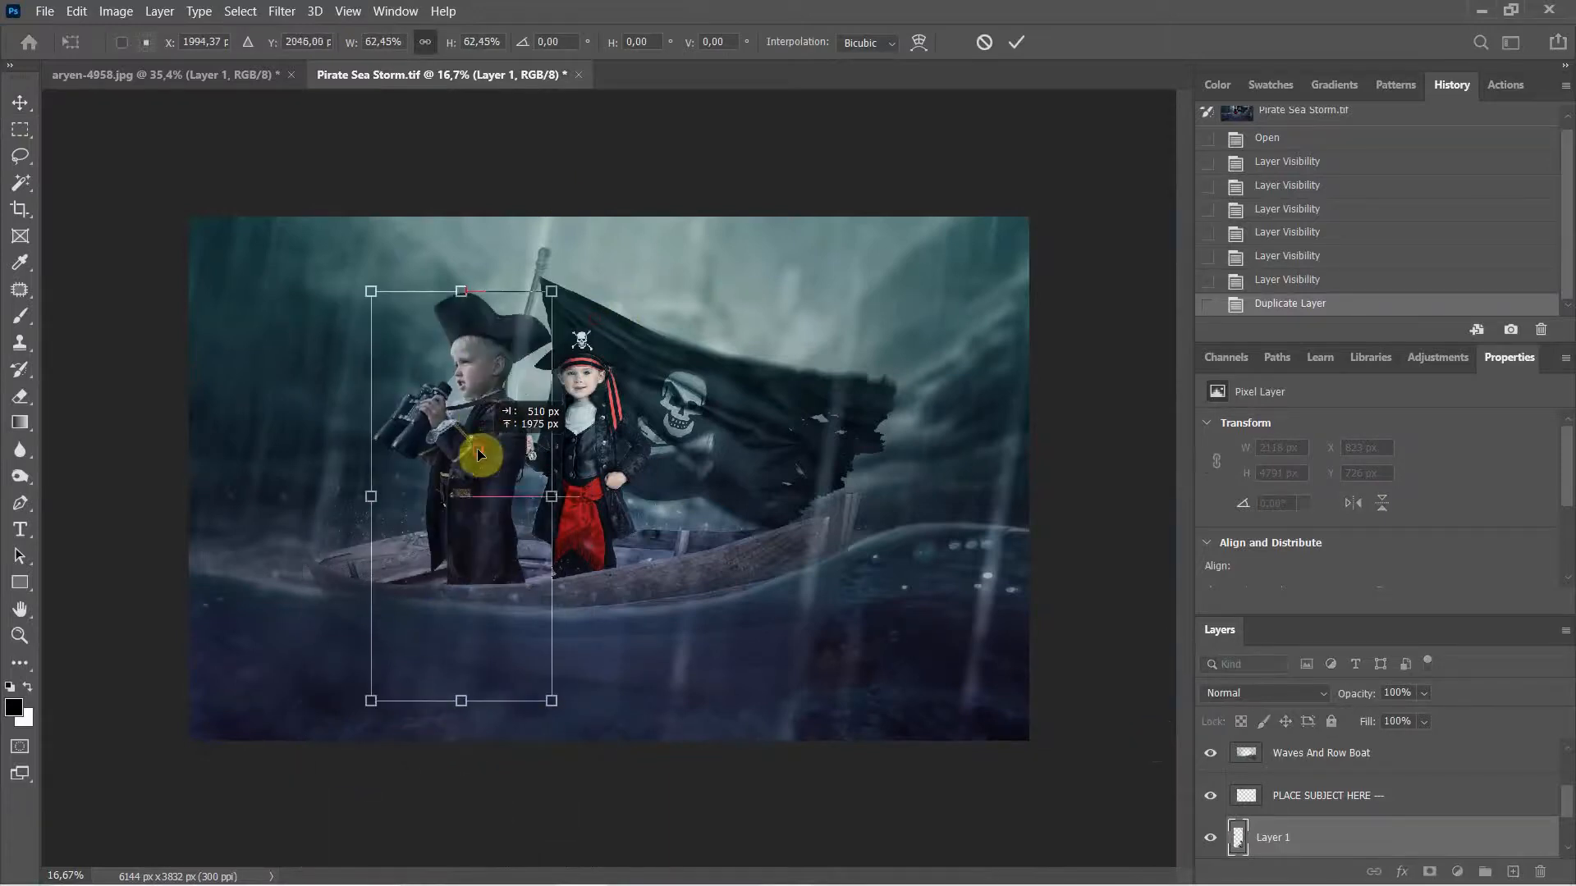
click(1016, 57)
Step: Delete the SUBJECT EXAMPLE girl layer
scroll(1327, 780, down, 2)
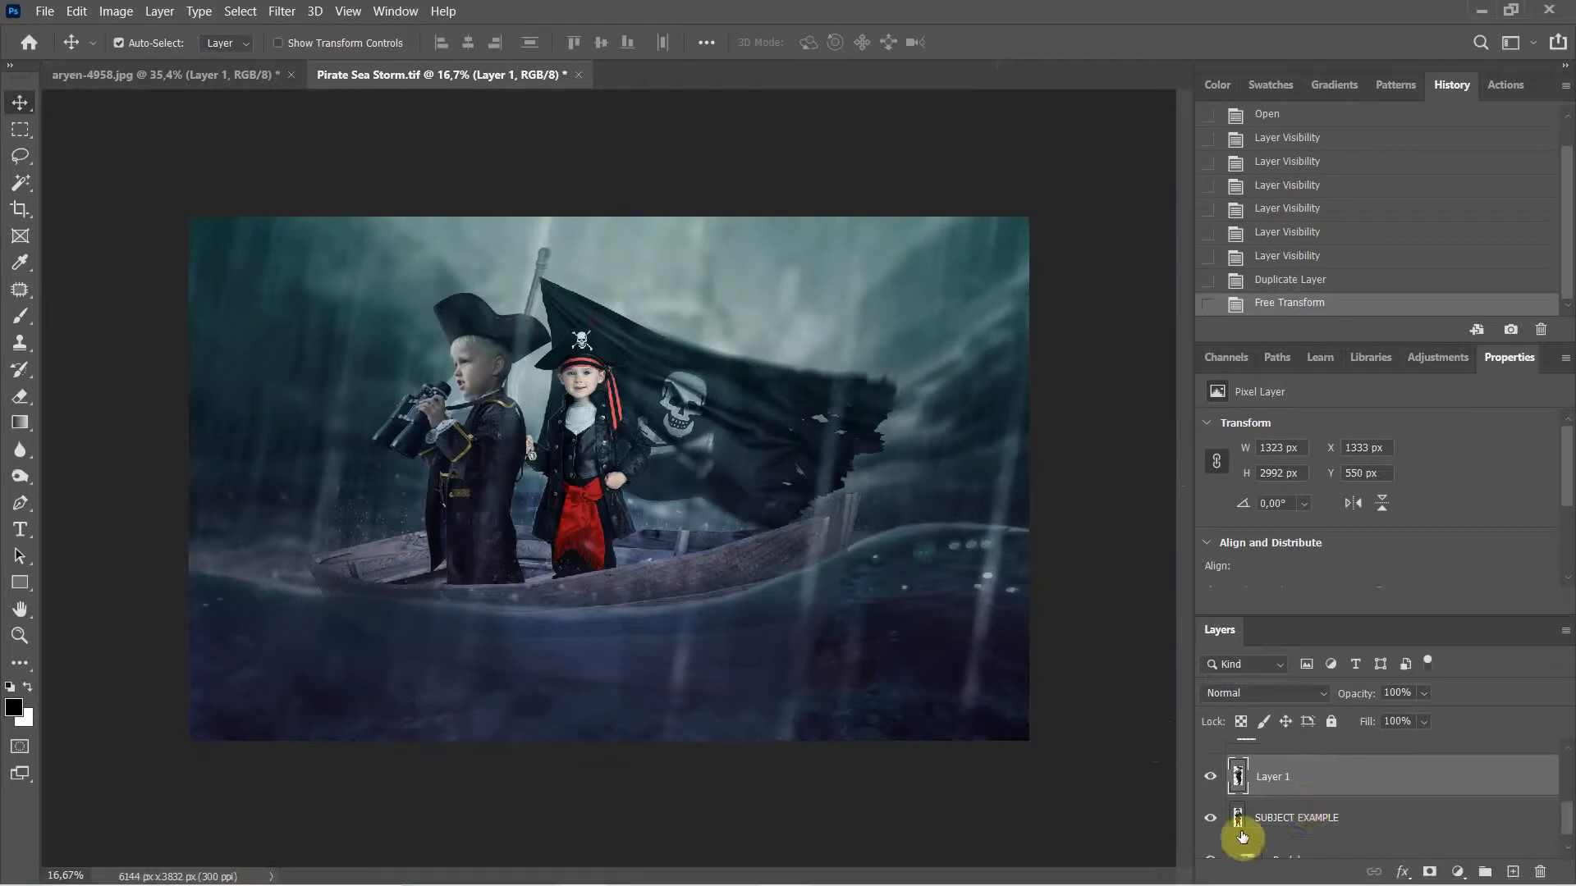
click(1270, 821)
key(Delete)
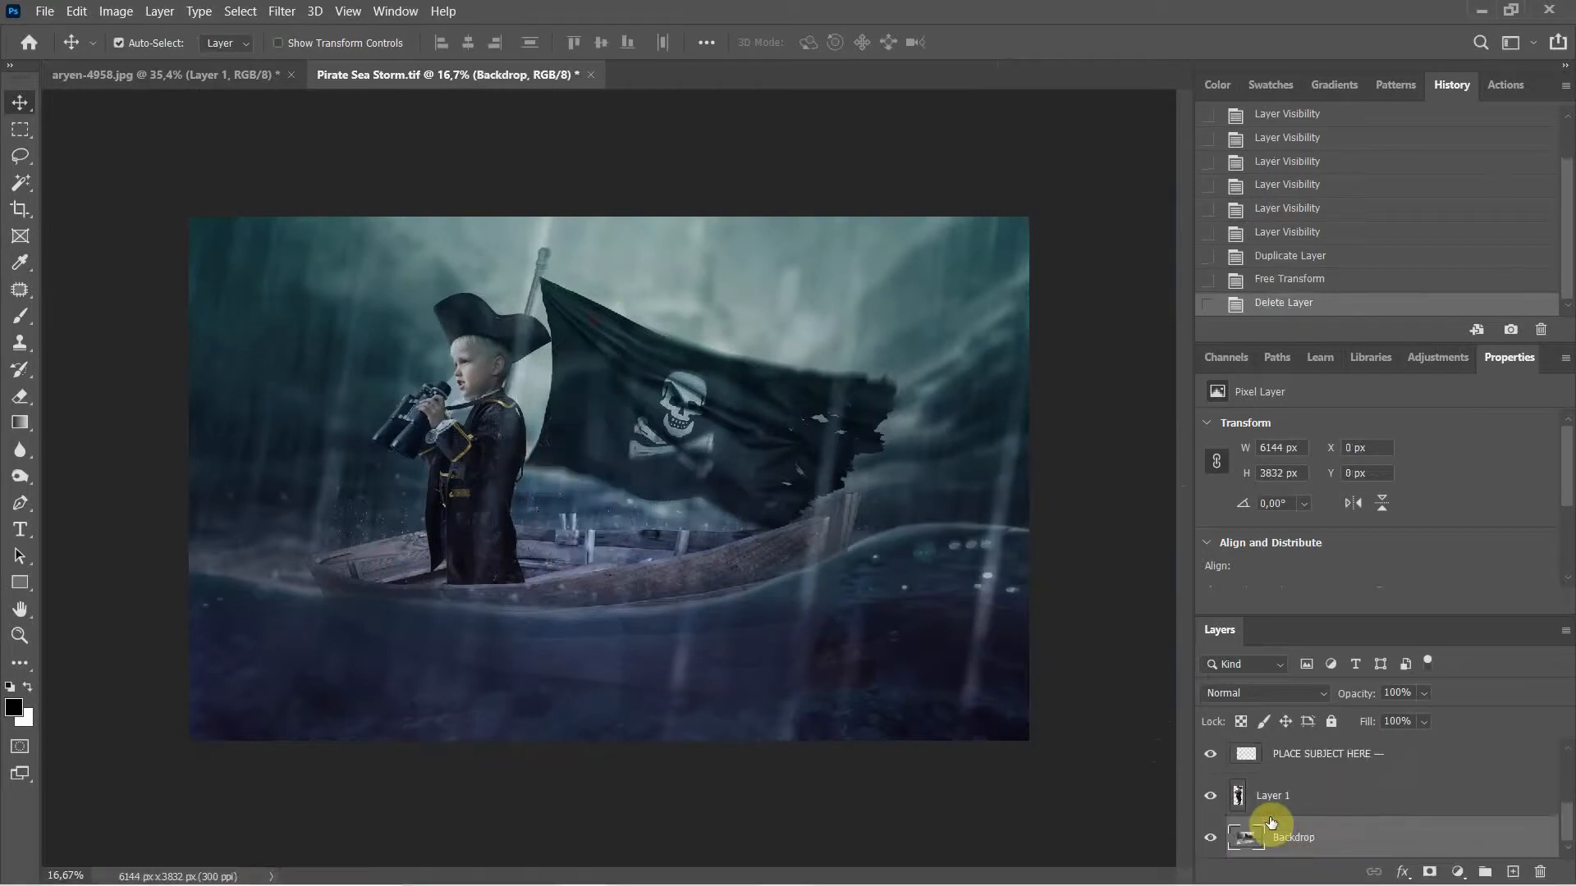
Step: Rescale Layer 1 to about 87% and place the boy beside the mast
click(1284, 804)
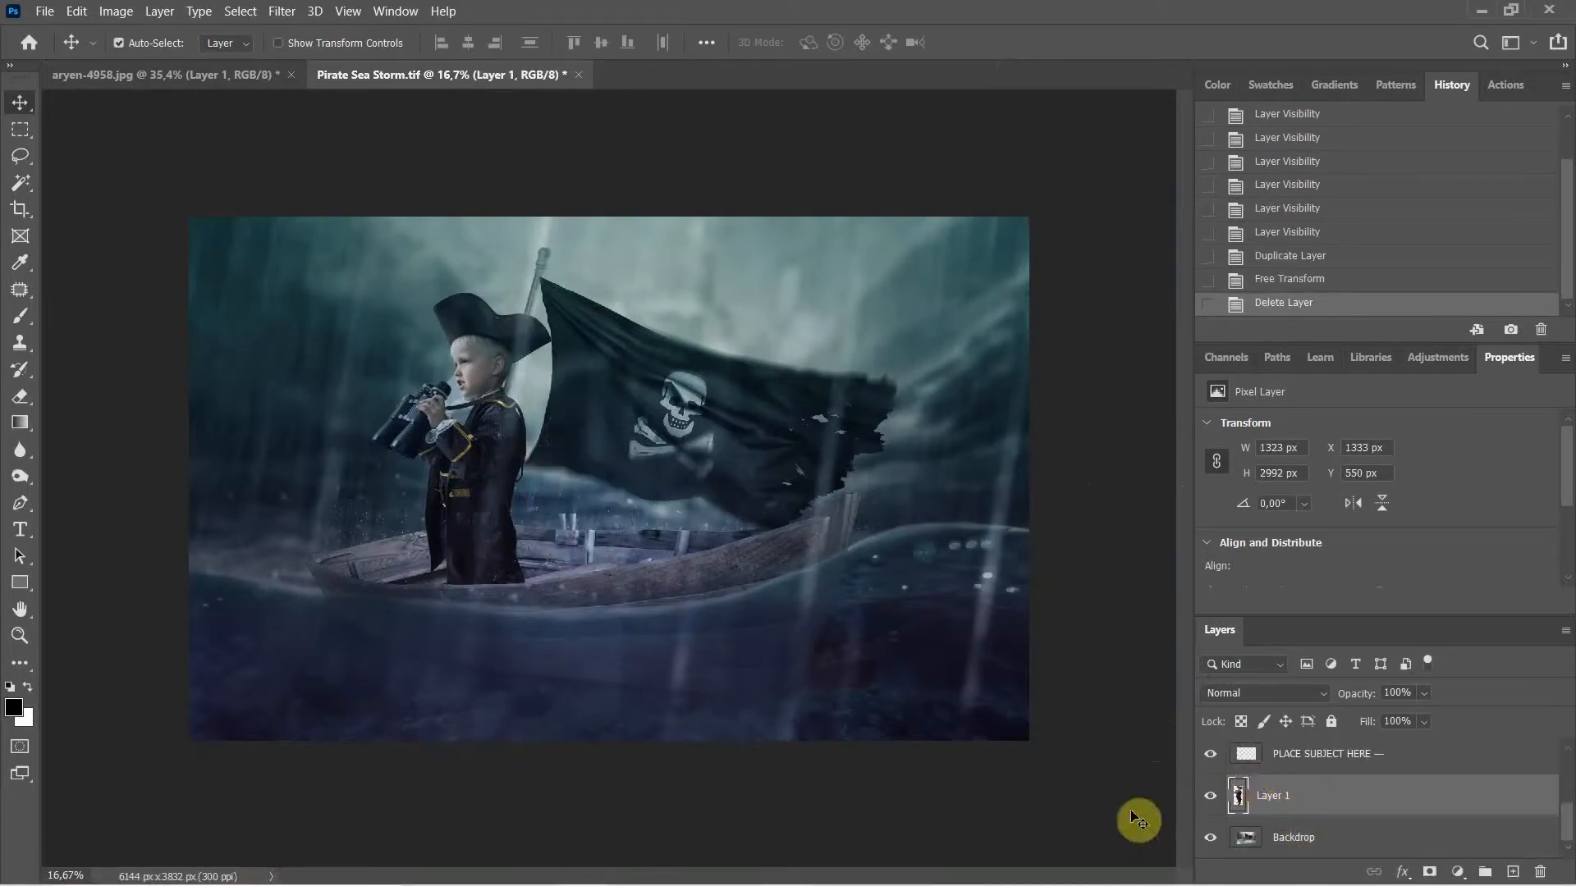
key(ctrl+t)
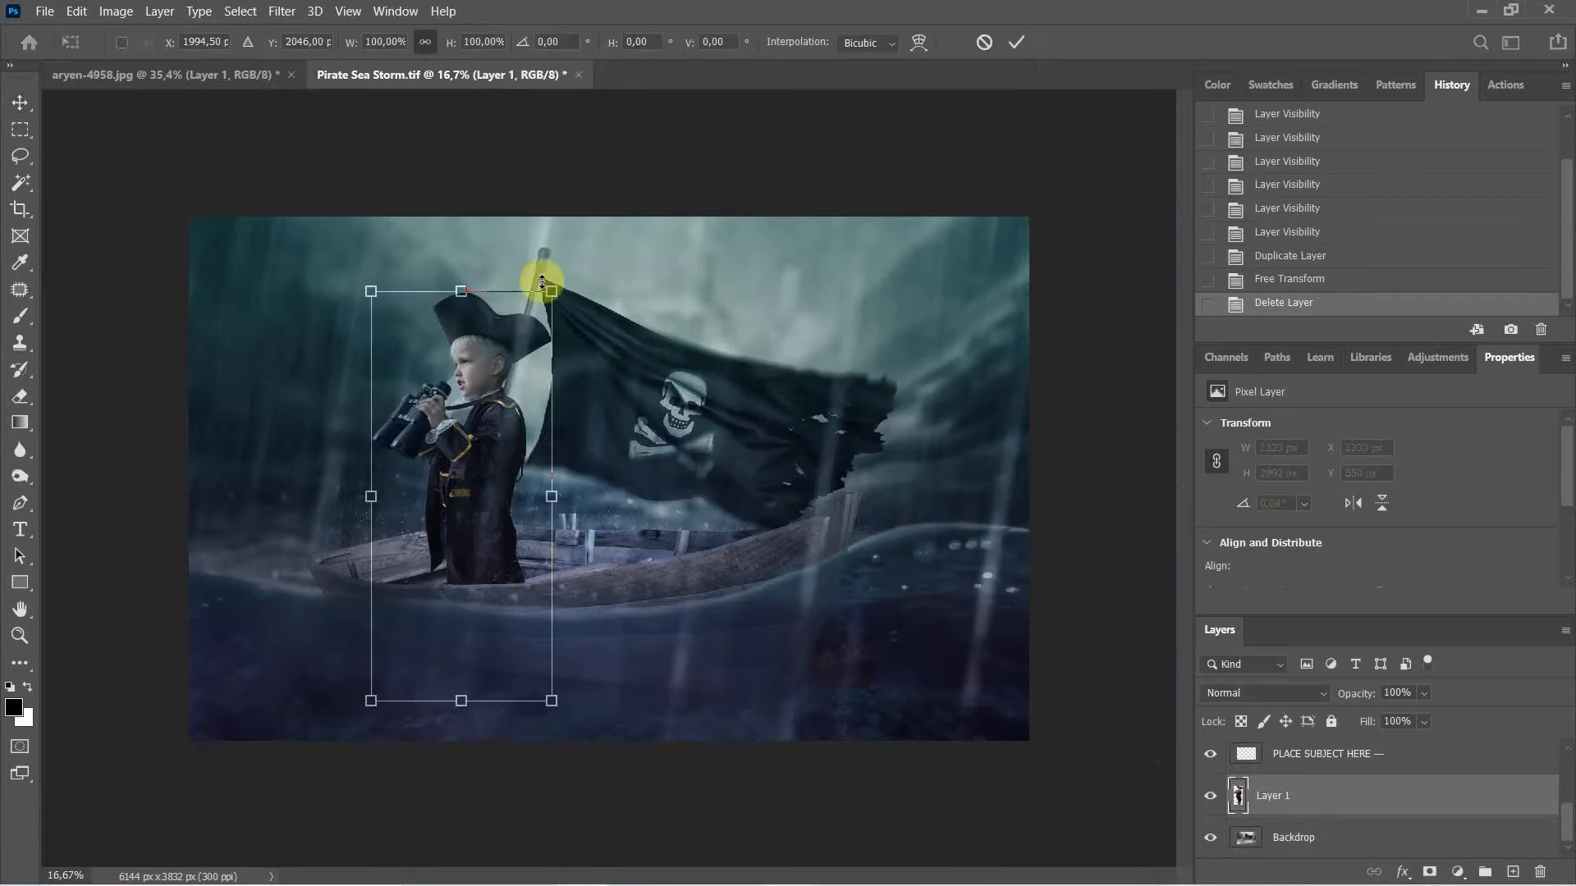
drag(546, 290, 484, 332)
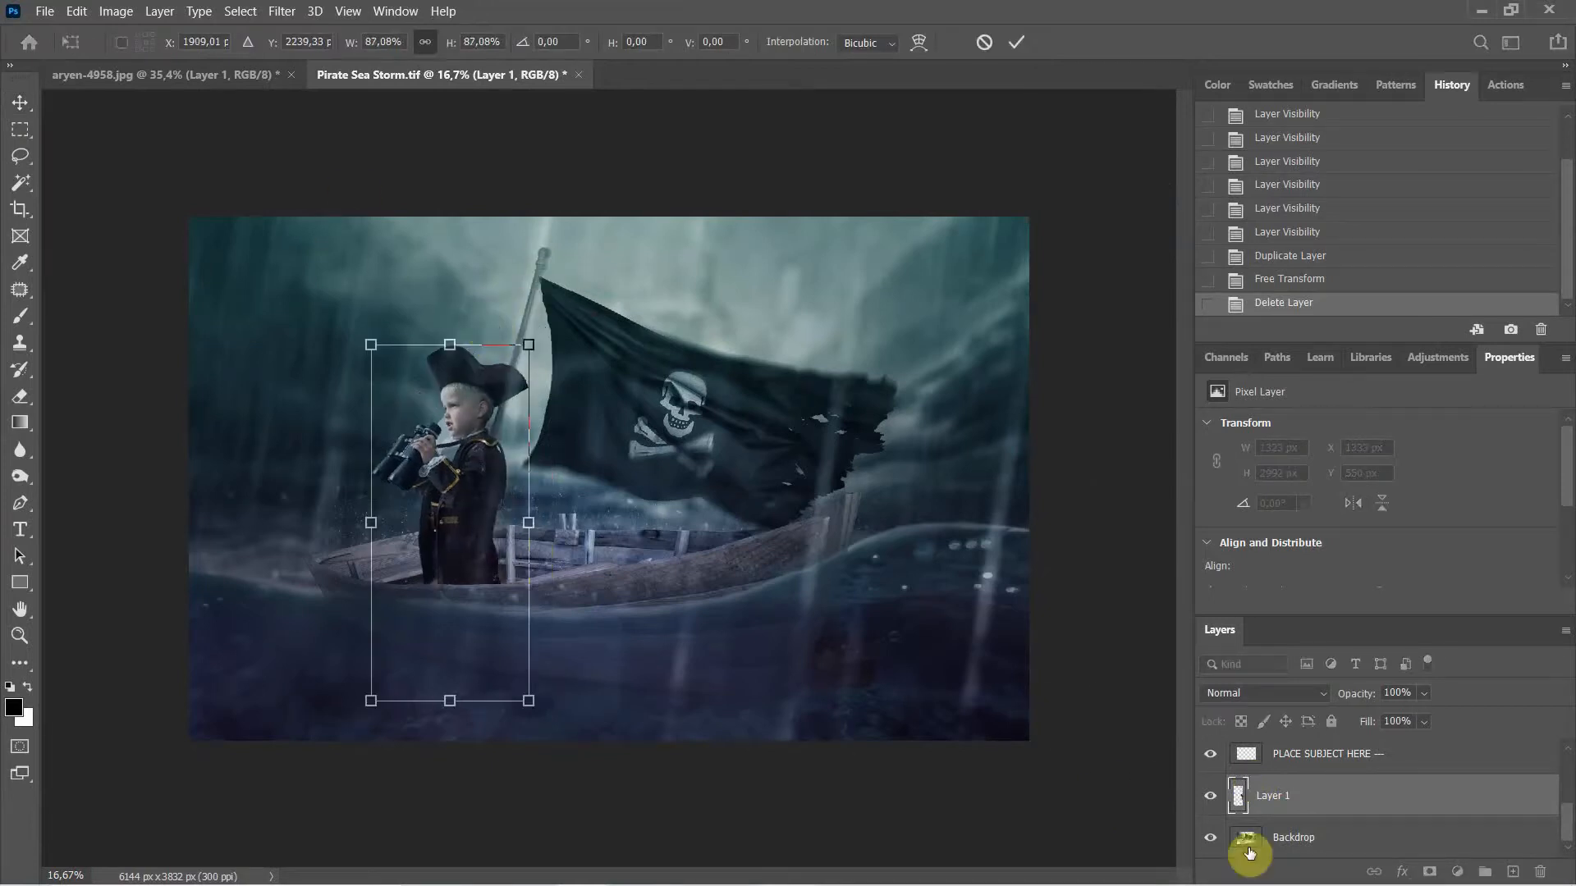
drag(443, 566, 557, 535)
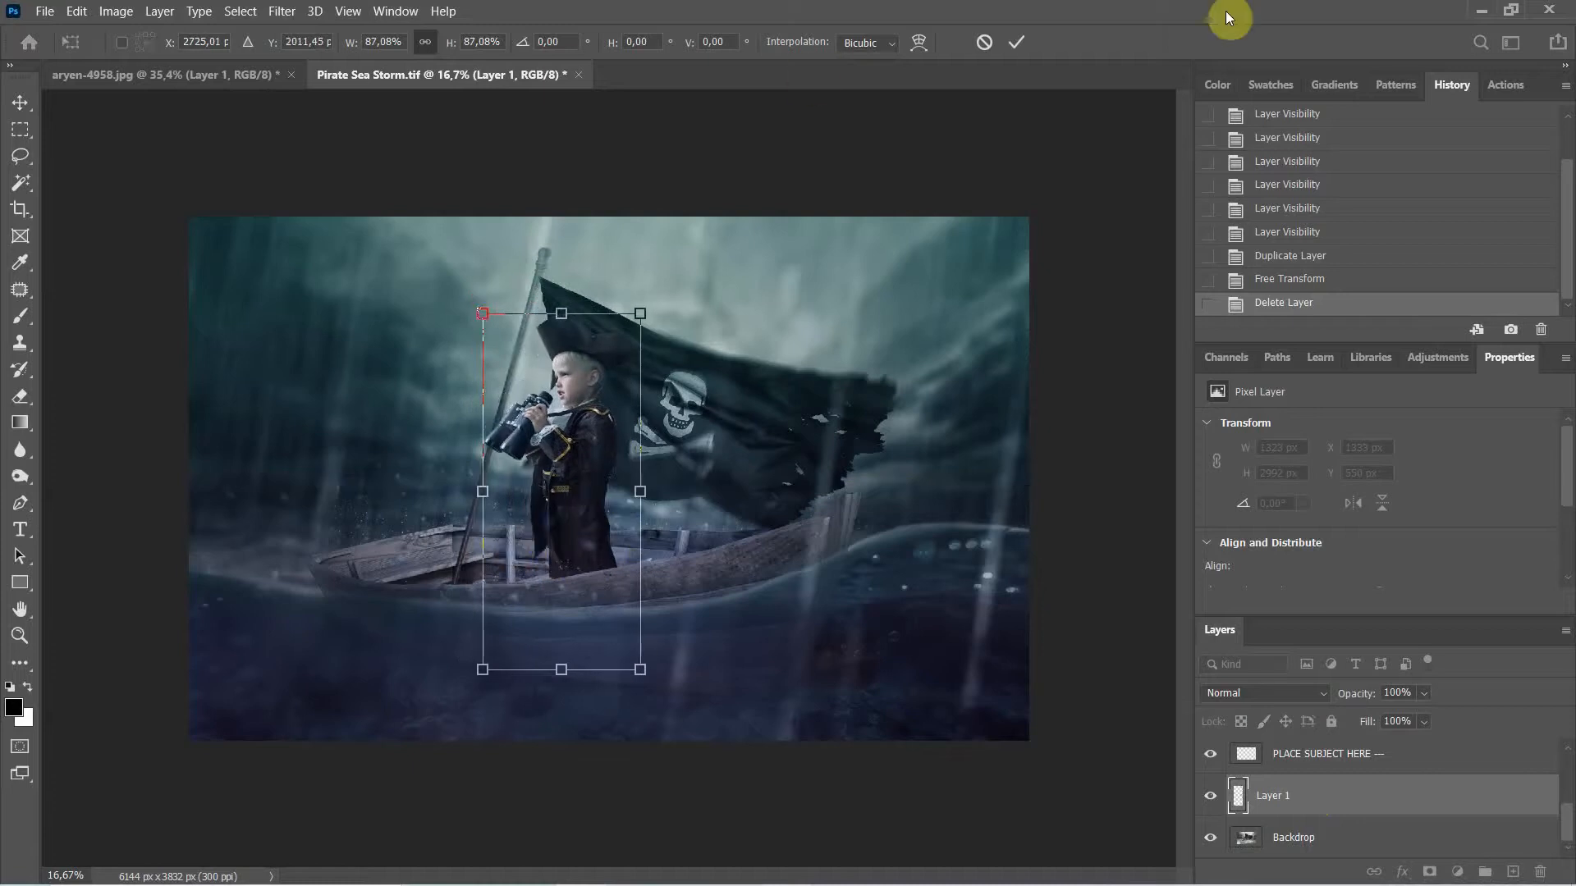
click(1016, 43)
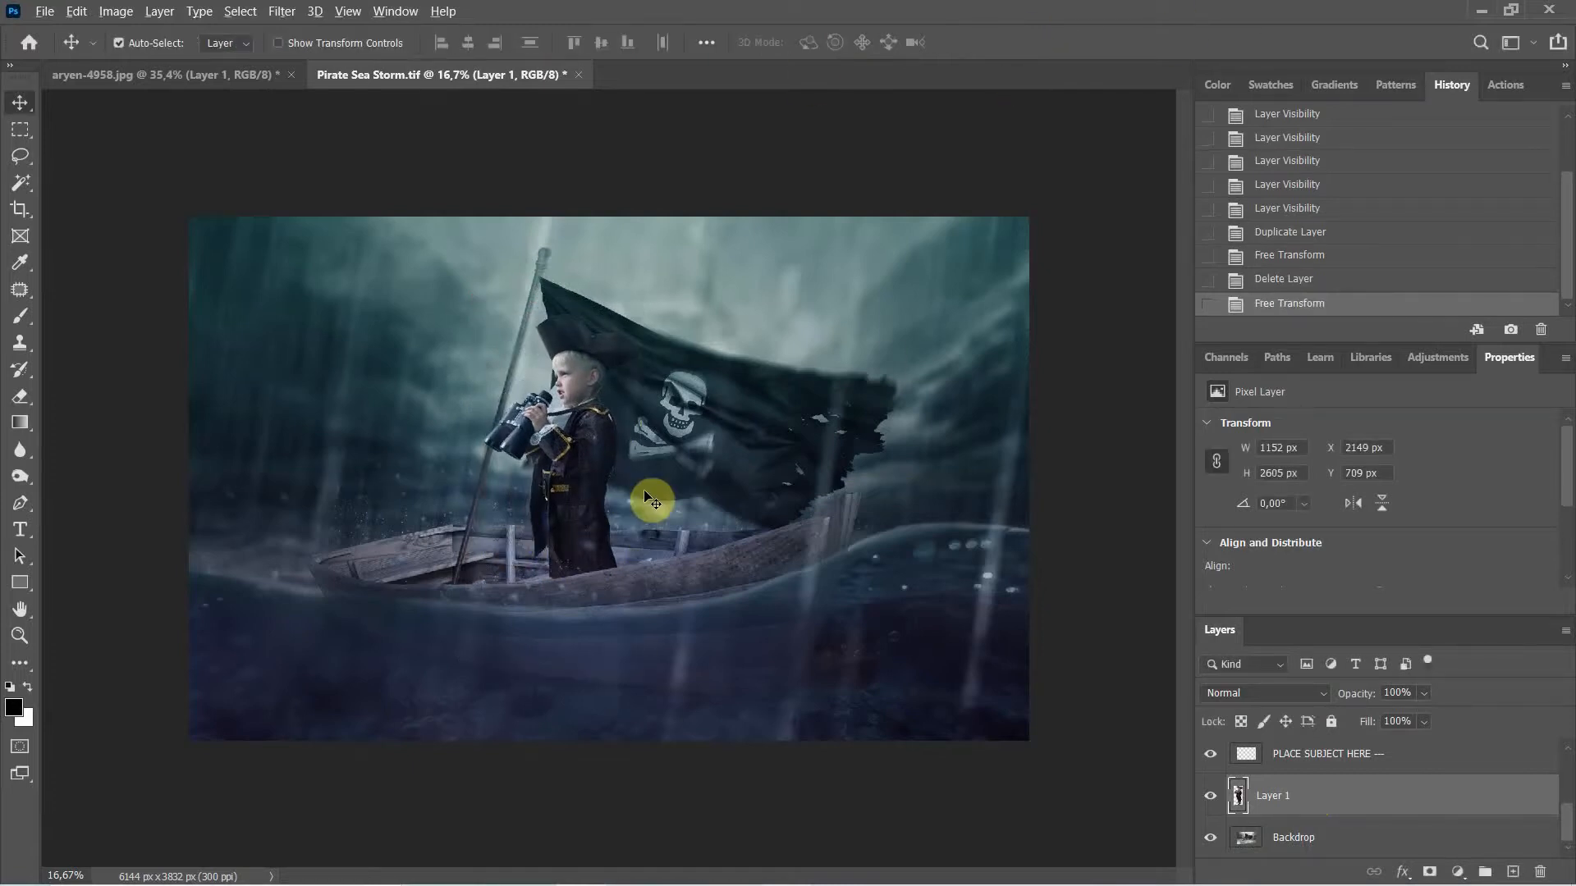
Step: Zoom in to about 111% on the boy's hat and face in the pirate scene
scroll(648, 497, up, 3)
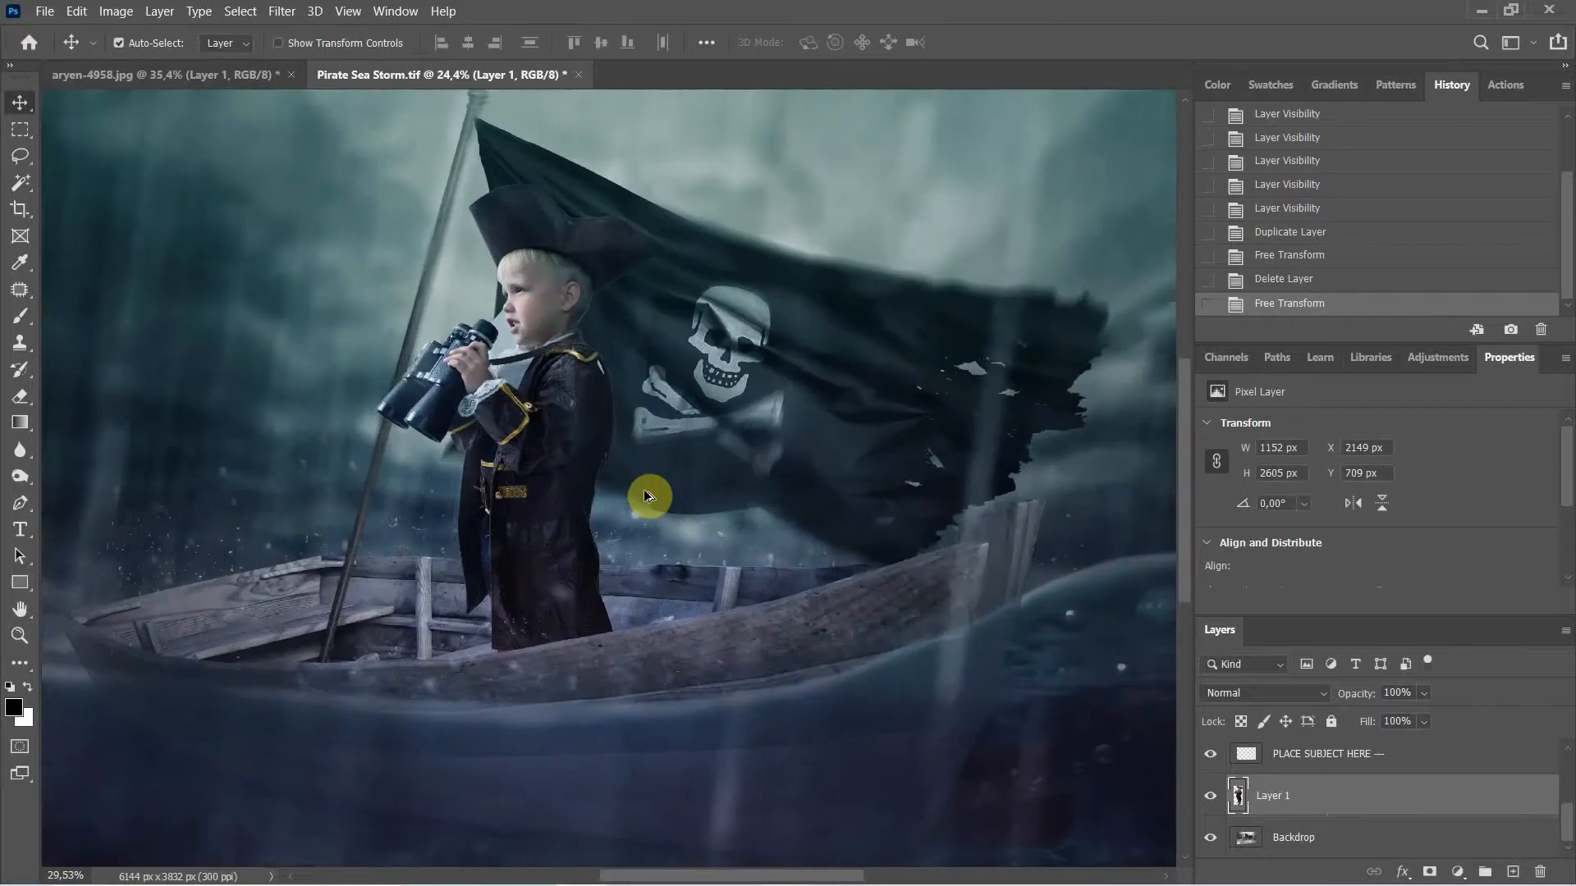
scroll(644, 491, down, 3)
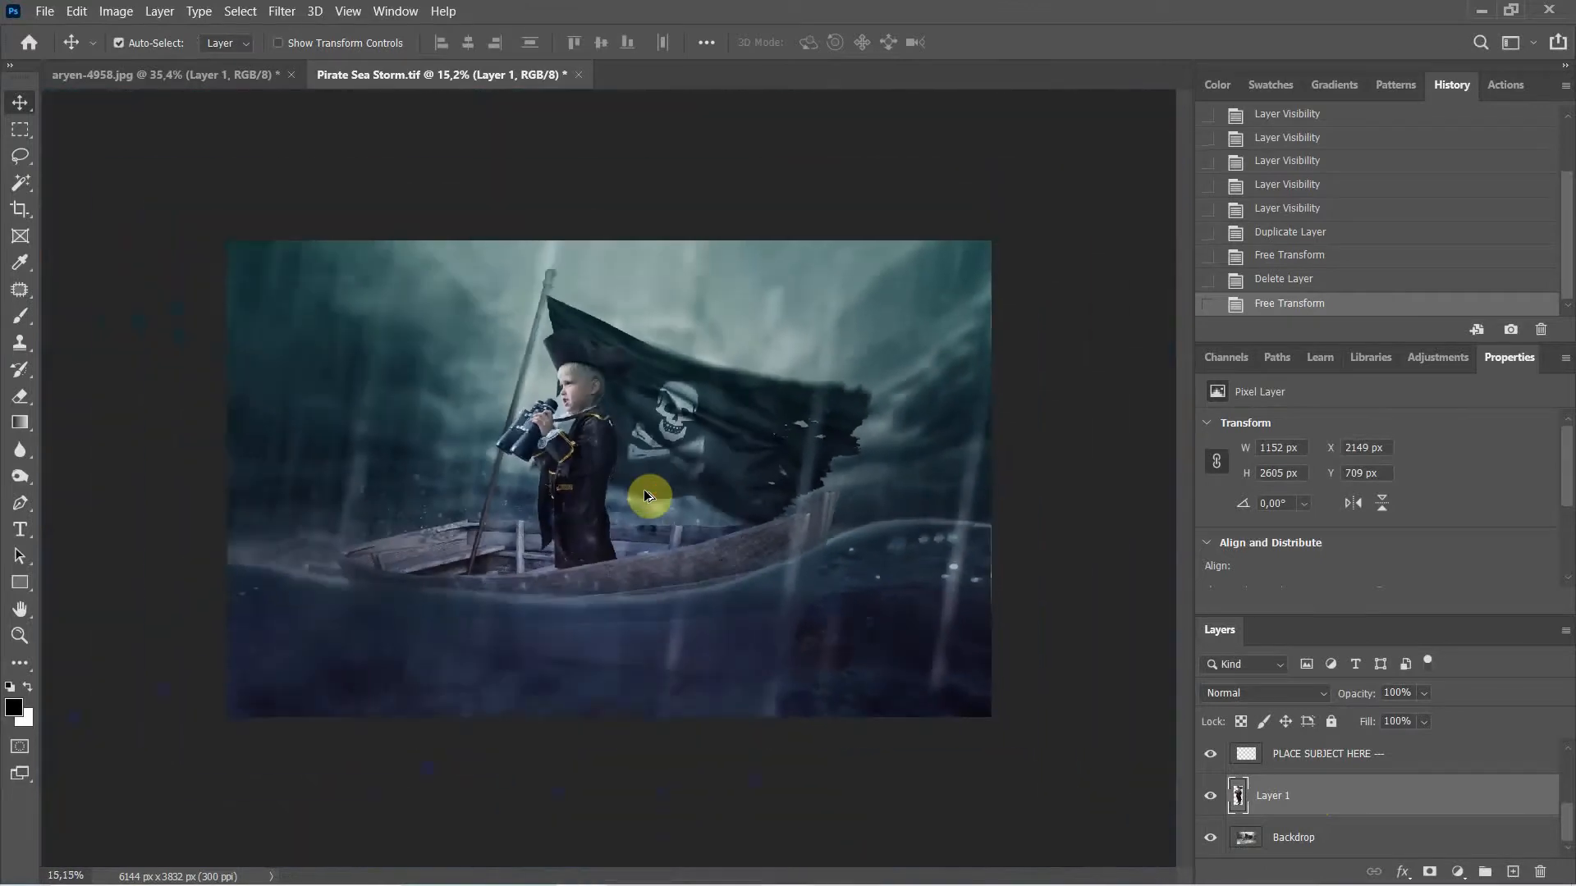
scroll(645, 493, down, 1)
scroll(1313, 794, up, 5)
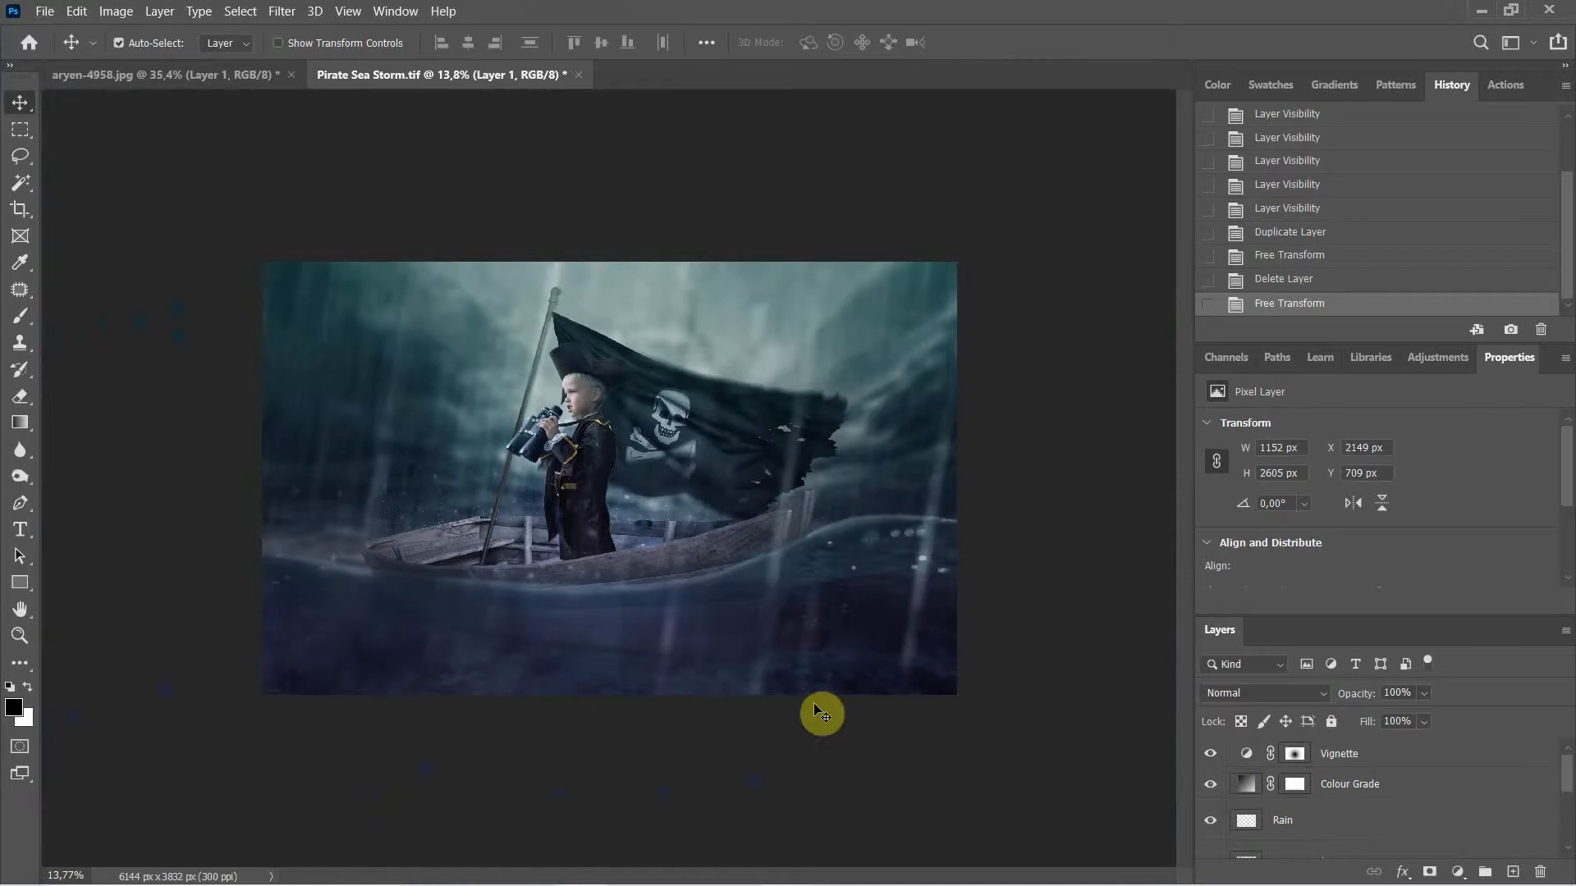
scroll(599, 460, up, 2)
scroll(586, 470, up, 3)
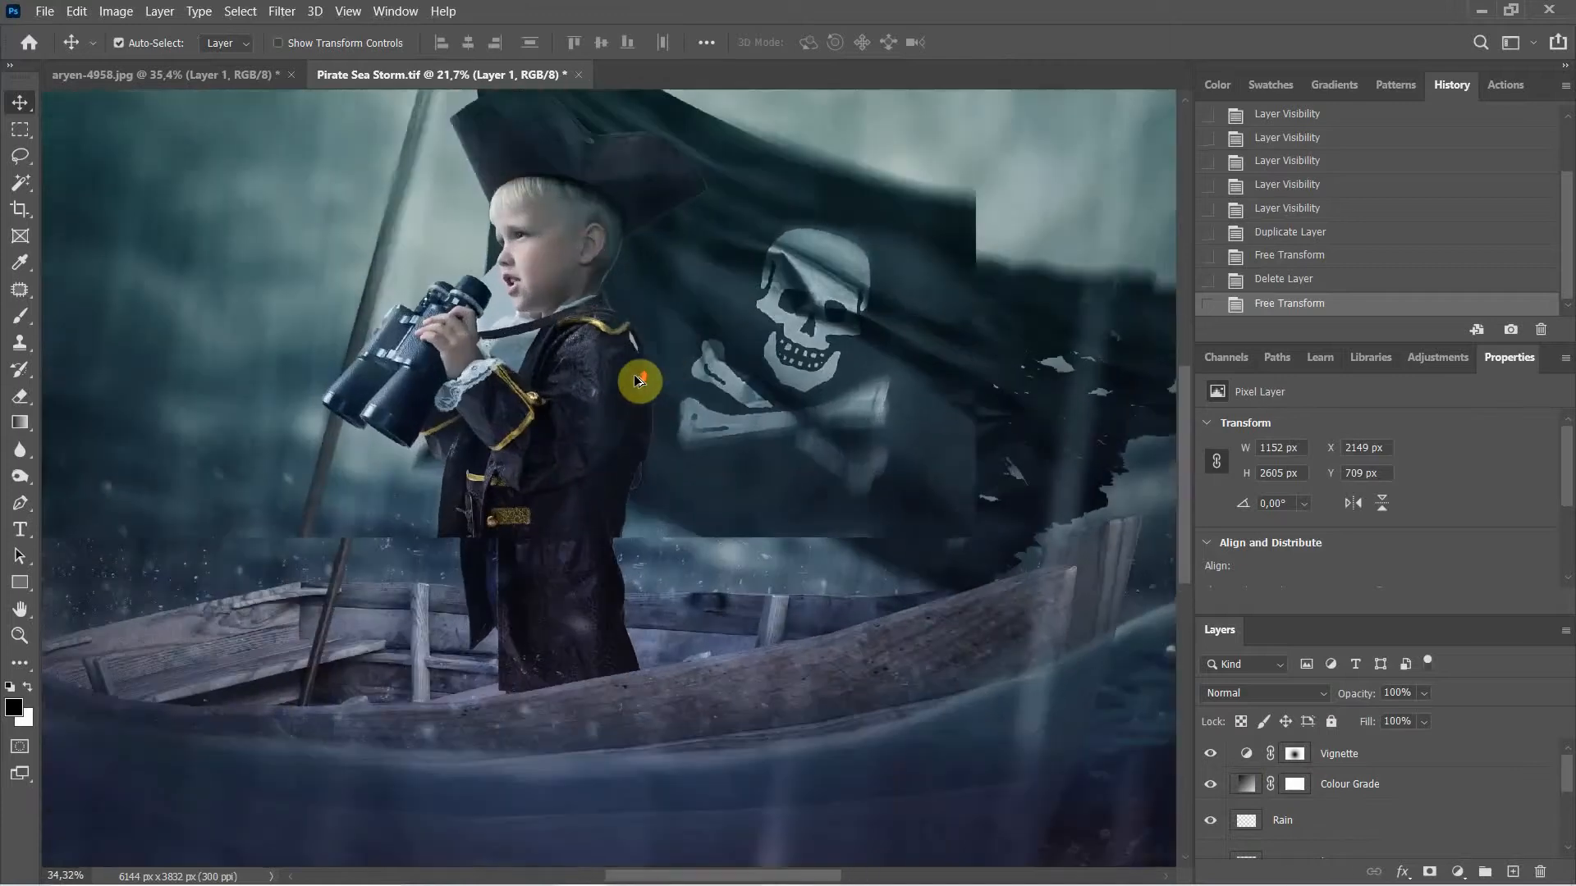
scroll(646, 330, up, 2)
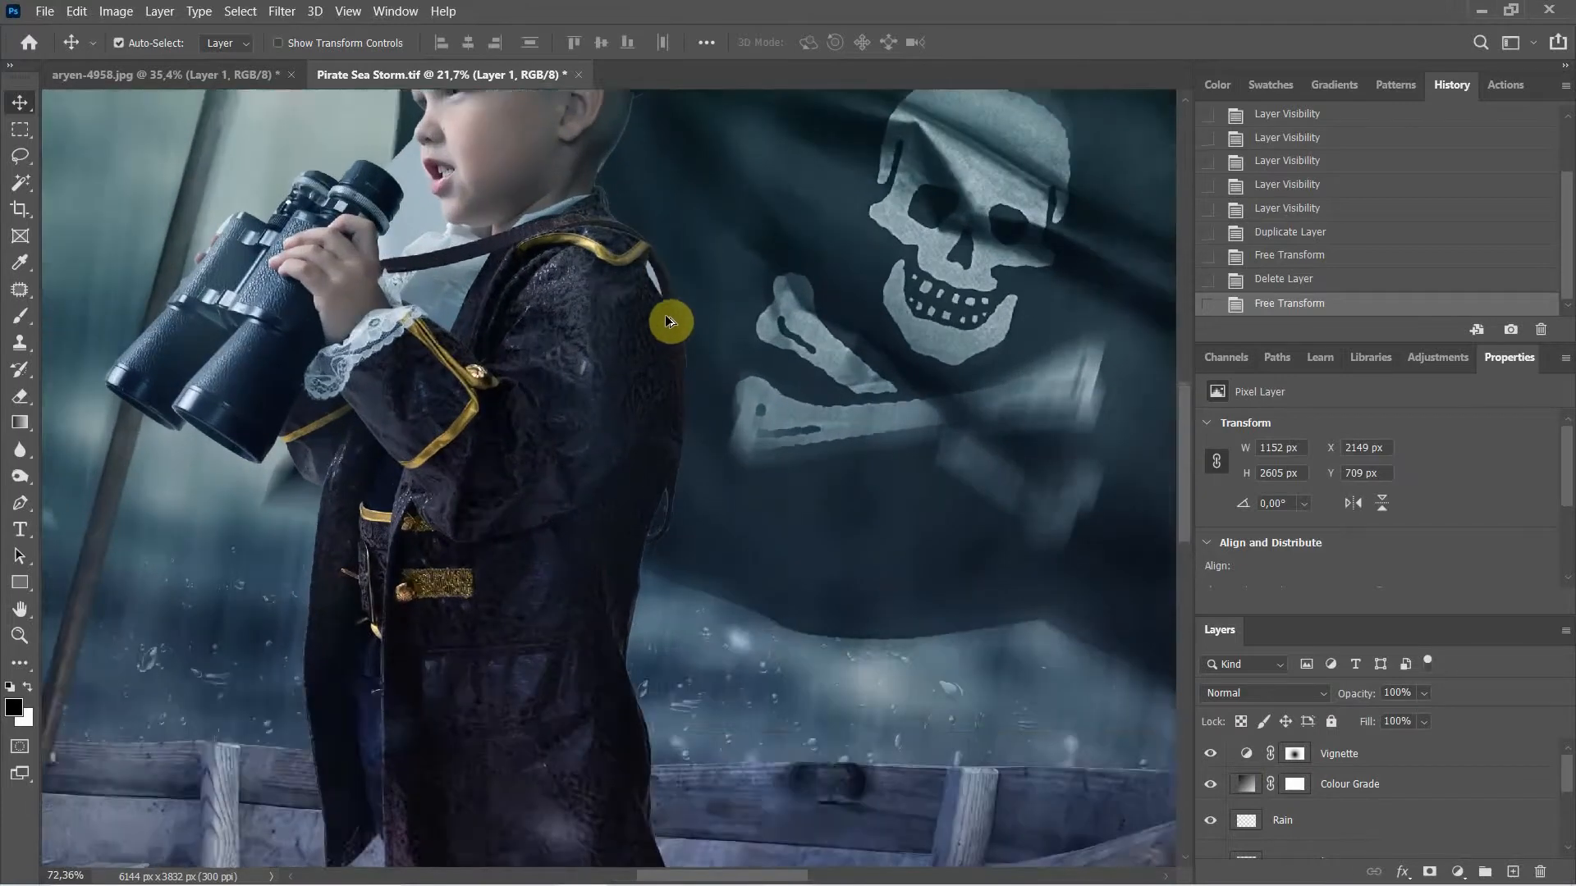
drag(680, 248, 720, 512)
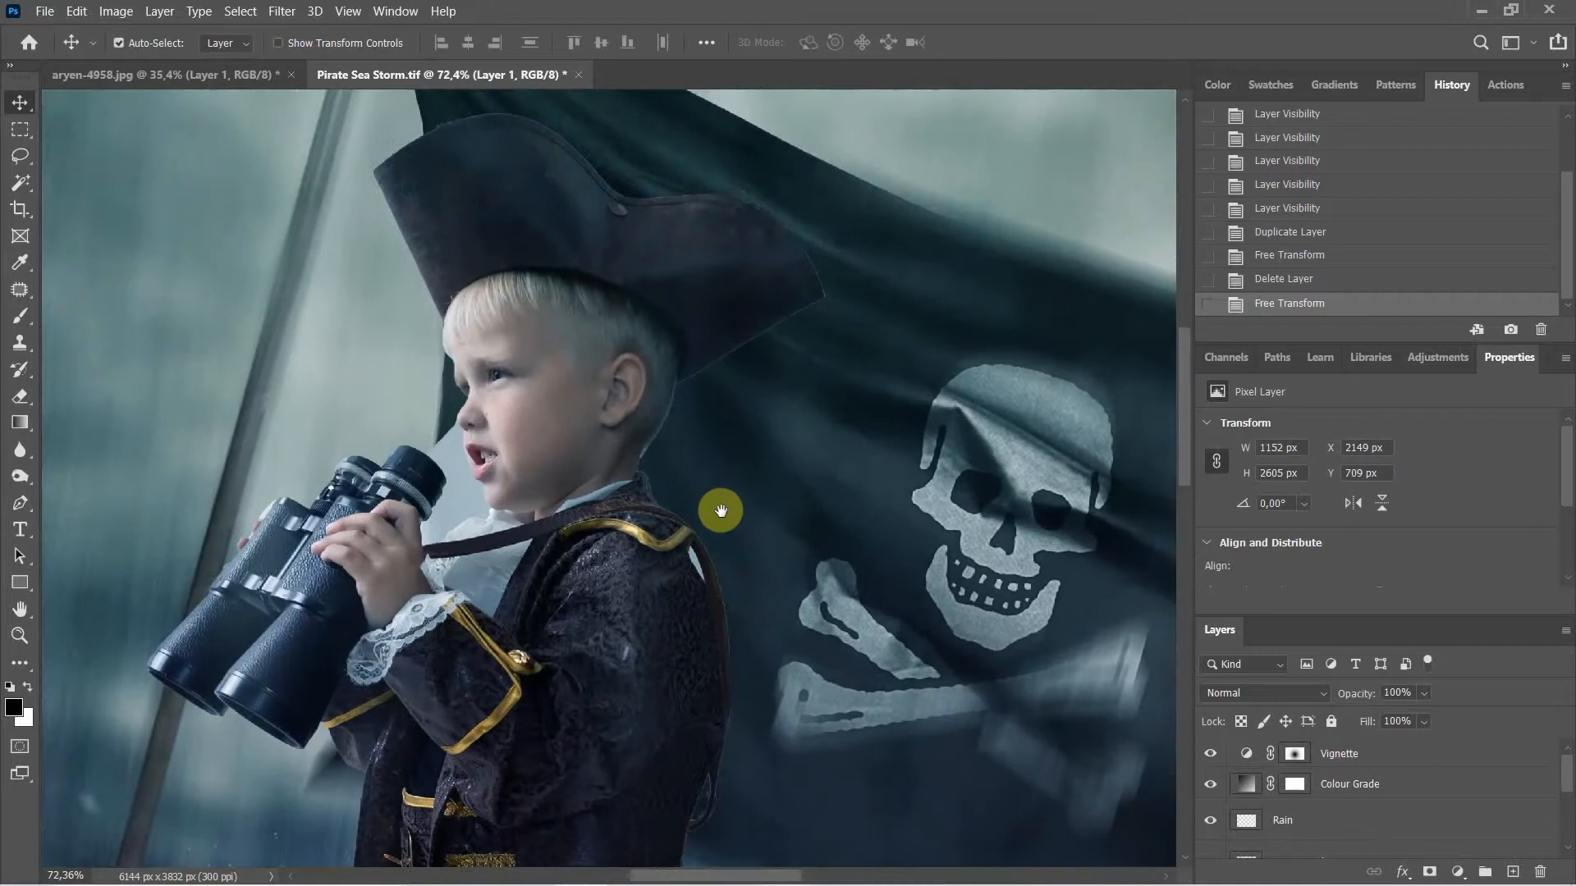
scroll(856, 398, up, 2)
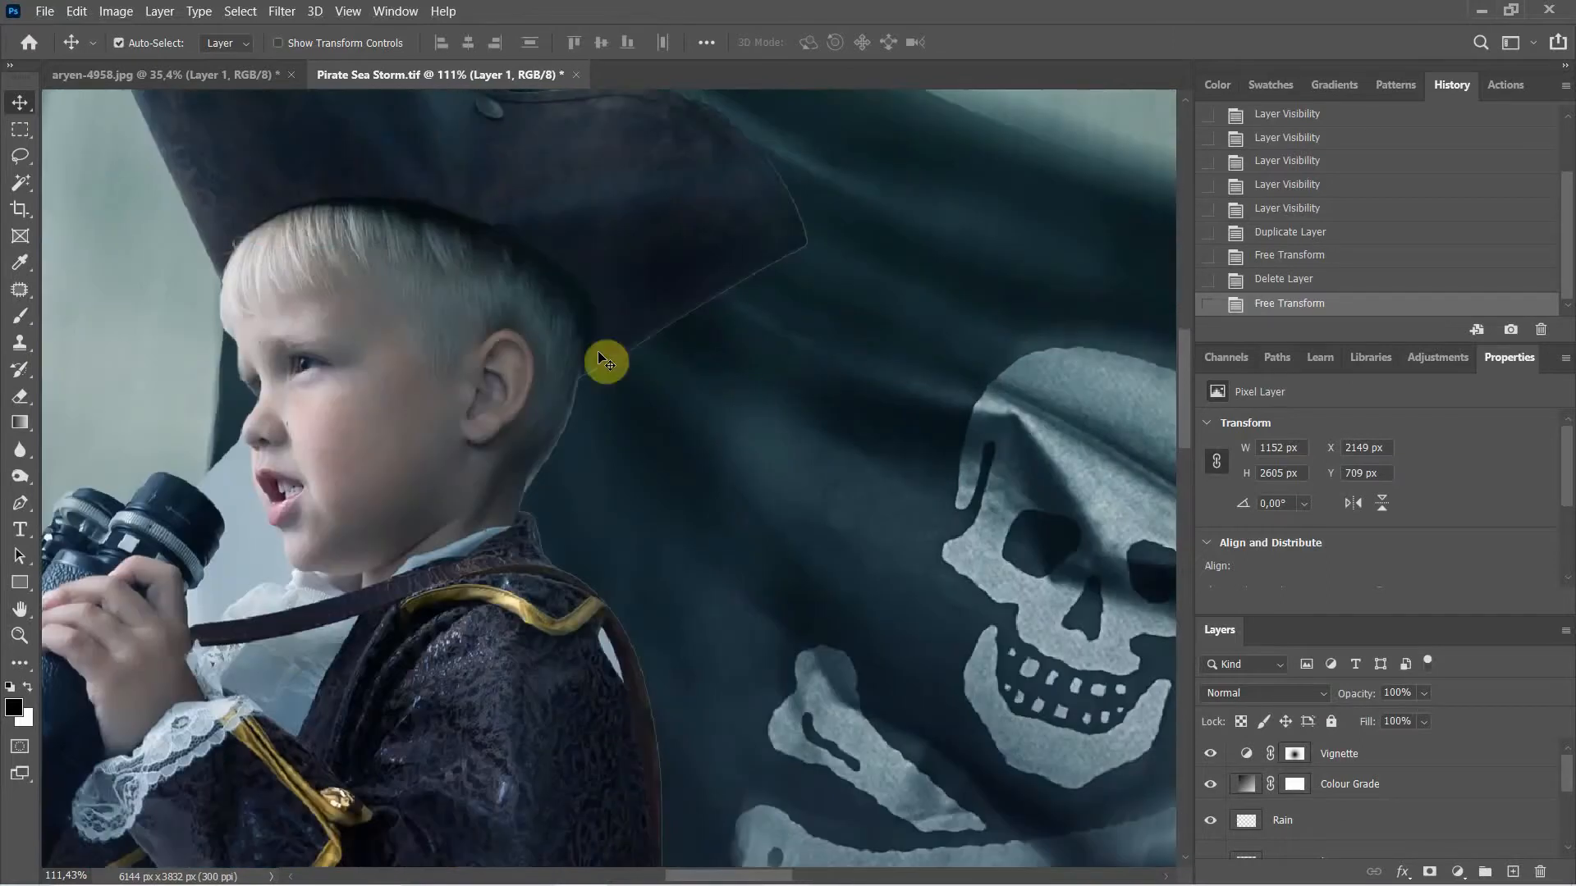
Step: Pick the soft round brush with 0% hardness and shrink it to about 179 px
click(17, 323)
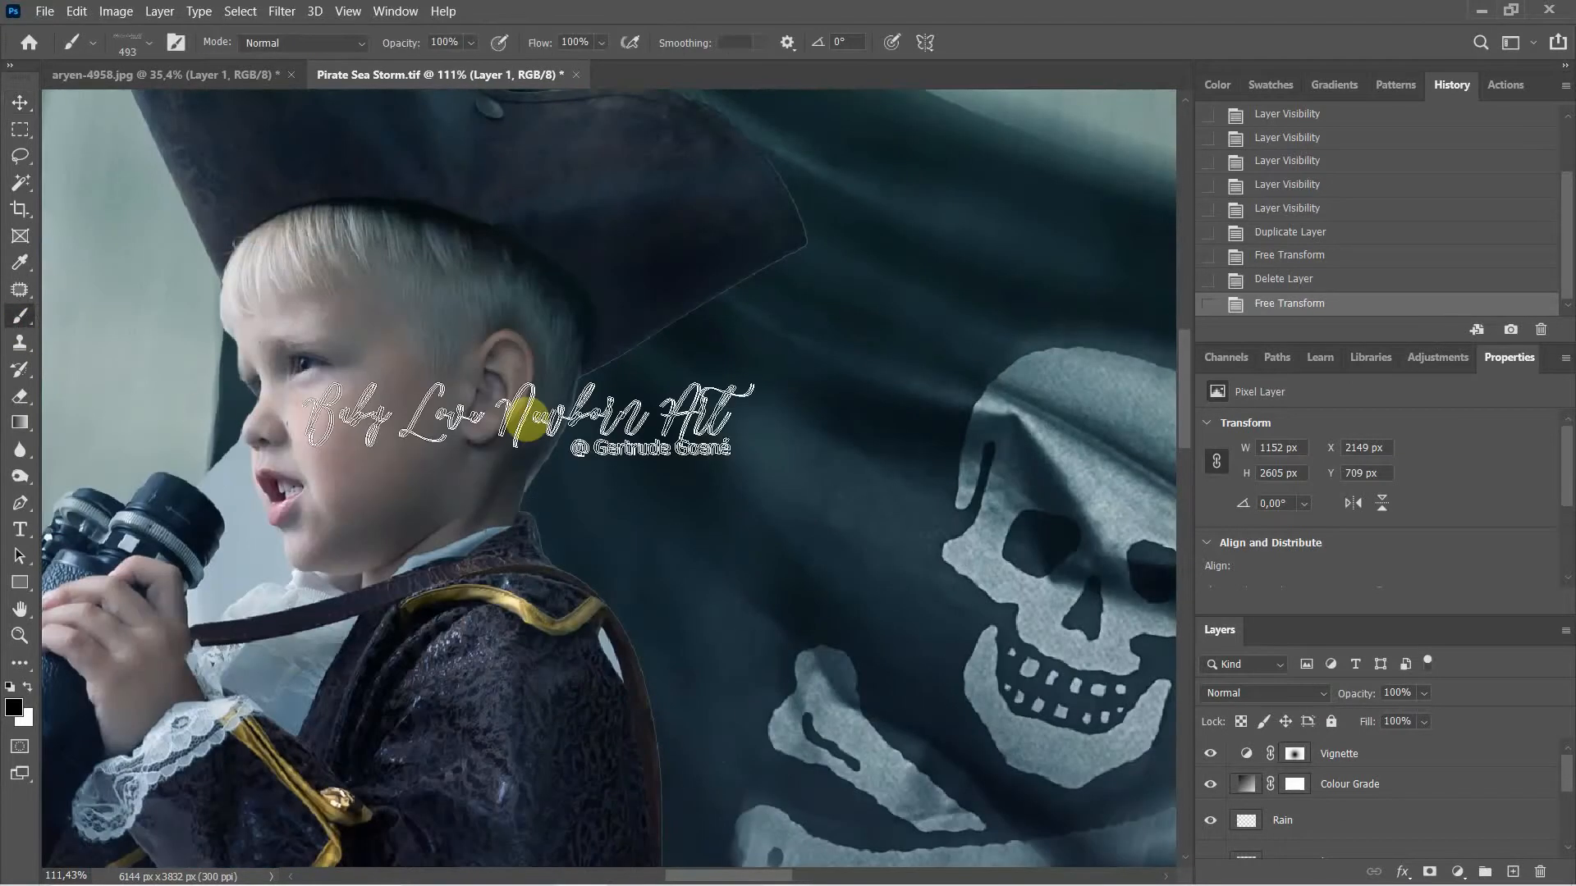
click(145, 43)
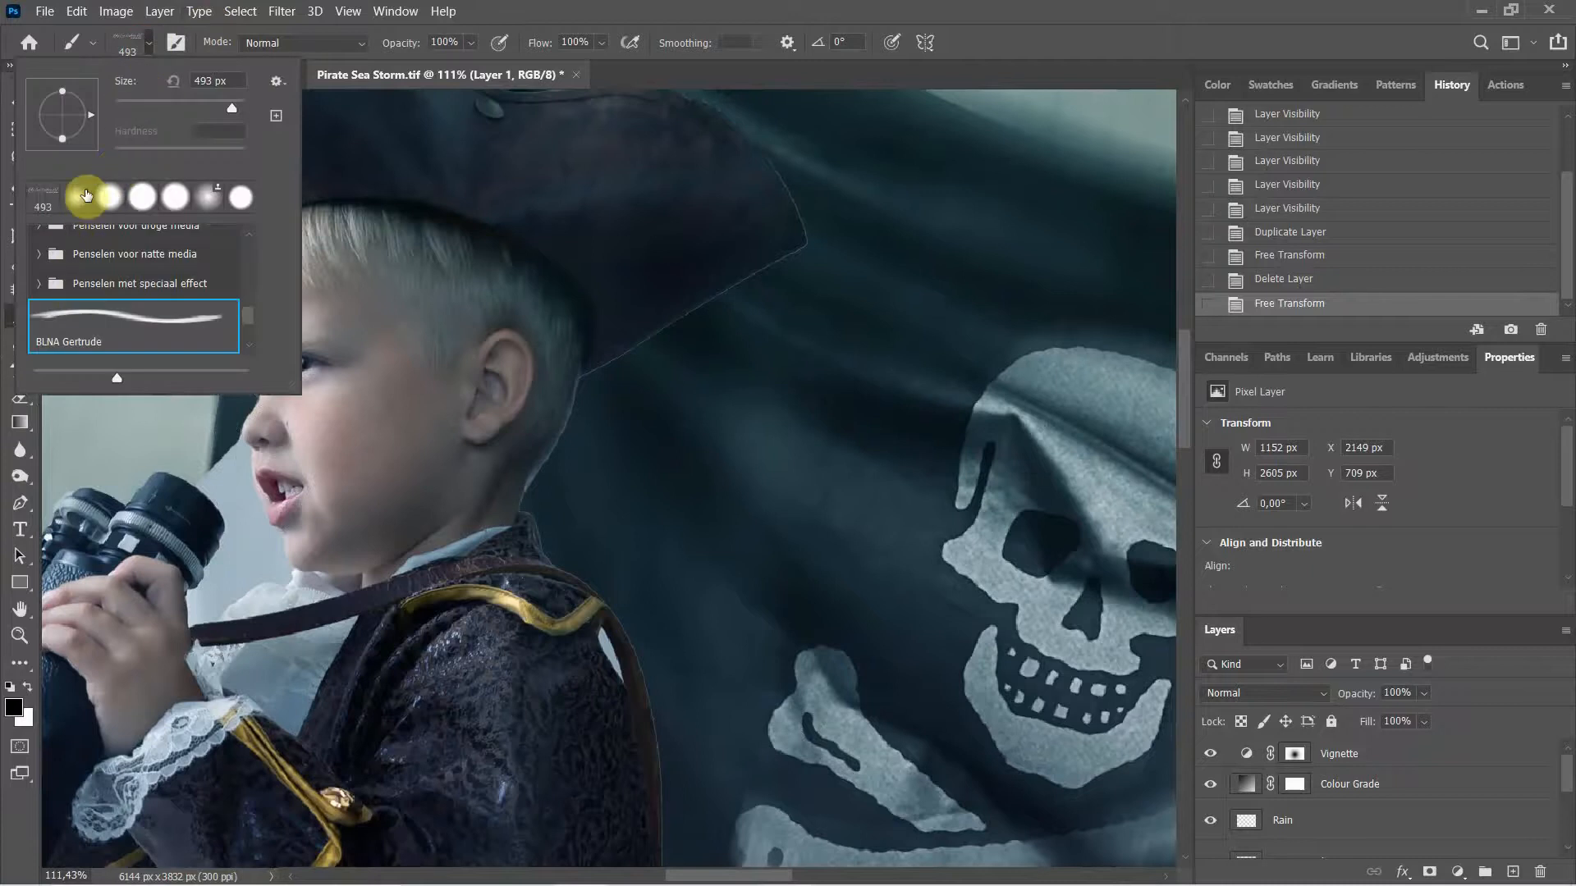
scroll(79, 205, up, 2)
click(67, 205)
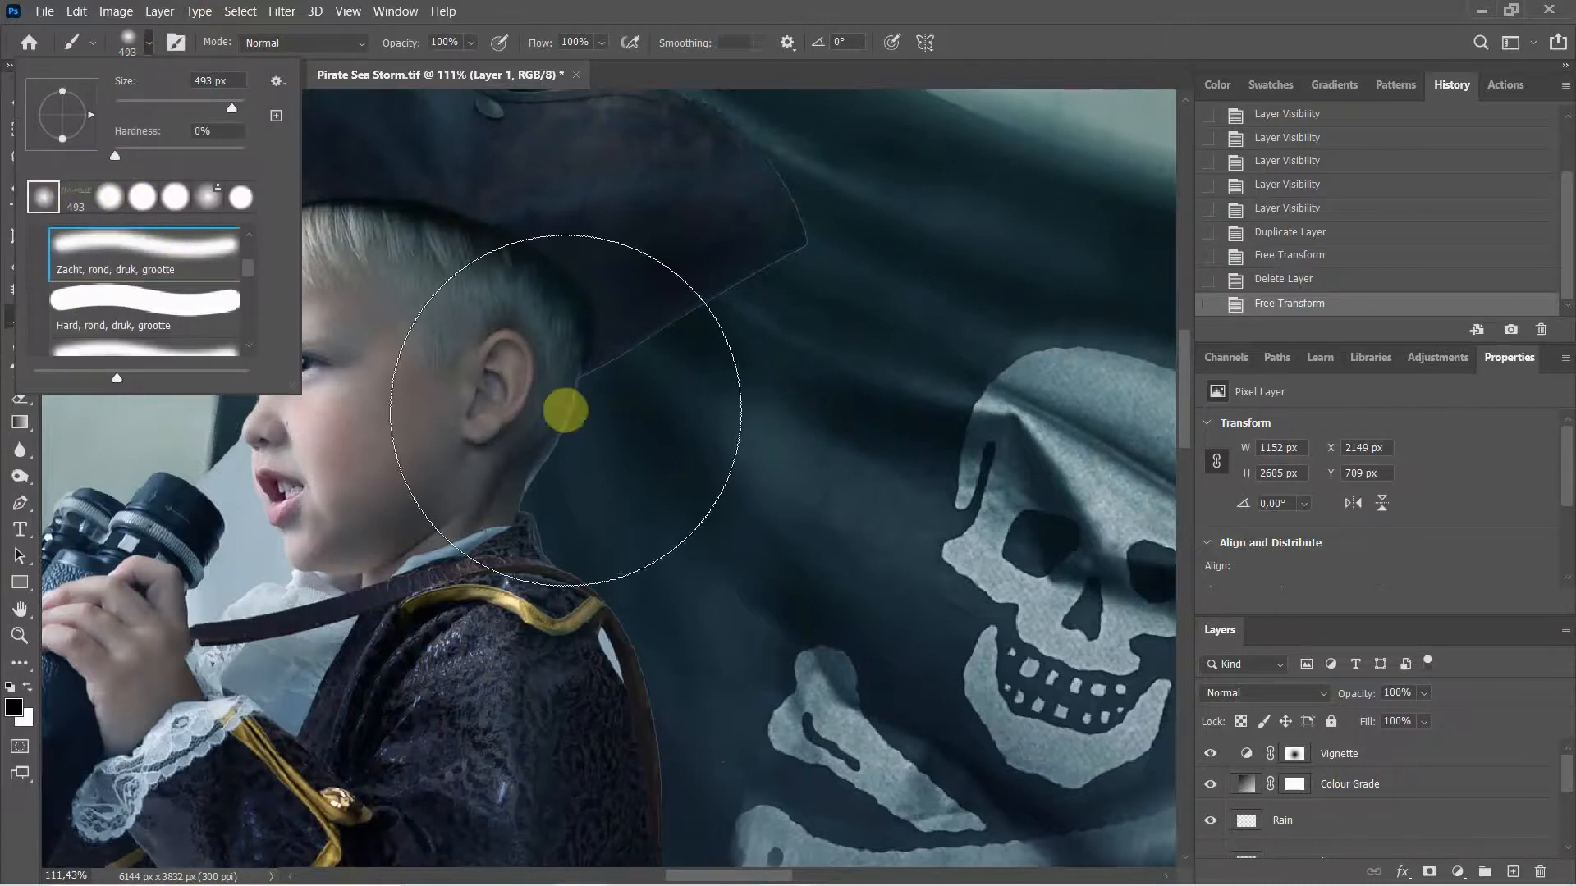
drag(650, 439, 450, 397)
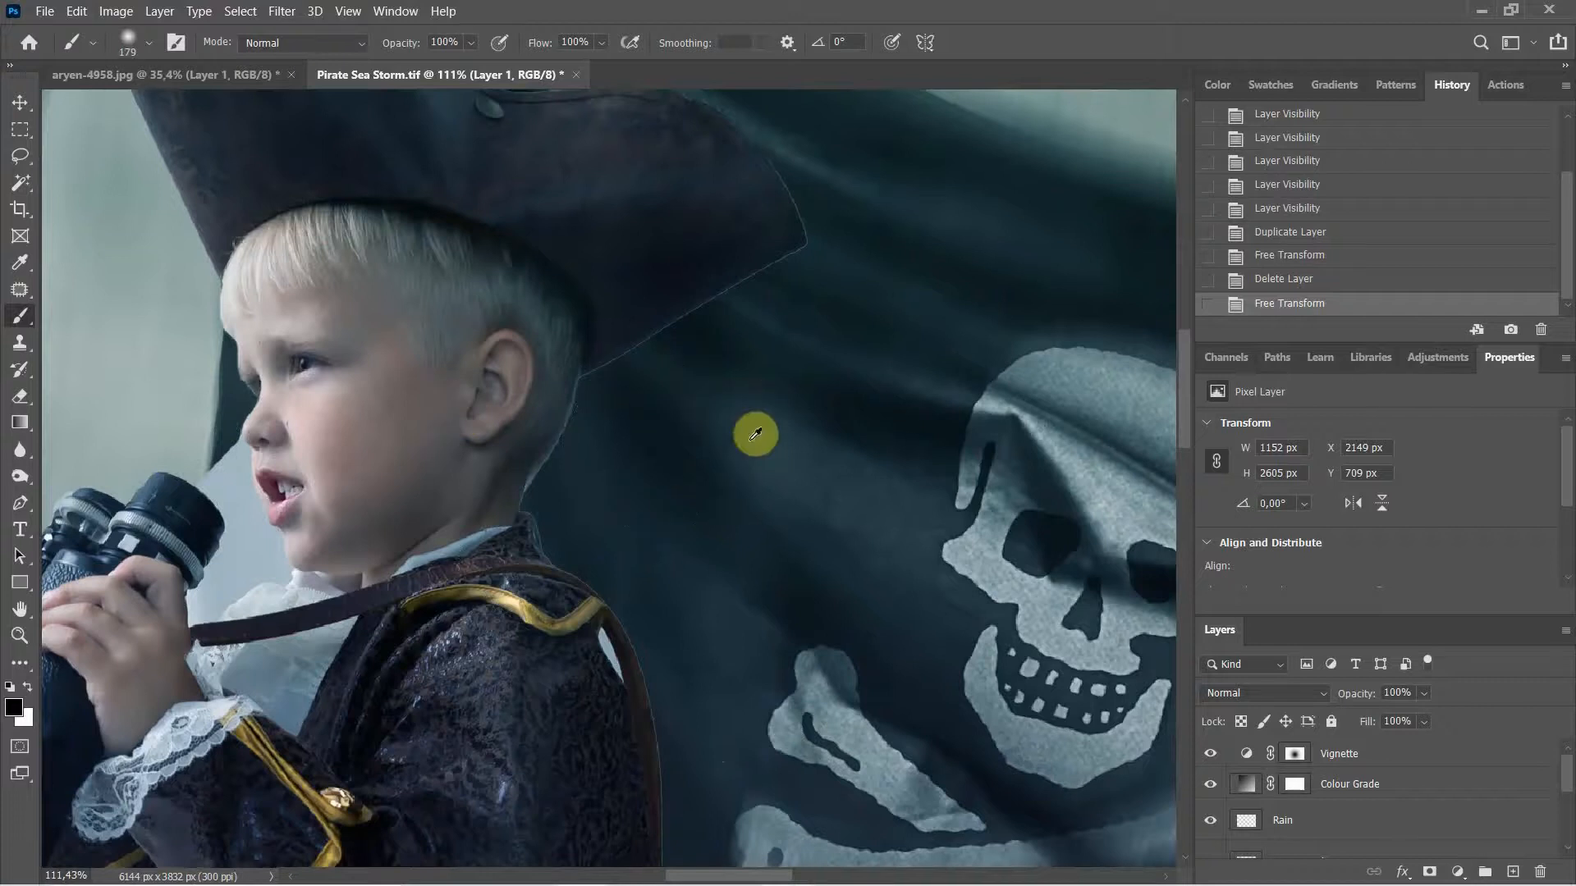
drag(749, 441, 697, 421)
scroll(1262, 821, down, 3)
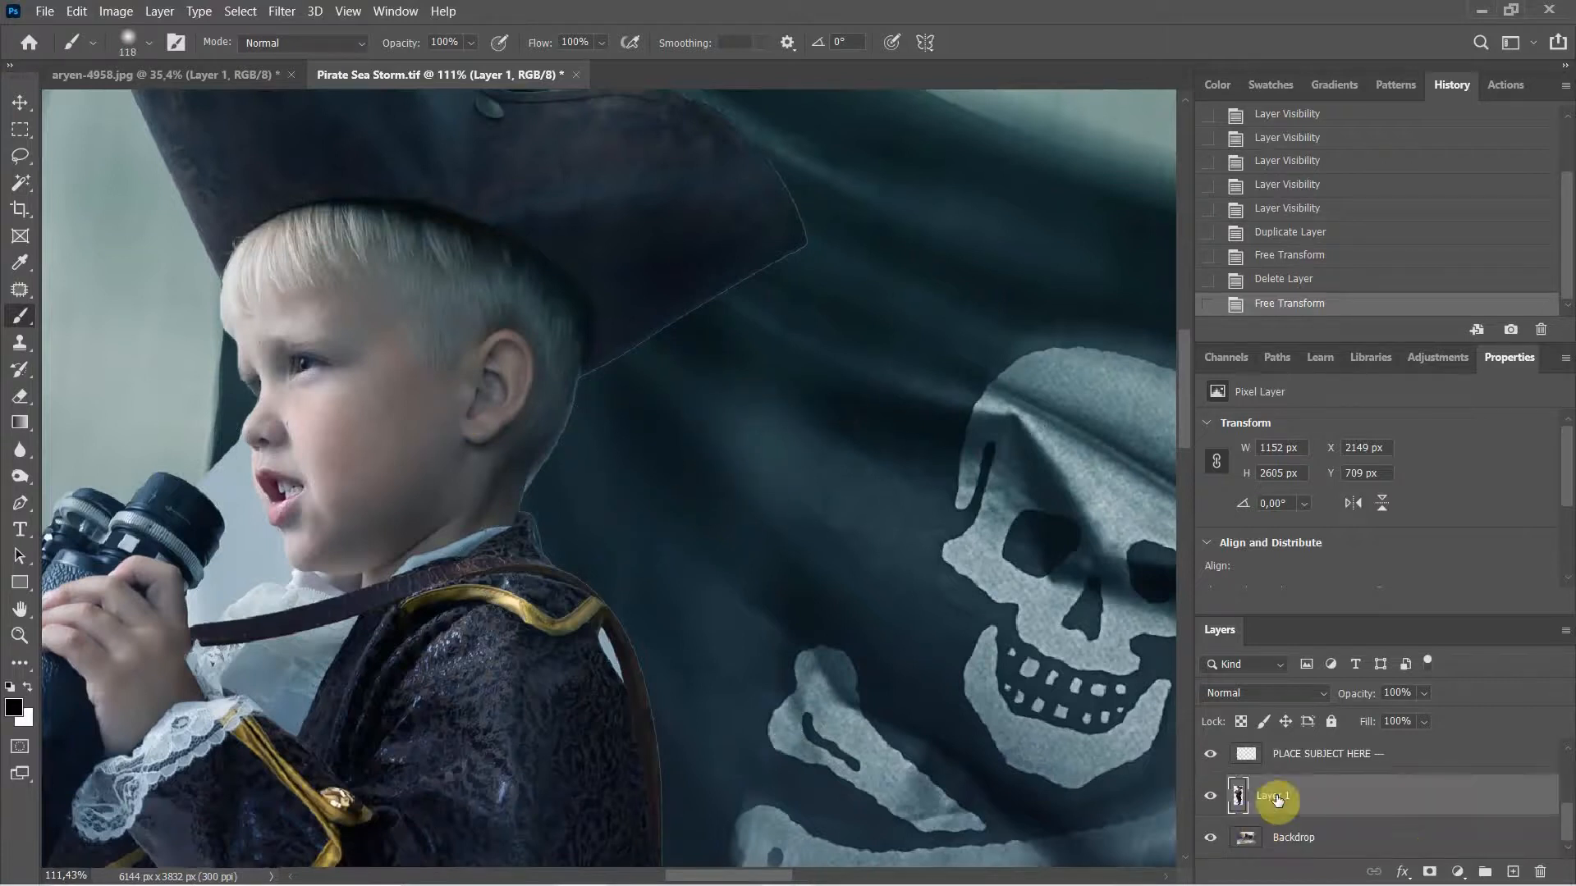
Step: Add a layer mask to Layer 1 and shrink the brush to about 49 px, harder, near the hat brim
click(1430, 872)
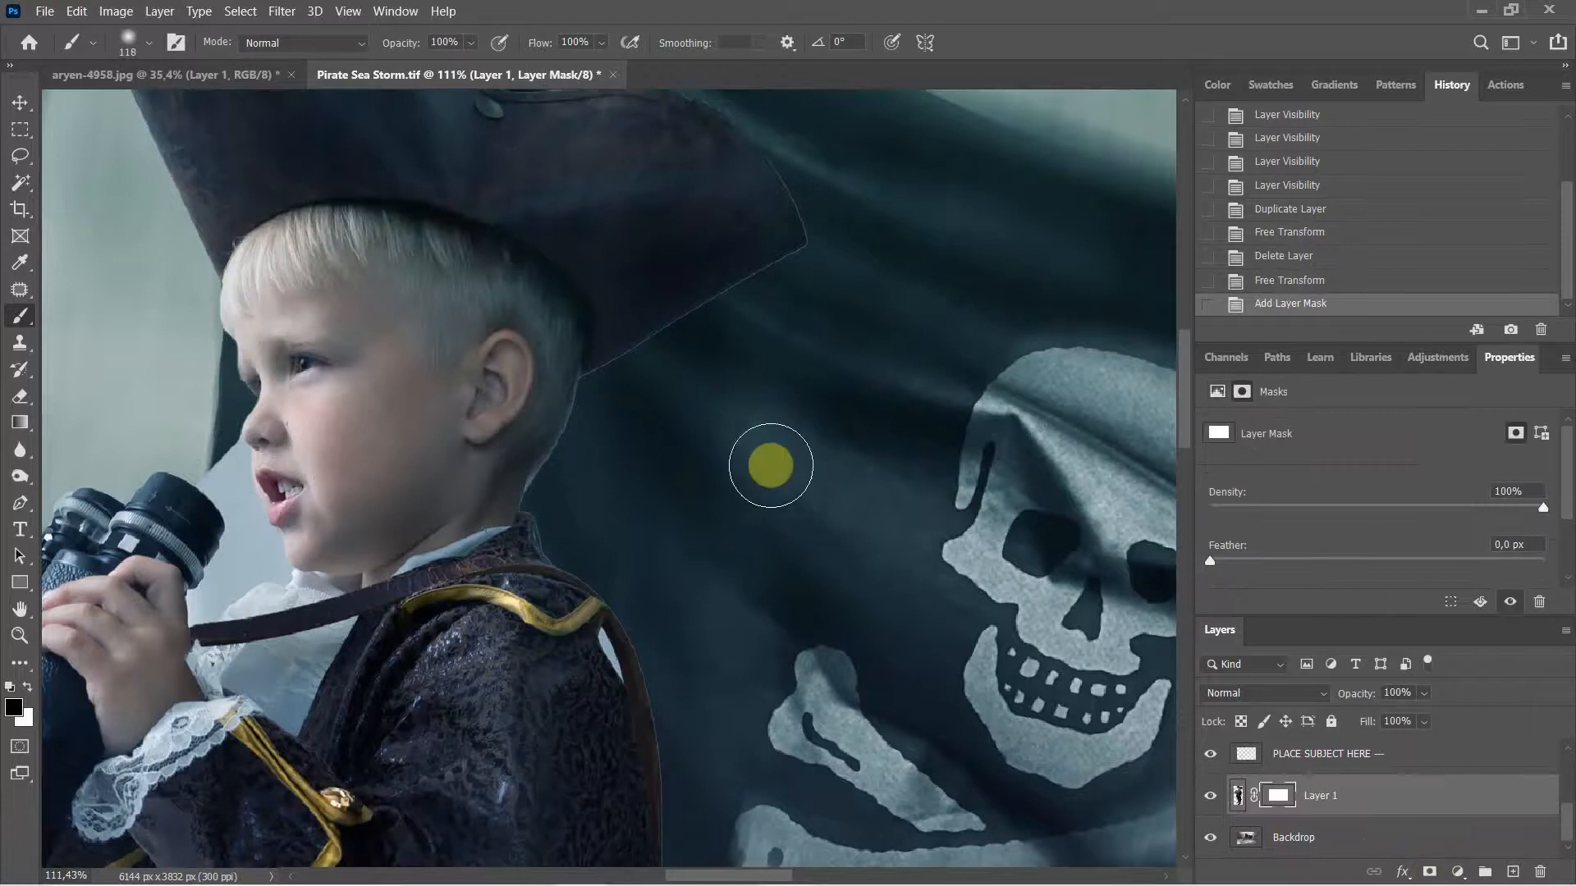
drag(767, 464, 709, 468)
click(856, 471)
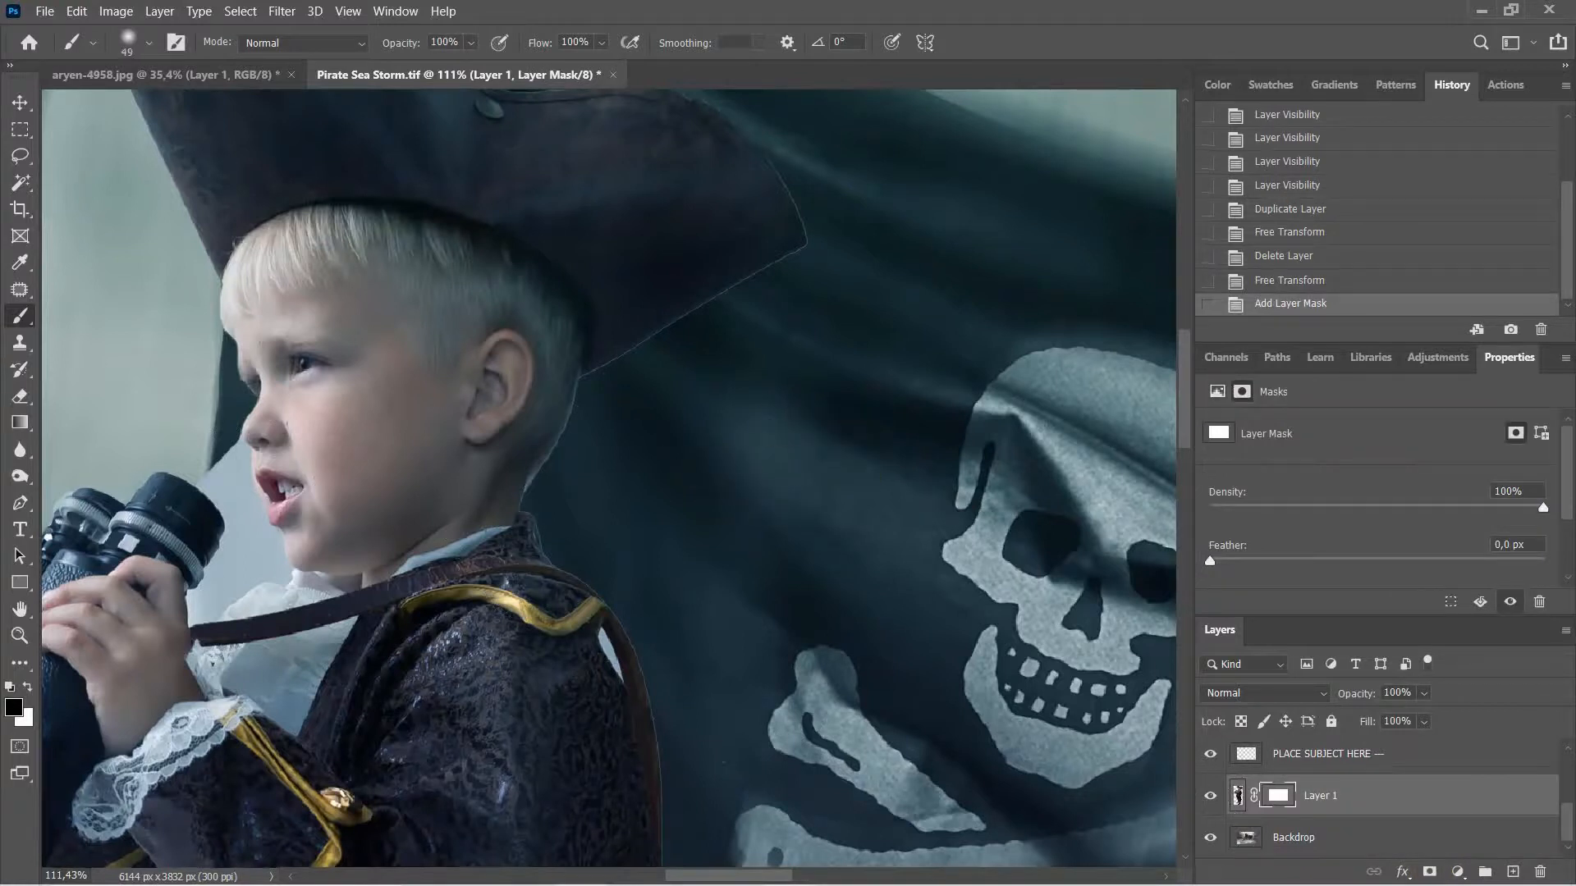
scroll(741, 288, up, 5)
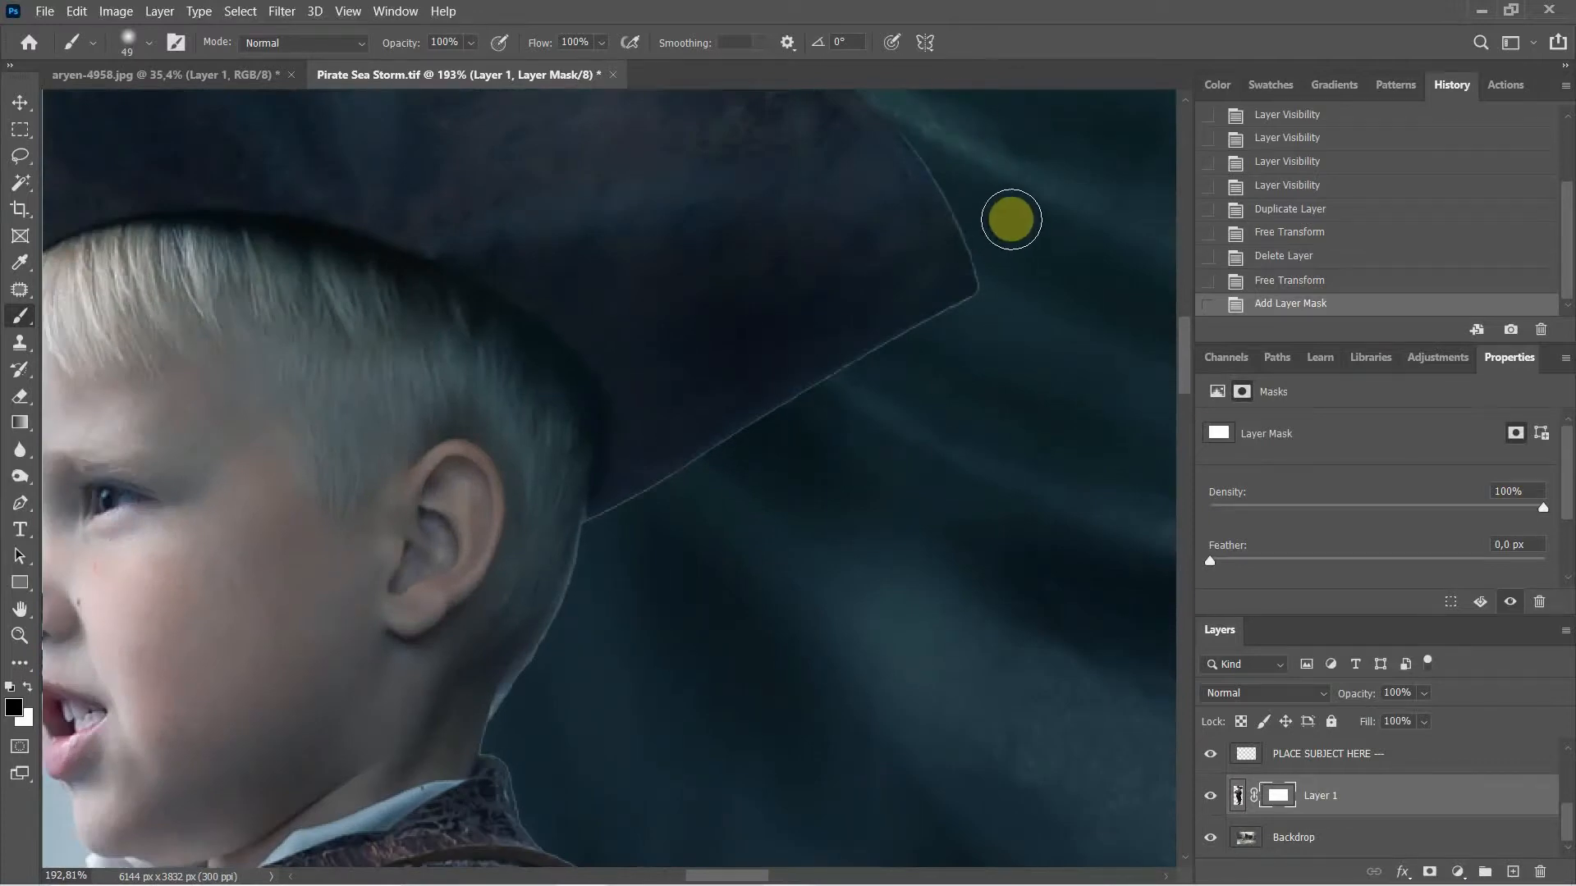
drag(1013, 263, 1002, 479)
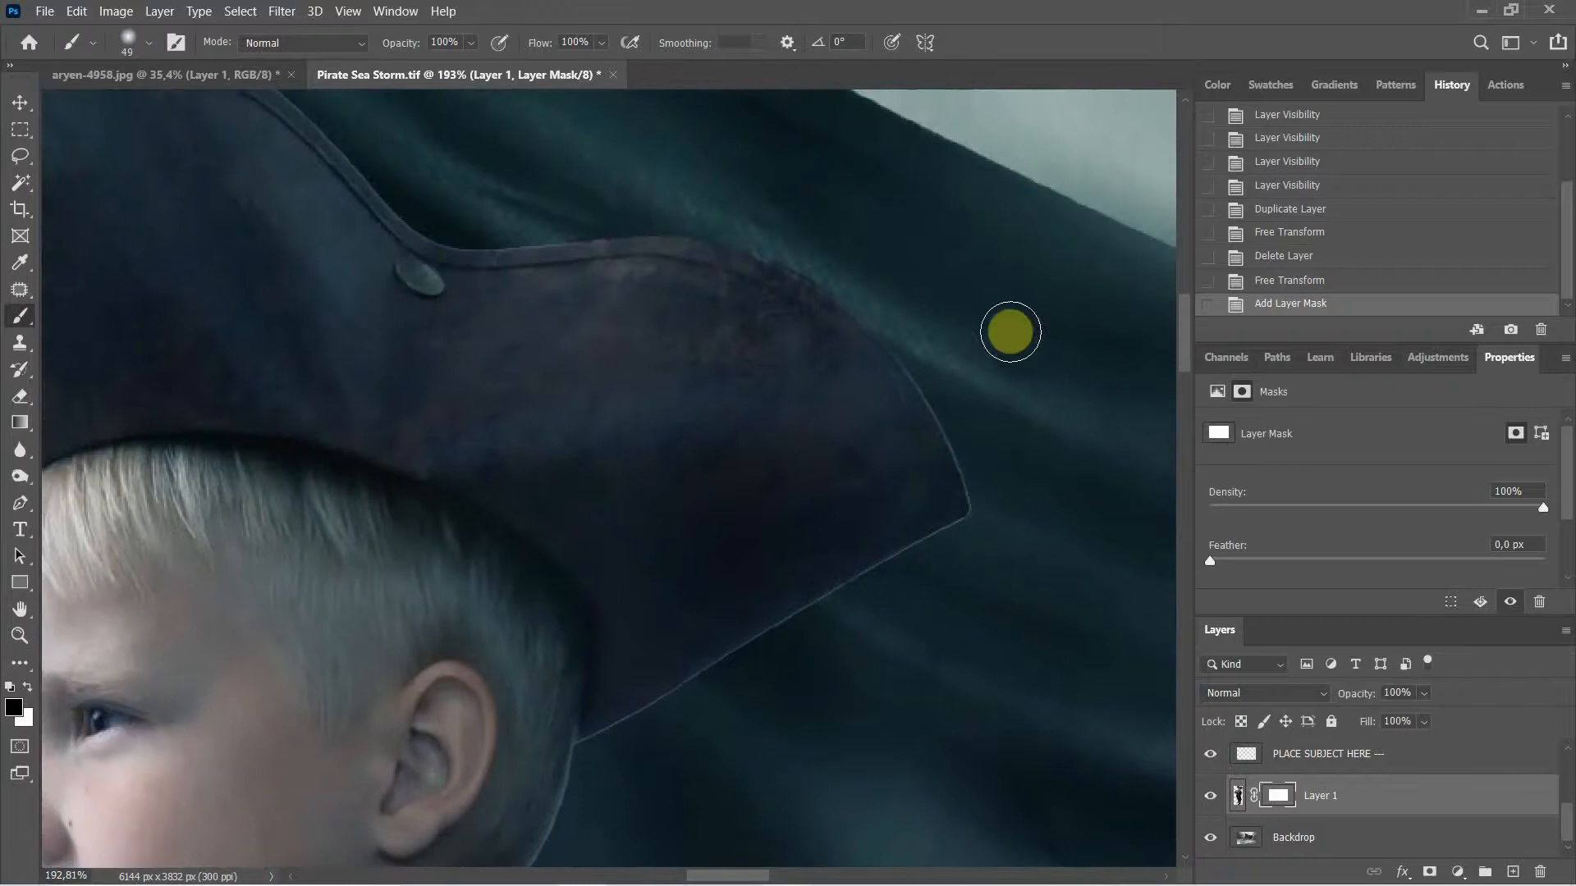
mouse_move(954, 366)
mouse_down()
mouse_move(973, 397)
mouse_move(950, 380)
mouse_up()
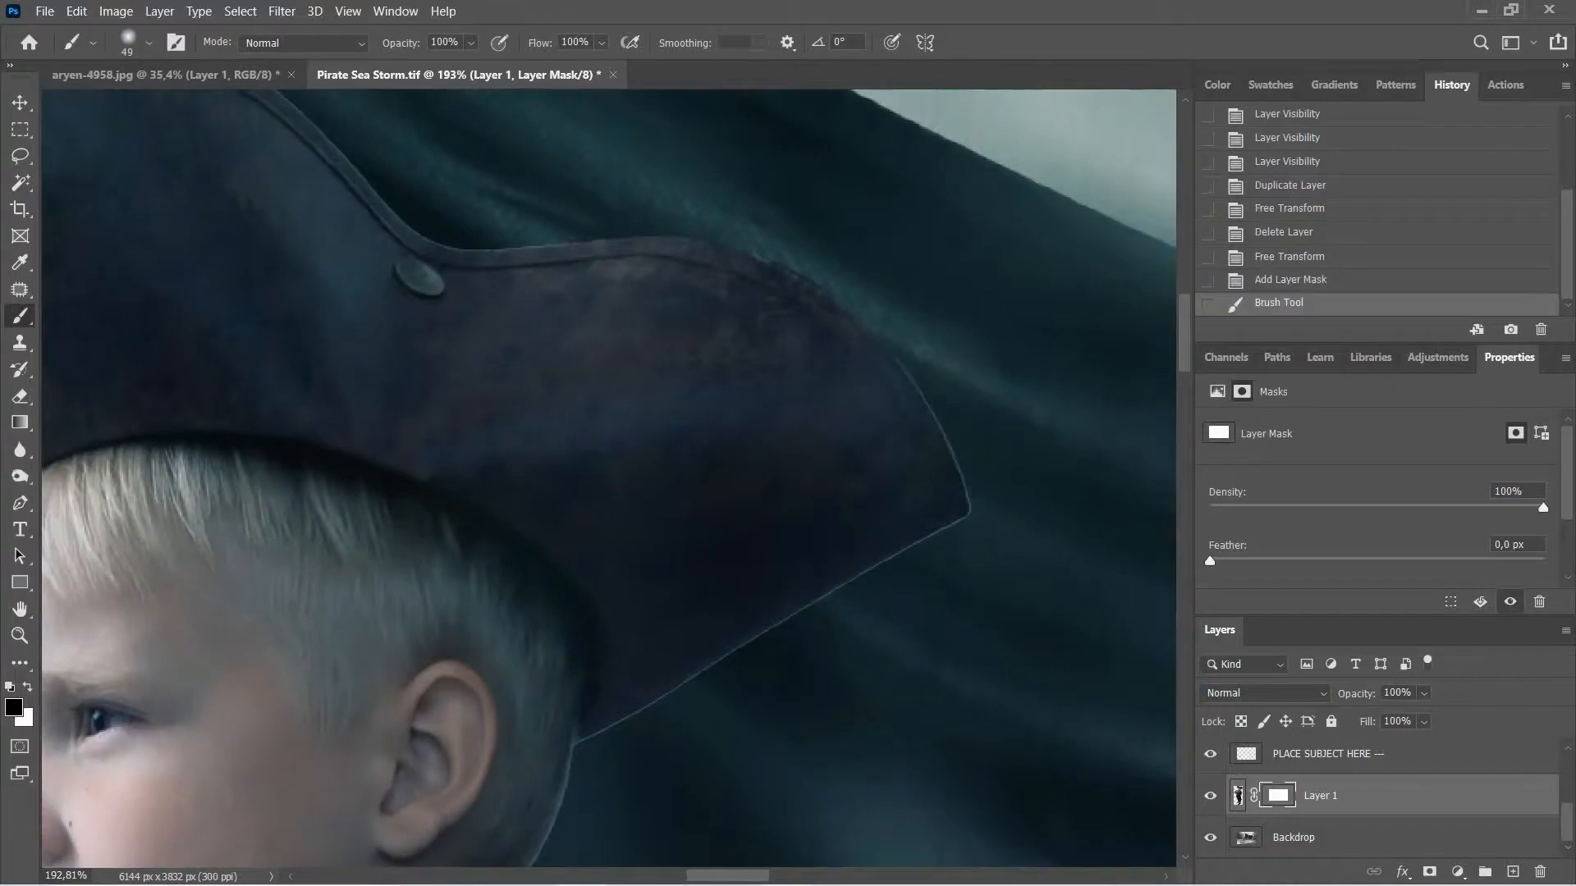
key(ctrl+z)
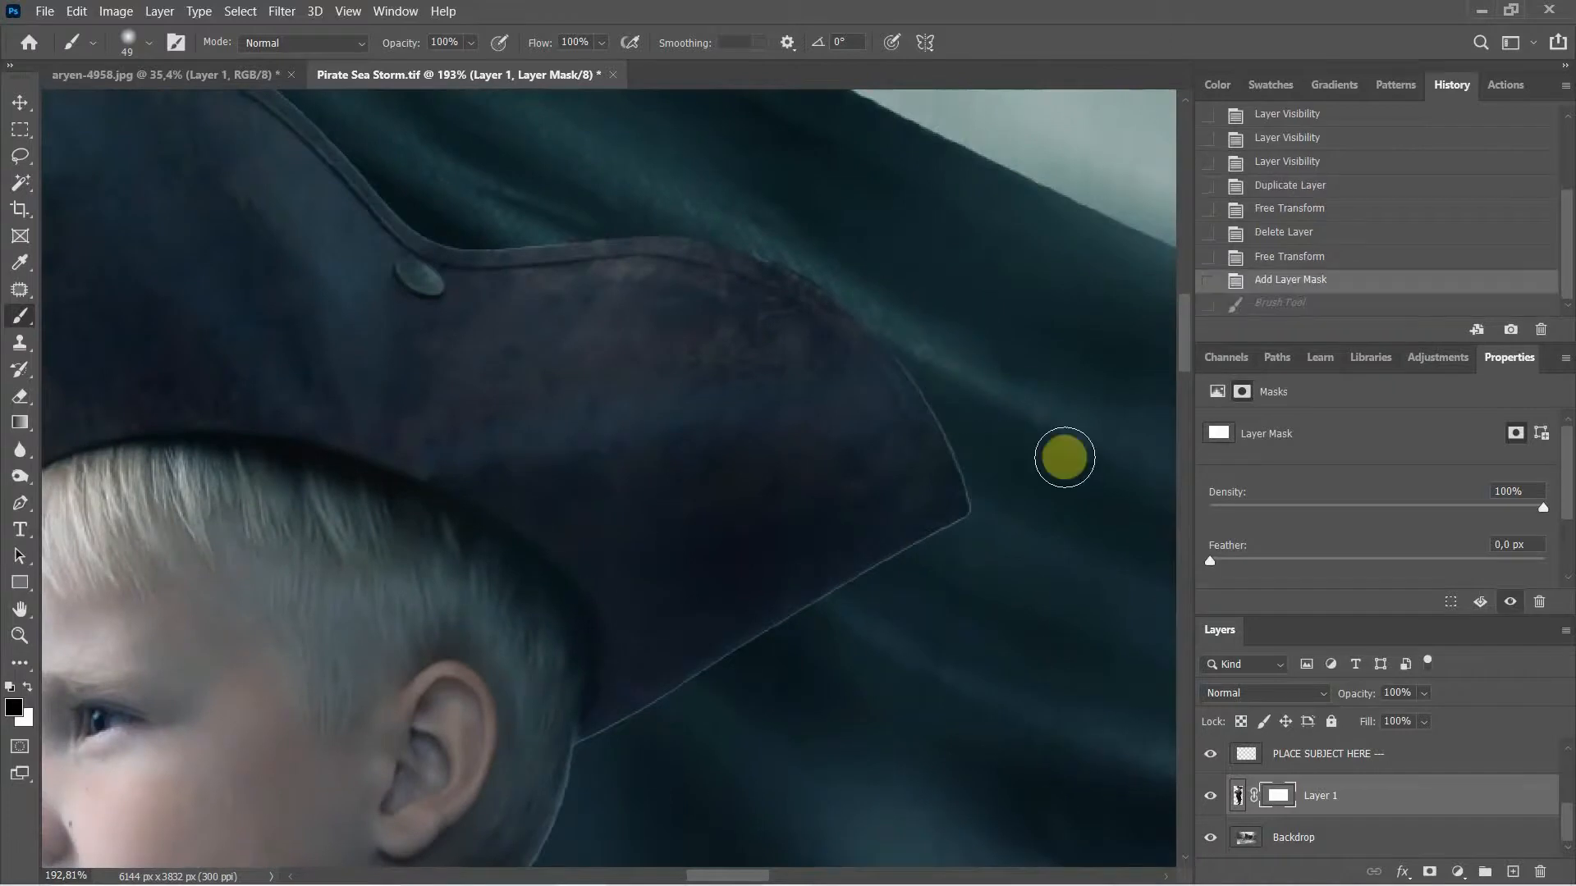
mouse_move(954, 418)
mouse_down()
mouse_move(955, 664)
mouse_move(934, 750)
mouse_up()
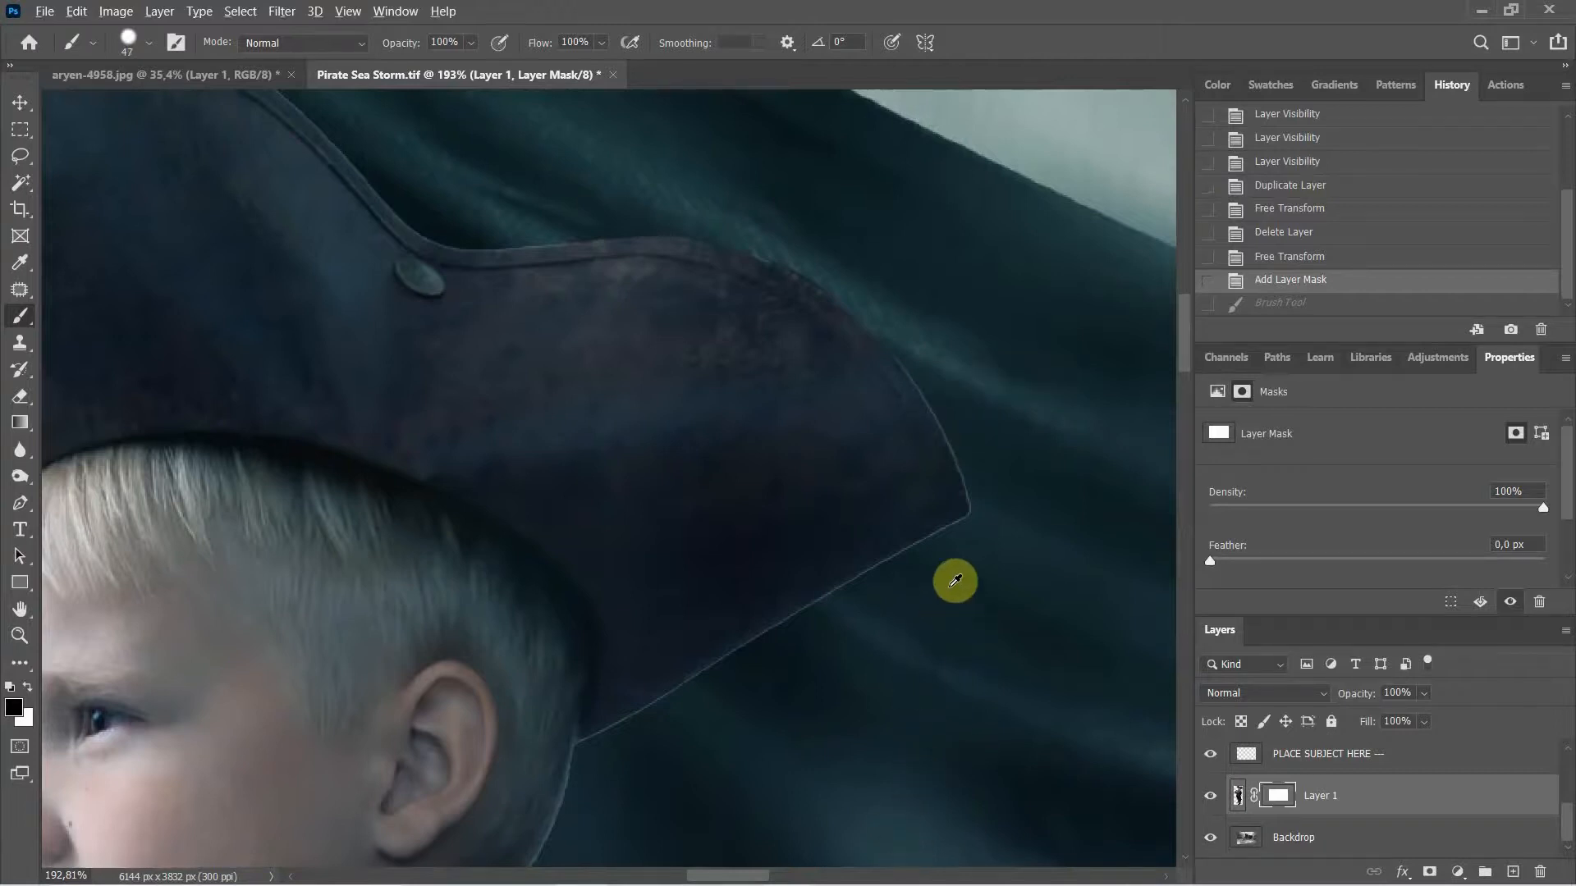
drag(959, 589, 942, 594)
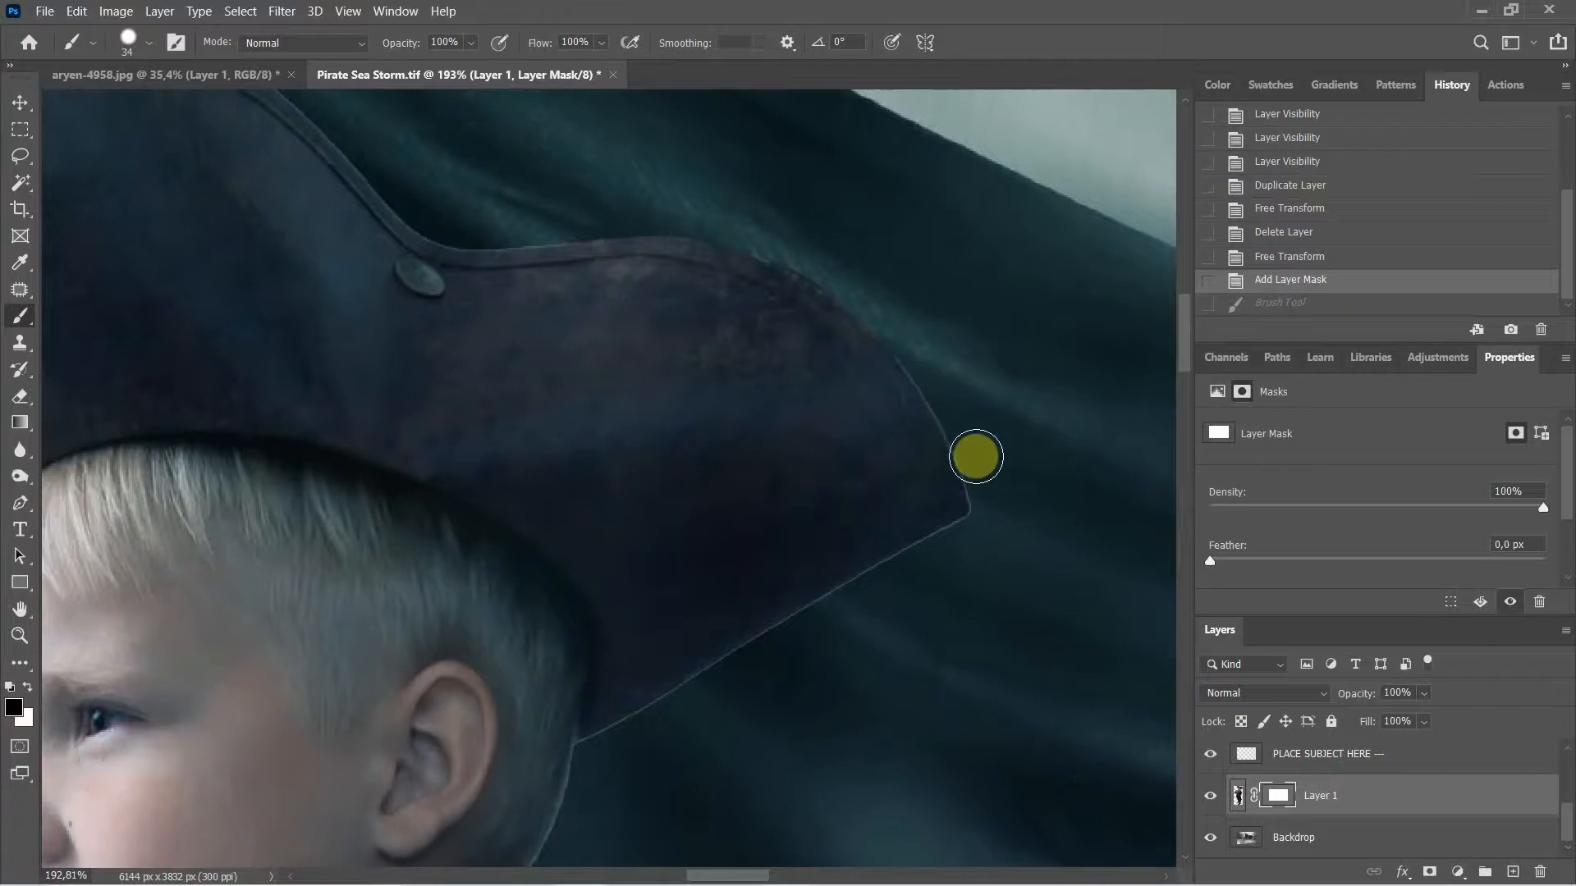
Step: Paint black on the mask to remove the light fringe along the hat's right and lower edges
mouse_move(970, 456)
mouse_down()
mouse_move(935, 374)
mouse_move(952, 406)
mouse_up()
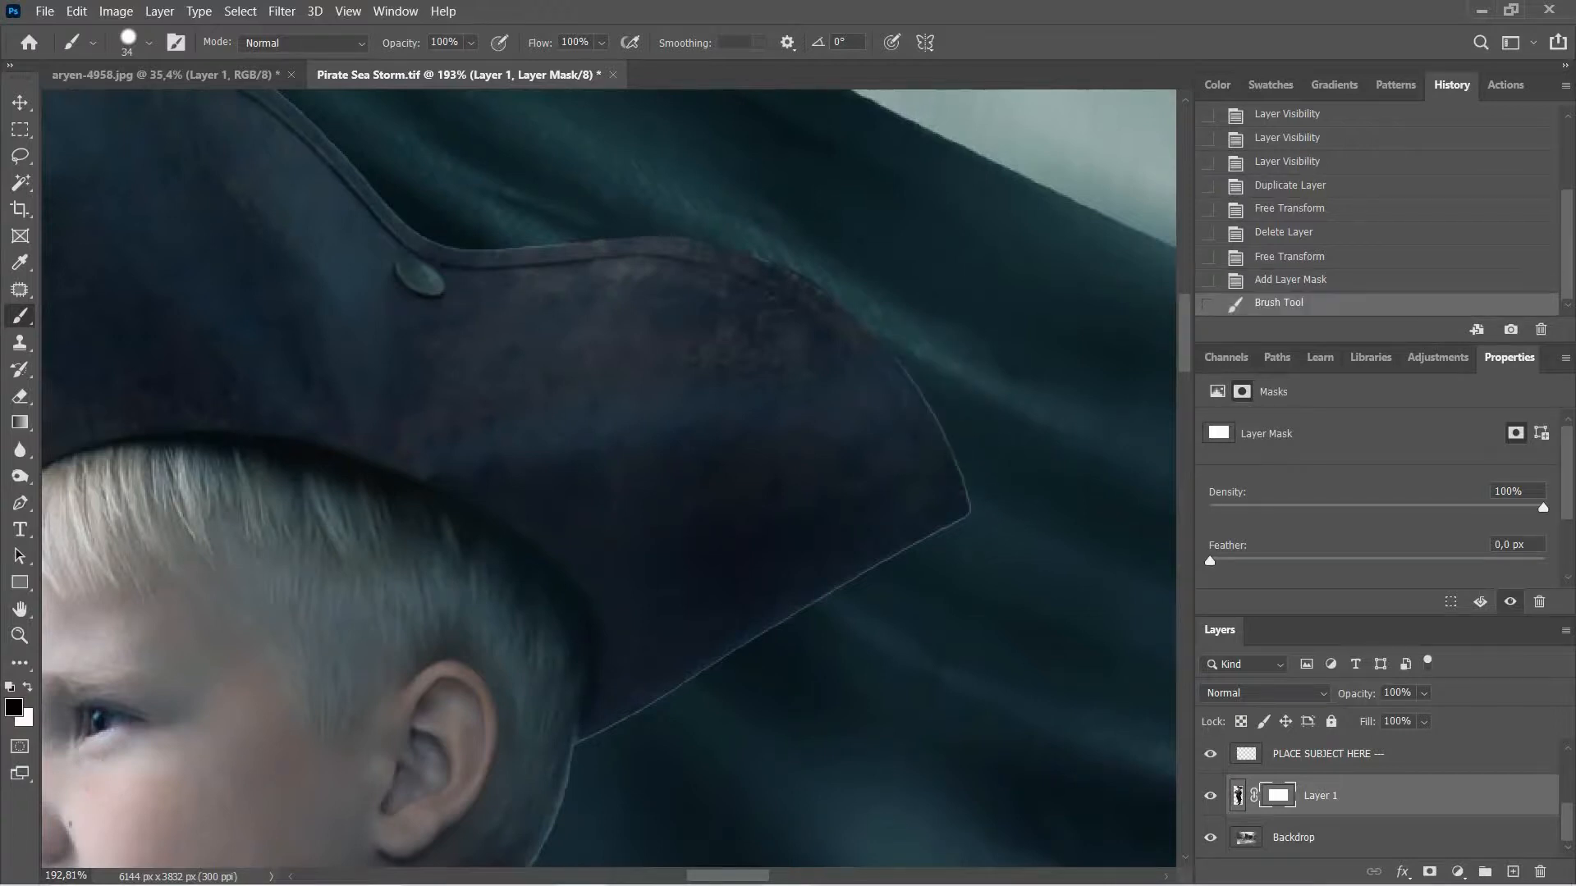
drag(810, 387, 552, 619)
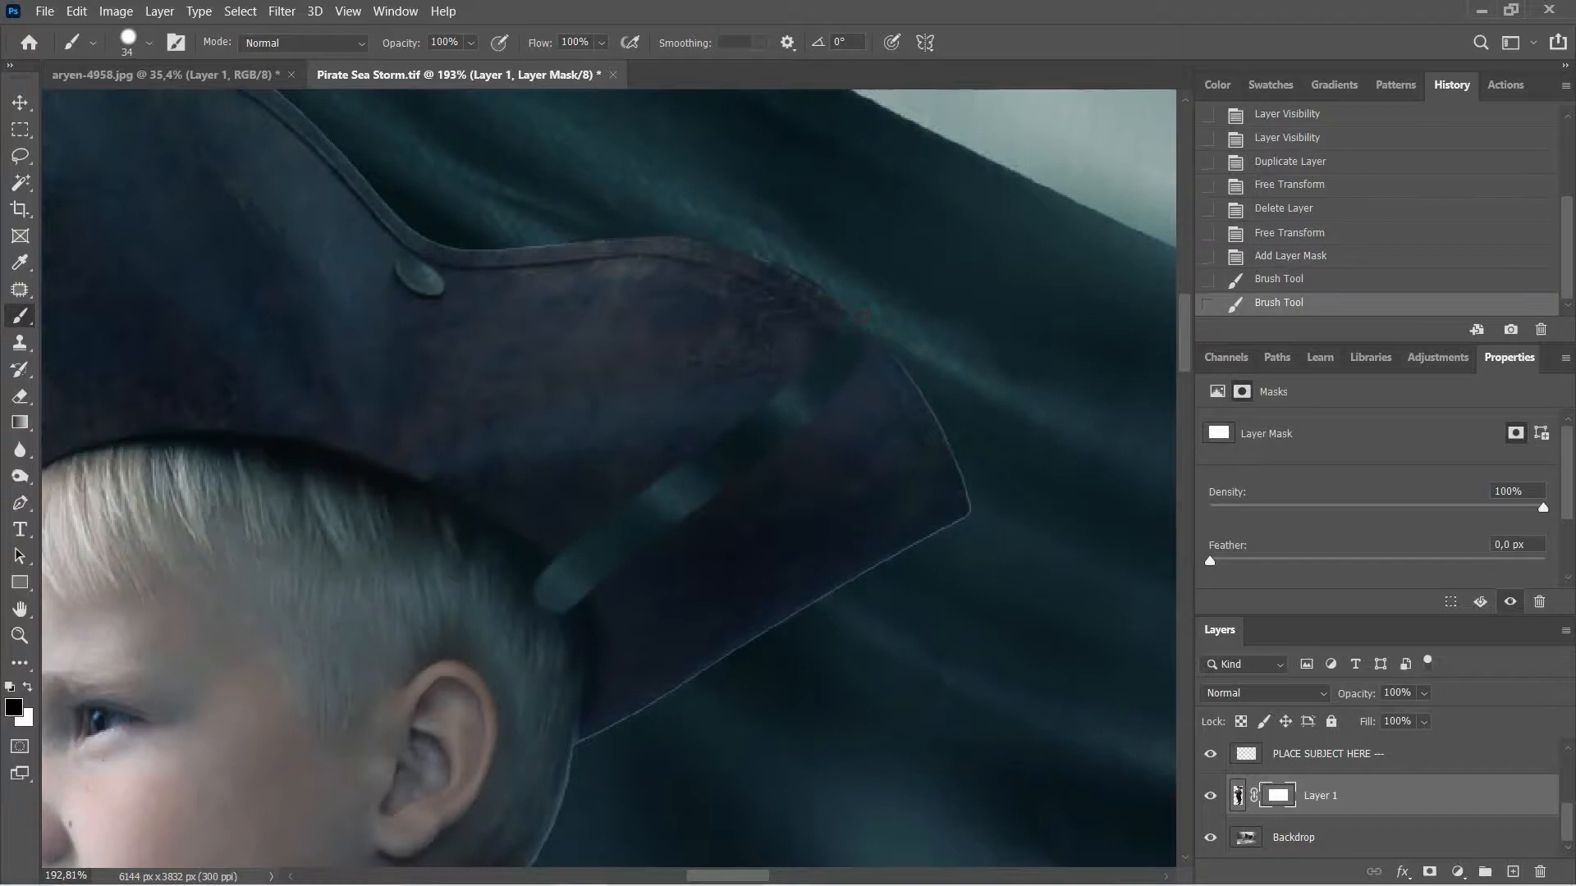
key(ctrl+z)
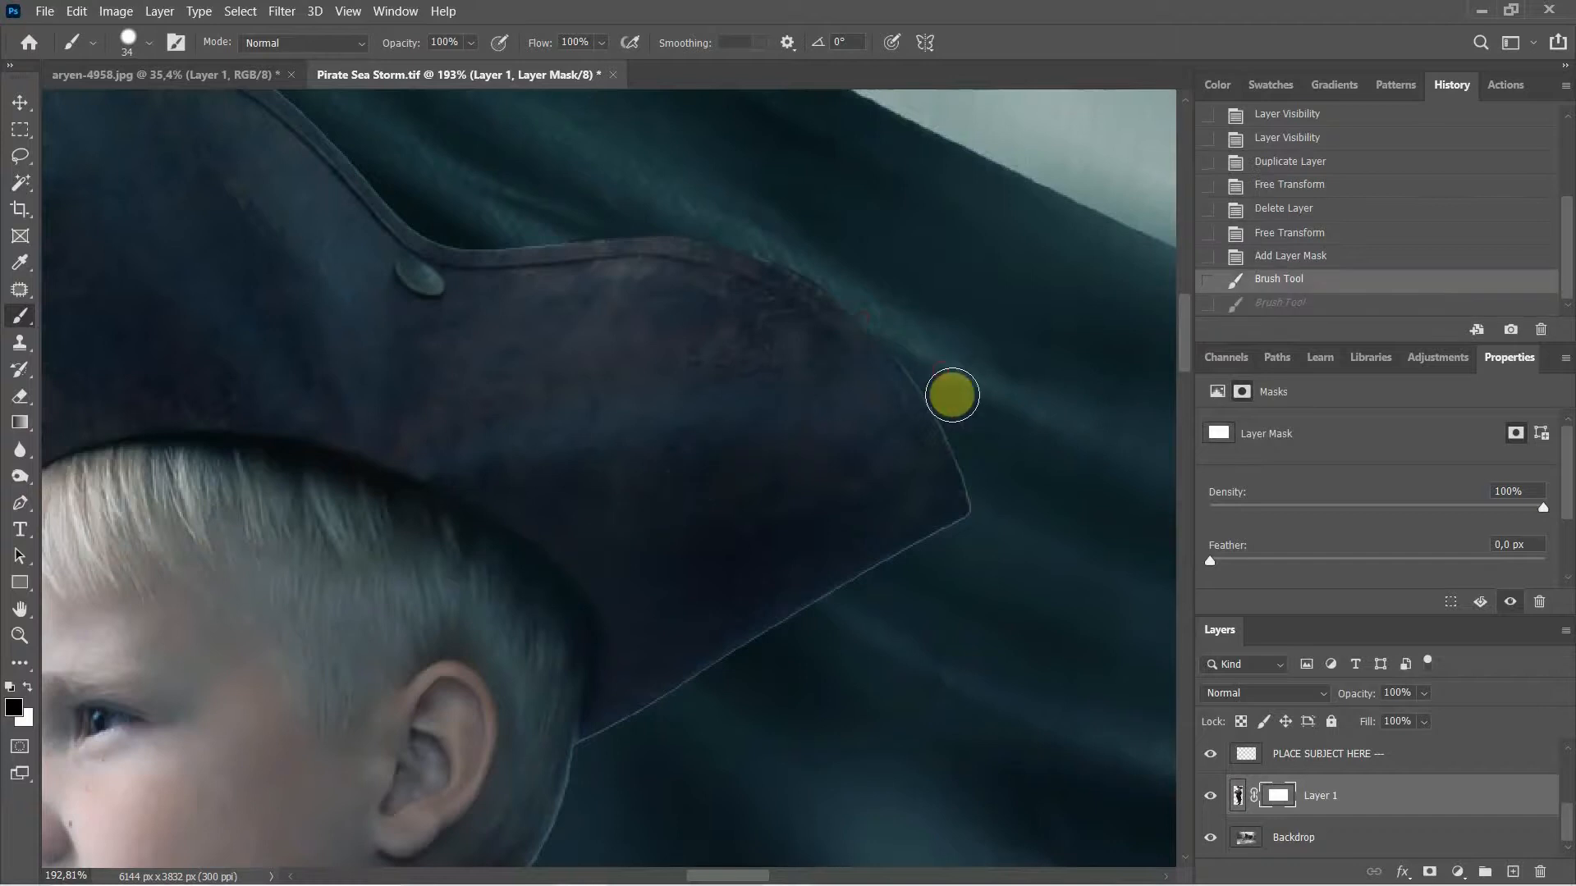
mouse_move(921, 358)
mouse_down()
mouse_move(956, 408)
mouse_move(985, 514)
mouse_up()
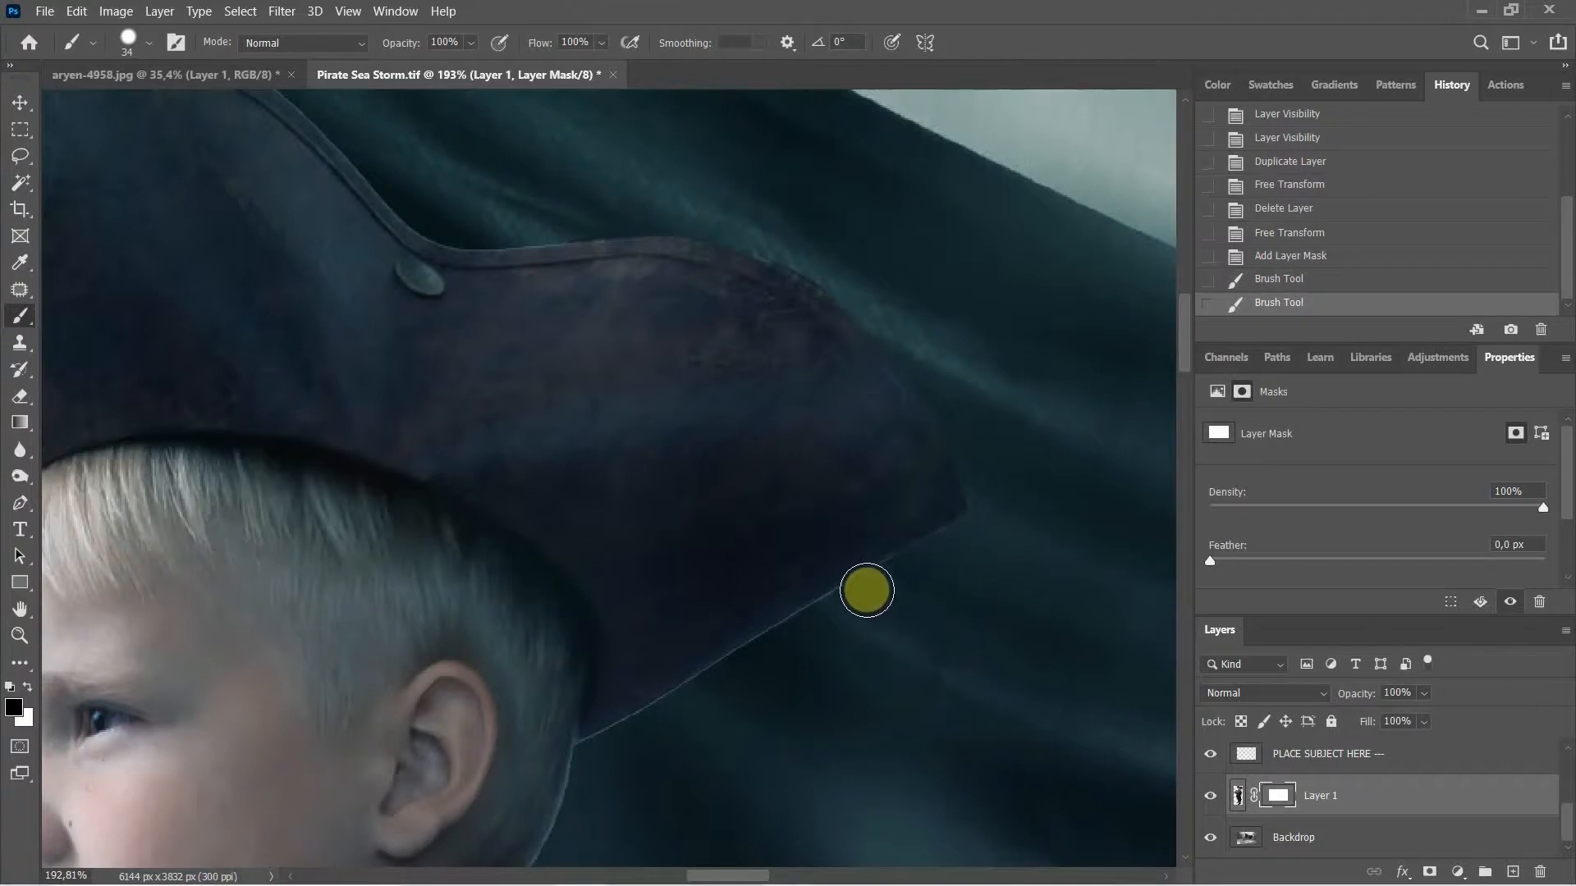
mouse_move(866, 591)
mouse_down()
mouse_move(963, 539)
mouse_move(590, 756)
mouse_move(710, 697)
mouse_move(598, 764)
mouse_up()
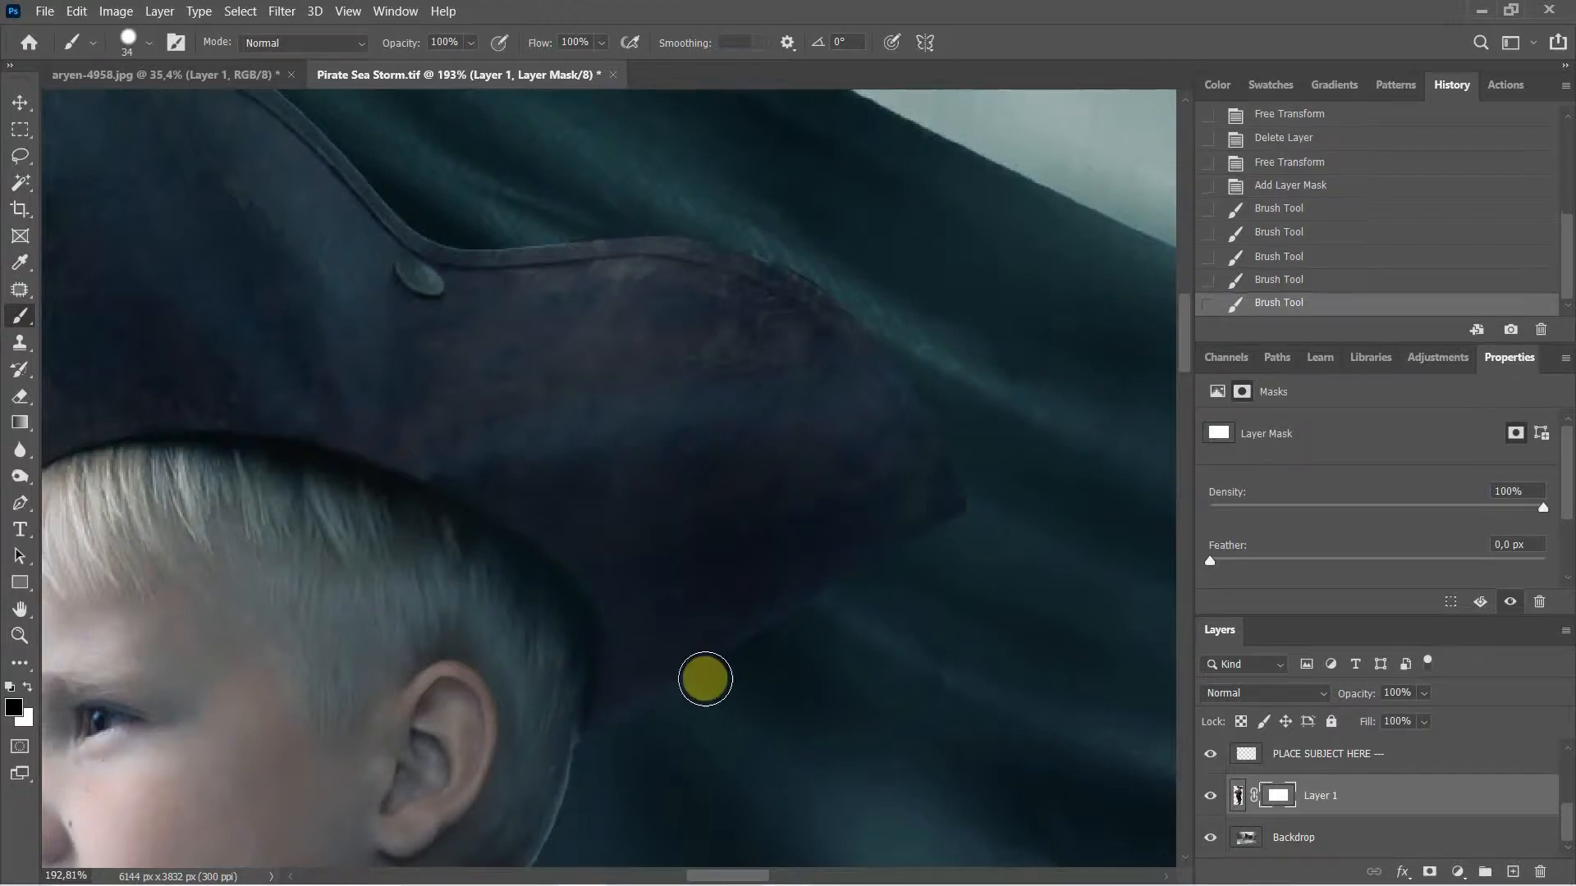
mouse_move(767, 719)
mouse_down()
mouse_move(802, 619)
mouse_move(964, 486)
mouse_up()
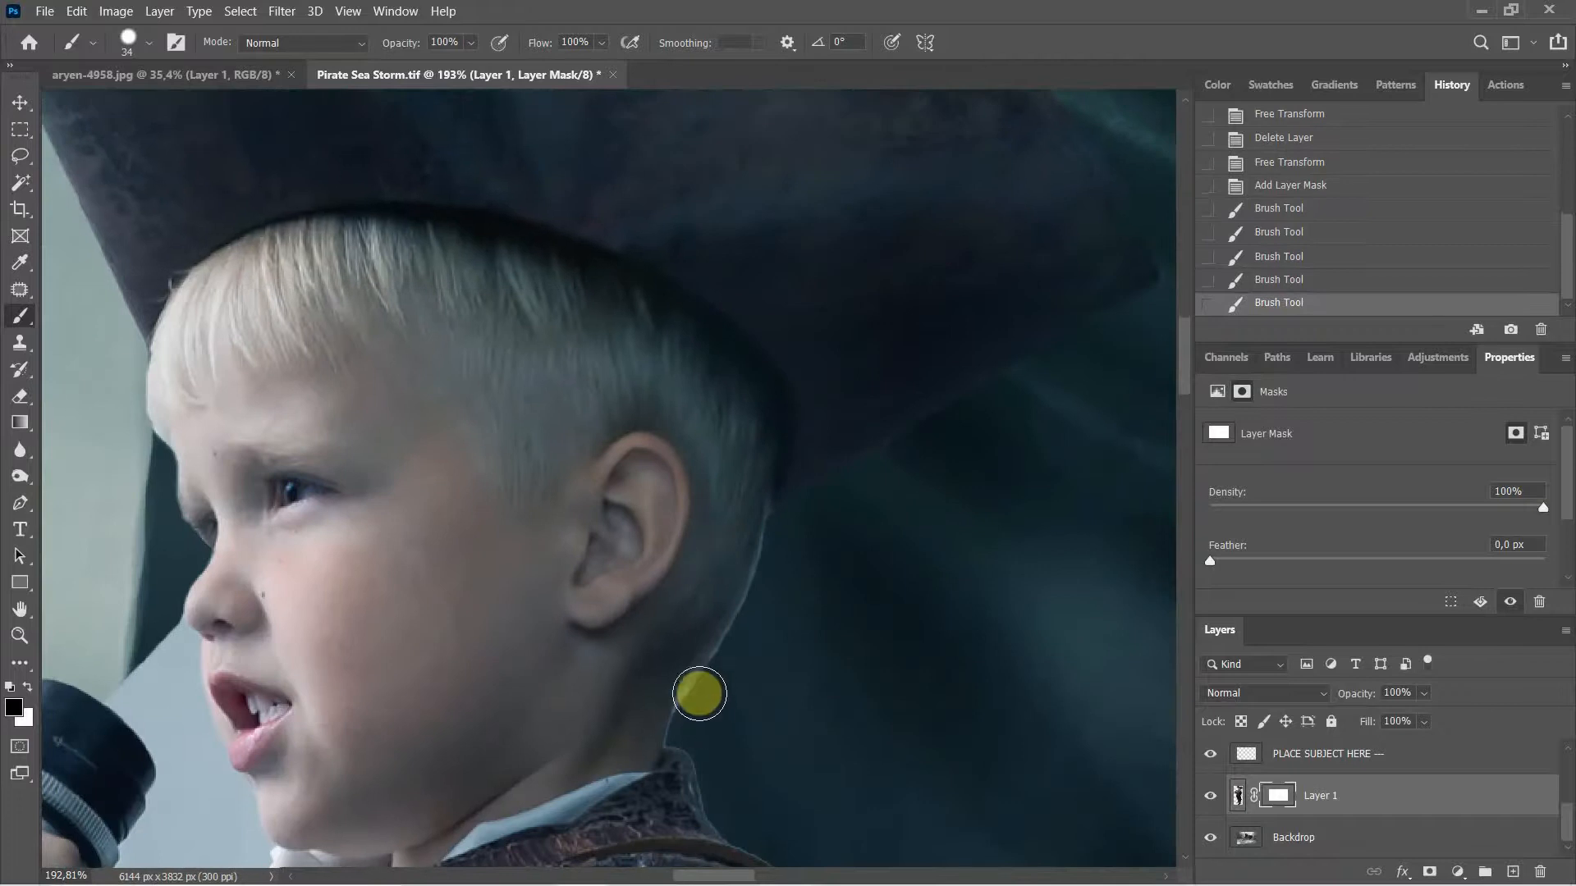
Step: Paint out the light fringe along the boy's neck edge on the mask
mouse_move(698, 700)
mouse_down()
mouse_move(690, 721)
mouse_move(747, 614)
mouse_up()
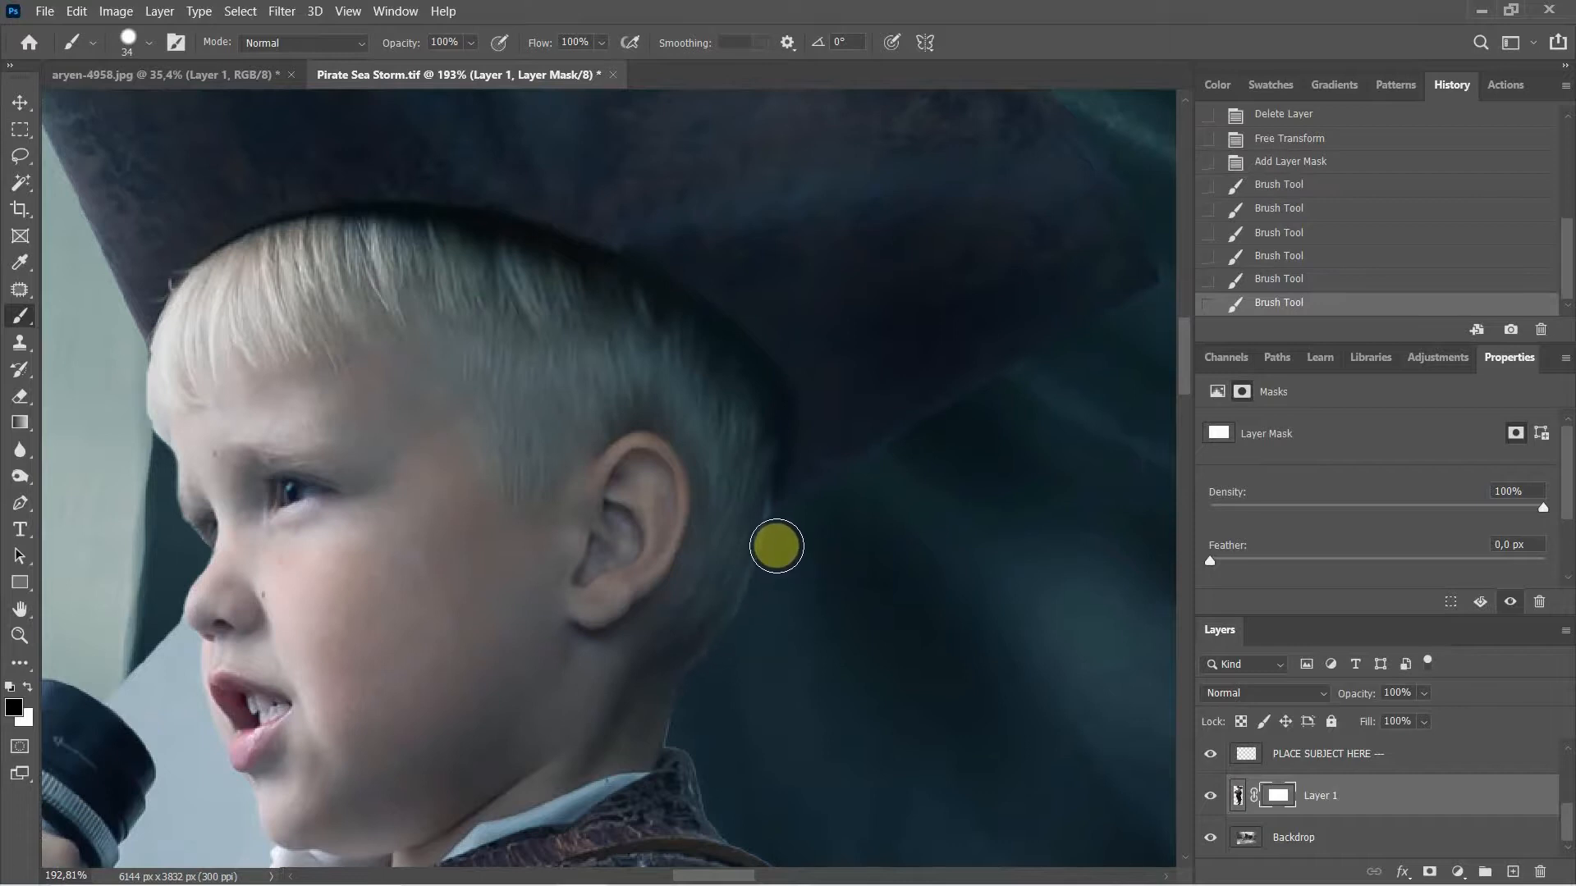
drag(783, 533, 721, 668)
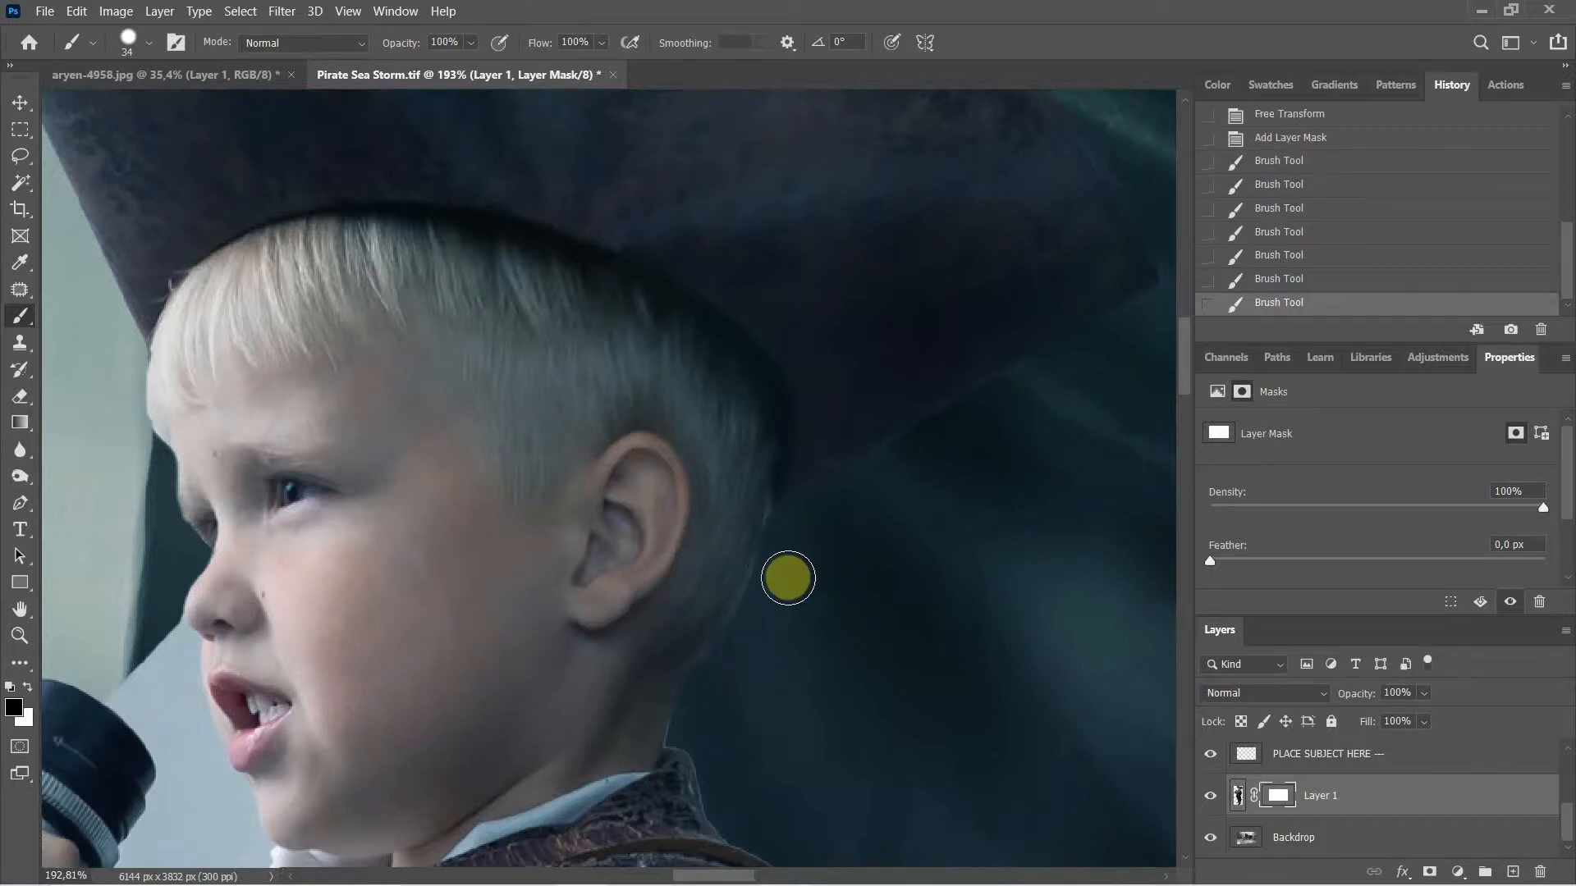
scroll(886, 534, down, 5)
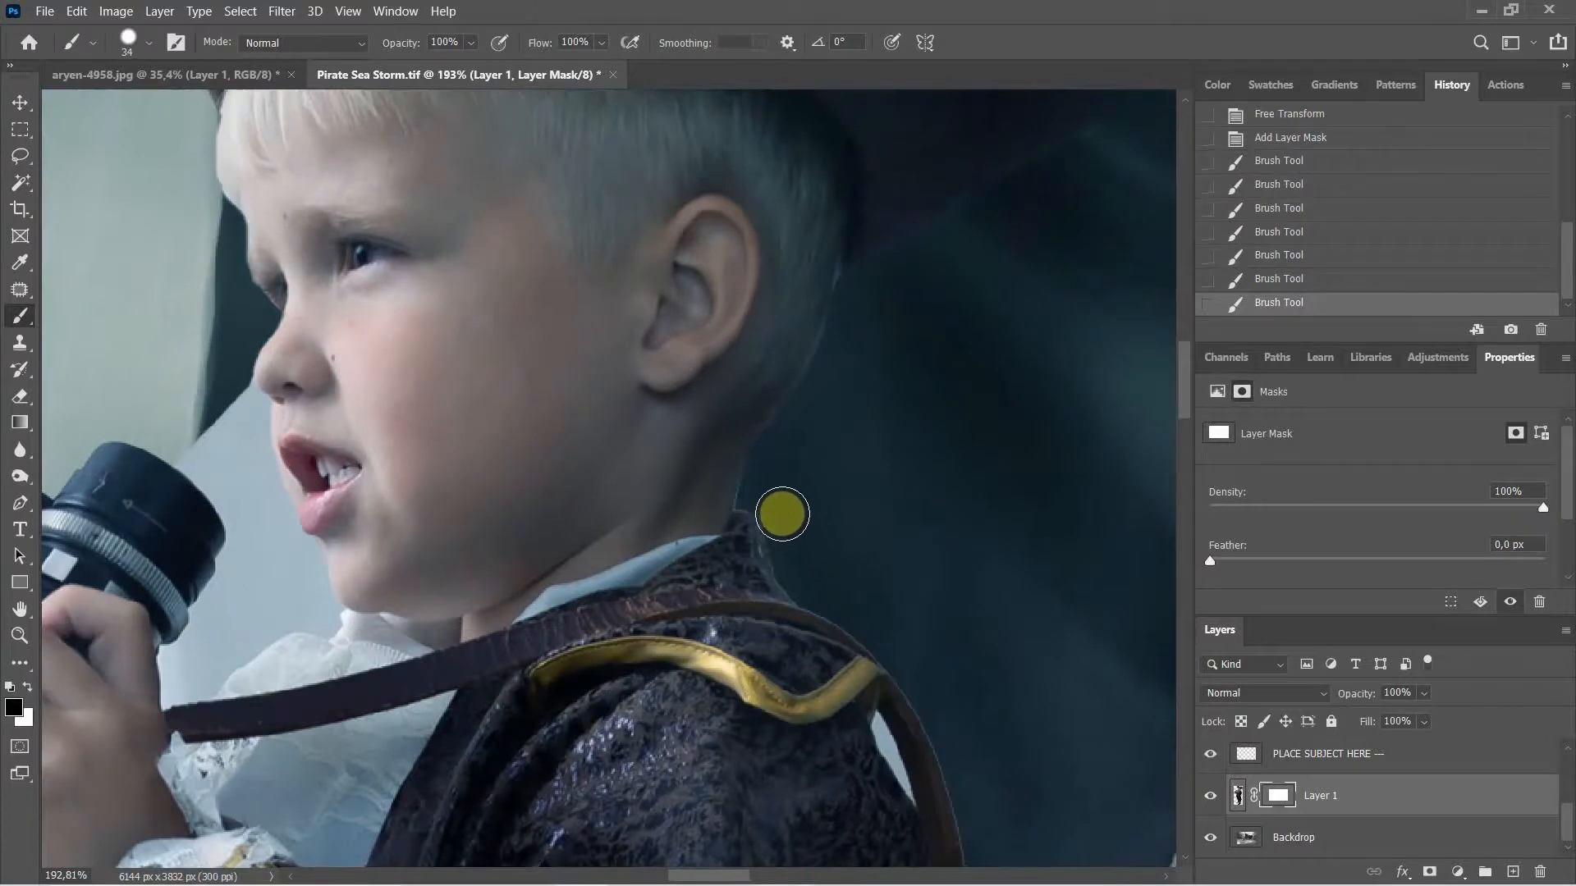
drag(782, 514, 749, 493)
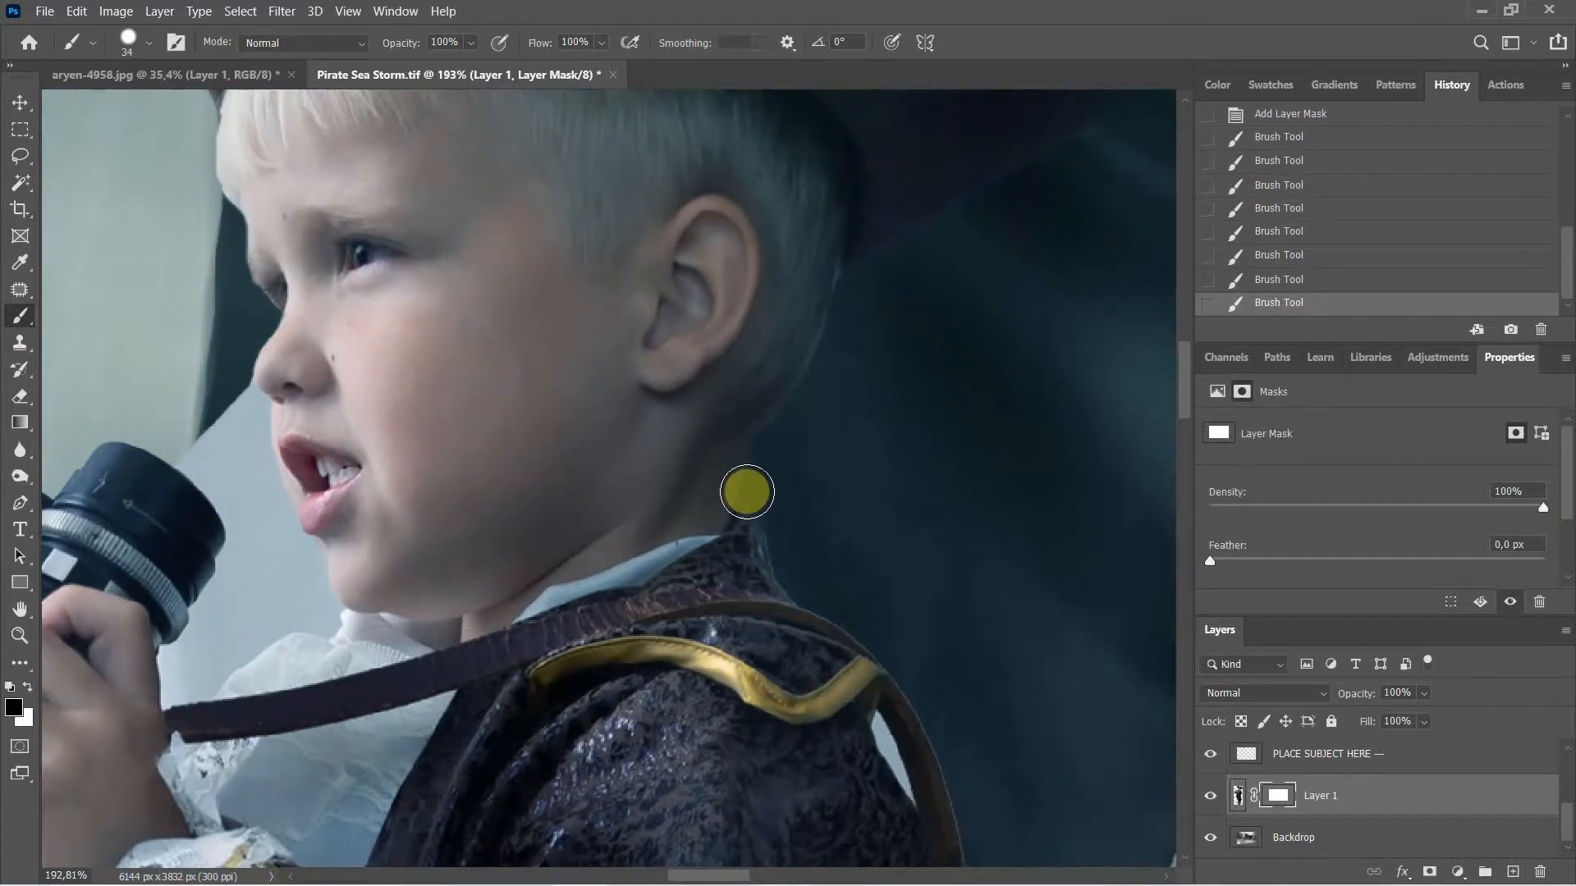
drag(747, 492, 749, 510)
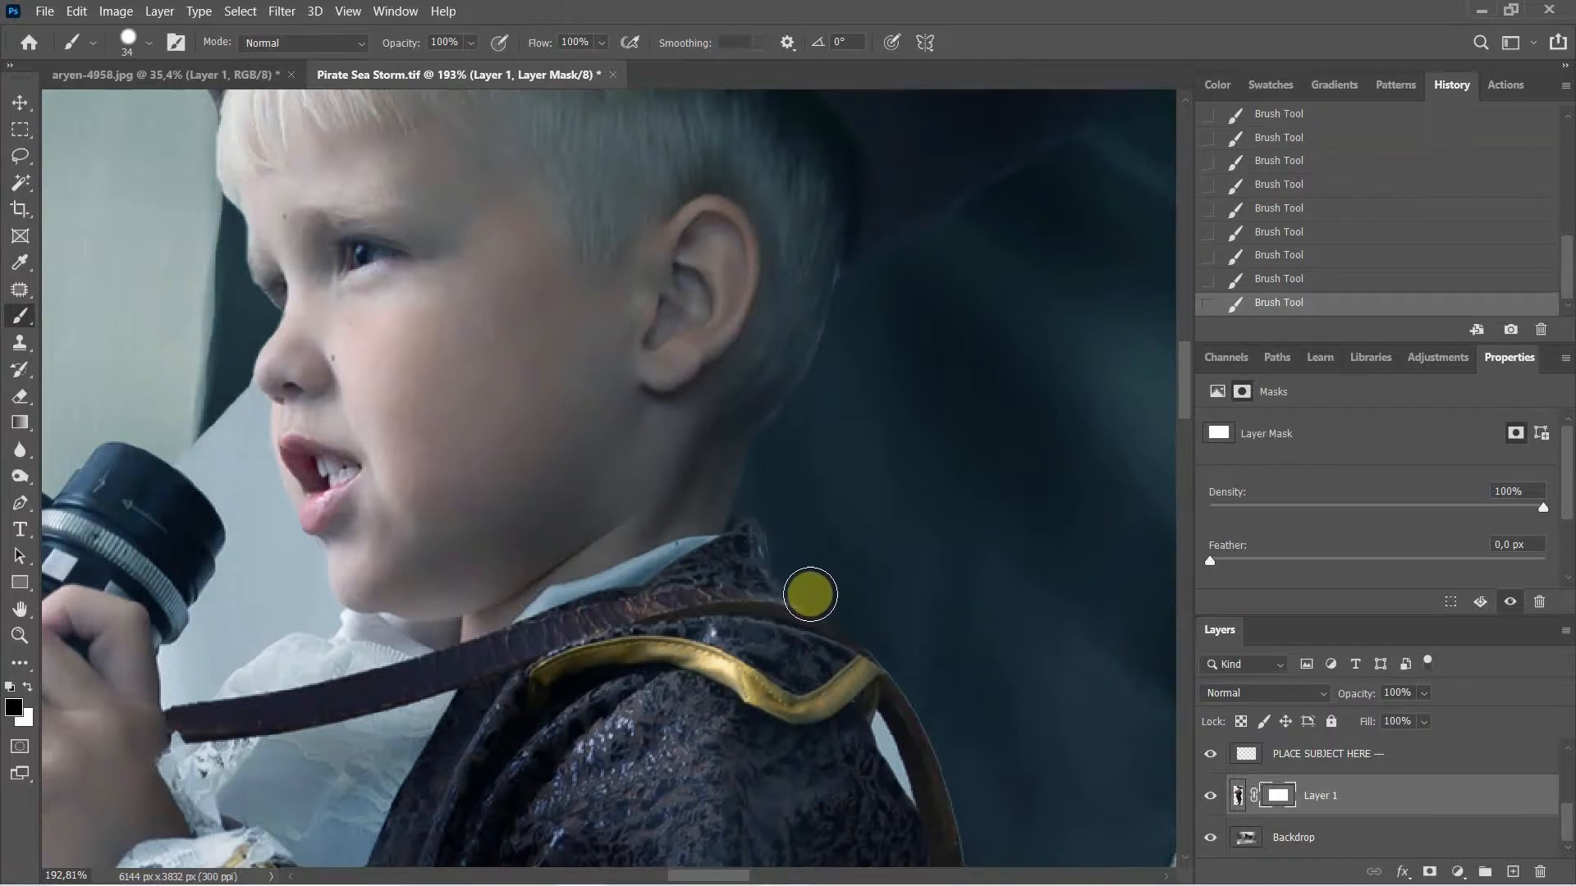
Step: Mask the light fringe along the strap's top and outer edges, undoing one stroke
mouse_move(880, 524)
mouse_down()
mouse_move(808, 339)
mouse_move(874, 550)
mouse_move(799, 432)
mouse_up()
click(799, 431)
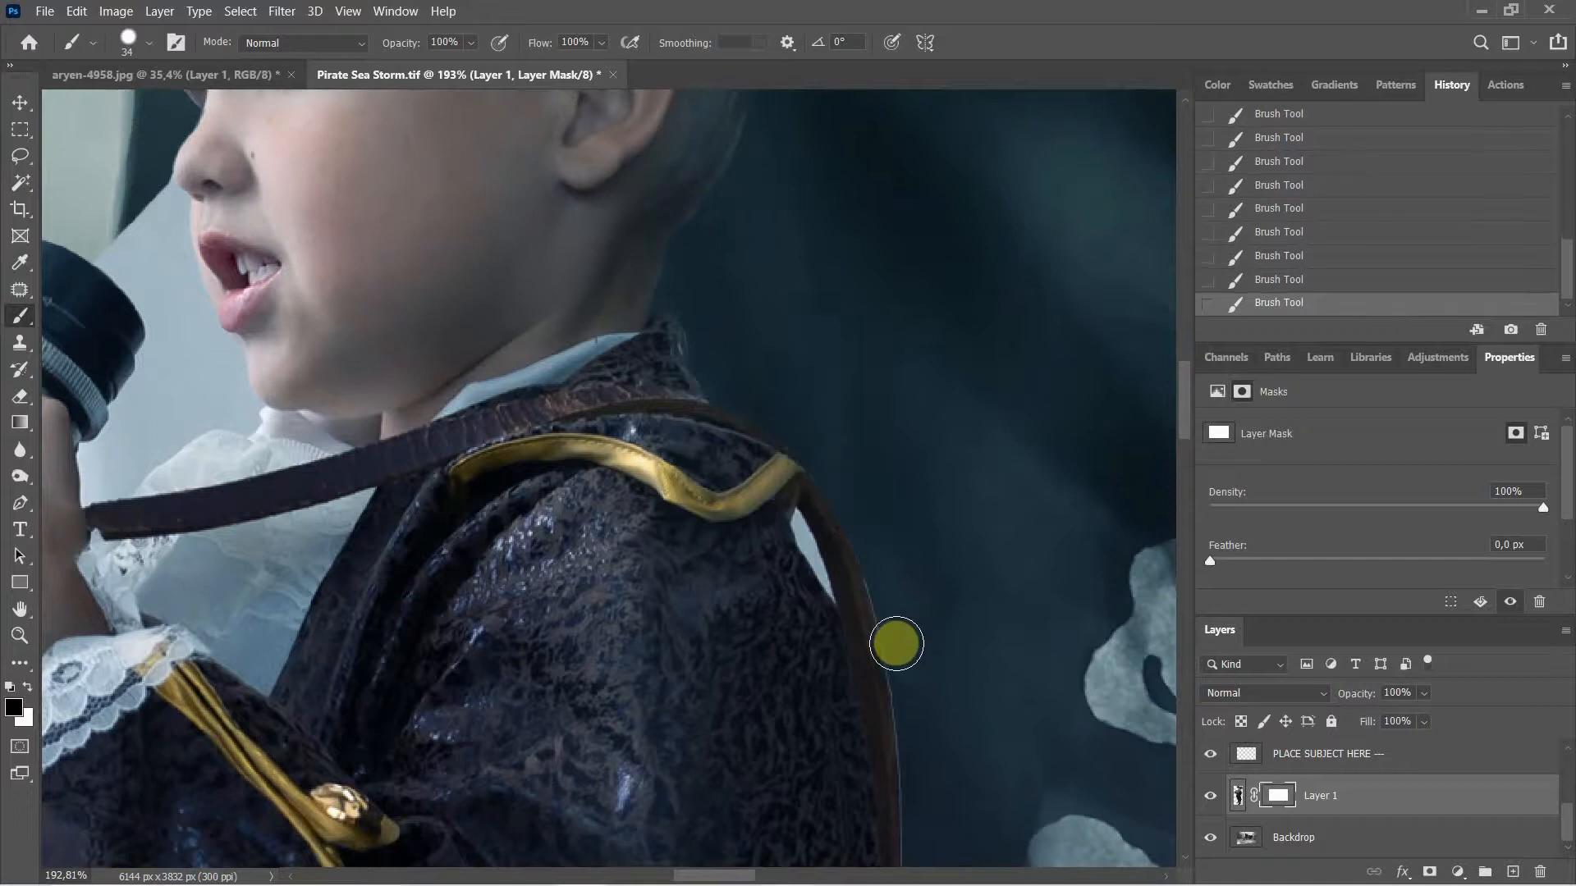
mouse_move(908, 680)
mouse_down()
mouse_move(904, 696)
mouse_move(886, 591)
mouse_up()
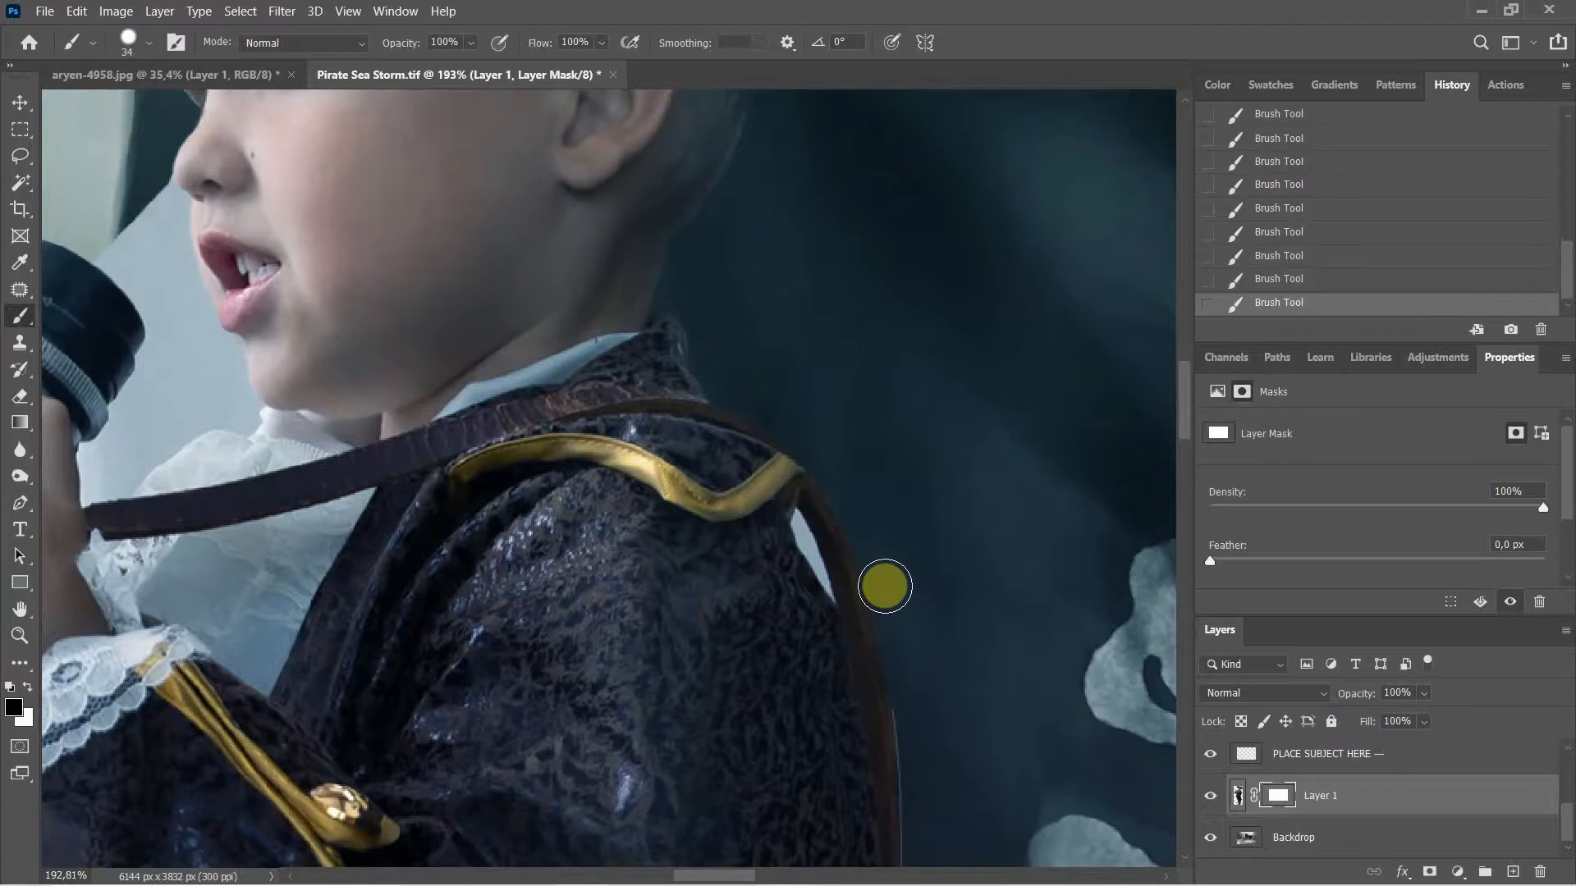
drag(795, 527, 805, 545)
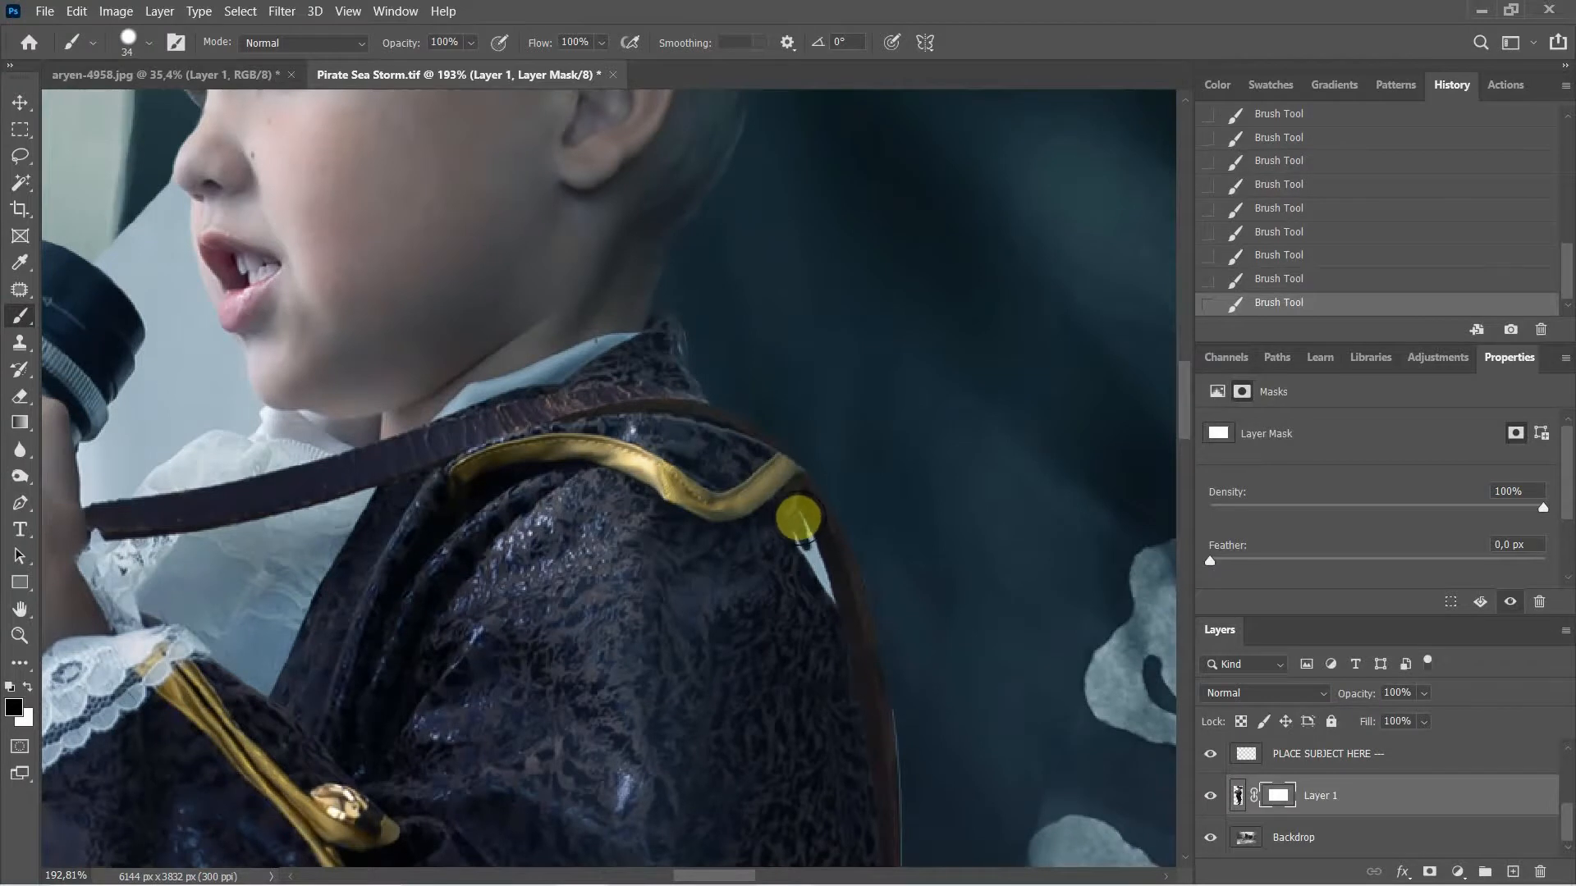
drag(799, 514, 837, 613)
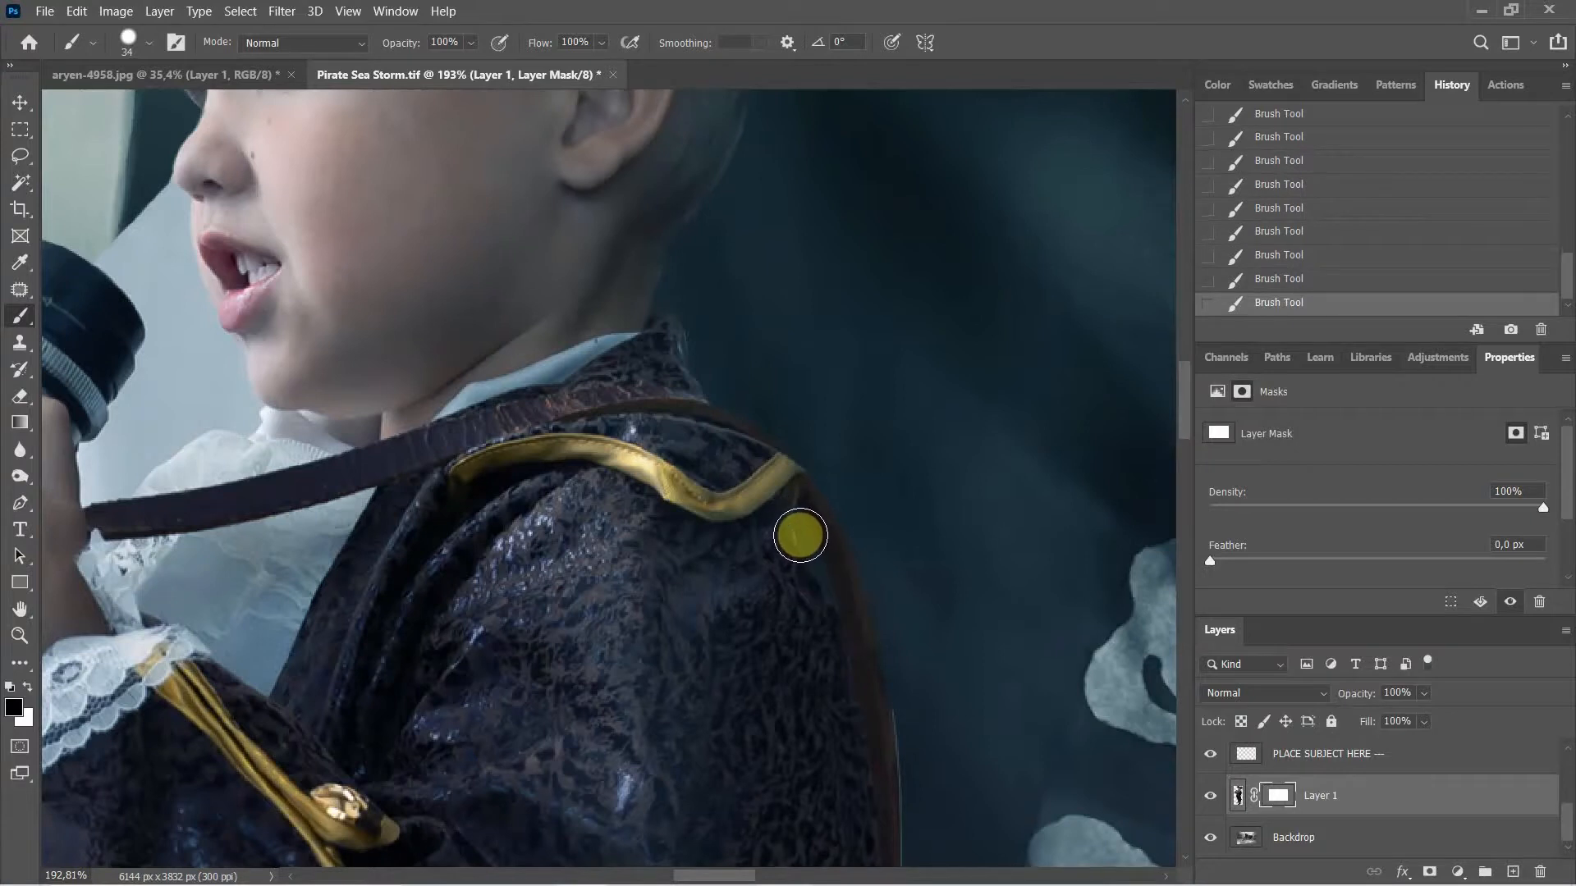
drag(798, 528, 829, 604)
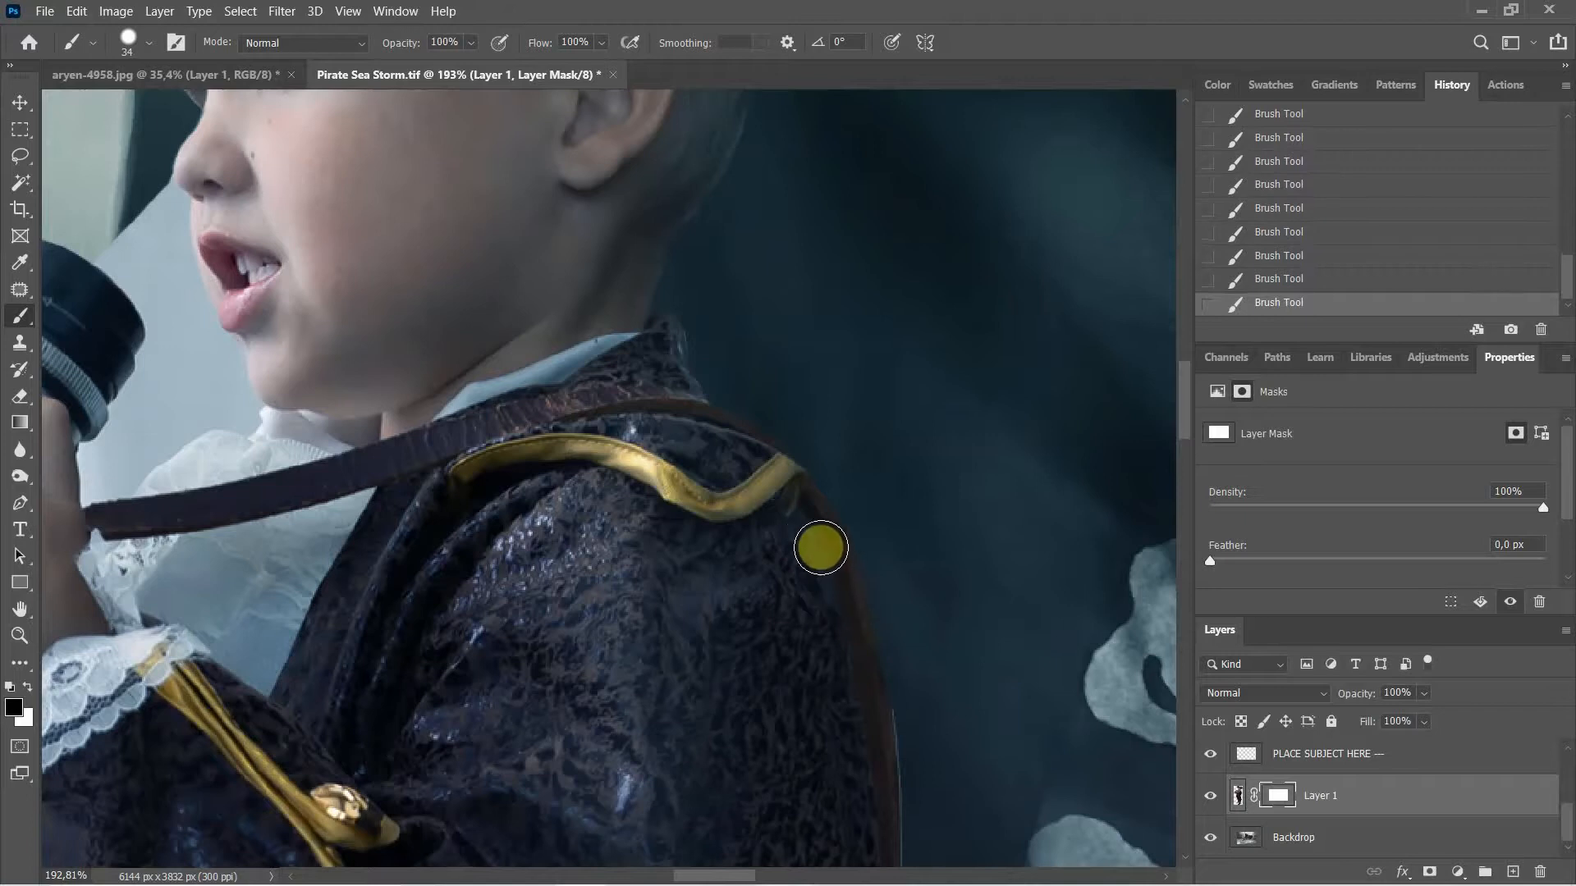
key(ctrl+z)
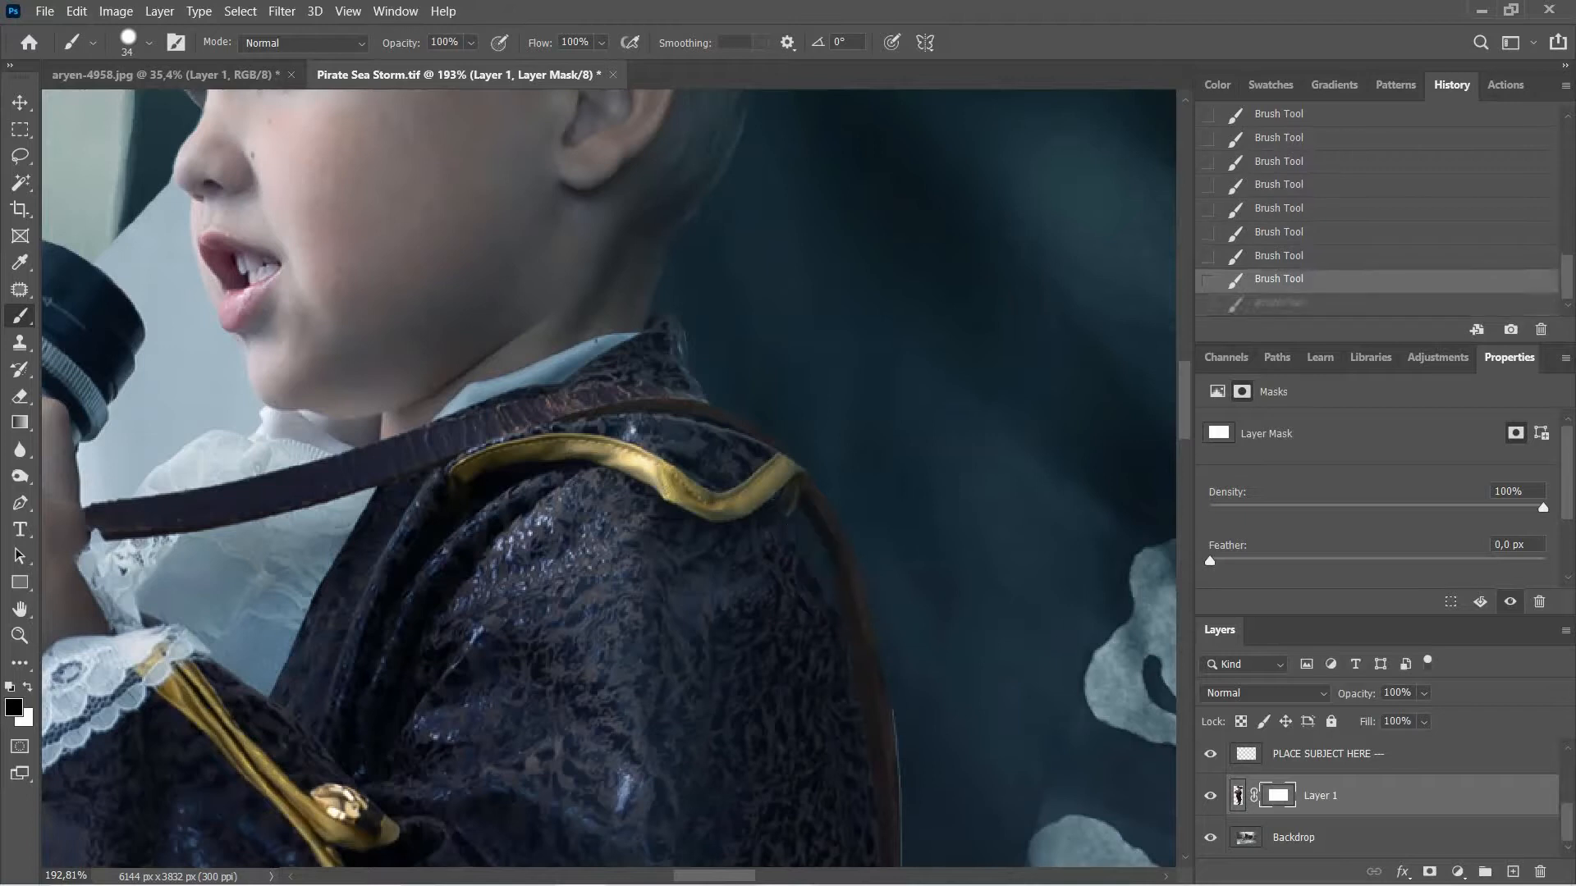
Step: Reset default black and white, restore the undone stroke, and paint the mask down the shoulder
drag(960, 474, 858, 299)
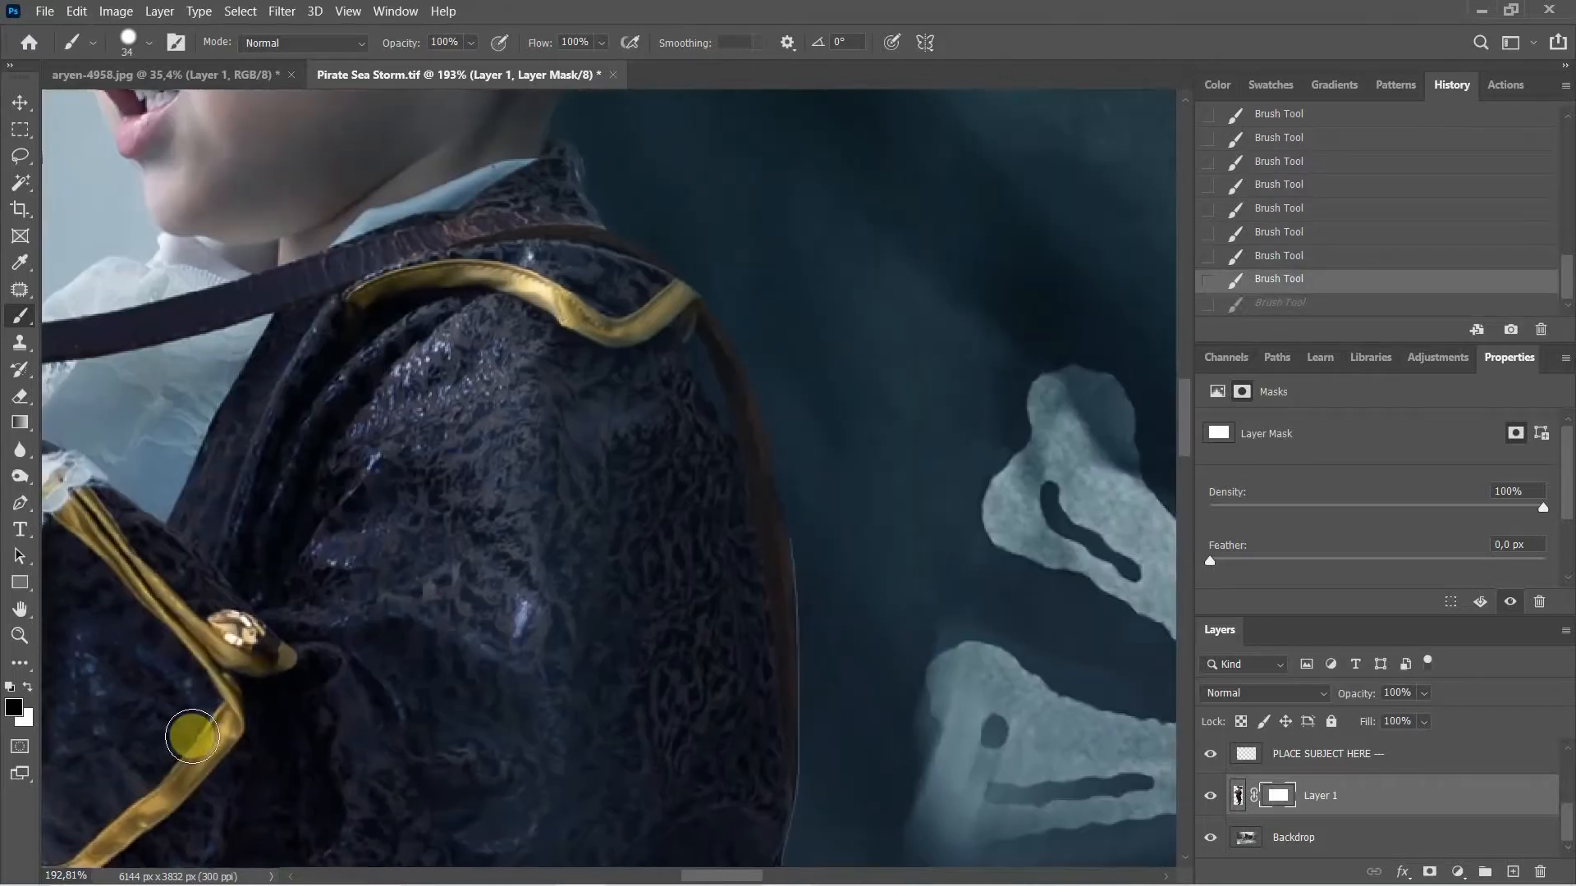
key(d)
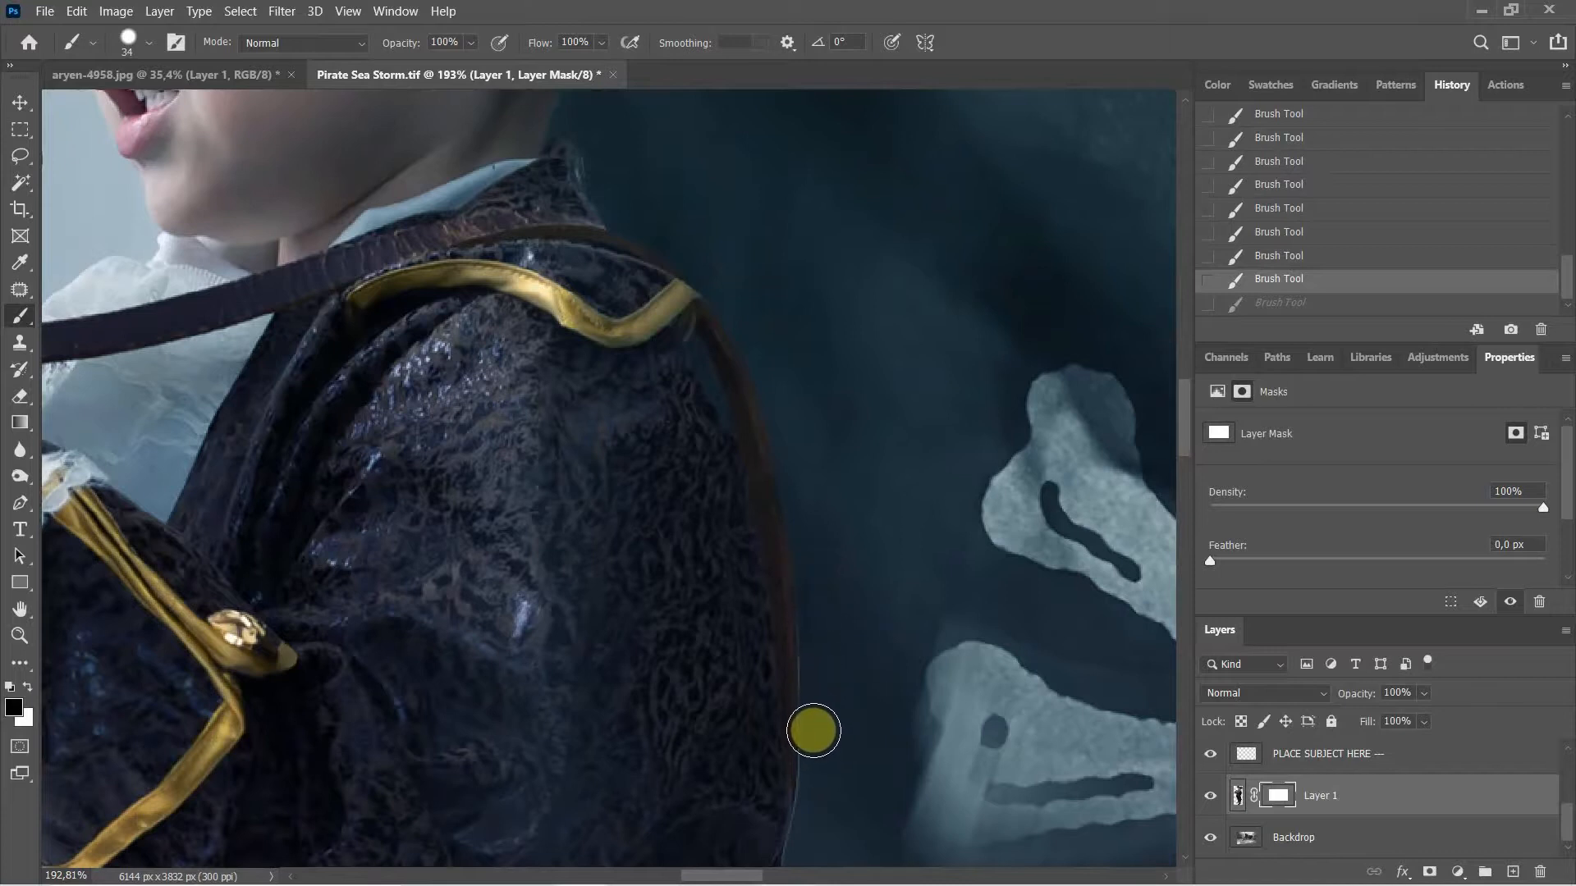
click(815, 607)
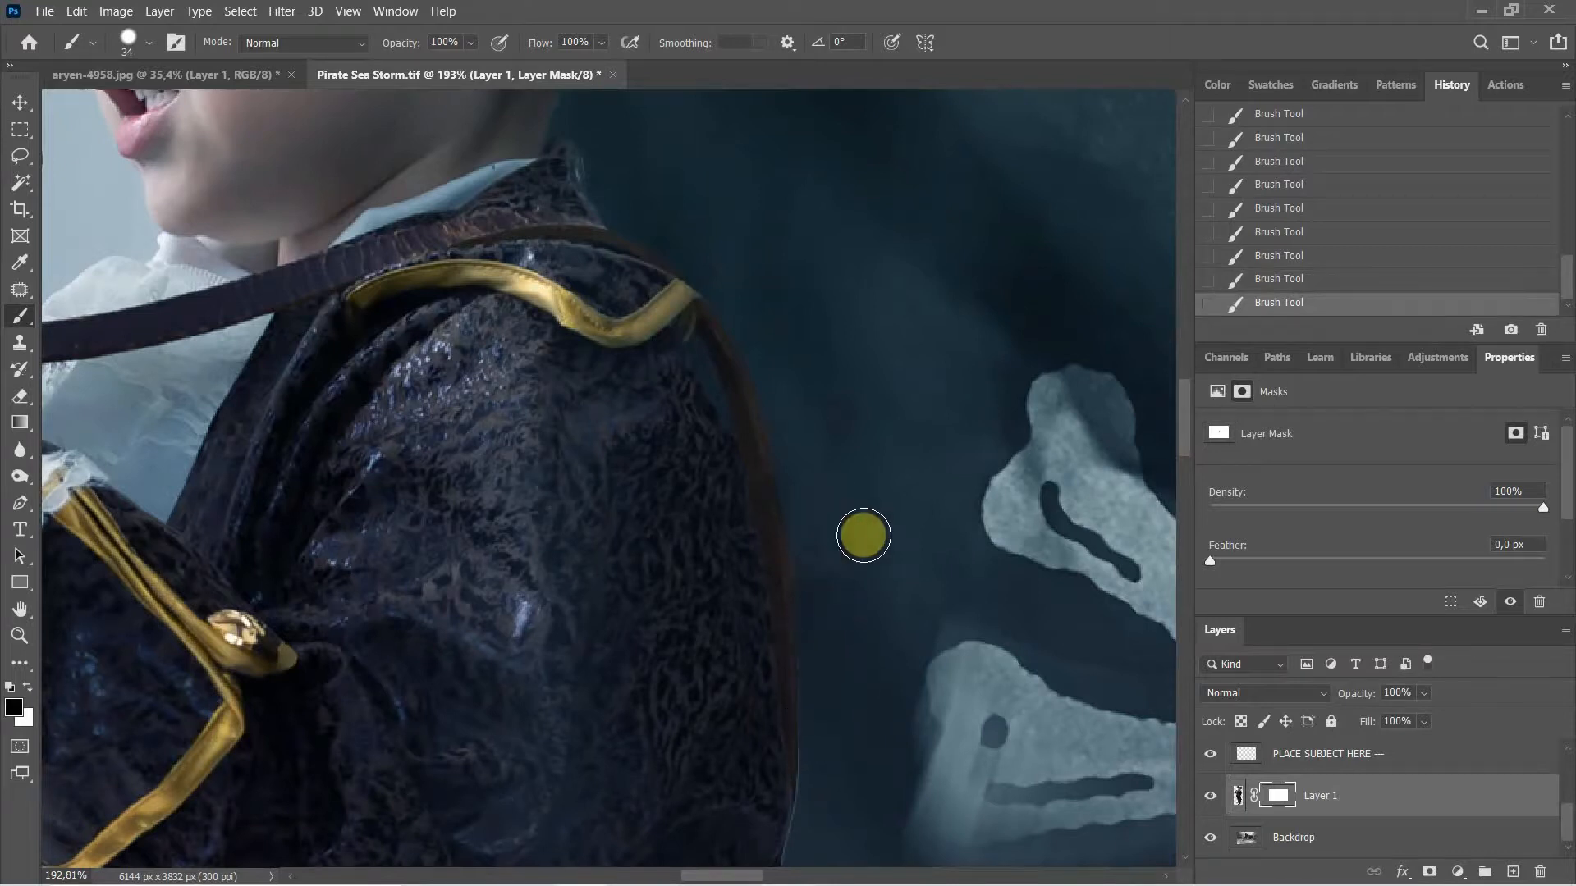
drag(873, 569, 897, 366)
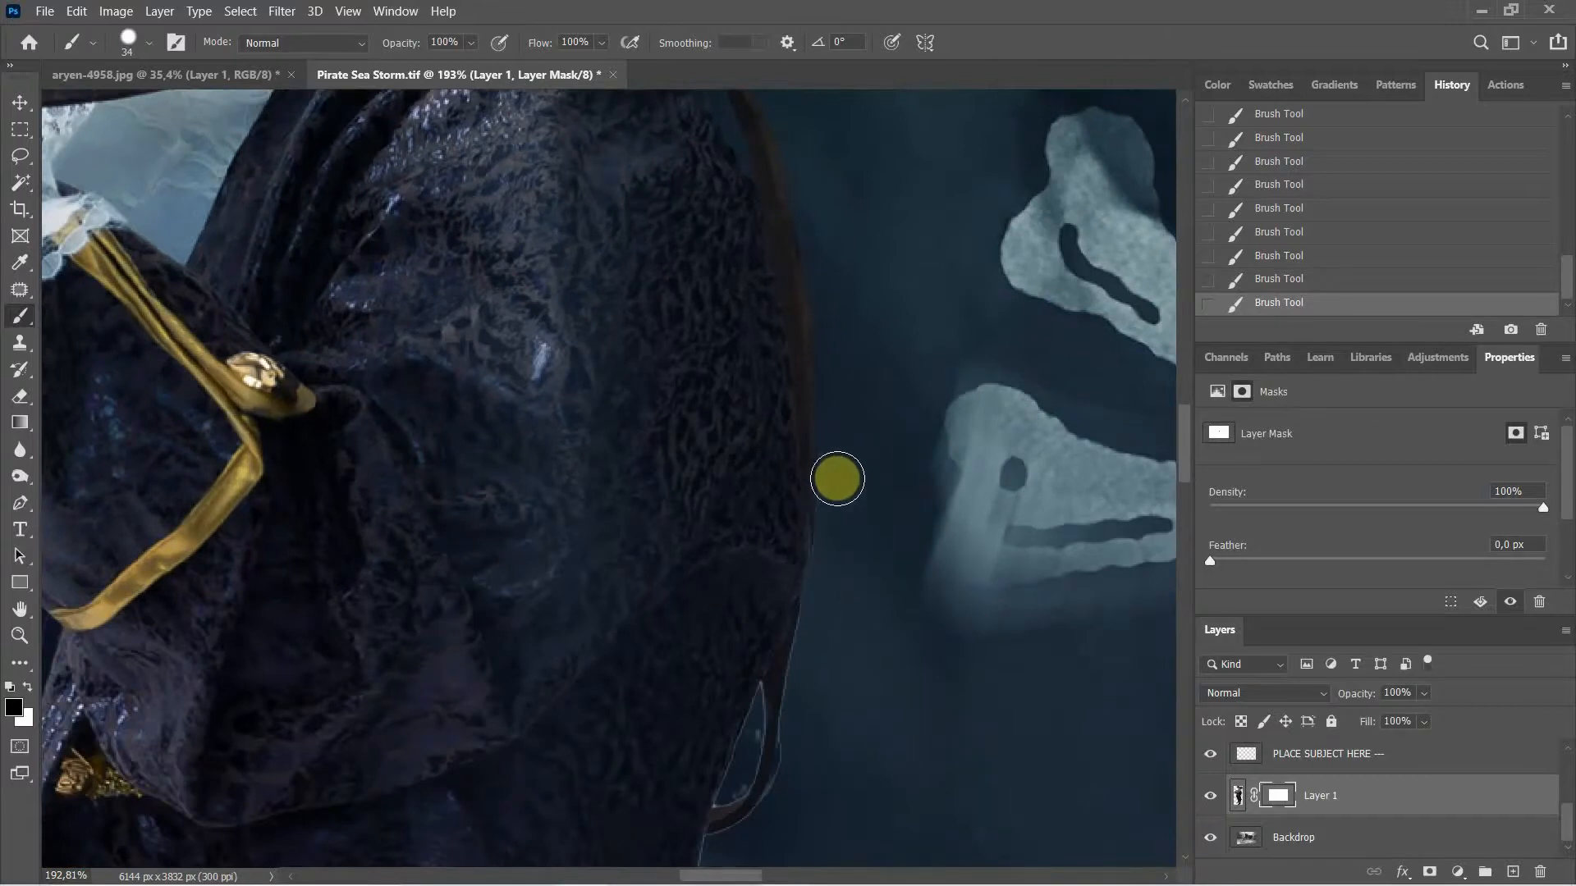
mouse_move(838, 478)
mouse_down()
mouse_move(836, 577)
mouse_move(902, 471)
mouse_up()
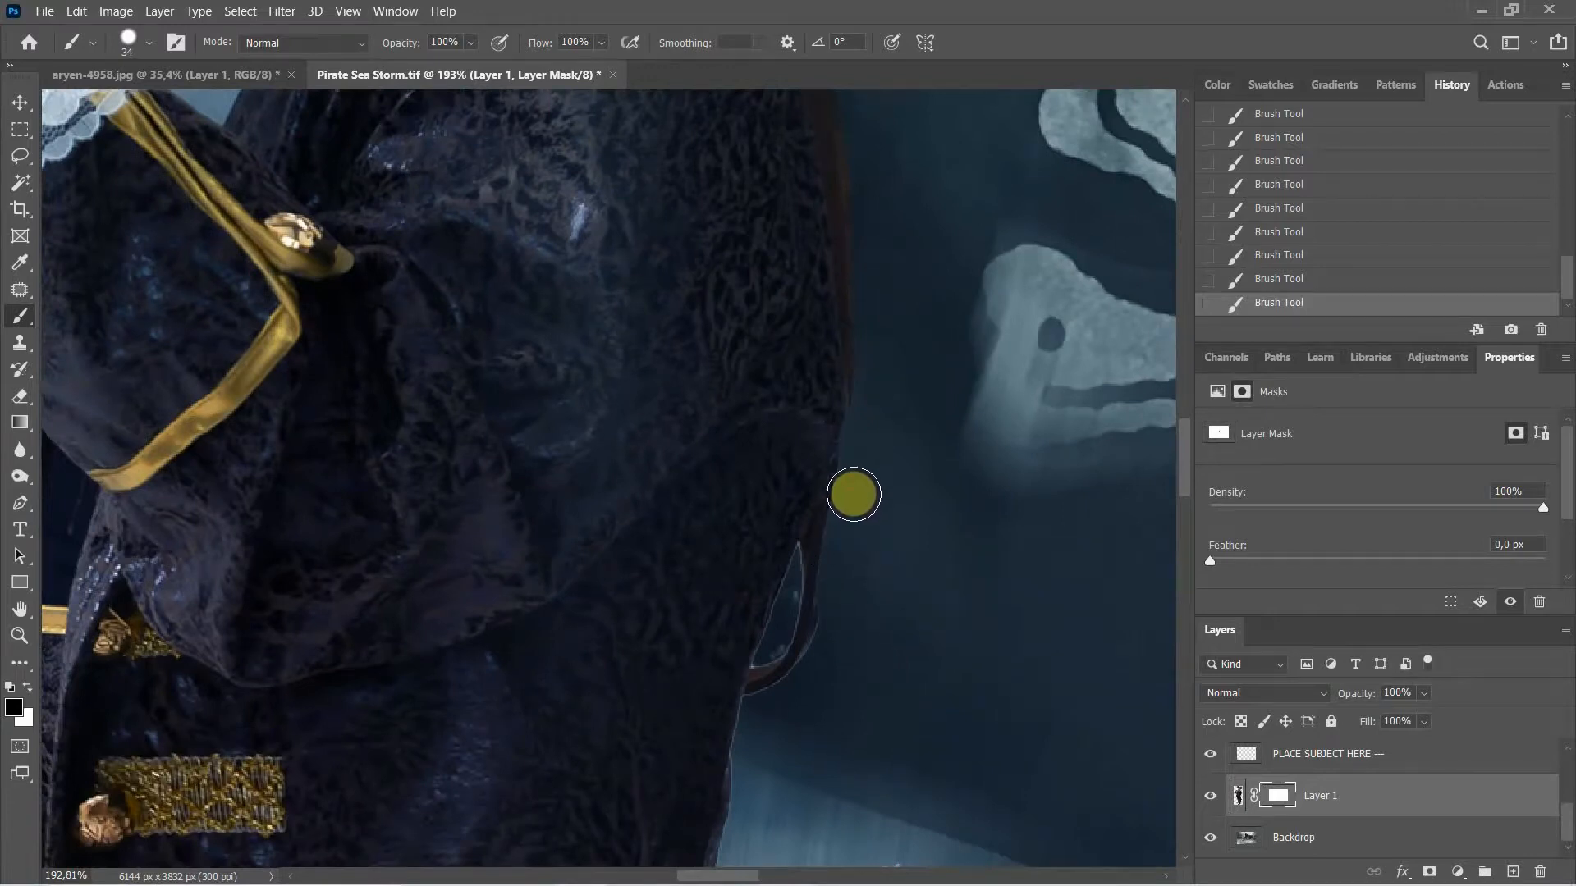
drag(887, 560, 964, 391)
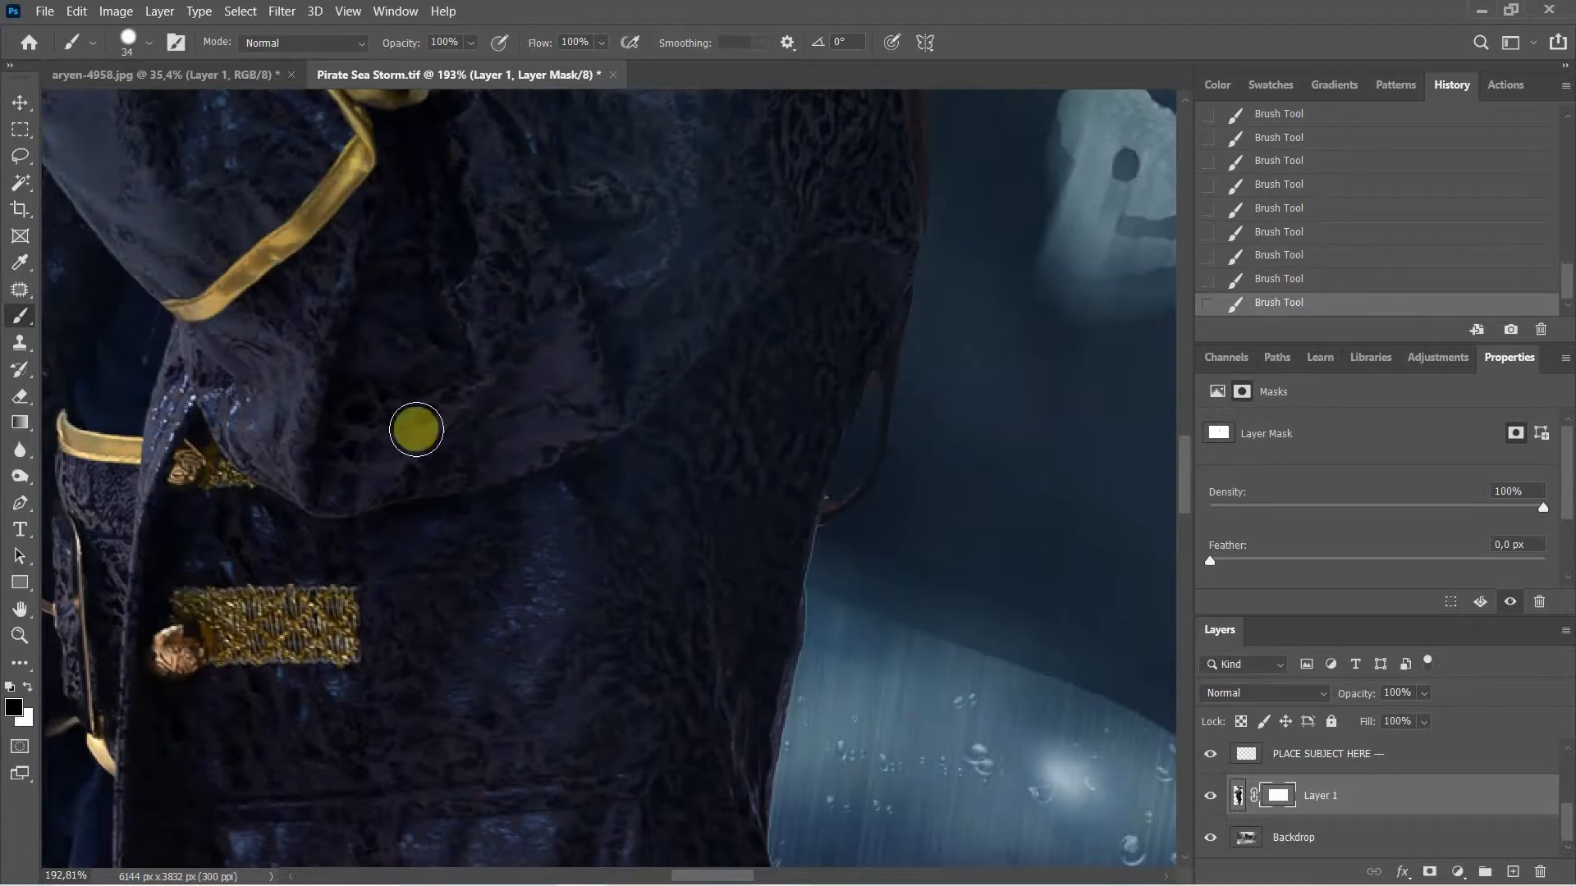
drag(851, 476, 1047, 569)
drag(889, 507, 977, 755)
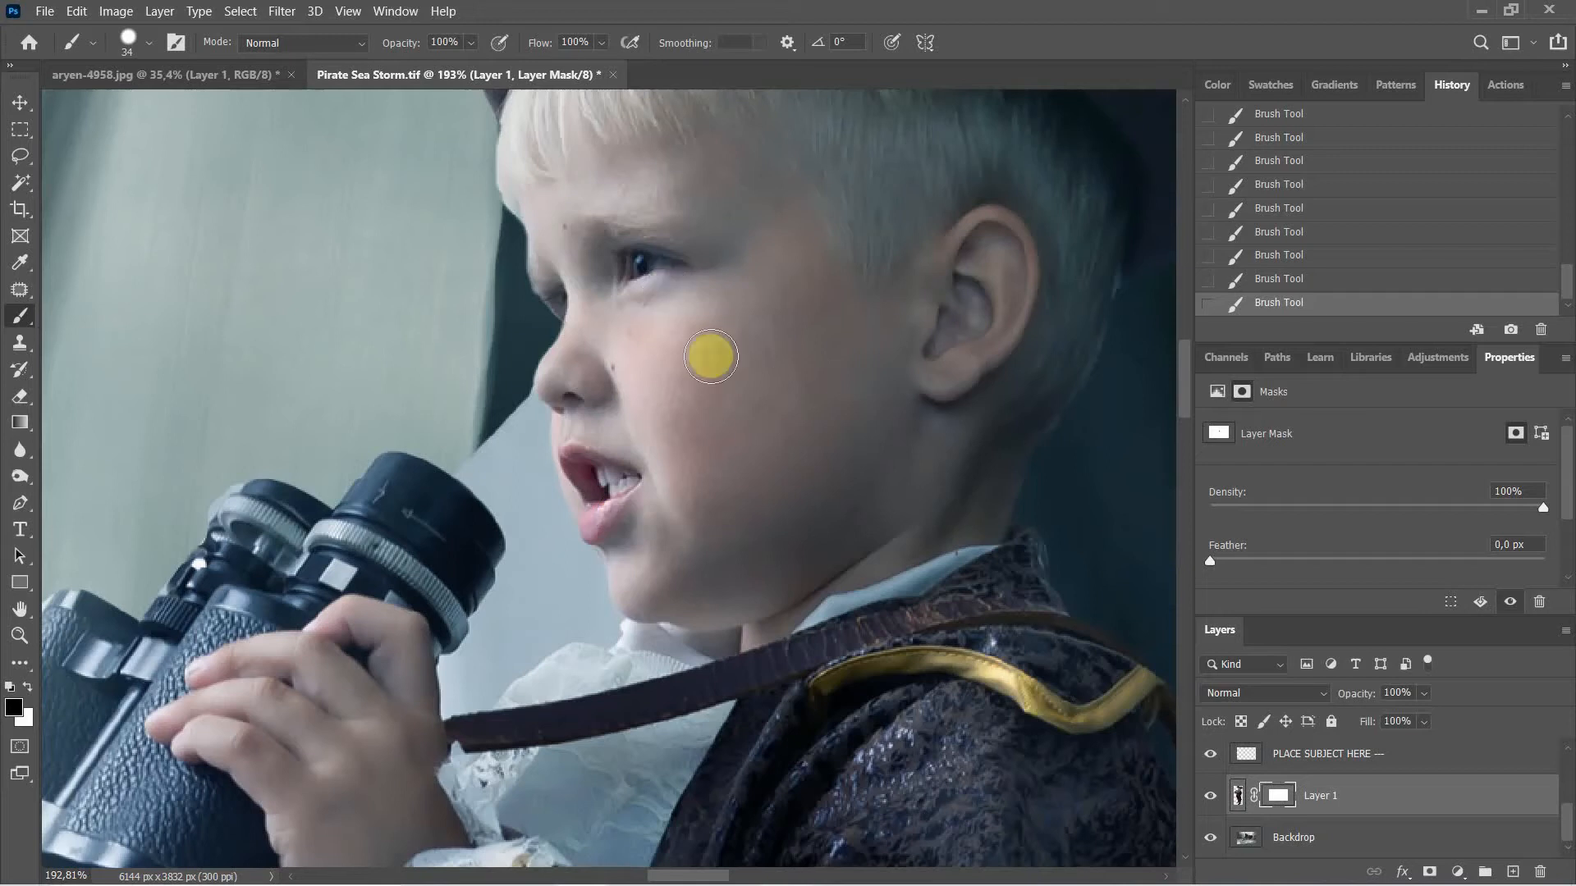
Step: Paint the mask along the jacket's right edge to remove its light fringe
drag(971, 550, 742, 313)
drag(837, 550, 770, 355)
scroll(770, 354, down, 10)
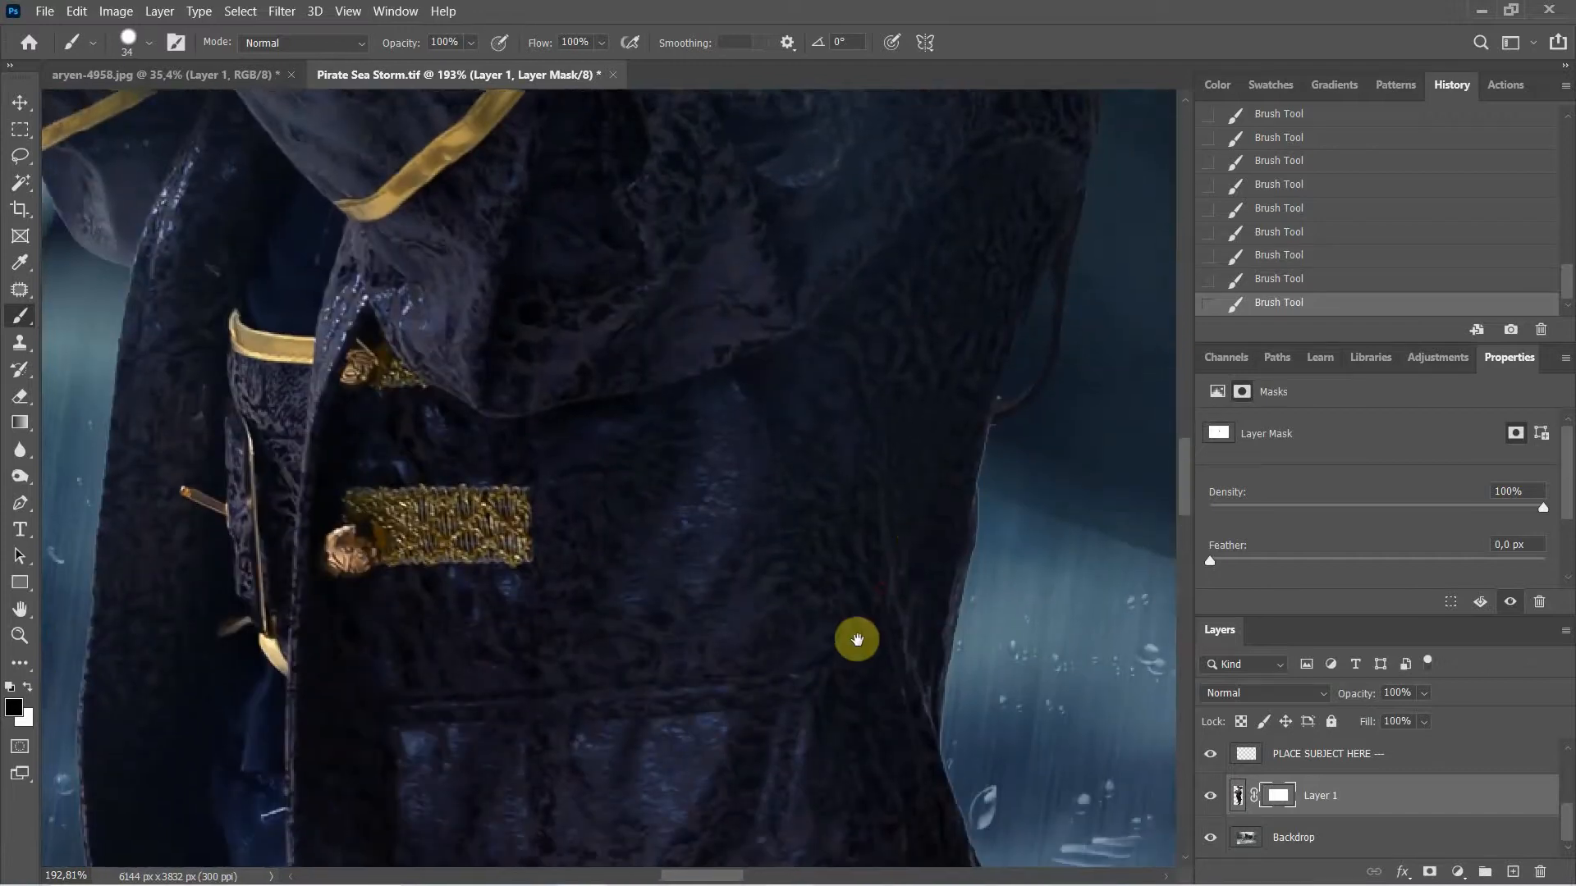
drag(858, 639, 808, 797)
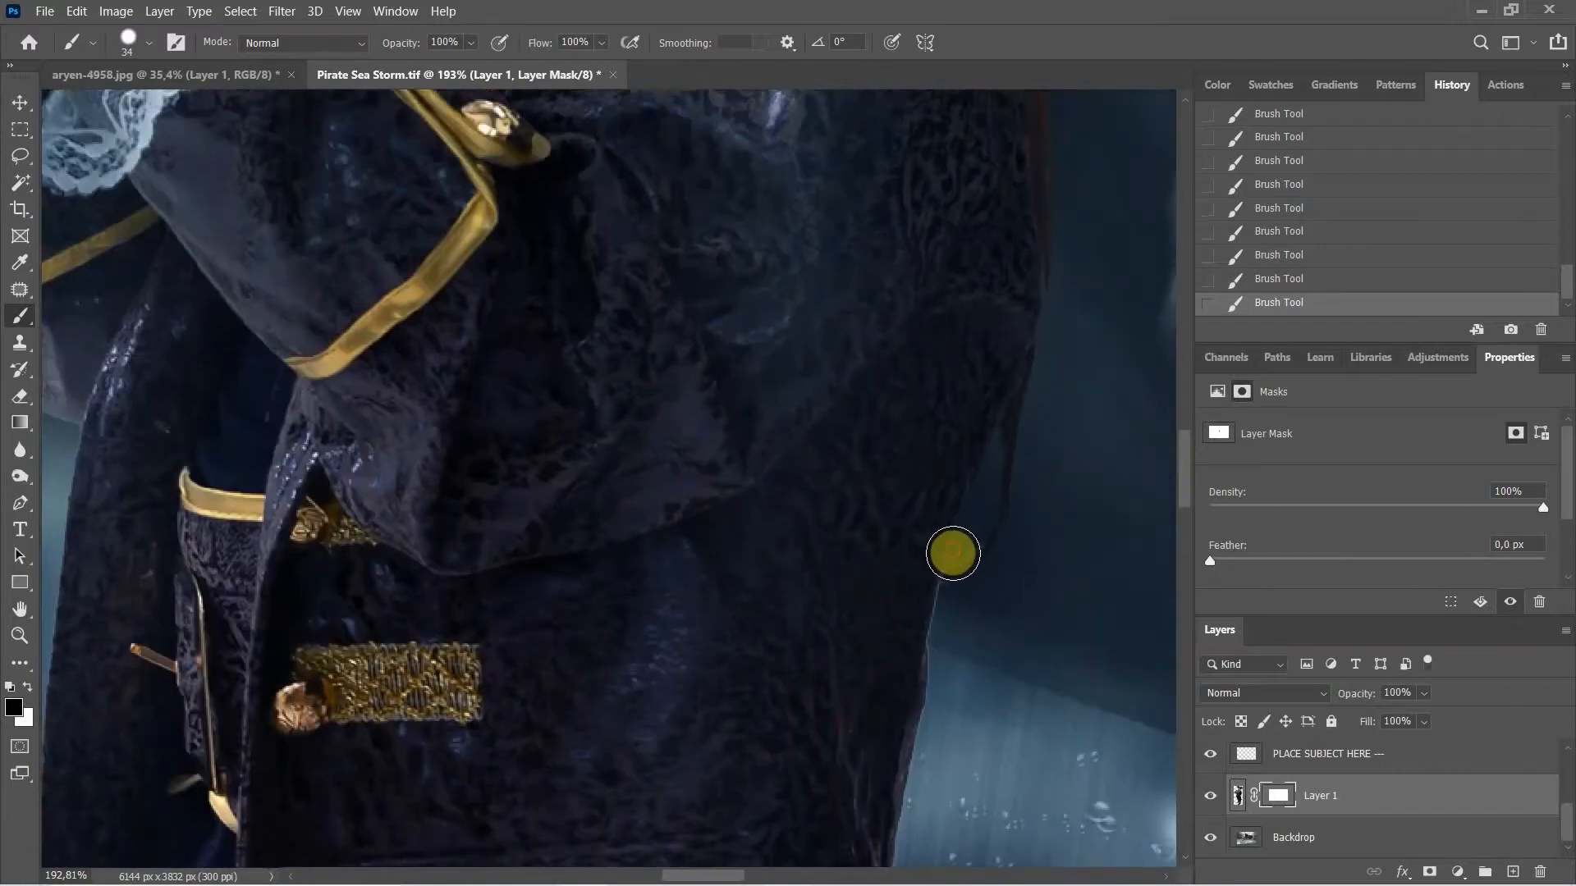
drag(953, 553, 962, 537)
drag(976, 629, 1028, 518)
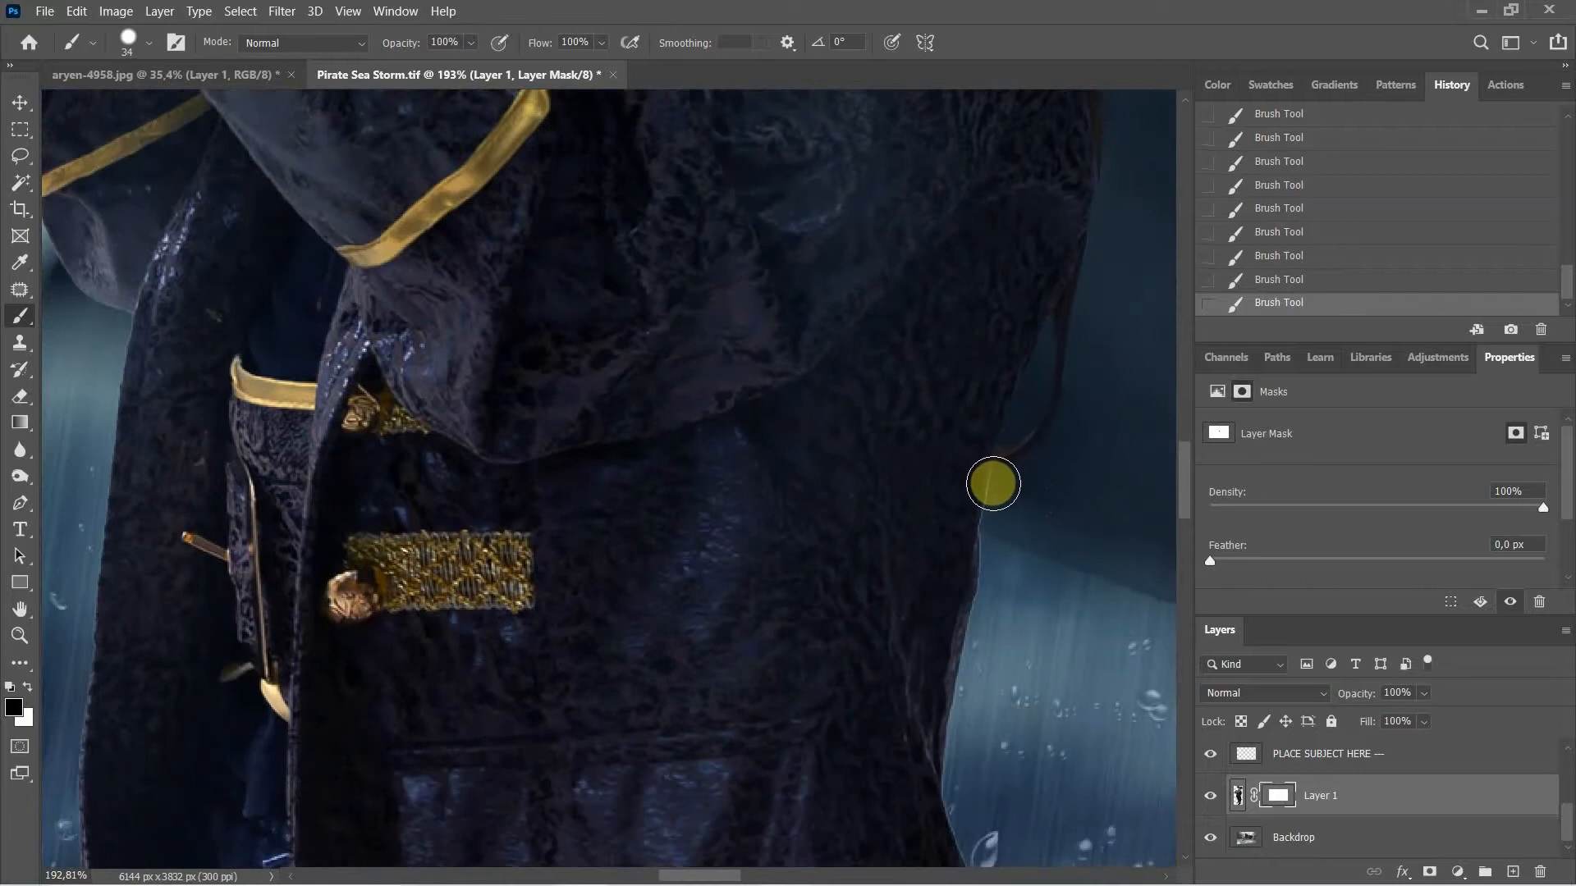
drag(993, 484, 991, 570)
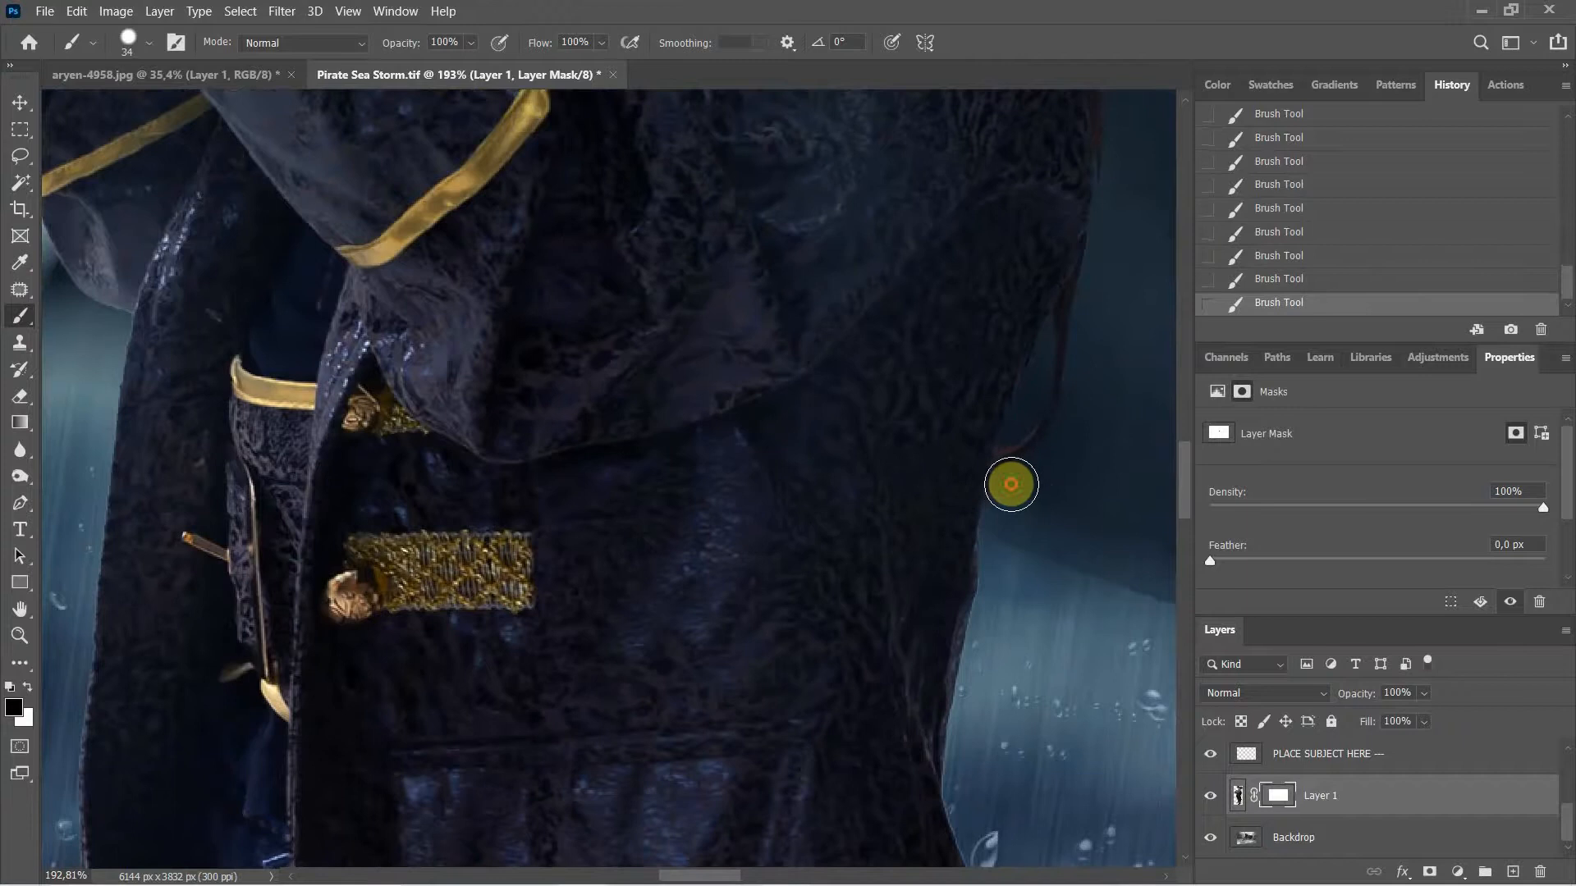
Step: Pan down the coat to its hem and the boat railing beside it
drag(1041, 552, 1081, 376)
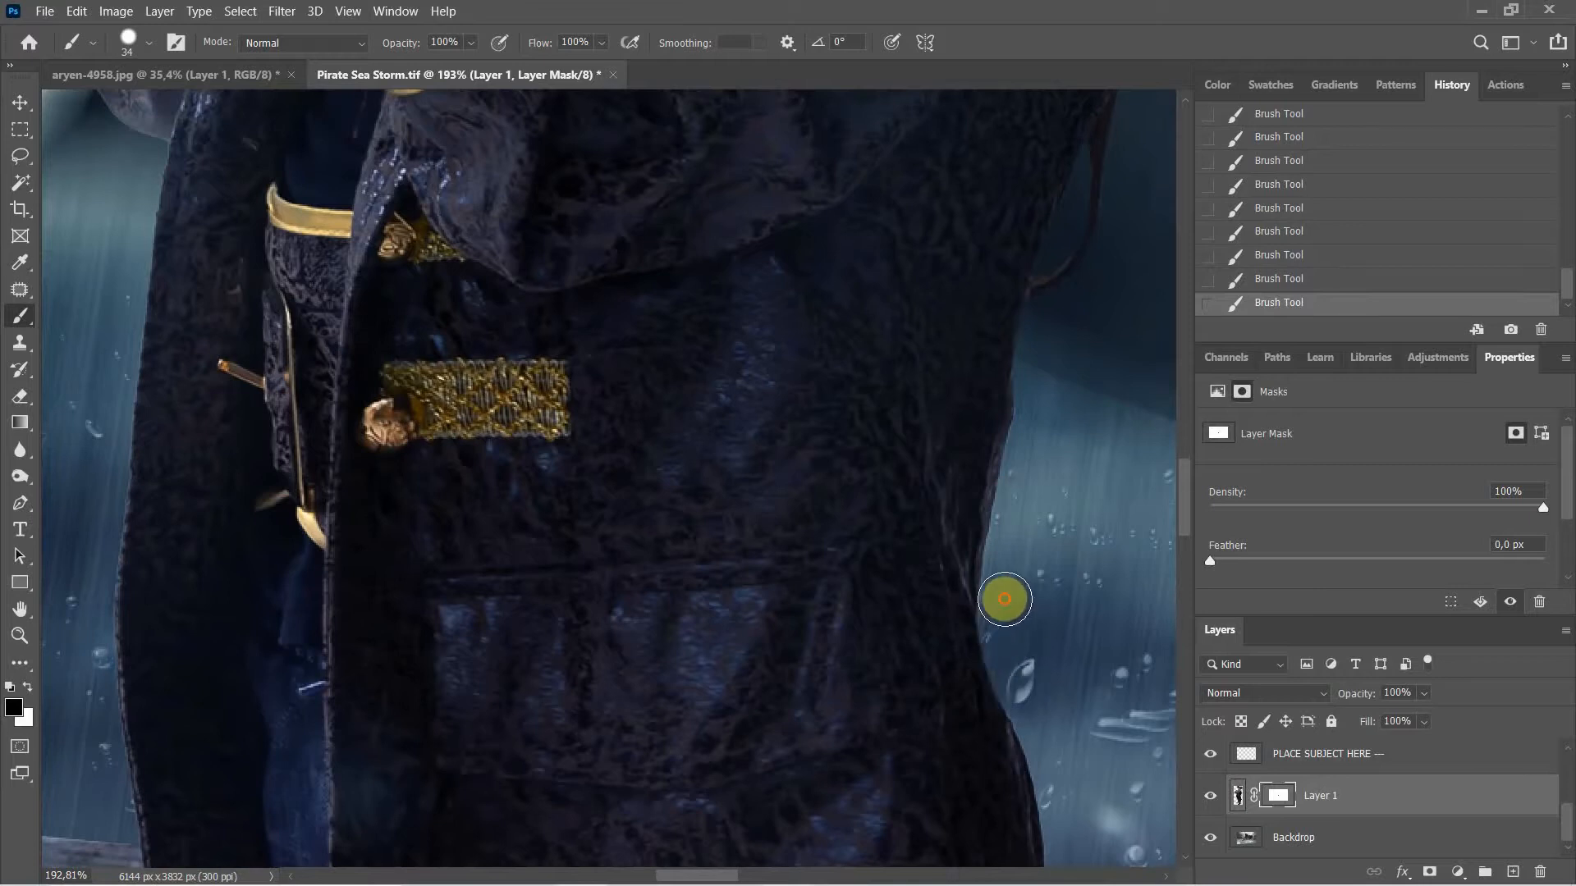
drag(1059, 623, 1003, 391)
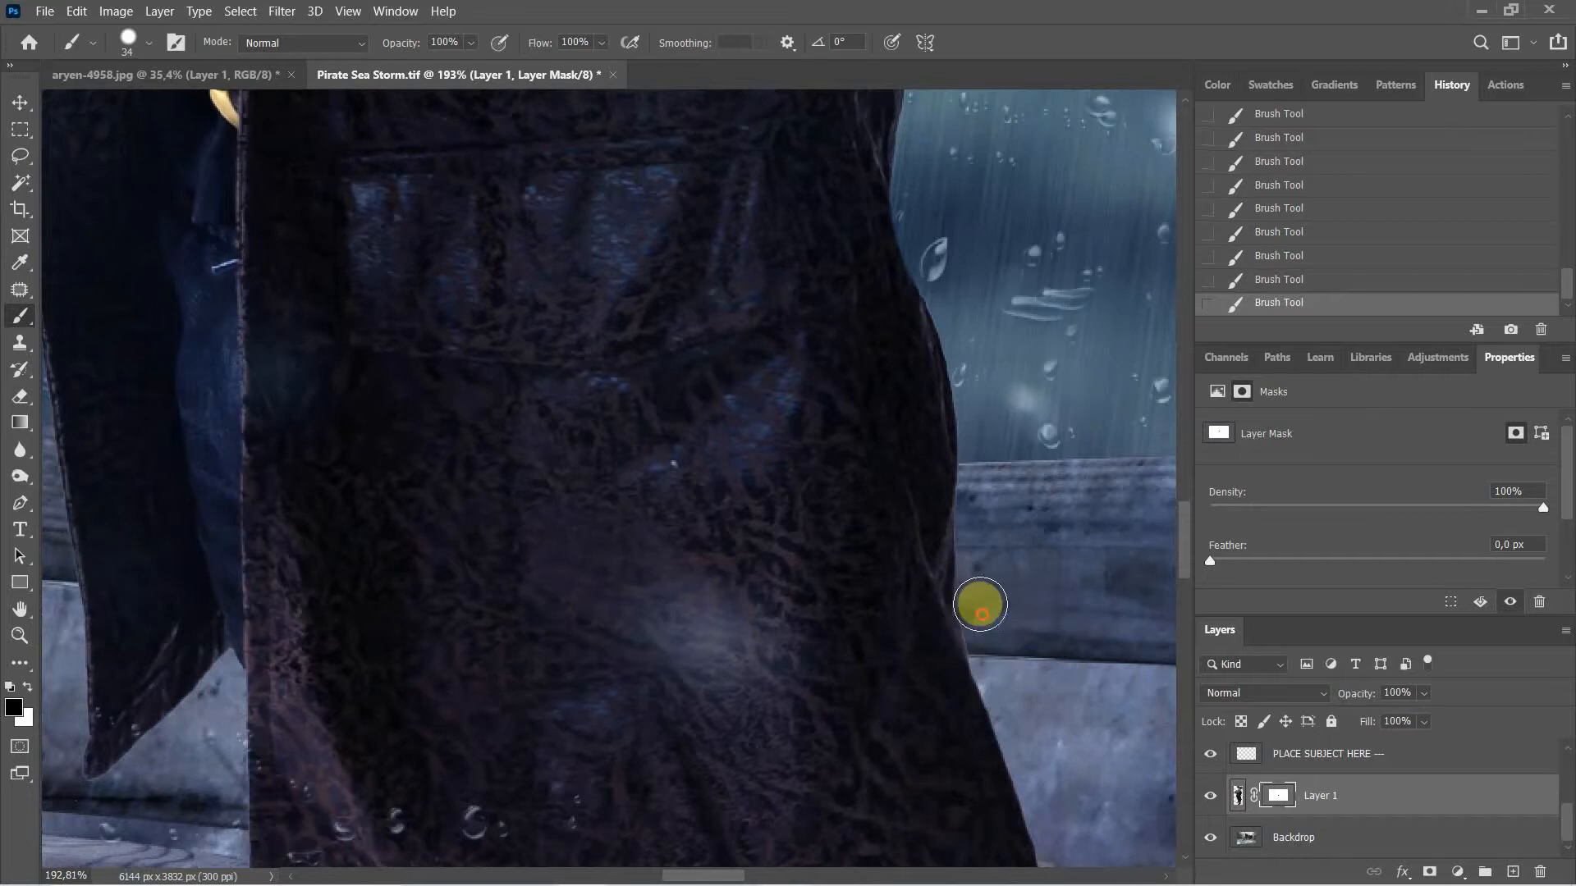
drag(1008, 705, 978, 545)
mouse_move(1020, 615)
mouse_down()
mouse_move(1013, 449)
mouse_move(1141, 473)
mouse_up()
mouse_move(345, 383)
mouse_down()
mouse_move(767, 587)
mouse_move(919, 485)
mouse_up()
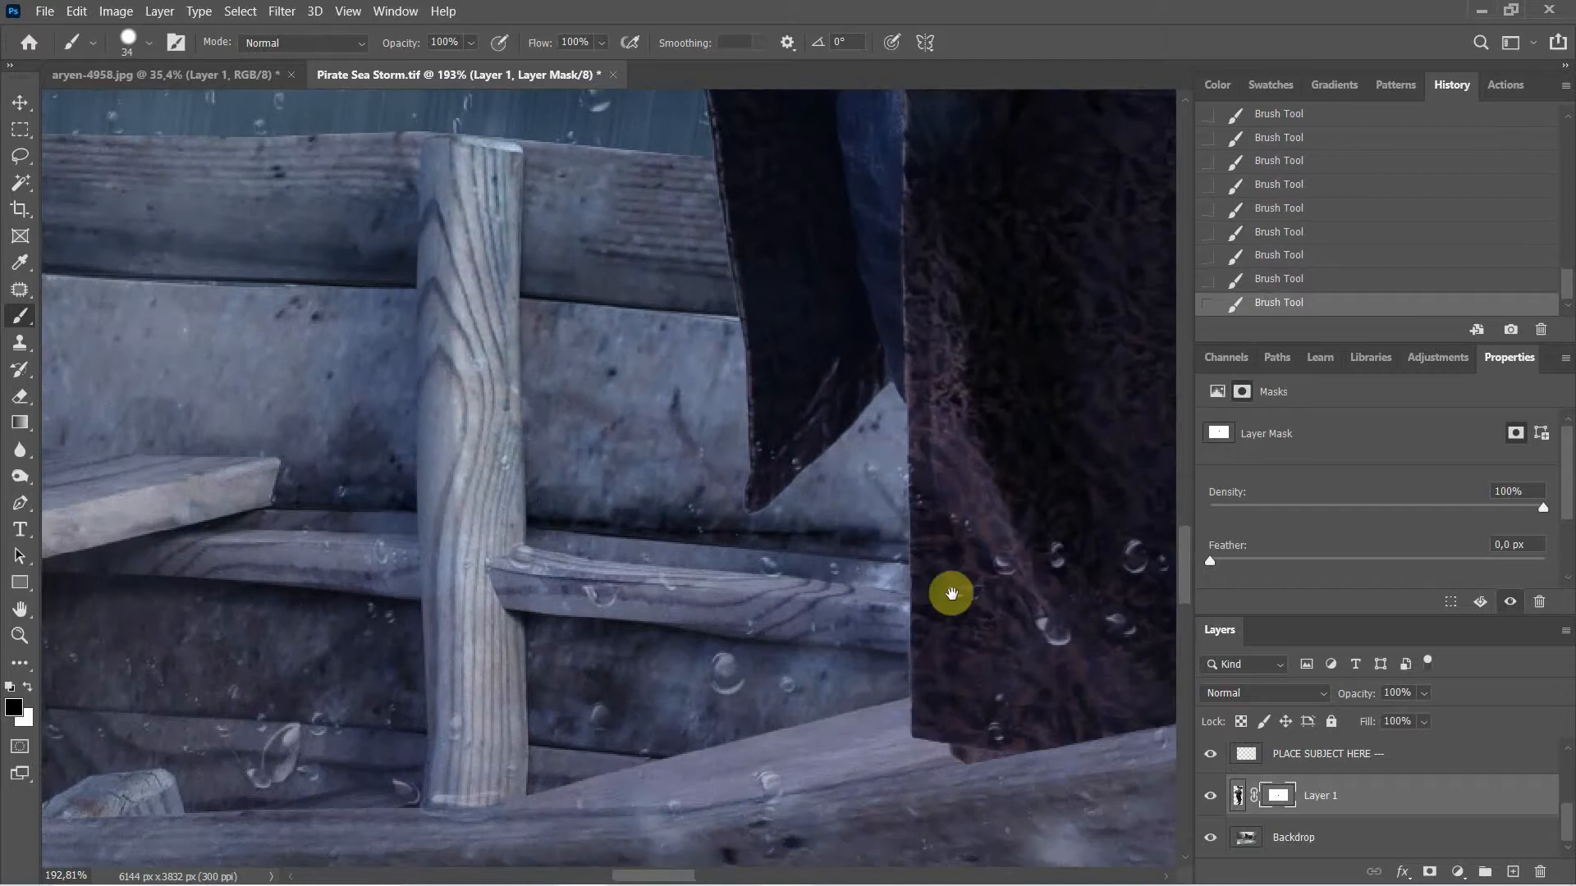
drag(950, 593, 1133, 744)
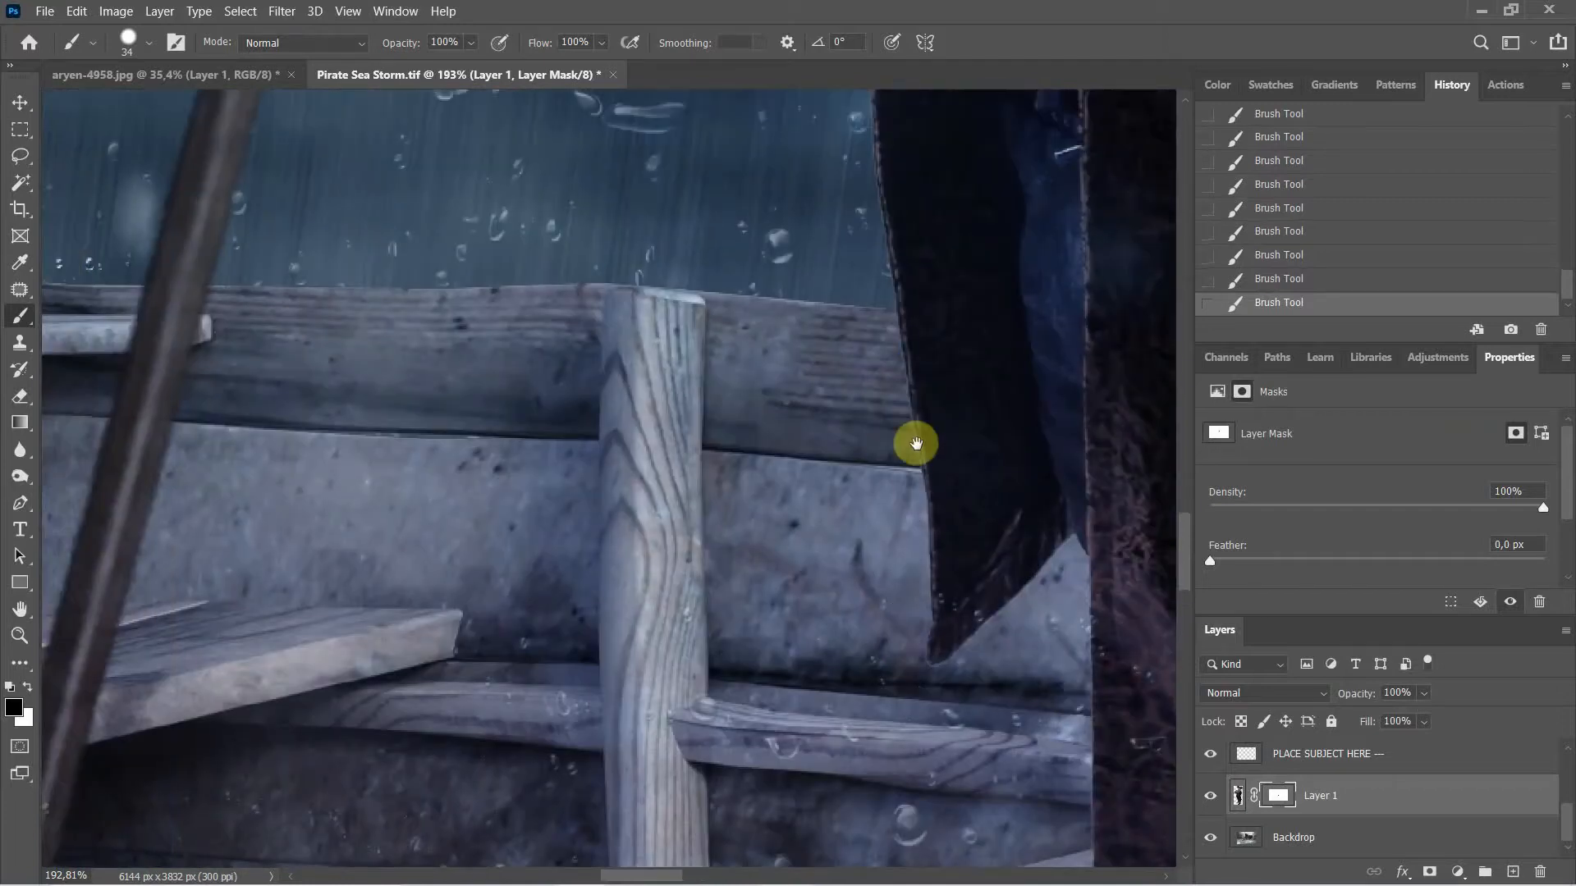
drag(921, 422, 1001, 750)
drag(992, 446, 981, 569)
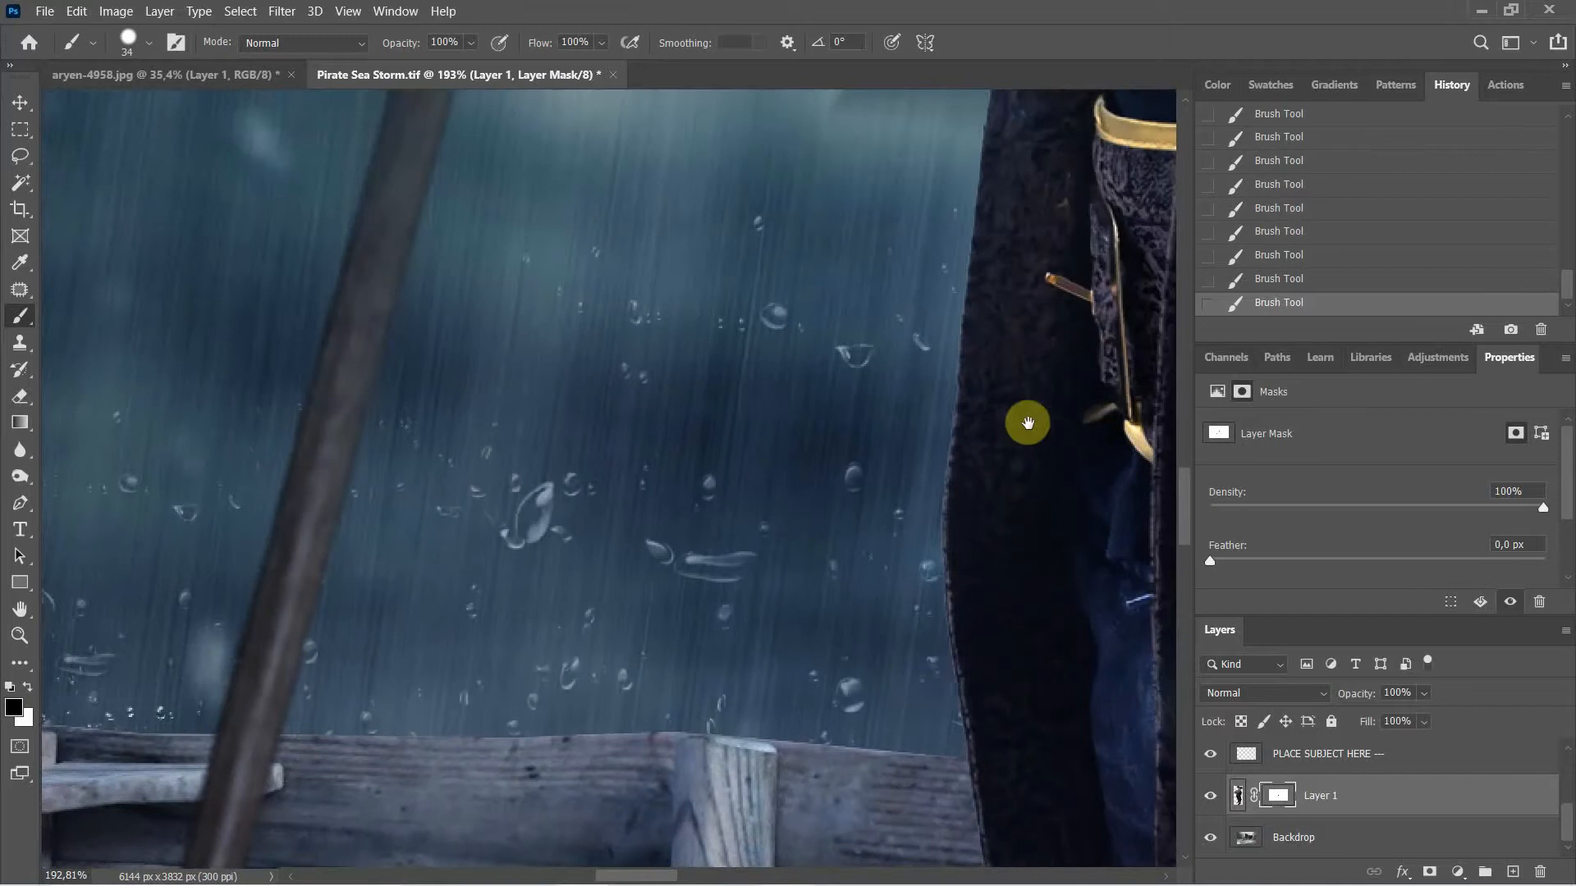
Step: Mask out the fringe beside the binocular edge and the boy's fingers
drag(1023, 422, 1042, 616)
drag(1062, 450, 1219, 608)
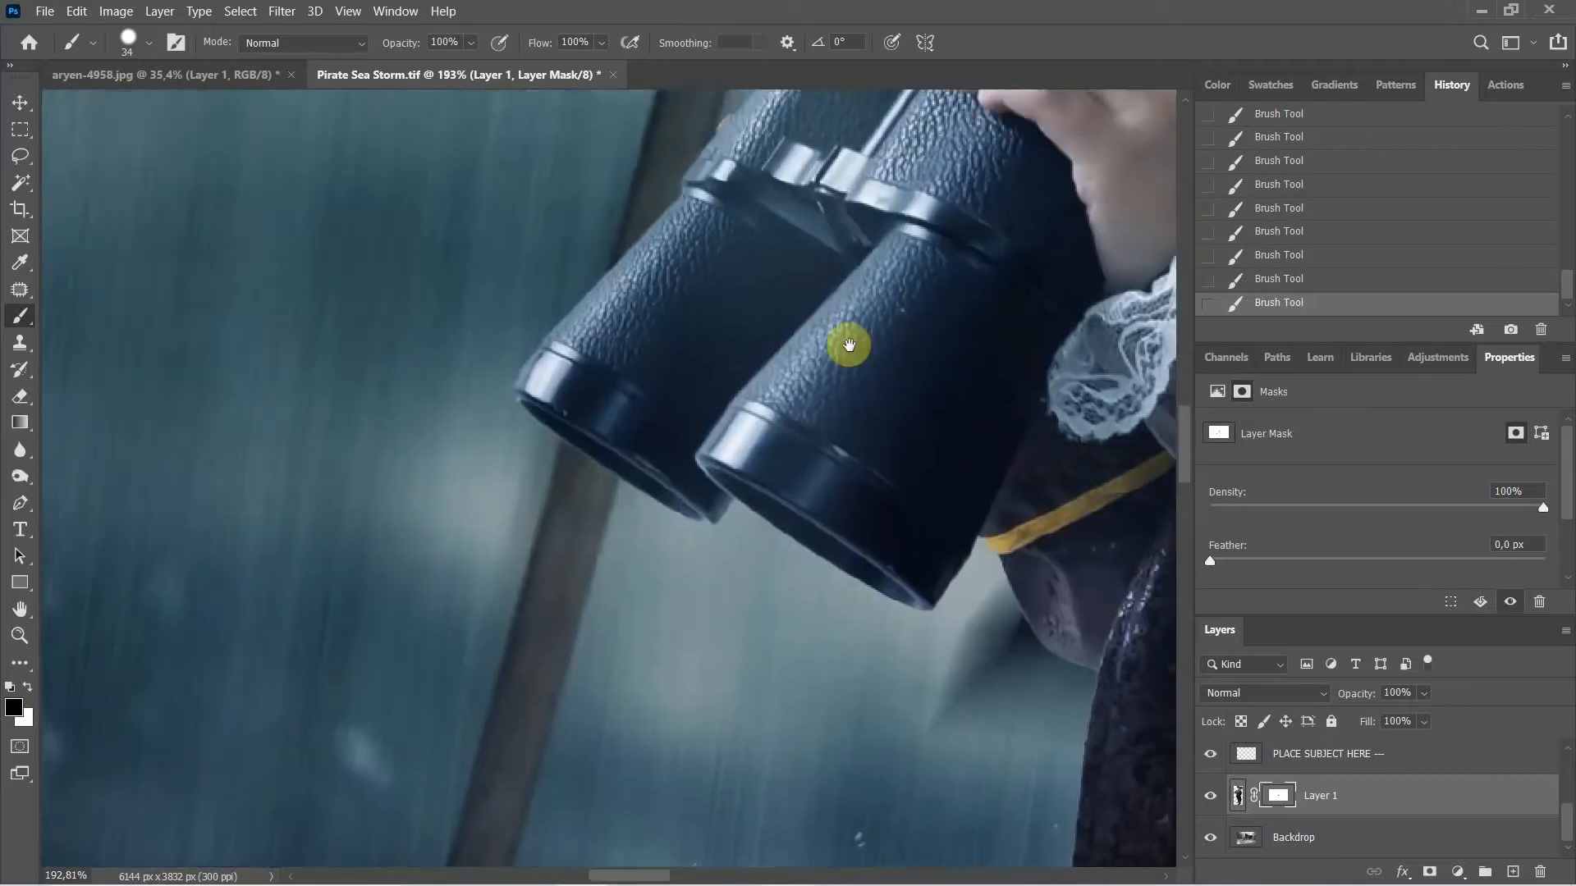
drag(848, 345, 1002, 569)
drag(928, 328, 746, 585)
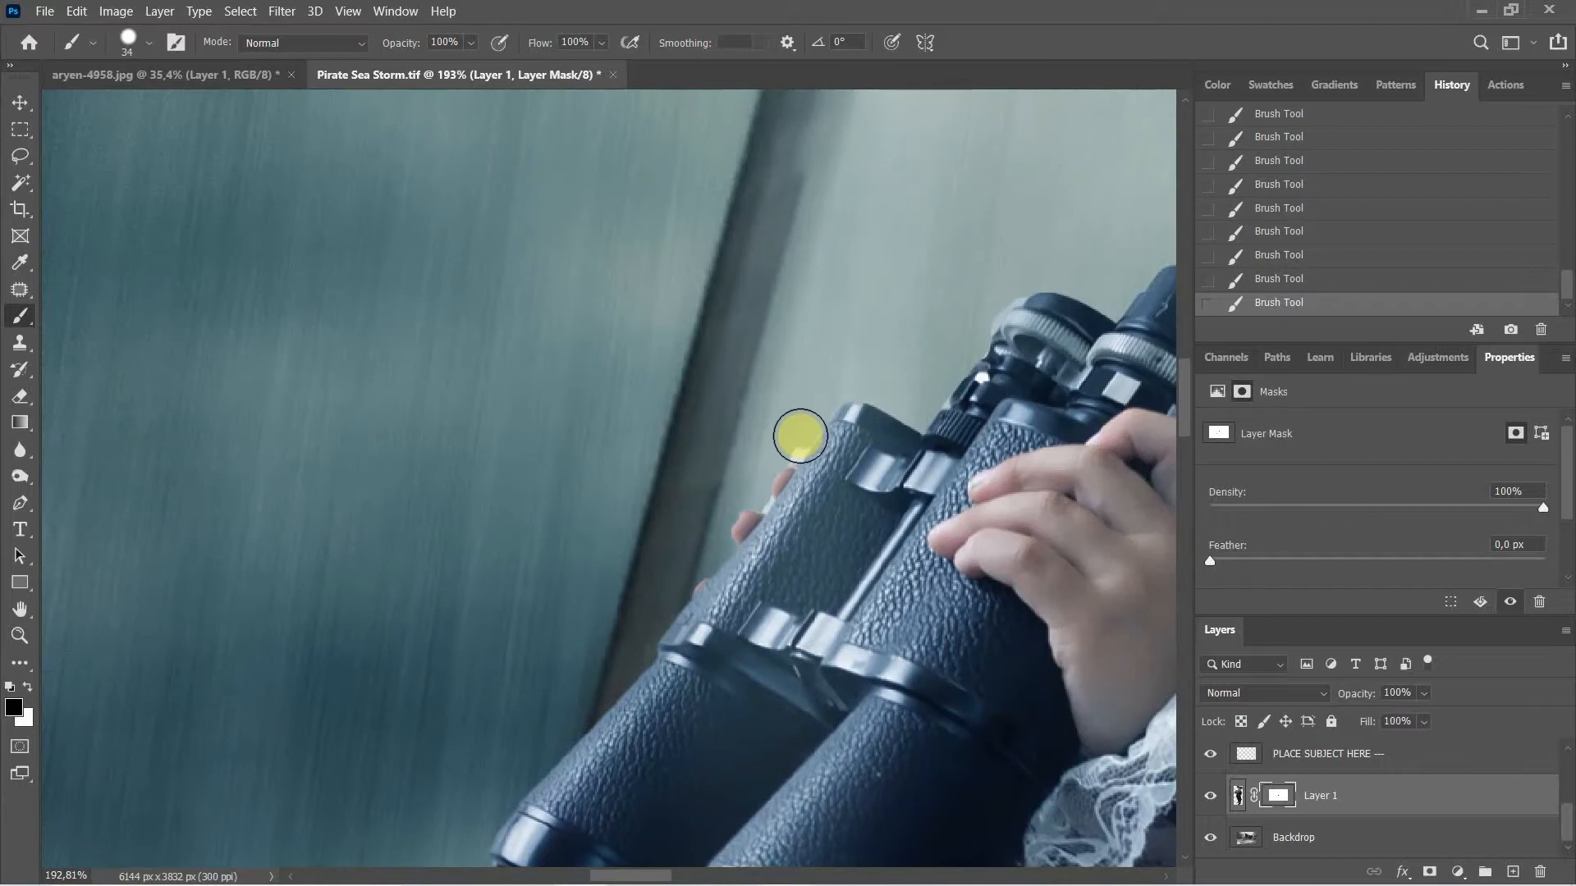
drag(798, 449, 785, 446)
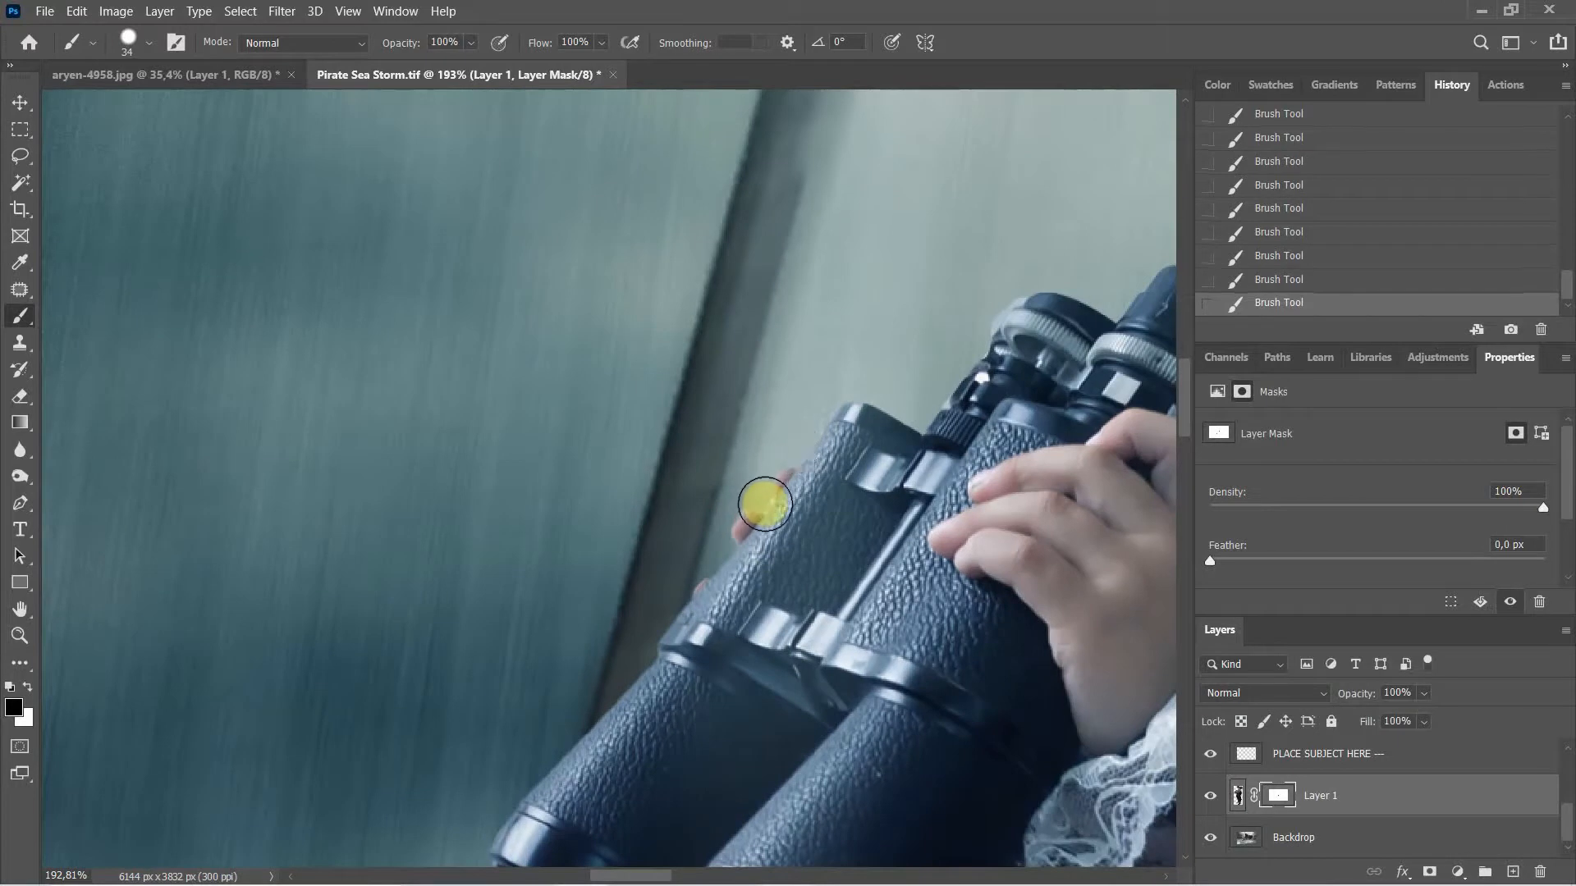
click(742, 482)
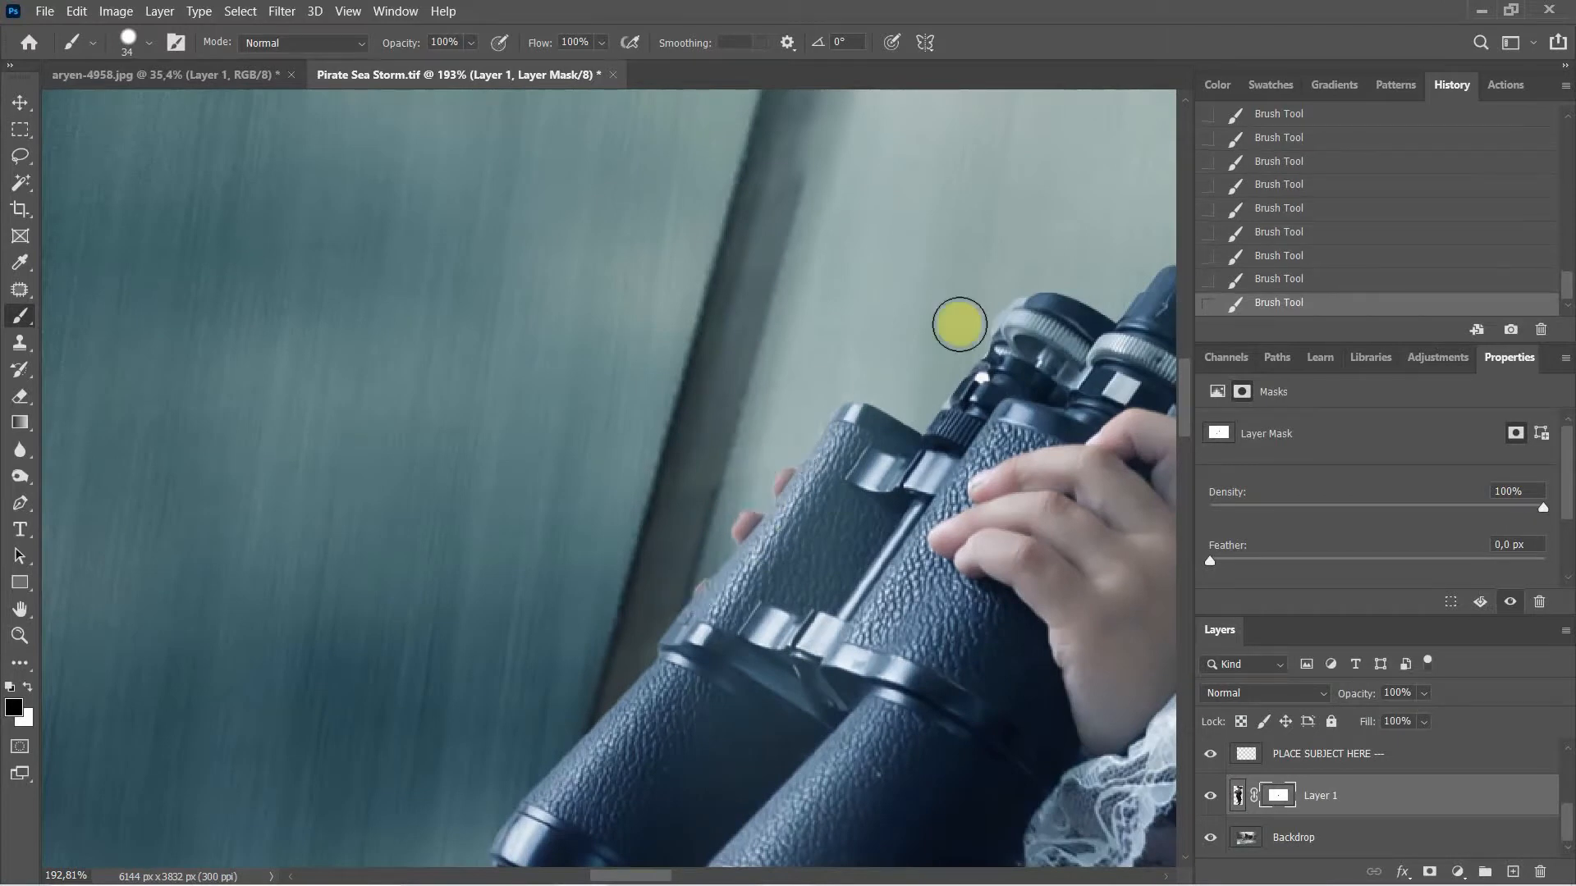
Step: Paint the mask beside the nose and down past the lips, chin and neck
drag(737, 398, 665, 435)
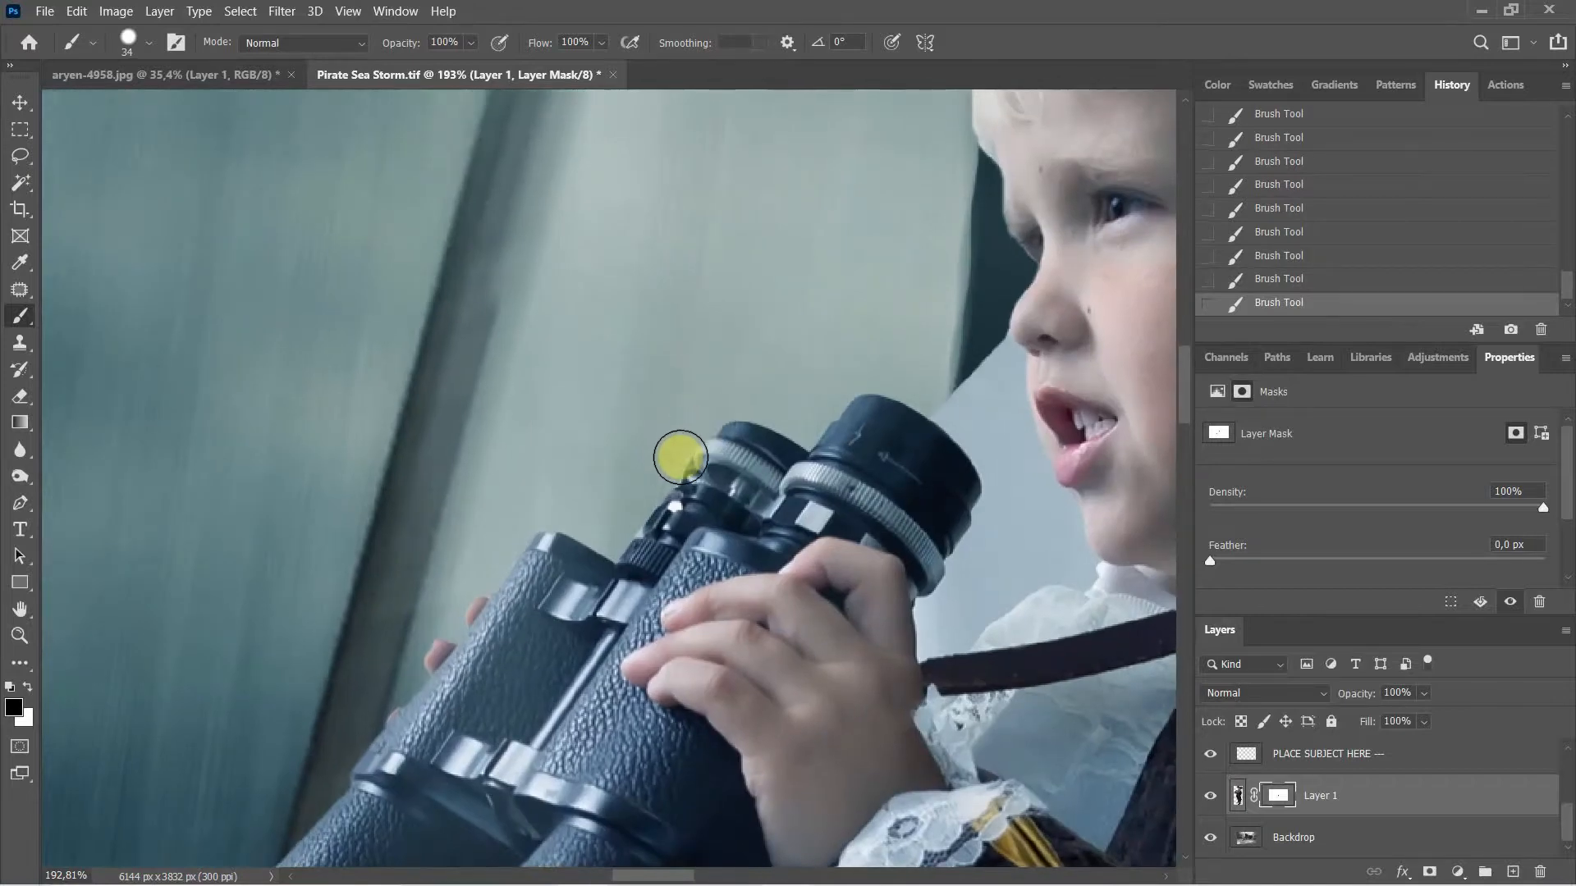
drag(894, 331, 796, 324)
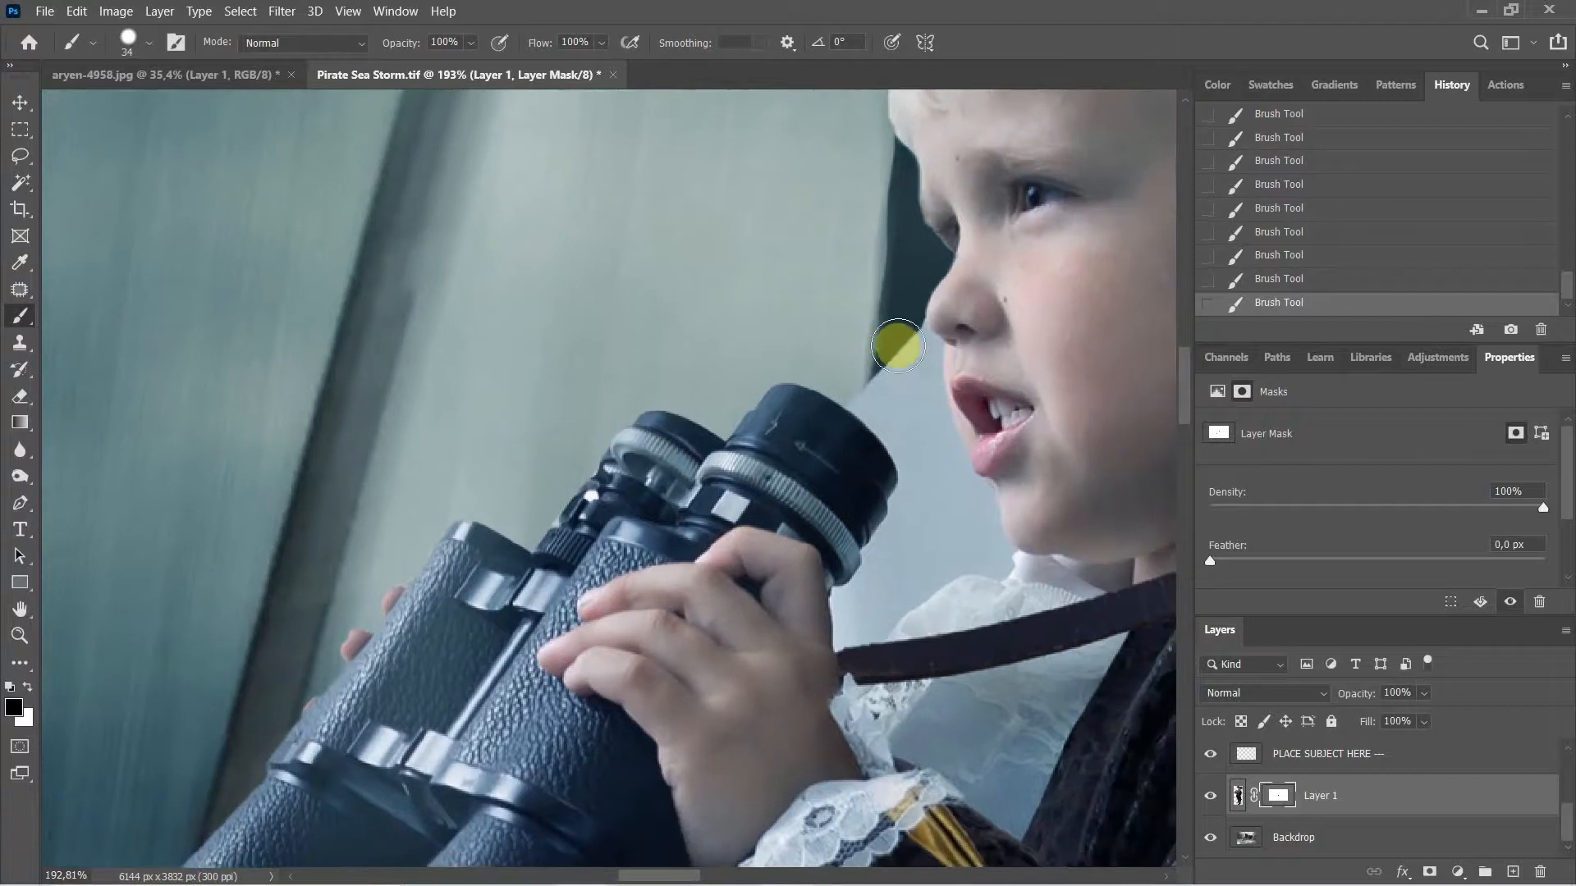
drag(898, 346, 908, 331)
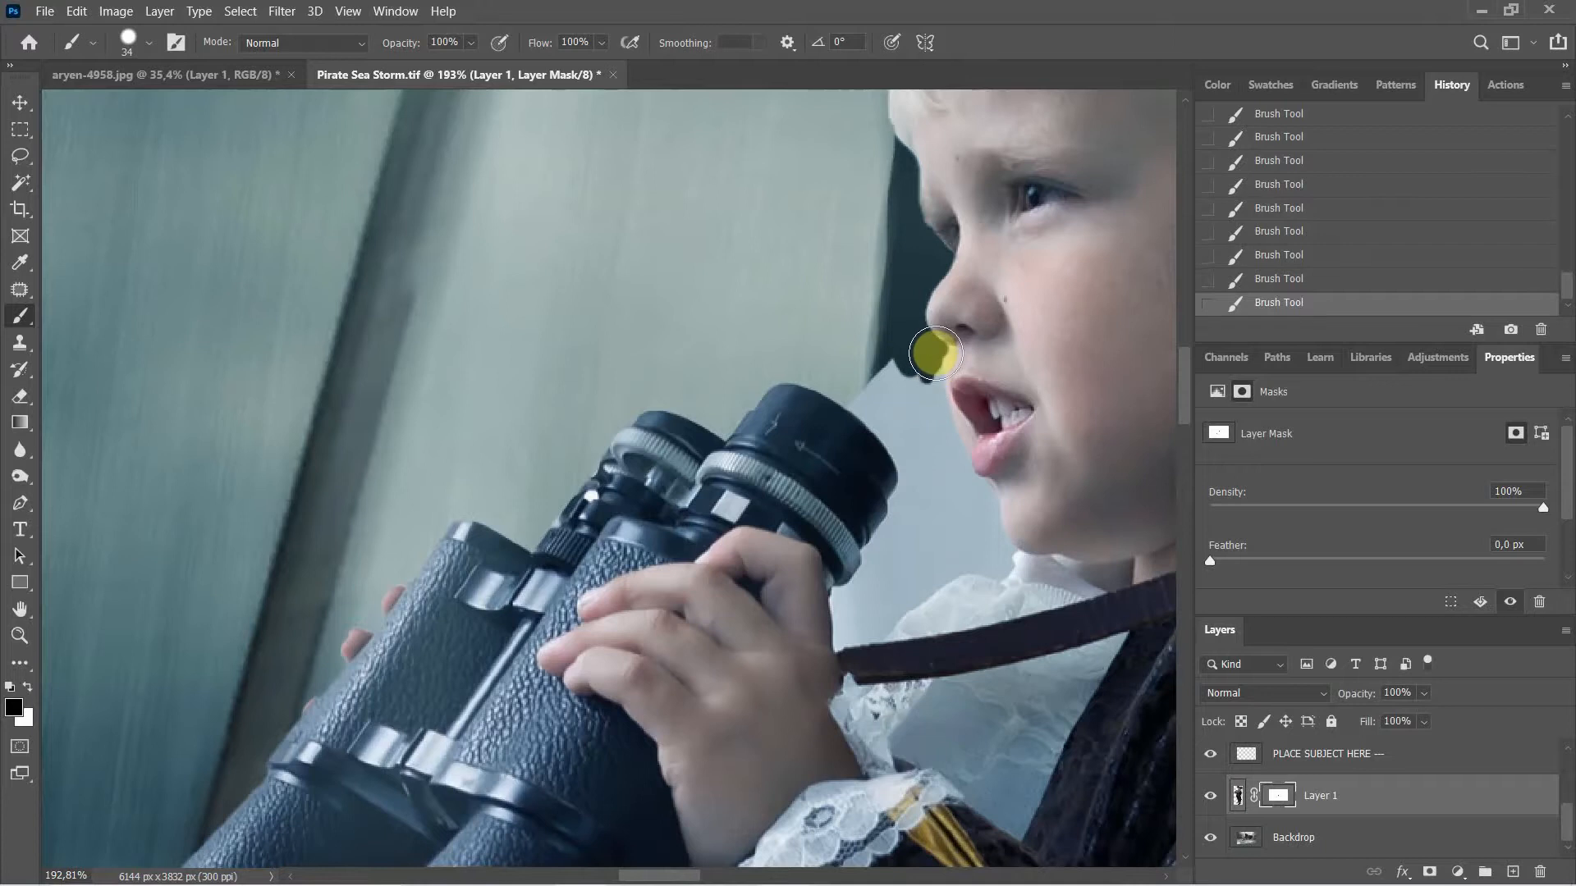
mouse_move(936, 354)
mouse_down()
mouse_move(964, 477)
mouse_move(908, 370)
mouse_move(881, 356)
mouse_move(883, 403)
mouse_move(861, 393)
mouse_move(885, 424)
mouse_move(852, 394)
mouse_move(915, 482)
mouse_move(893, 438)
mouse_move(914, 481)
mouse_move(910, 444)
mouse_move(932, 473)
mouse_move(936, 441)
mouse_move(968, 456)
mouse_move(958, 480)
mouse_move(985, 493)
mouse_move(961, 463)
mouse_move(1001, 550)
mouse_up()
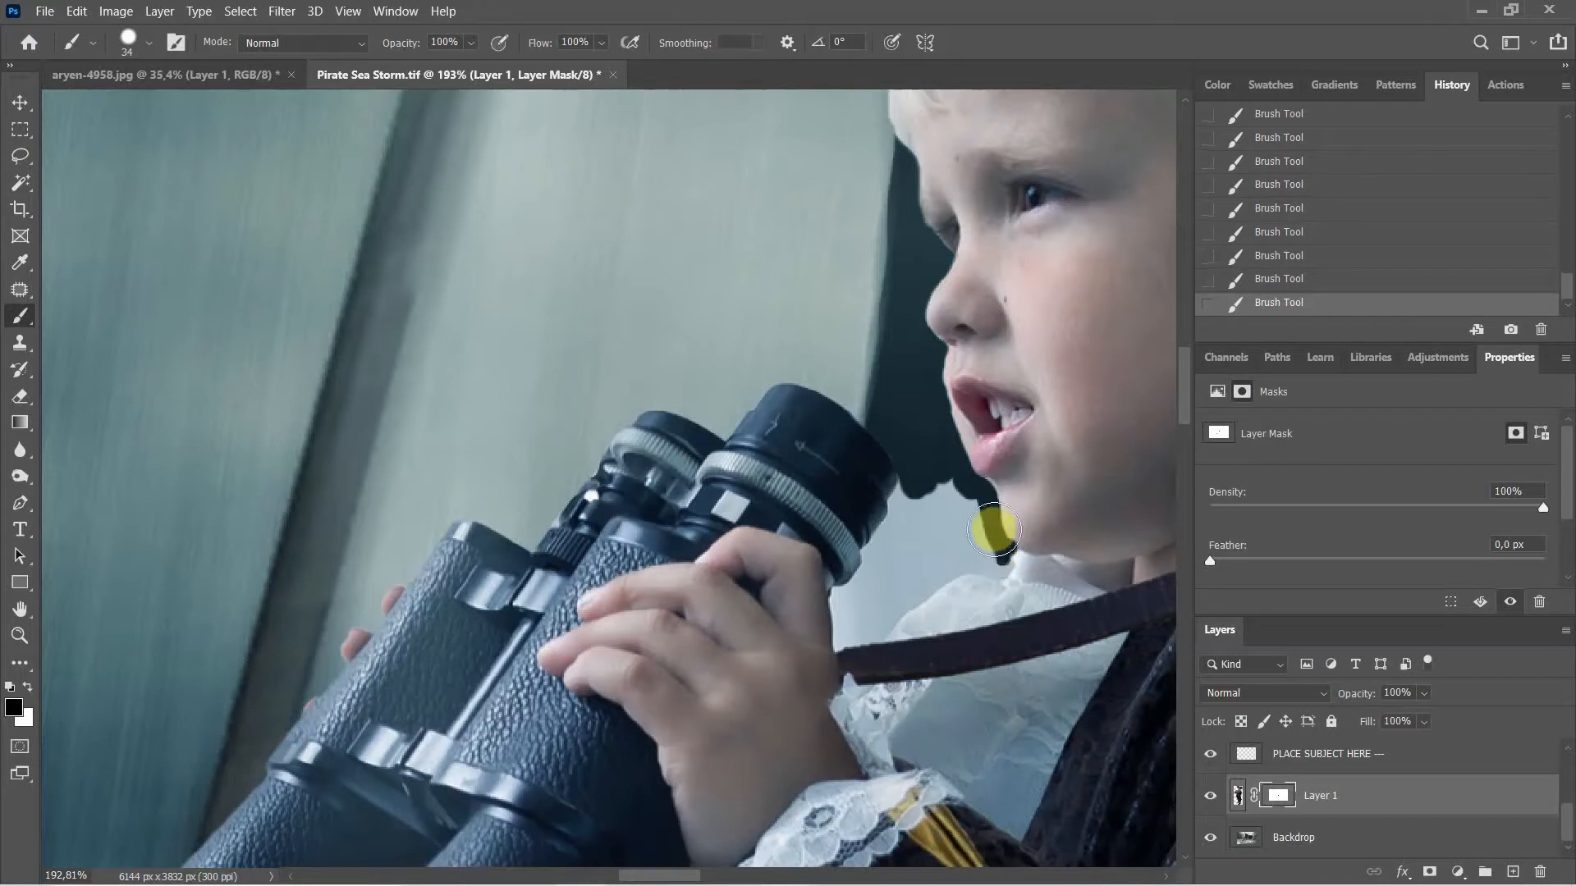
mouse_move(994, 530)
mouse_down()
mouse_move(1001, 577)
mouse_move(958, 565)
mouse_move(998, 574)
mouse_up()
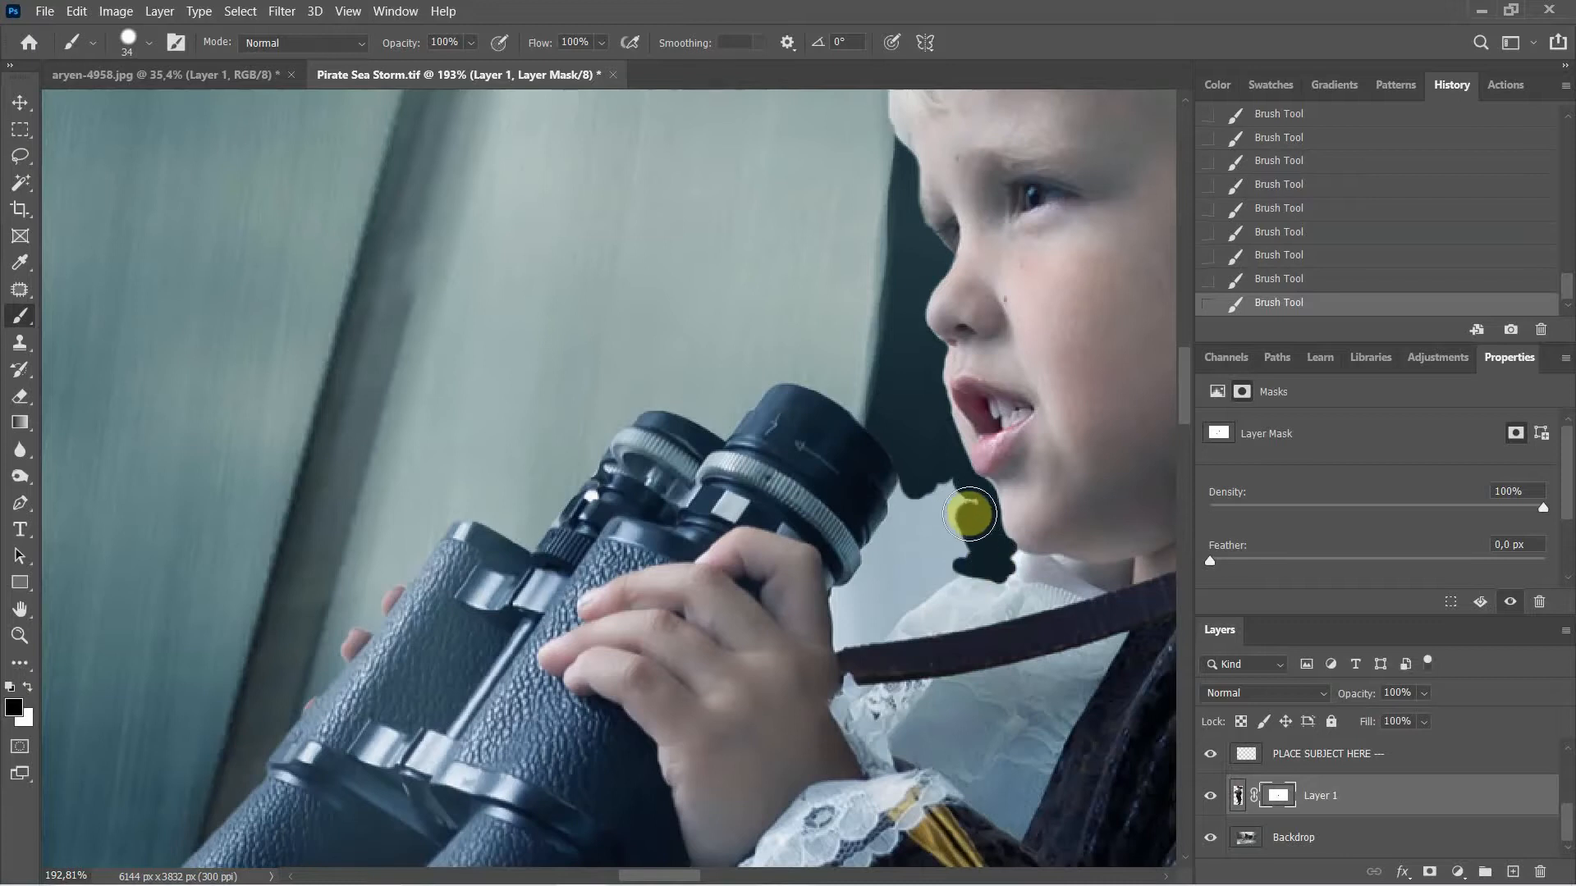
drag(943, 529, 943, 509)
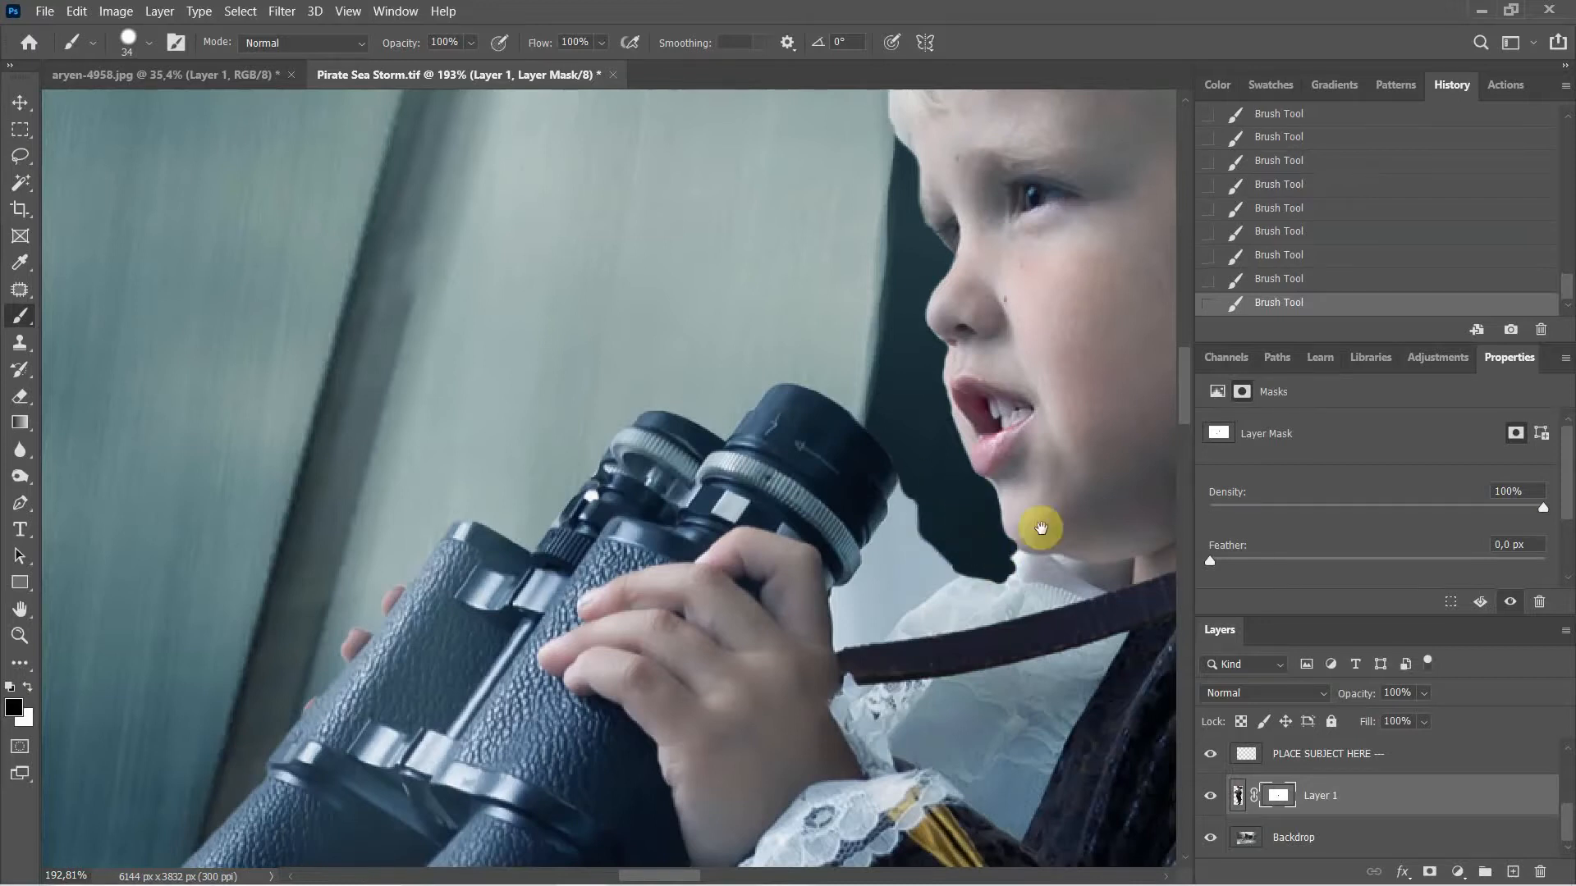
drag(1041, 528, 1163, 463)
mouse_move(1052, 509)
mouse_down()
mouse_move(1071, 496)
mouse_move(1059, 525)
mouse_move(1040, 509)
mouse_move(1000, 549)
mouse_up()
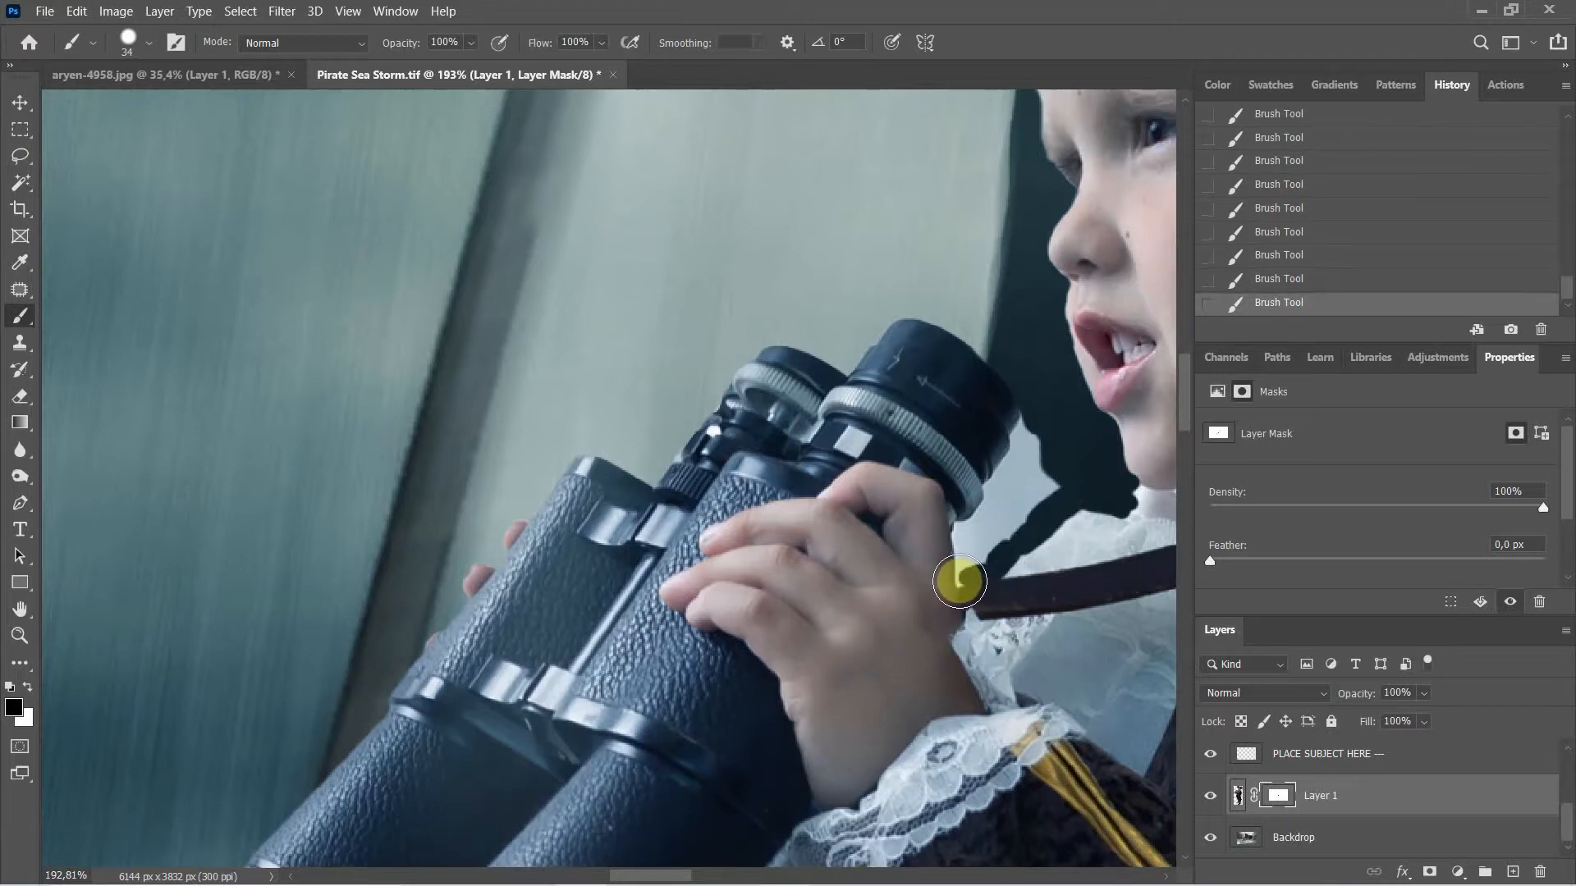
Step: Mask along the hand, strap and binocular edges, then the chin and neck edge
drag(957, 584, 957, 551)
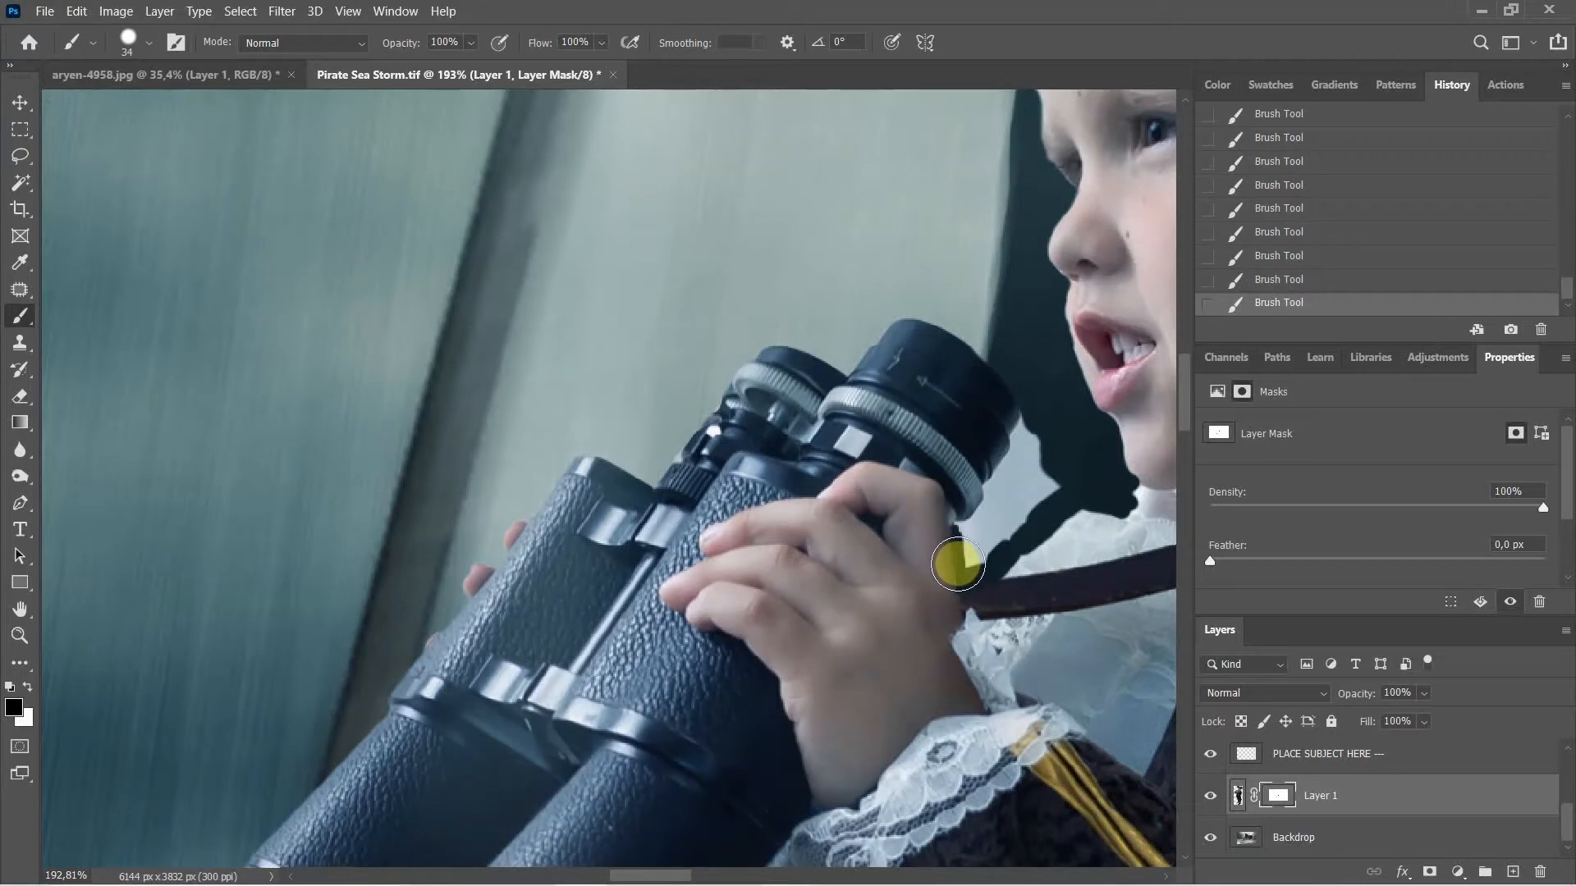
drag(960, 583, 954, 539)
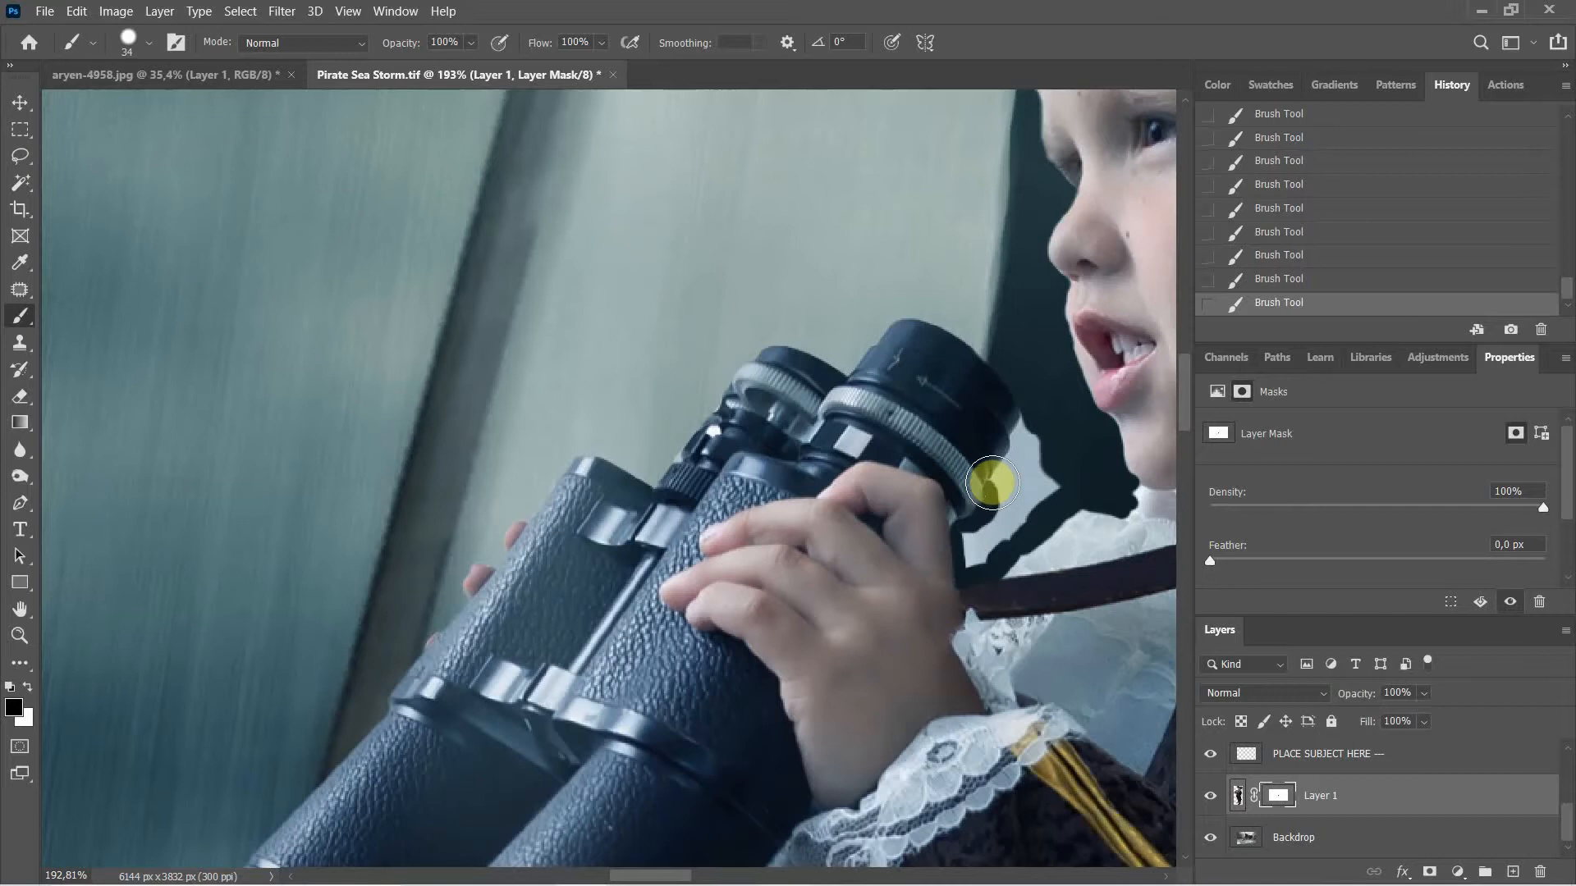
mouse_move(993, 483)
mouse_down()
mouse_move(1056, 421)
mouse_move(1014, 434)
mouse_move(1026, 420)
mouse_move(1017, 447)
mouse_move(1027, 435)
mouse_move(1037, 469)
mouse_move(1002, 529)
mouse_move(962, 543)
mouse_move(966, 526)
mouse_move(970, 558)
mouse_move(967, 535)
mouse_move(975, 563)
mouse_move(1018, 517)
mouse_up()
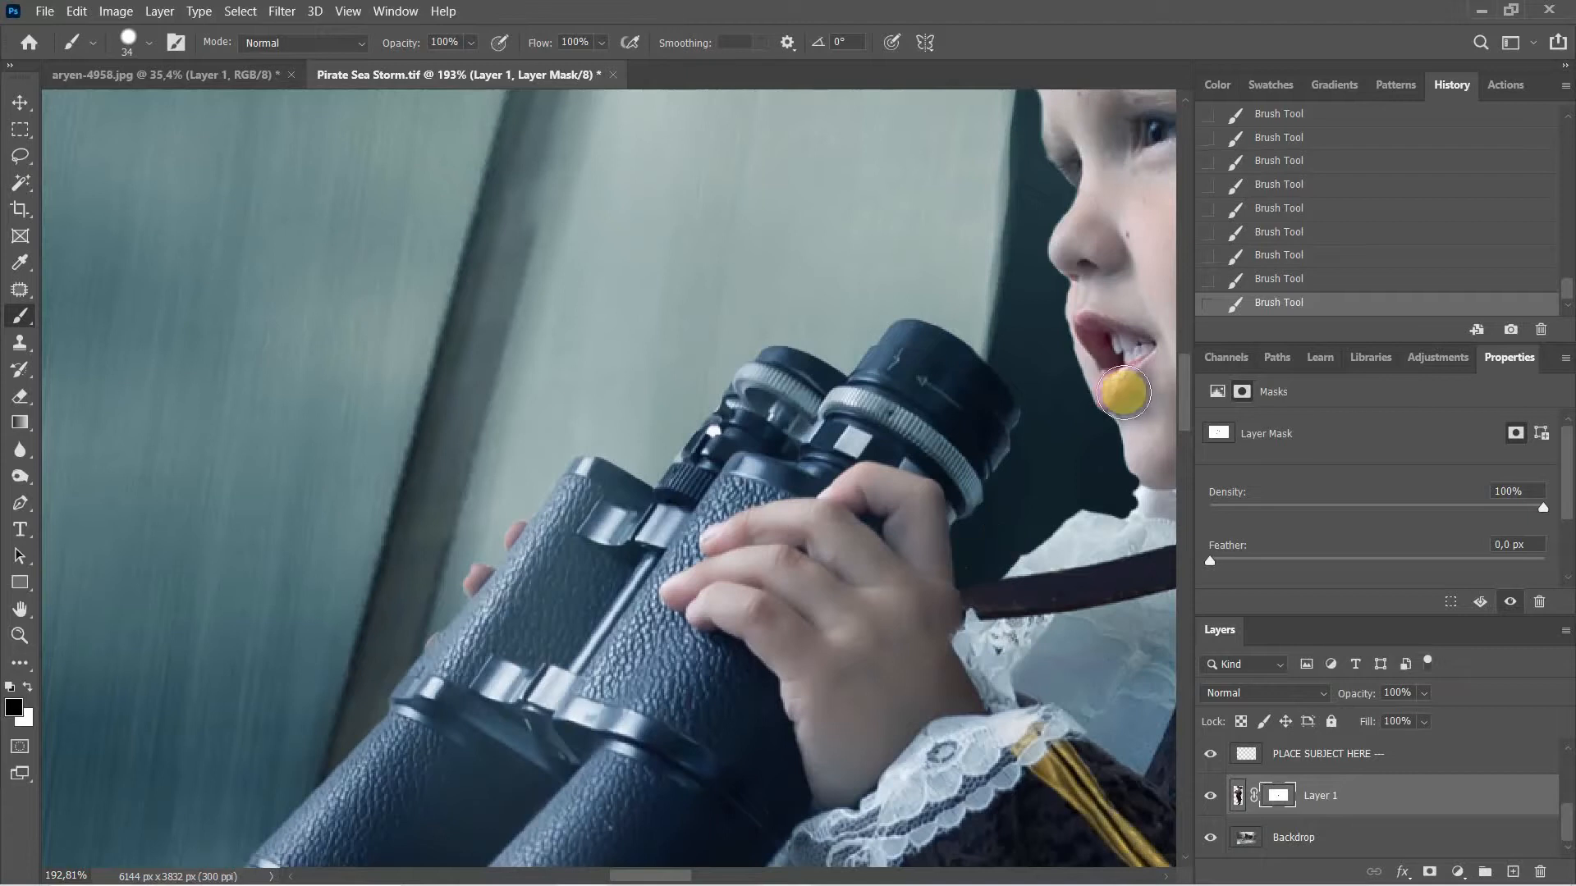
drag(1132, 394, 808, 343)
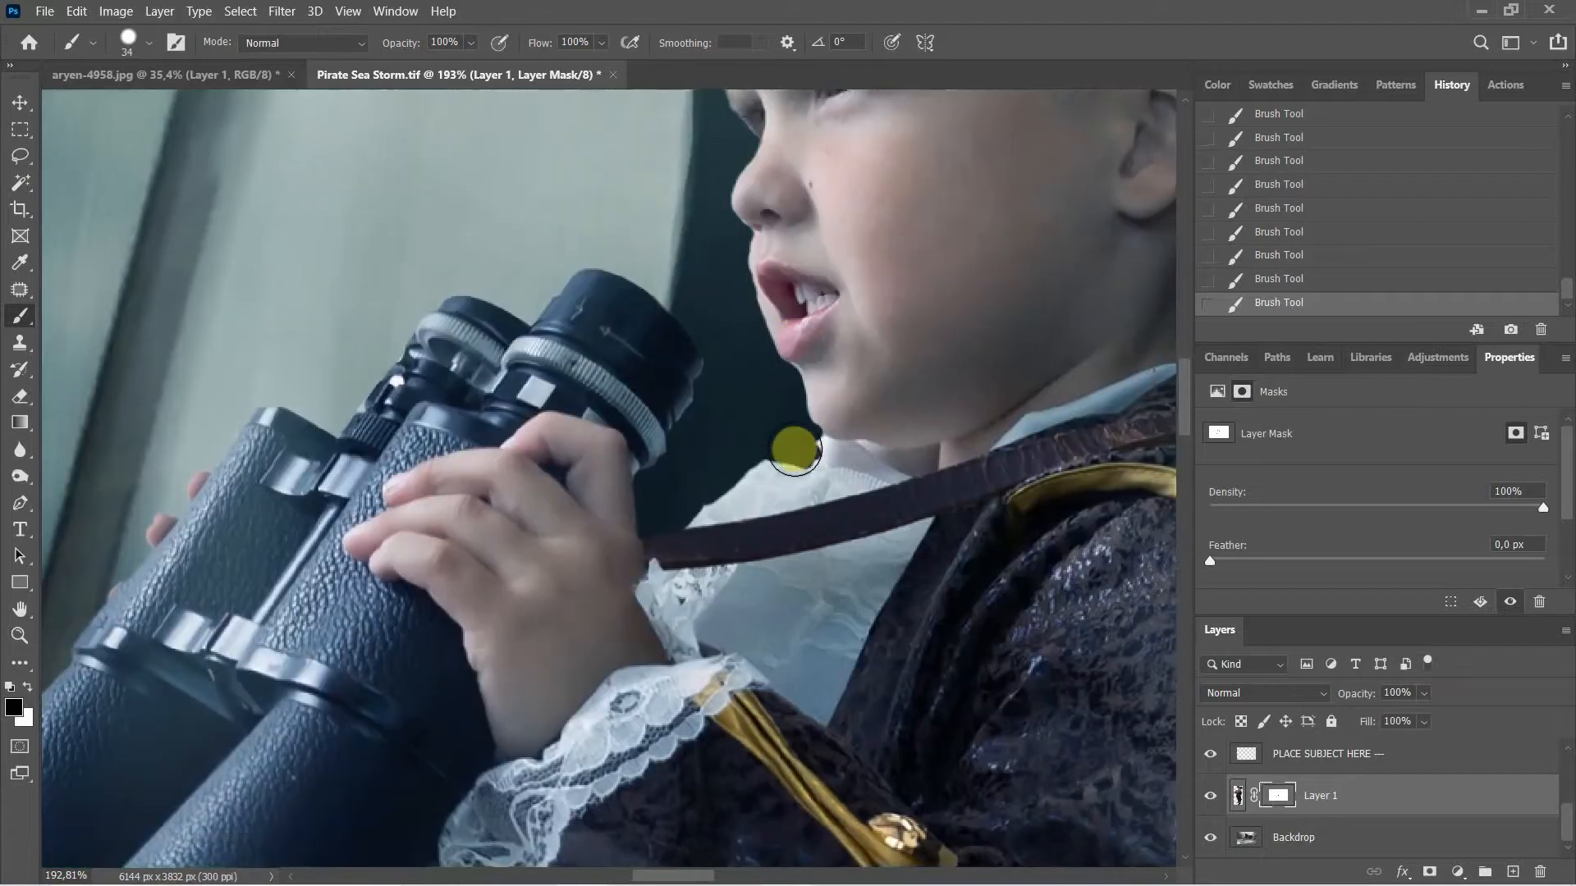
mouse_move(904, 426)
mouse_down()
mouse_move(782, 378)
mouse_move(811, 415)
mouse_move(764, 378)
mouse_move(814, 460)
mouse_up()
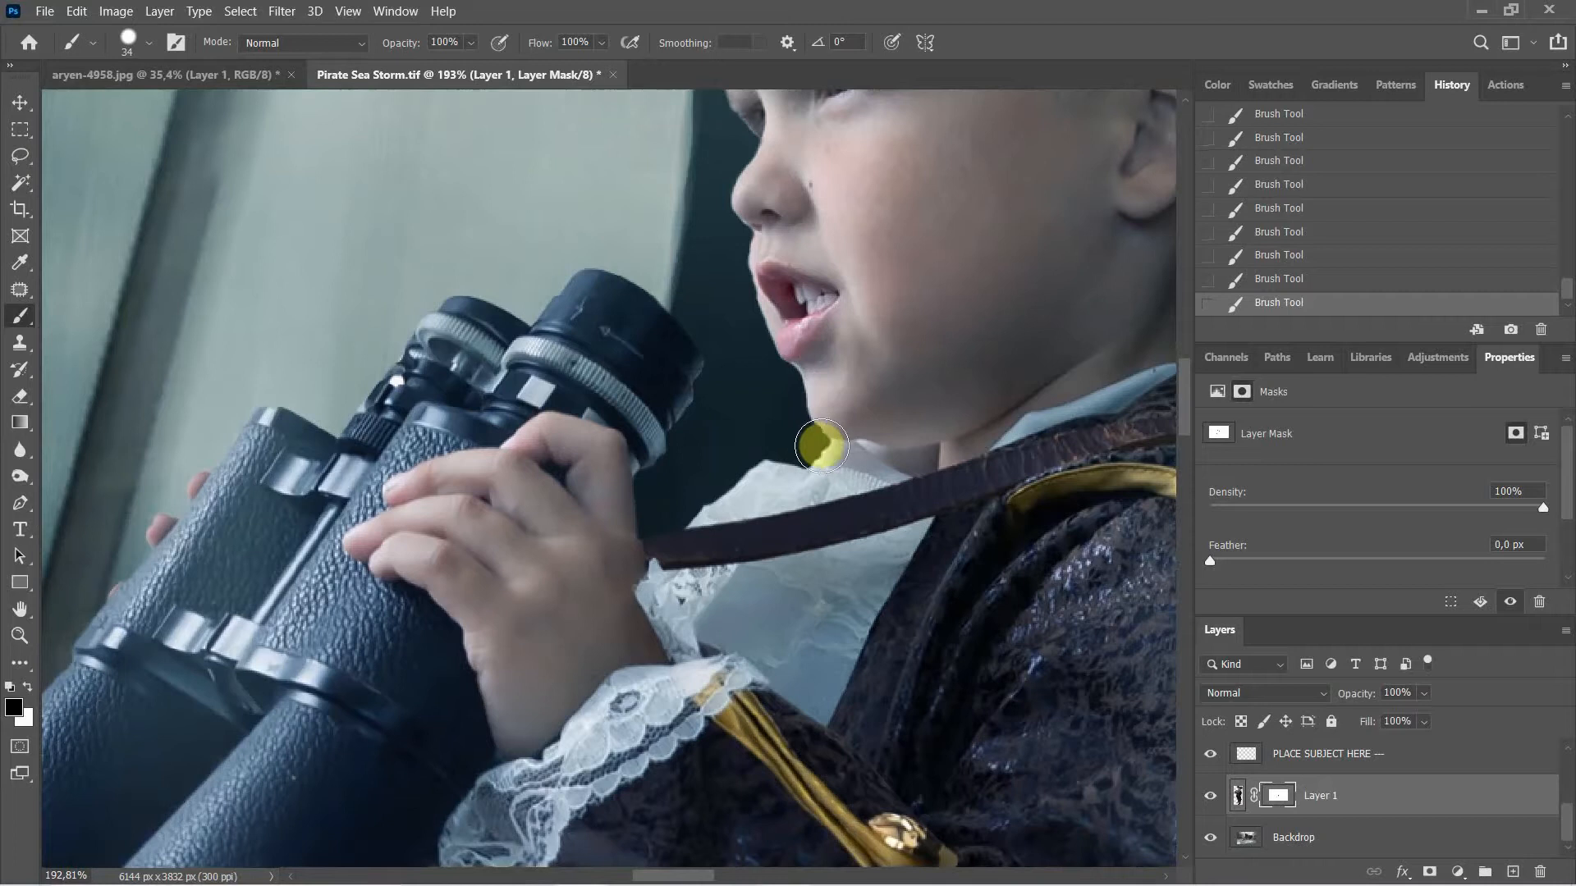
mouse_move(805, 450)
mouse_down()
mouse_move(730, 431)
mouse_move(693, 490)
mouse_move(744, 442)
mouse_move(772, 441)
mouse_move(698, 482)
mouse_move(726, 419)
mouse_move(879, 633)
mouse_up()
Step: Pan up to the hat, zoom out to the full pirate scene, and select the Move tool
key(space)
drag(826, 518, 773, 461)
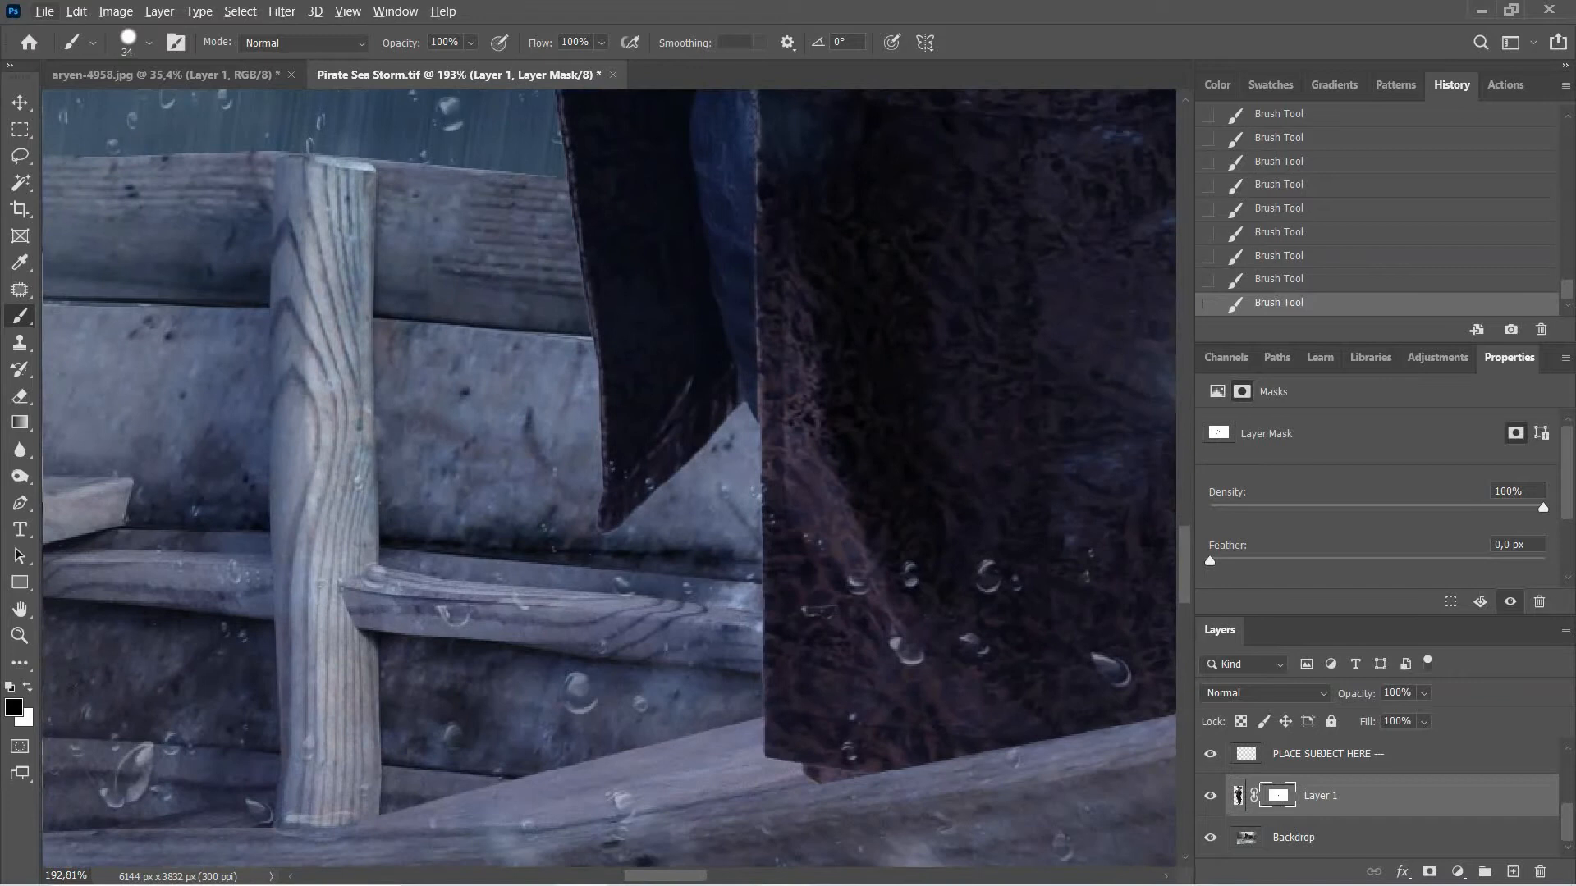
scroll(895, 447, down, 12)
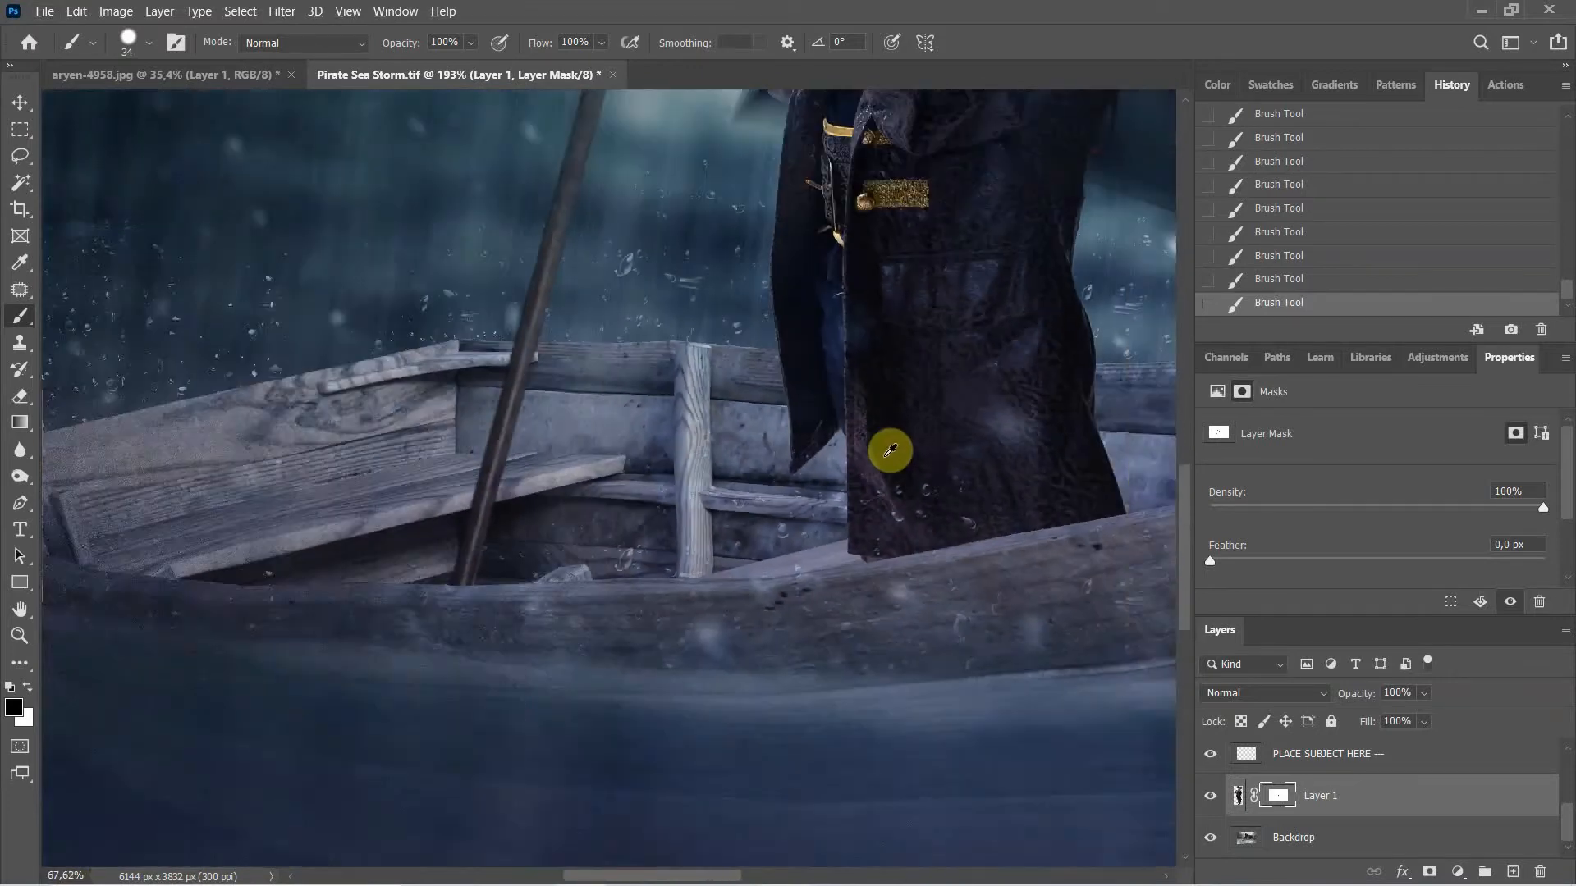
scroll(890, 450, down, 6)
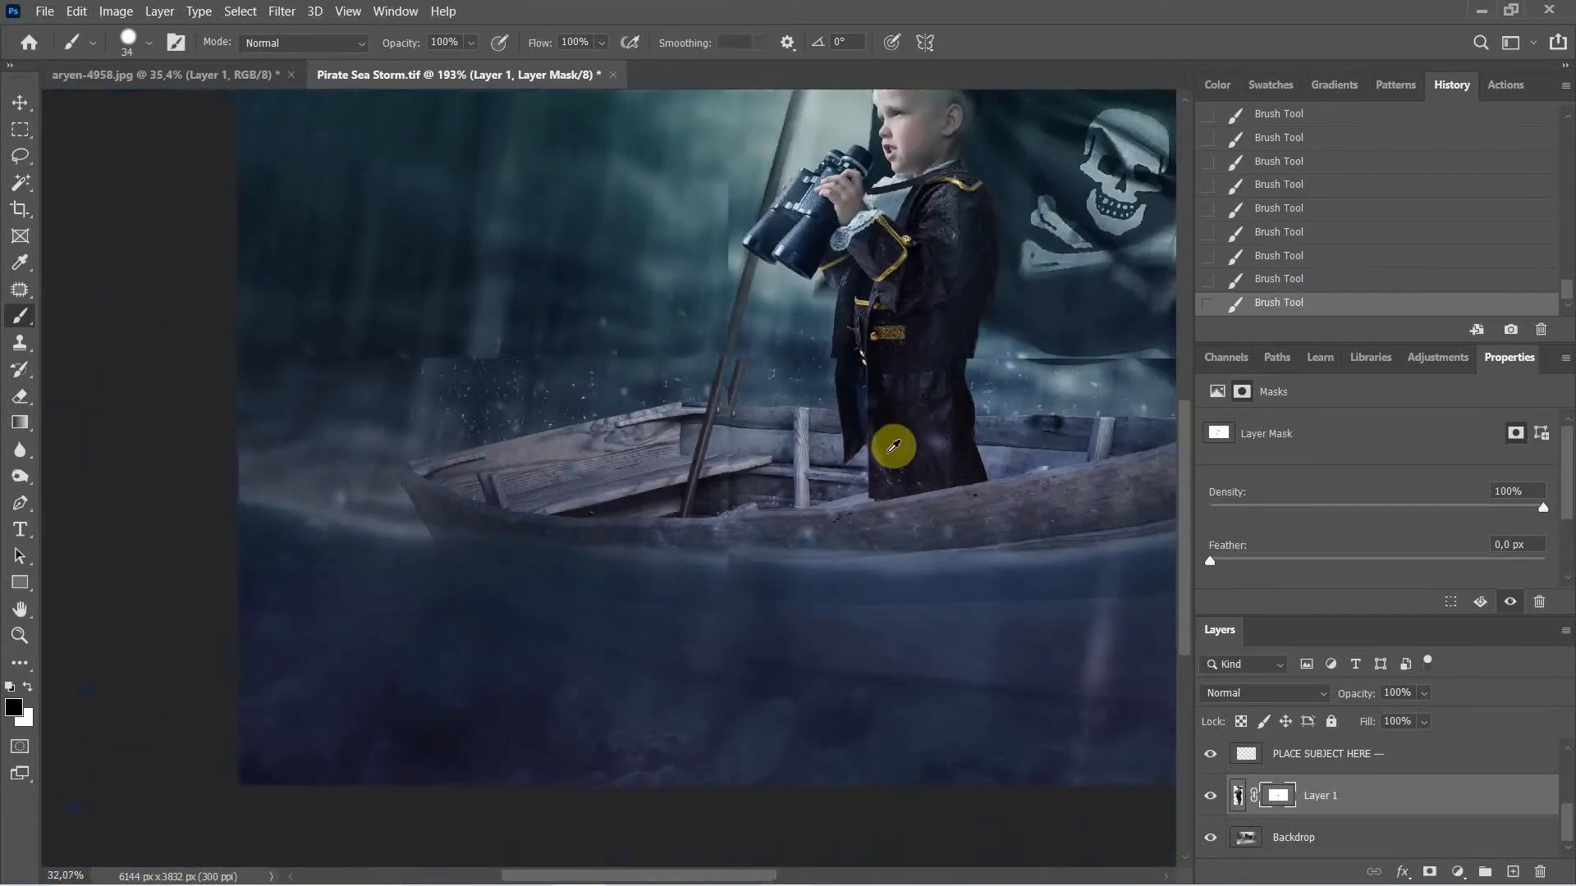
scroll(894, 444, down, 3)
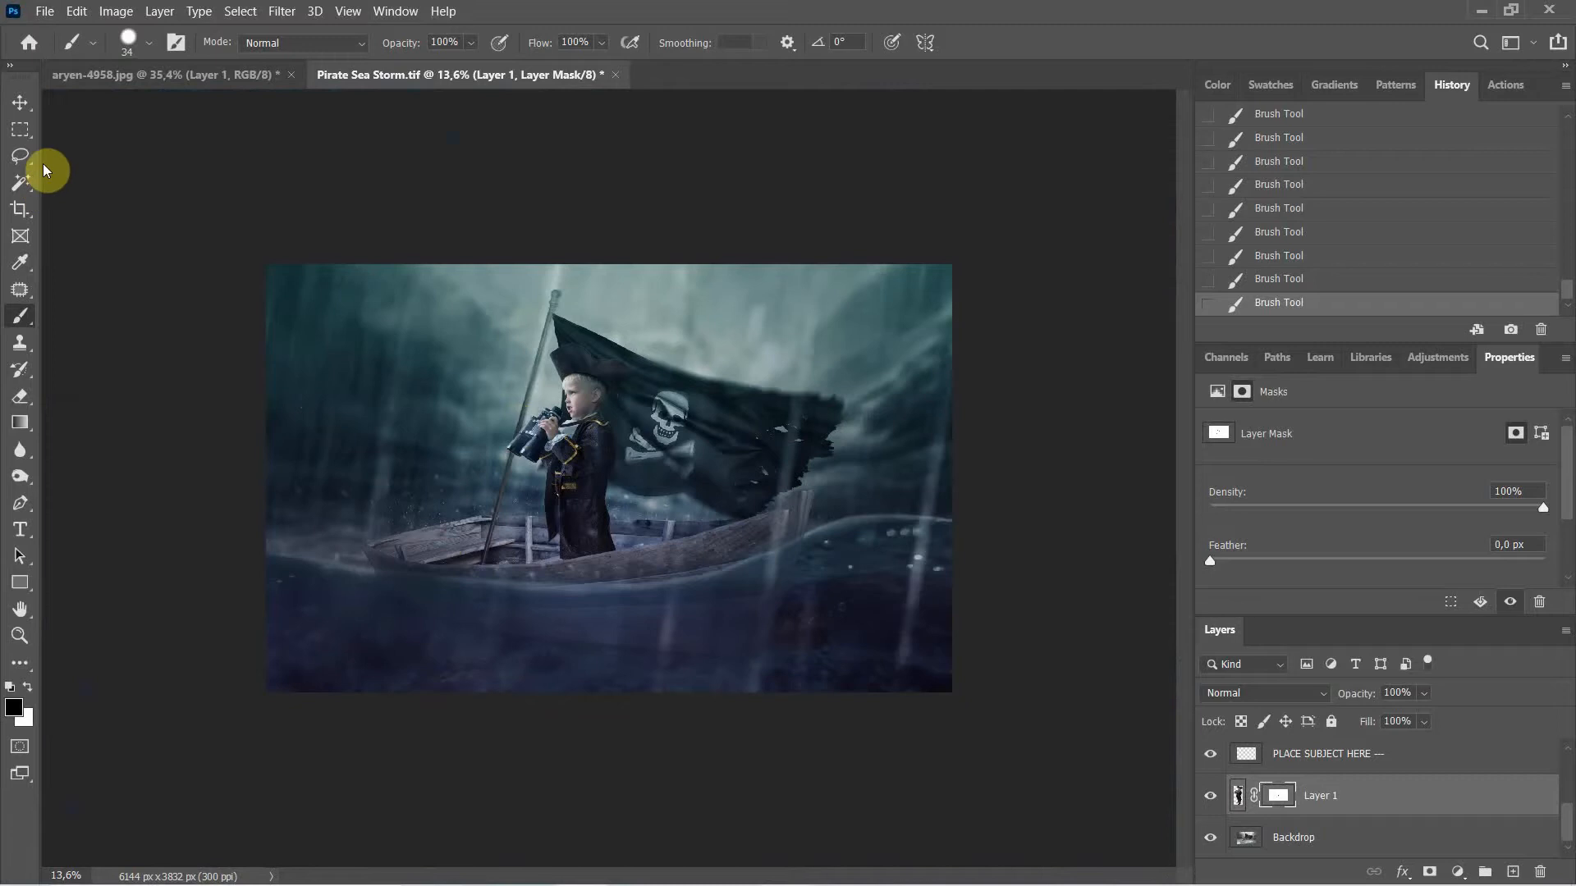
click(20, 104)
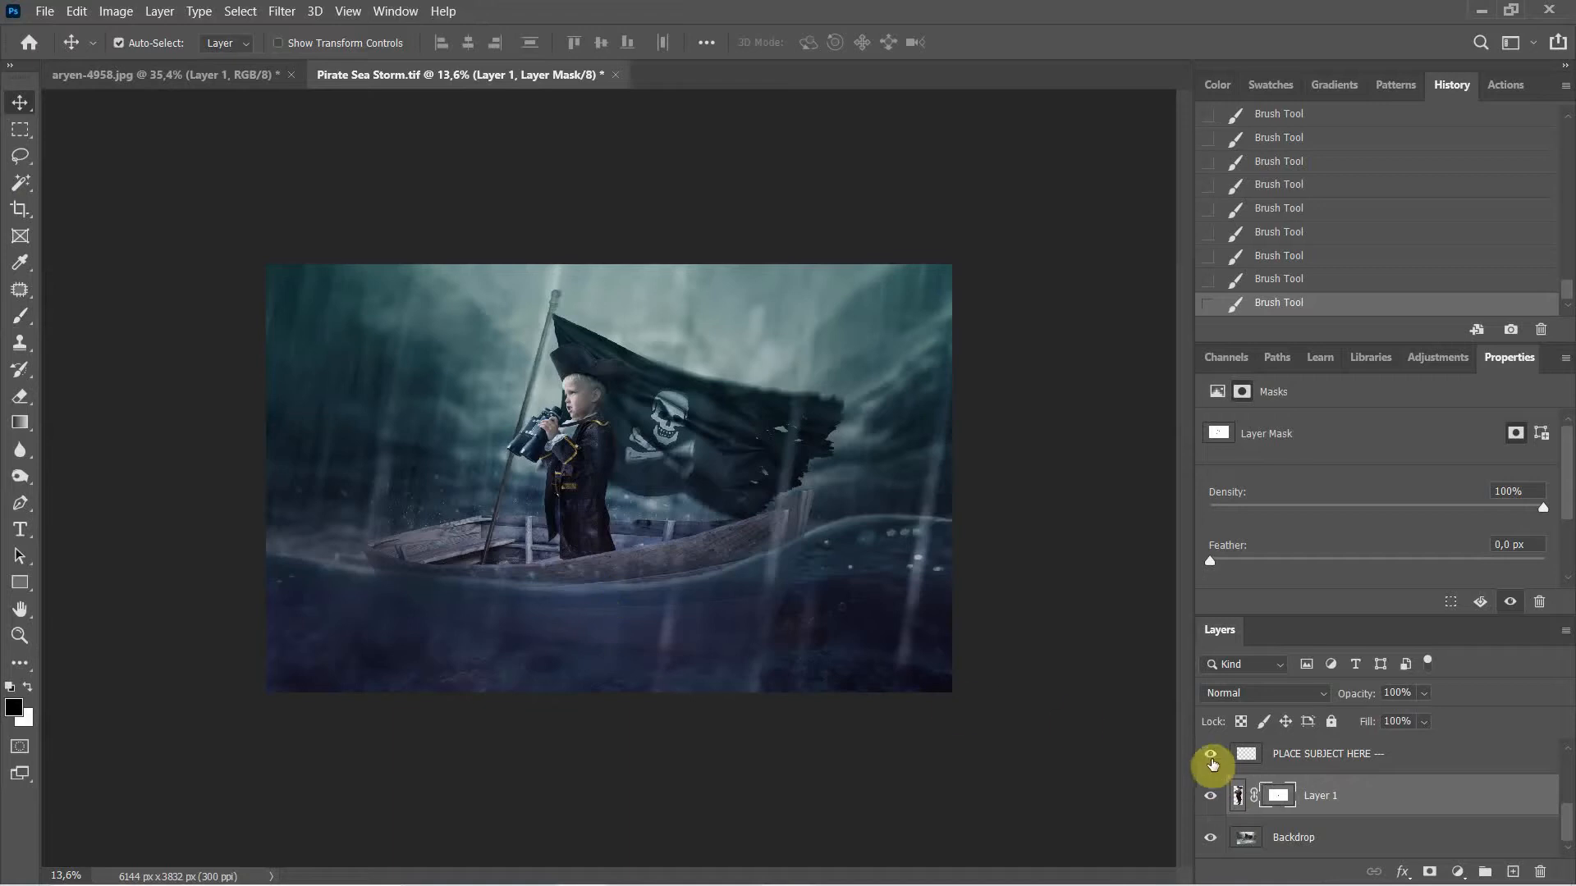
scroll(1212, 775, up, 1)
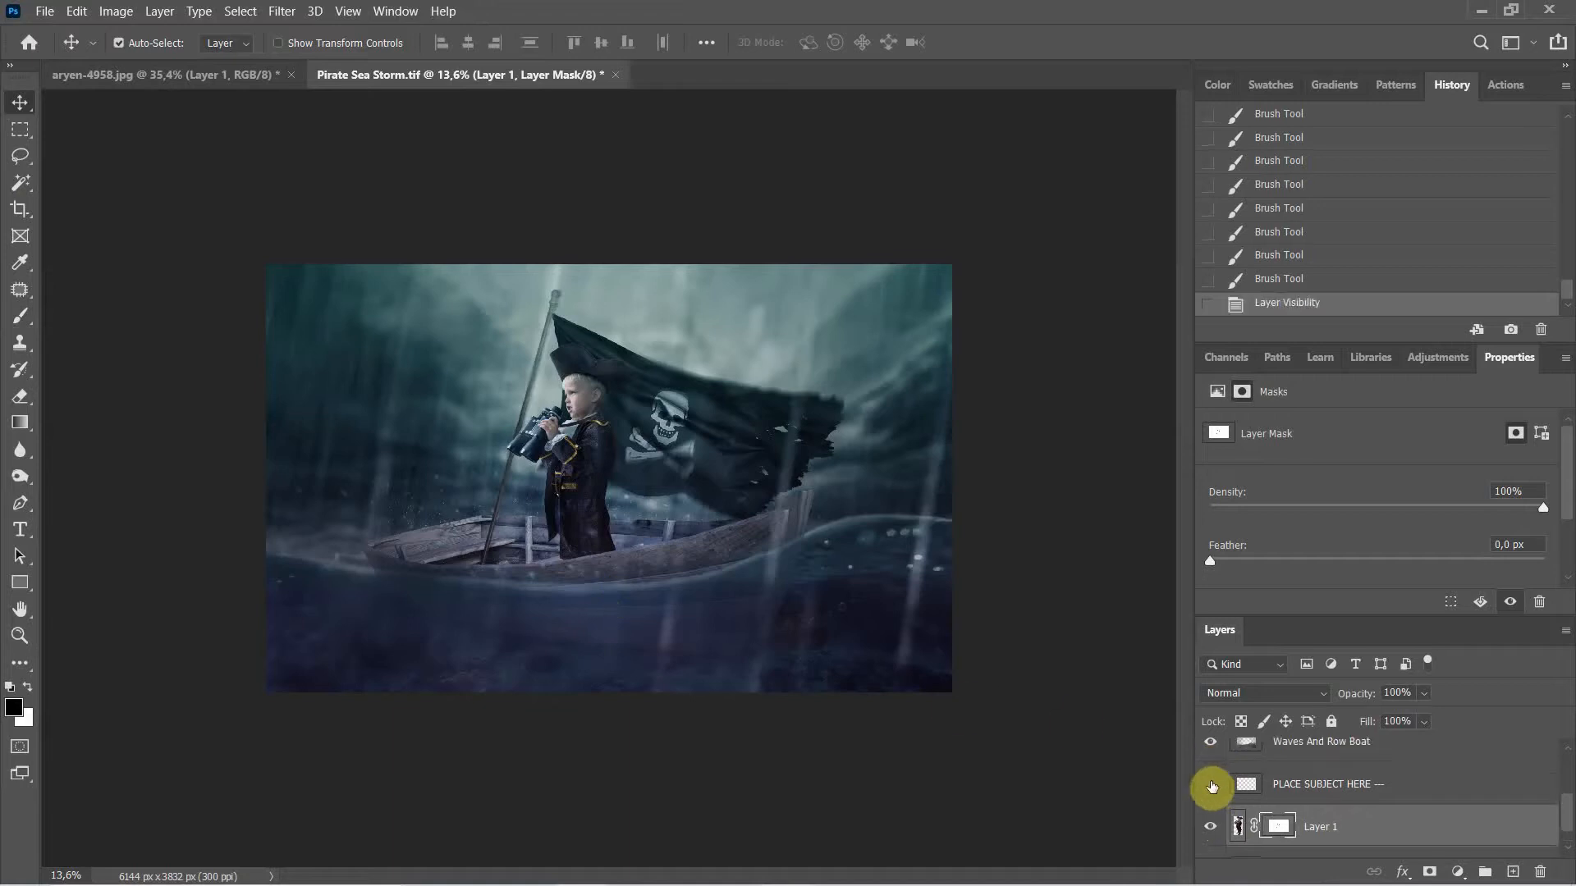
click(1212, 756)
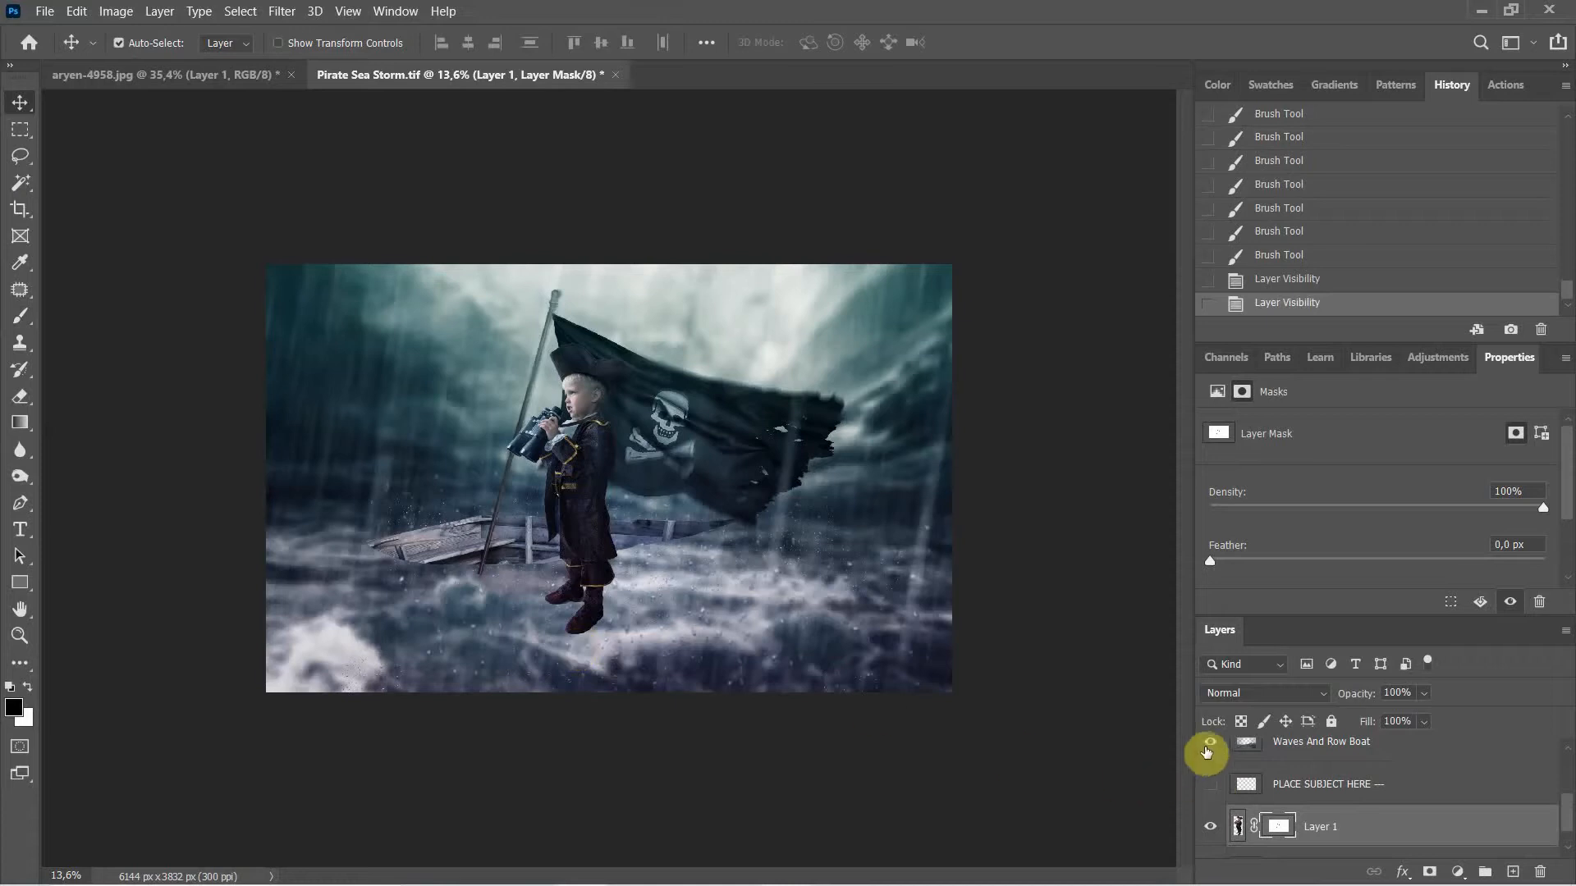
click(1209, 746)
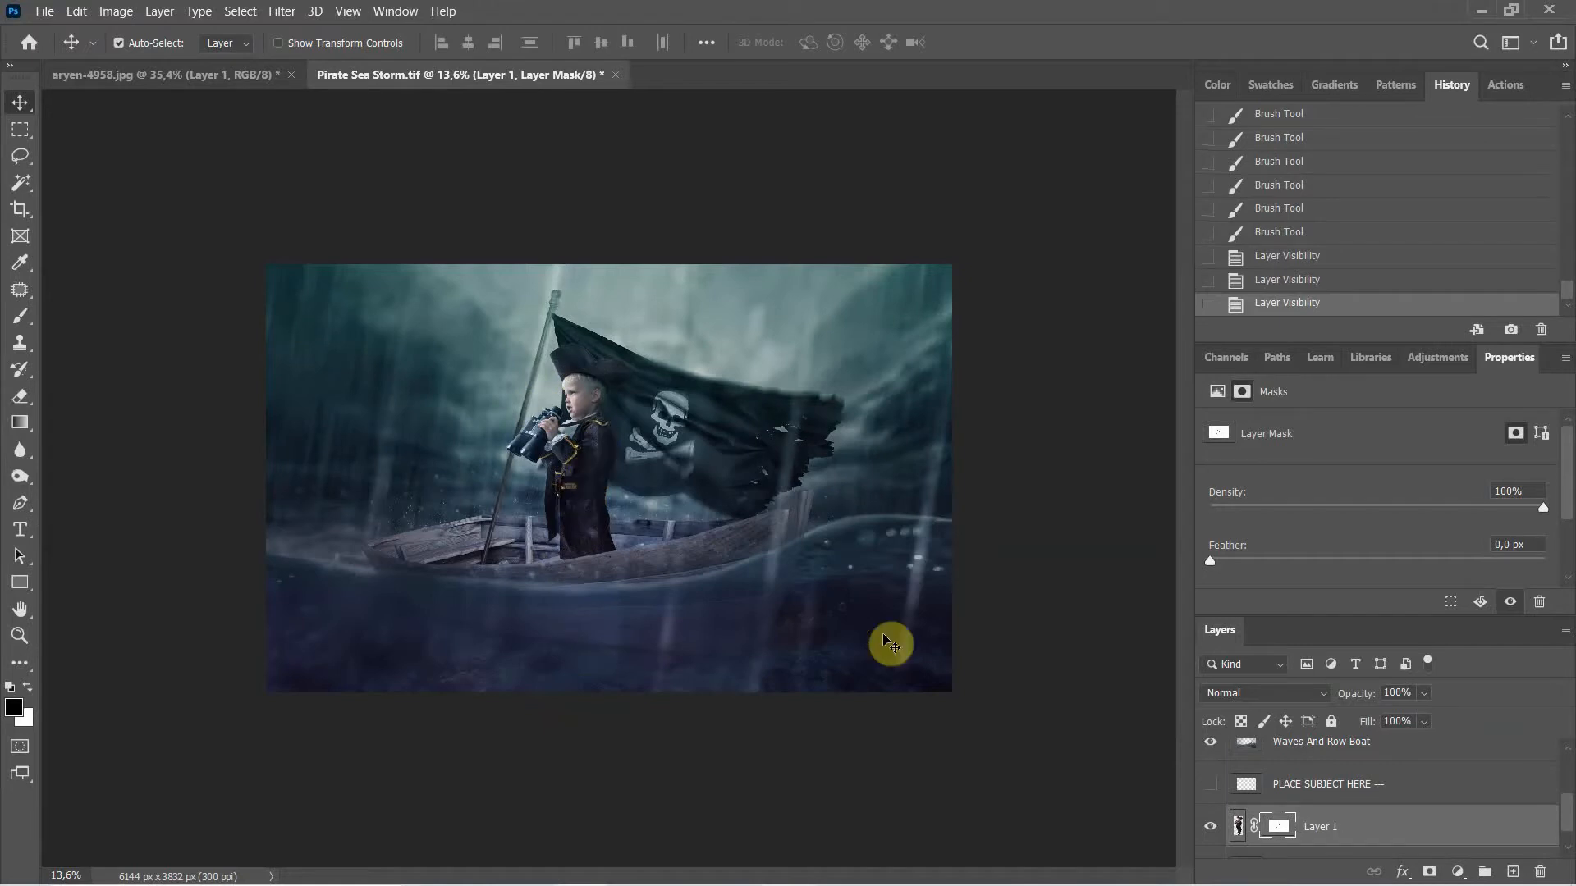
Step: Target Layer 1's pixel thumbnail, reselecting it after accidentally shifting Colour Grade
click(1237, 826)
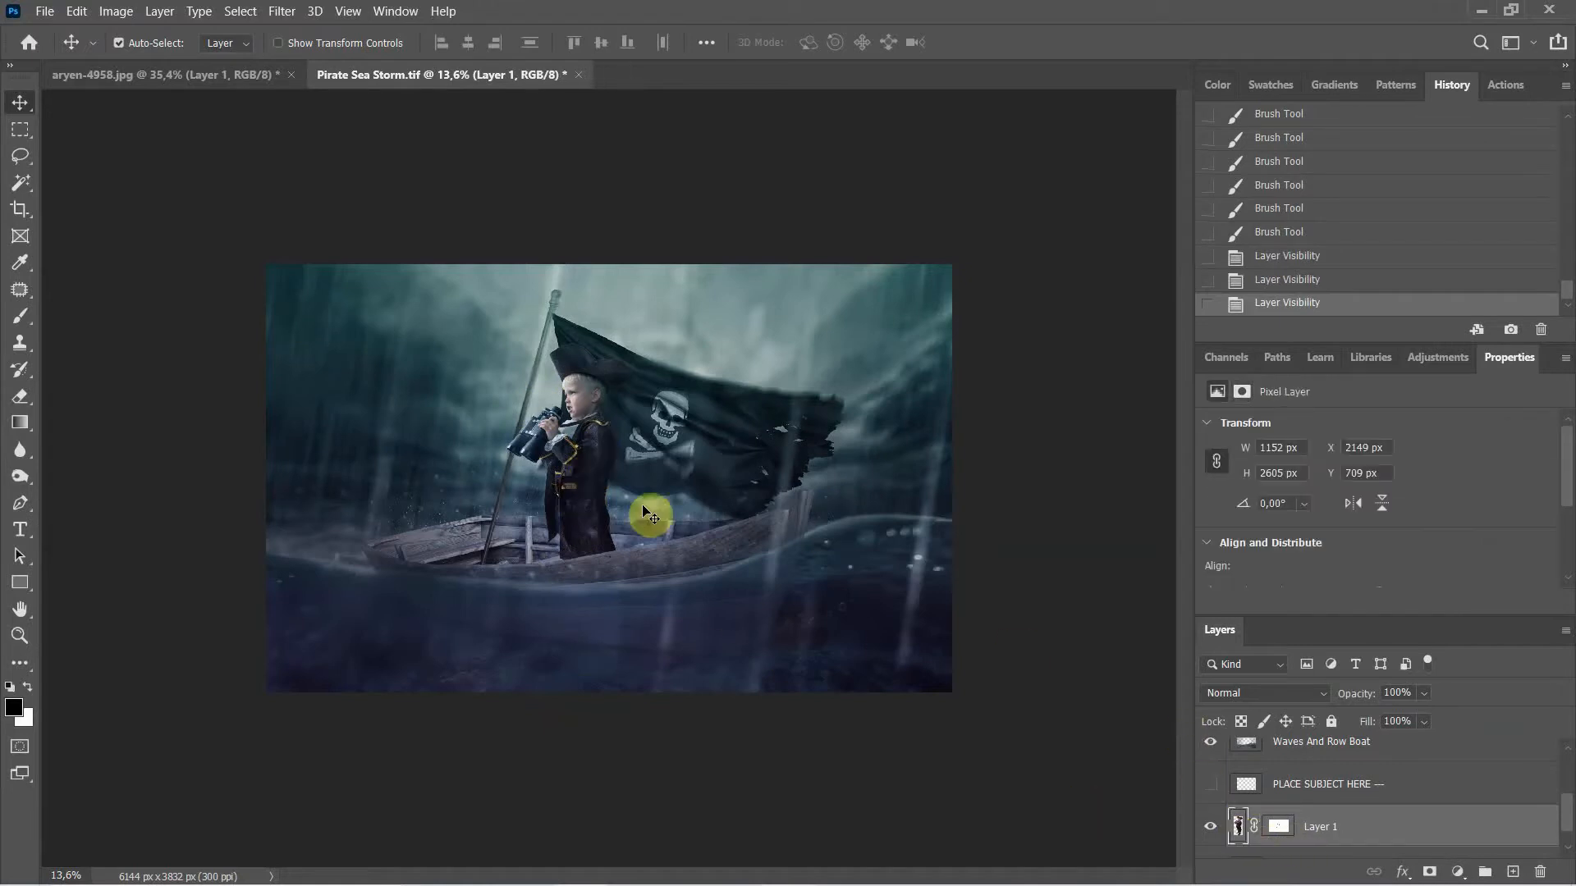
drag(569, 515, 617, 527)
scroll(1256, 787, down, 4)
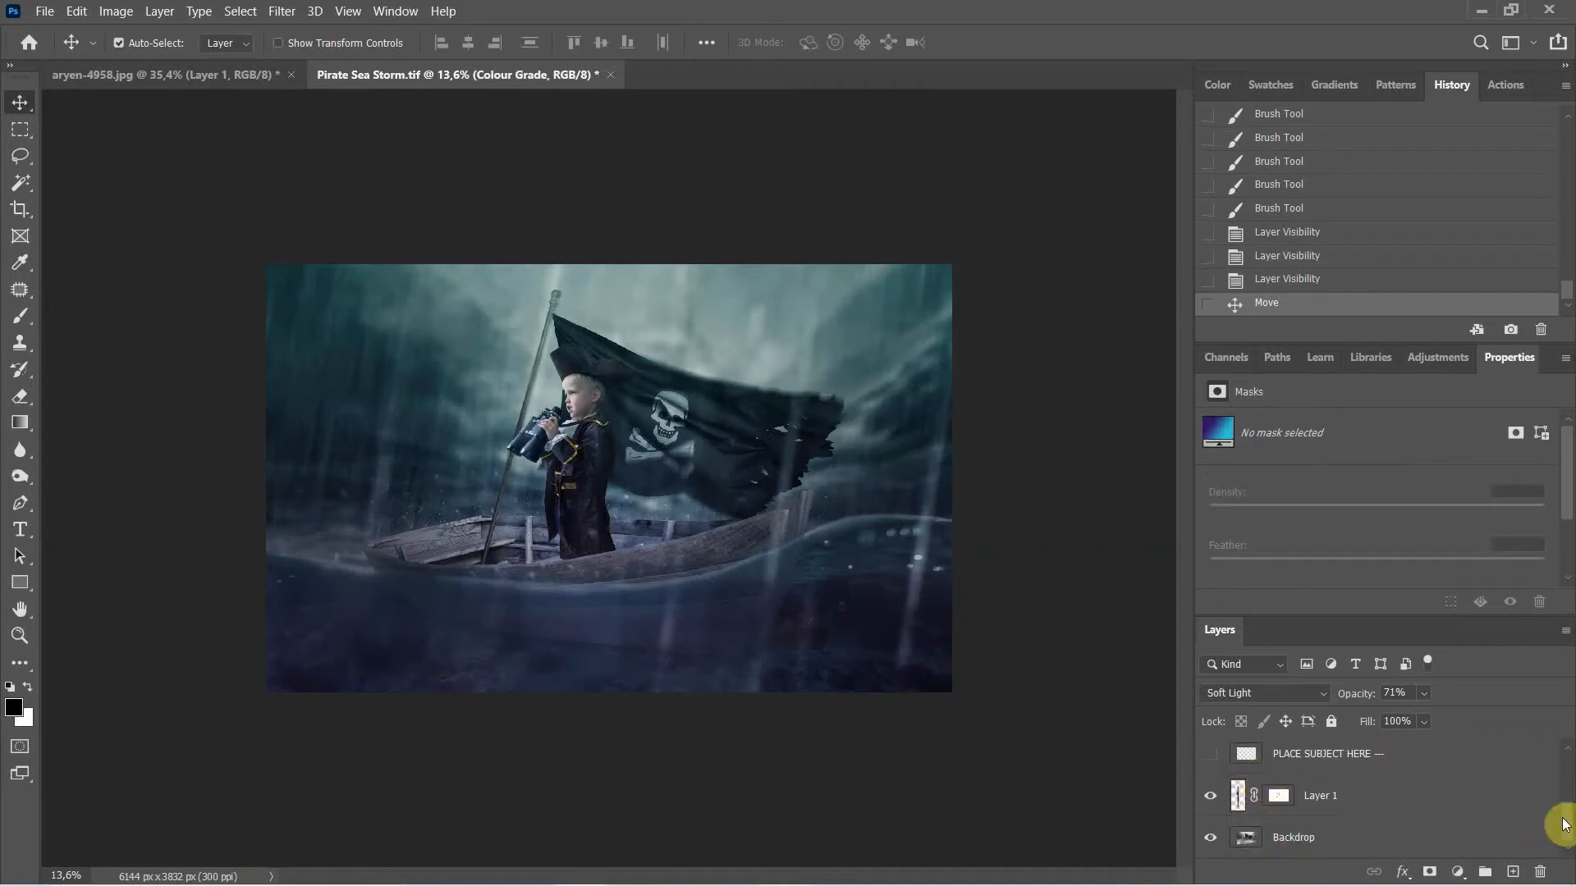
scroll(1355, 817, up, 1)
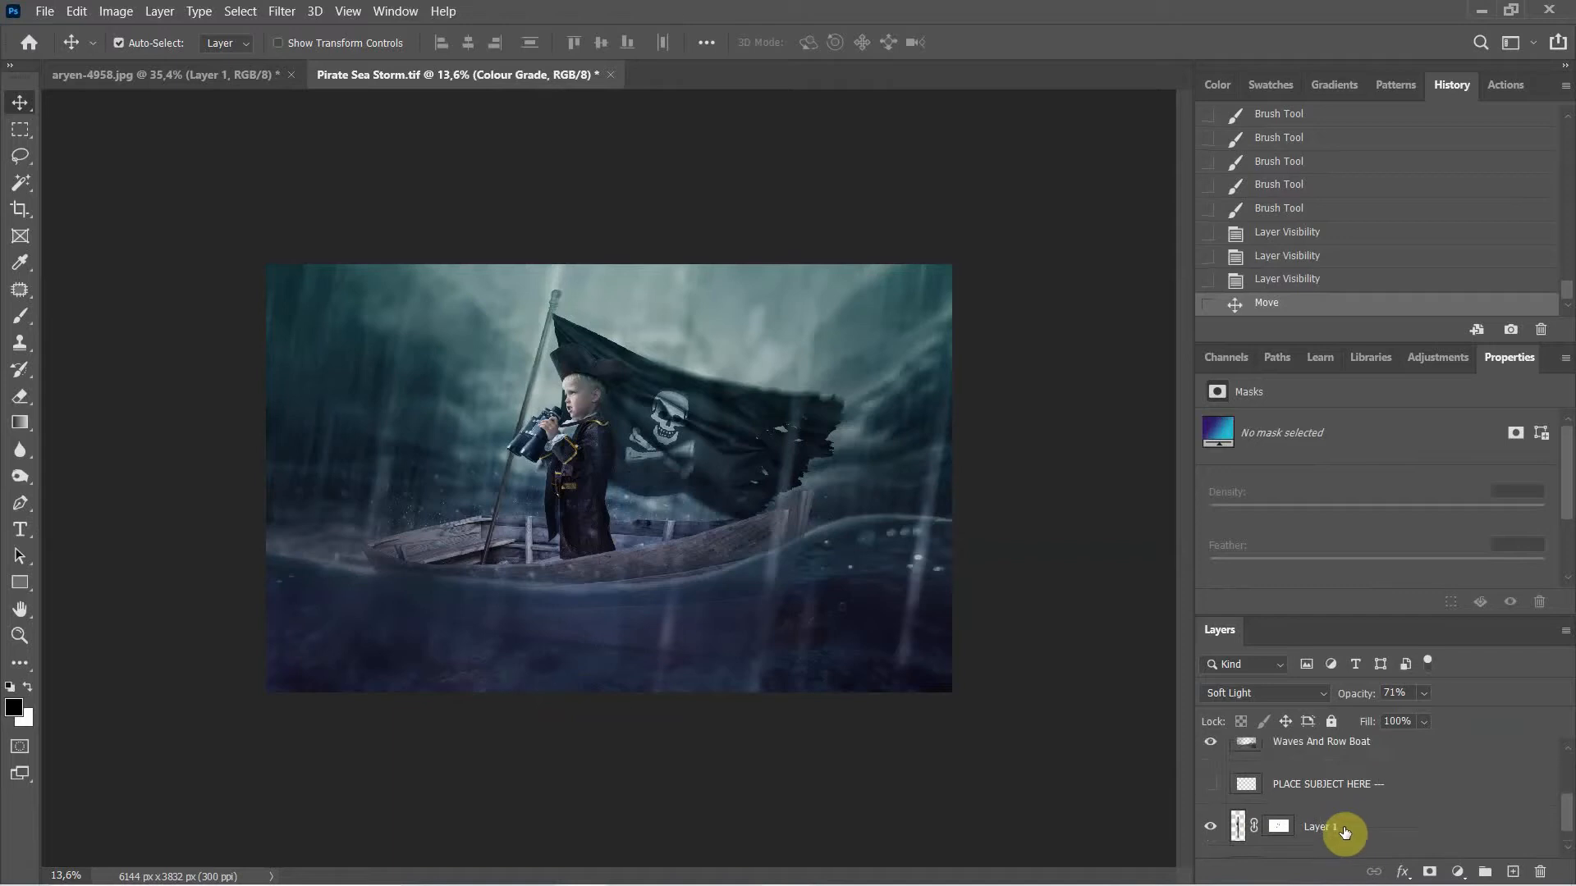
click(1244, 827)
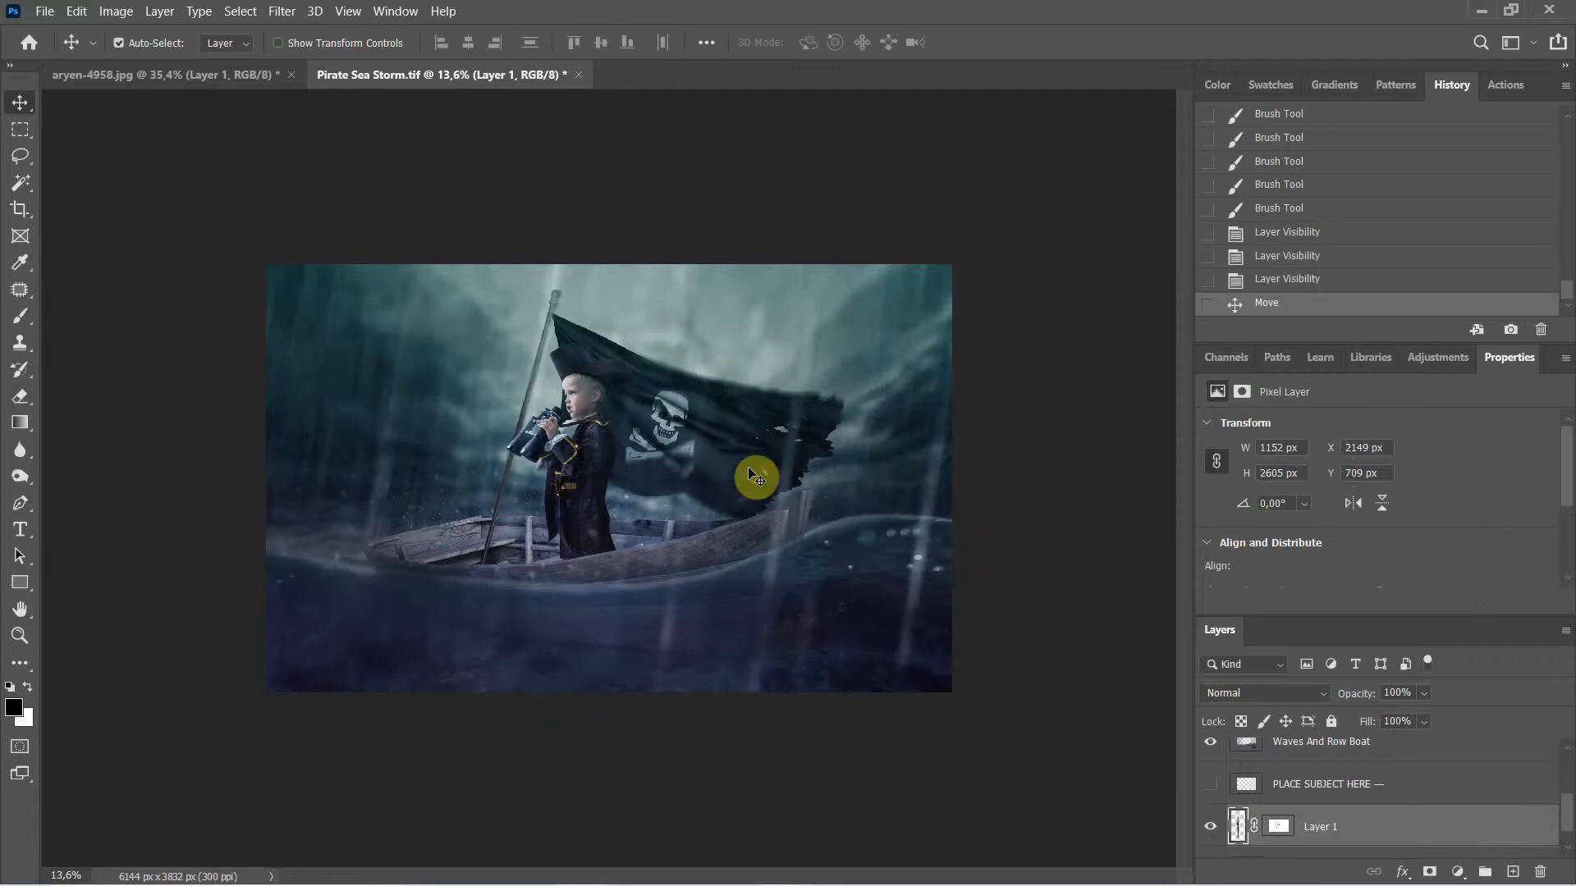
scroll(1313, 808, up, 3)
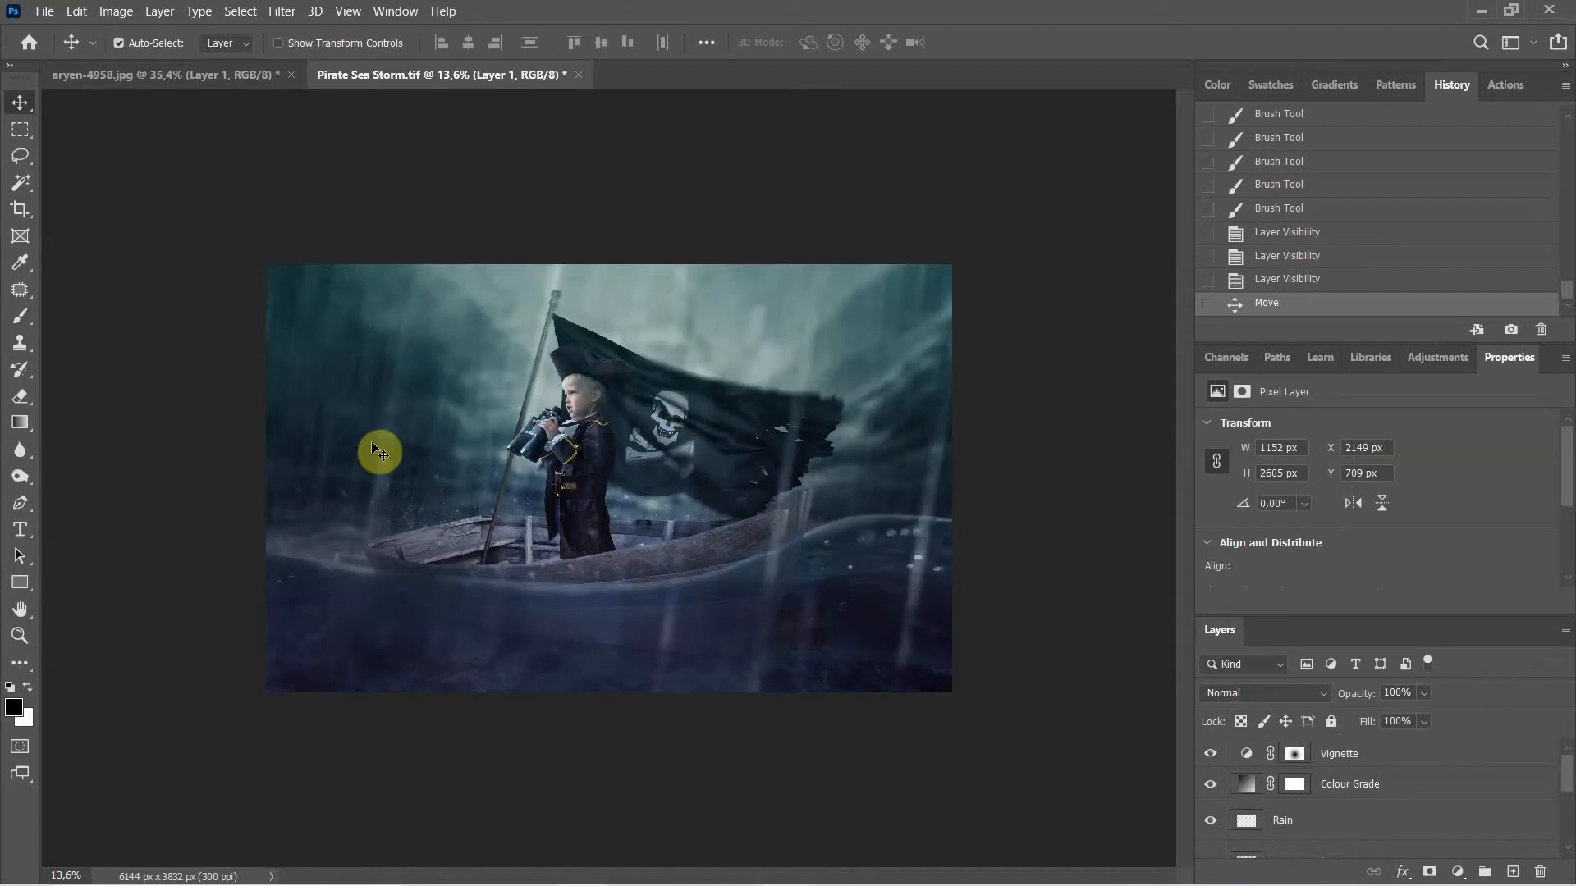
scroll(1379, 788, down, 3)
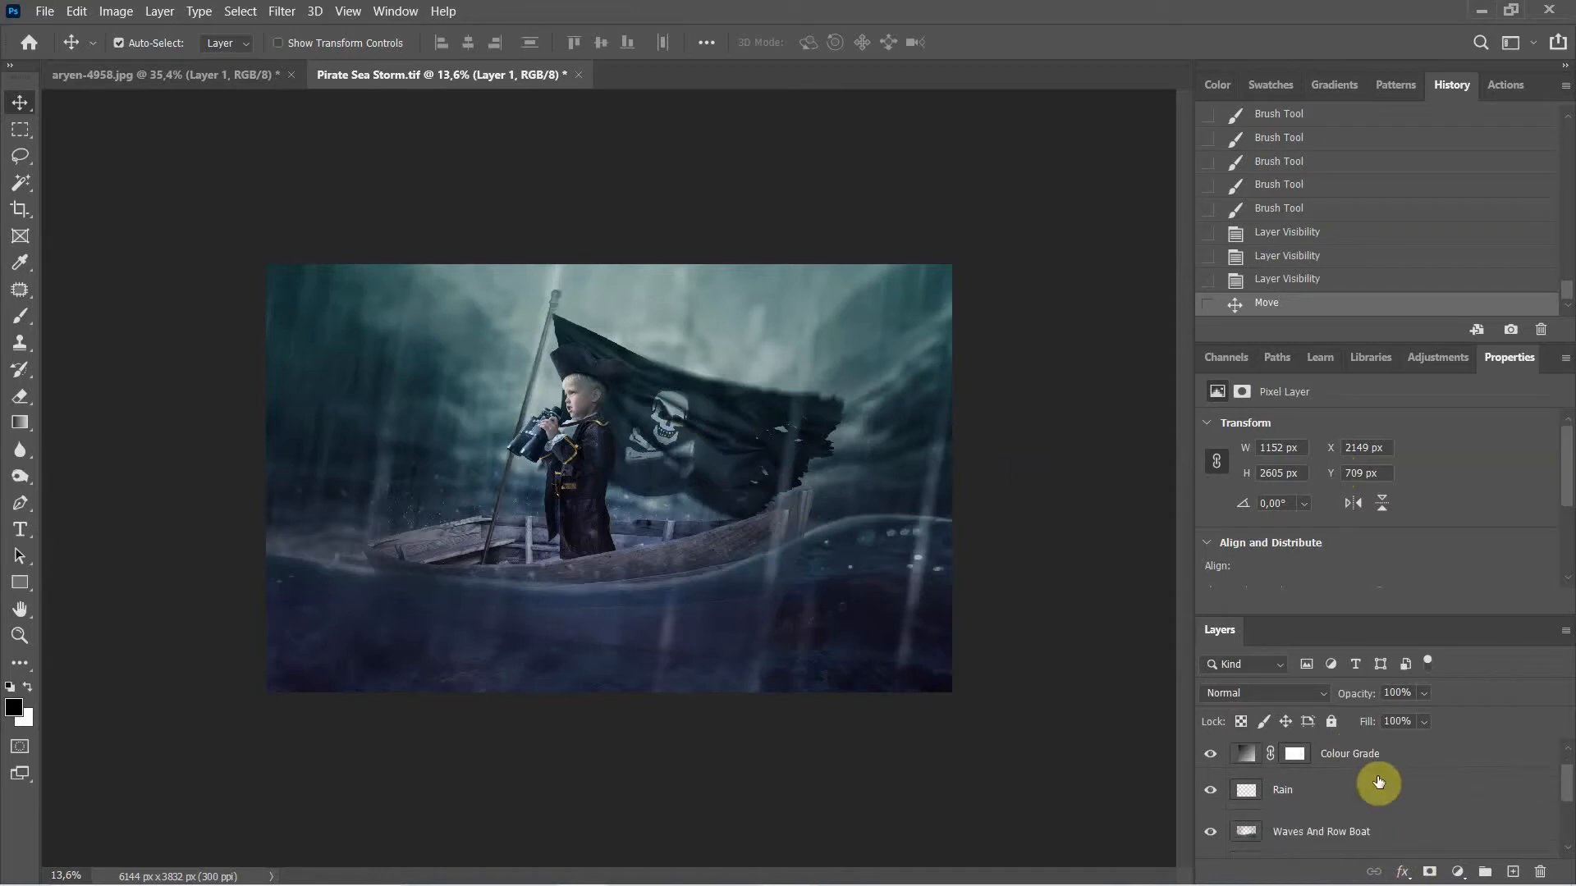
scroll(1376, 783, up, 3)
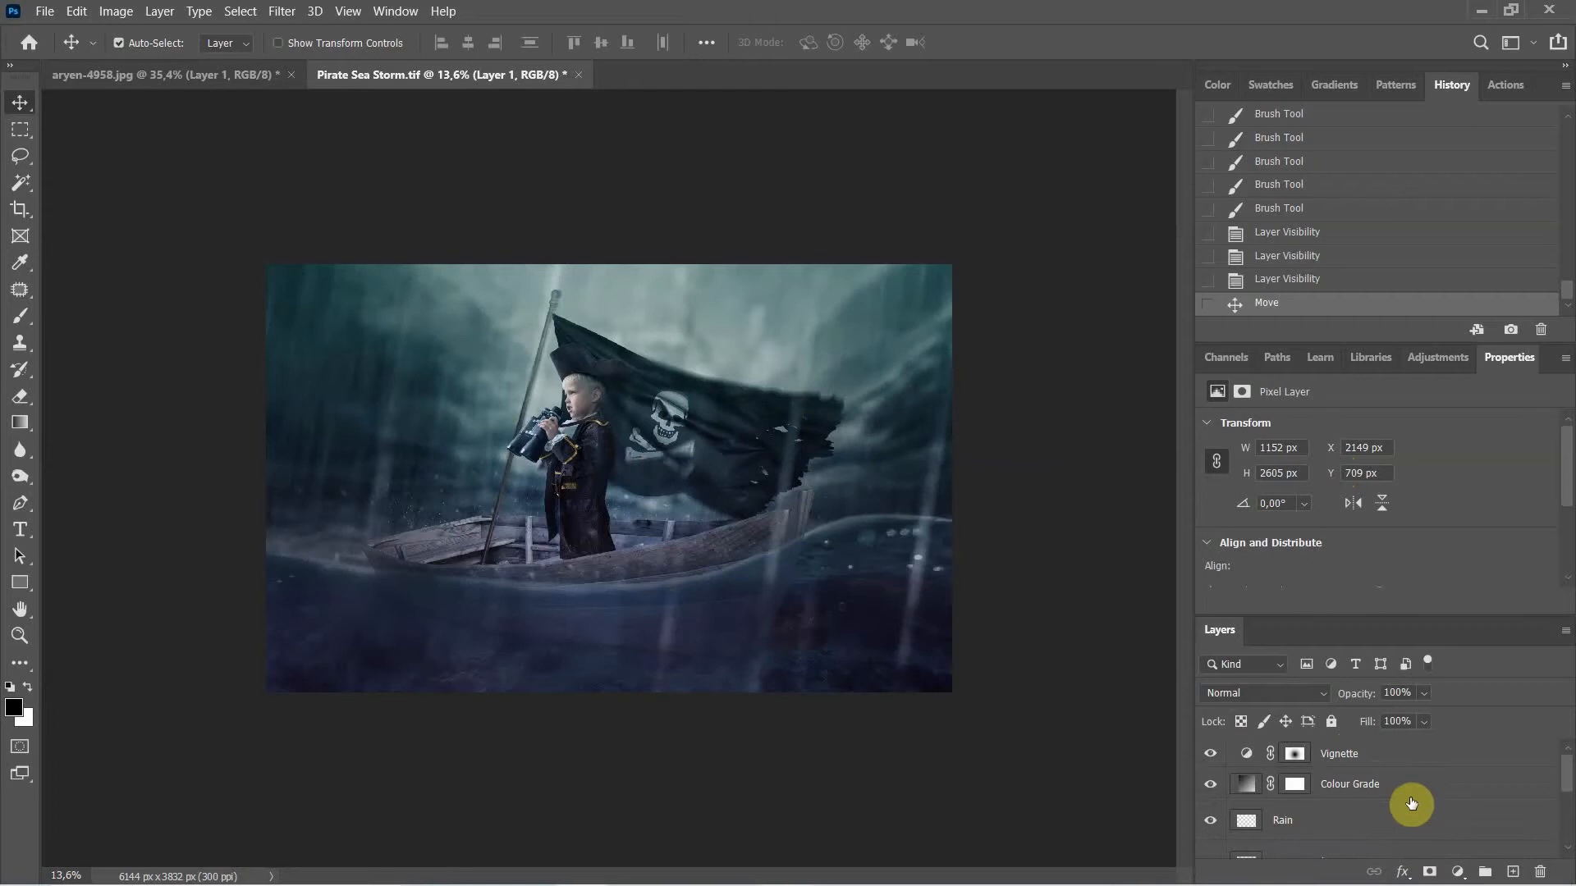
scroll(1411, 804, down, 5)
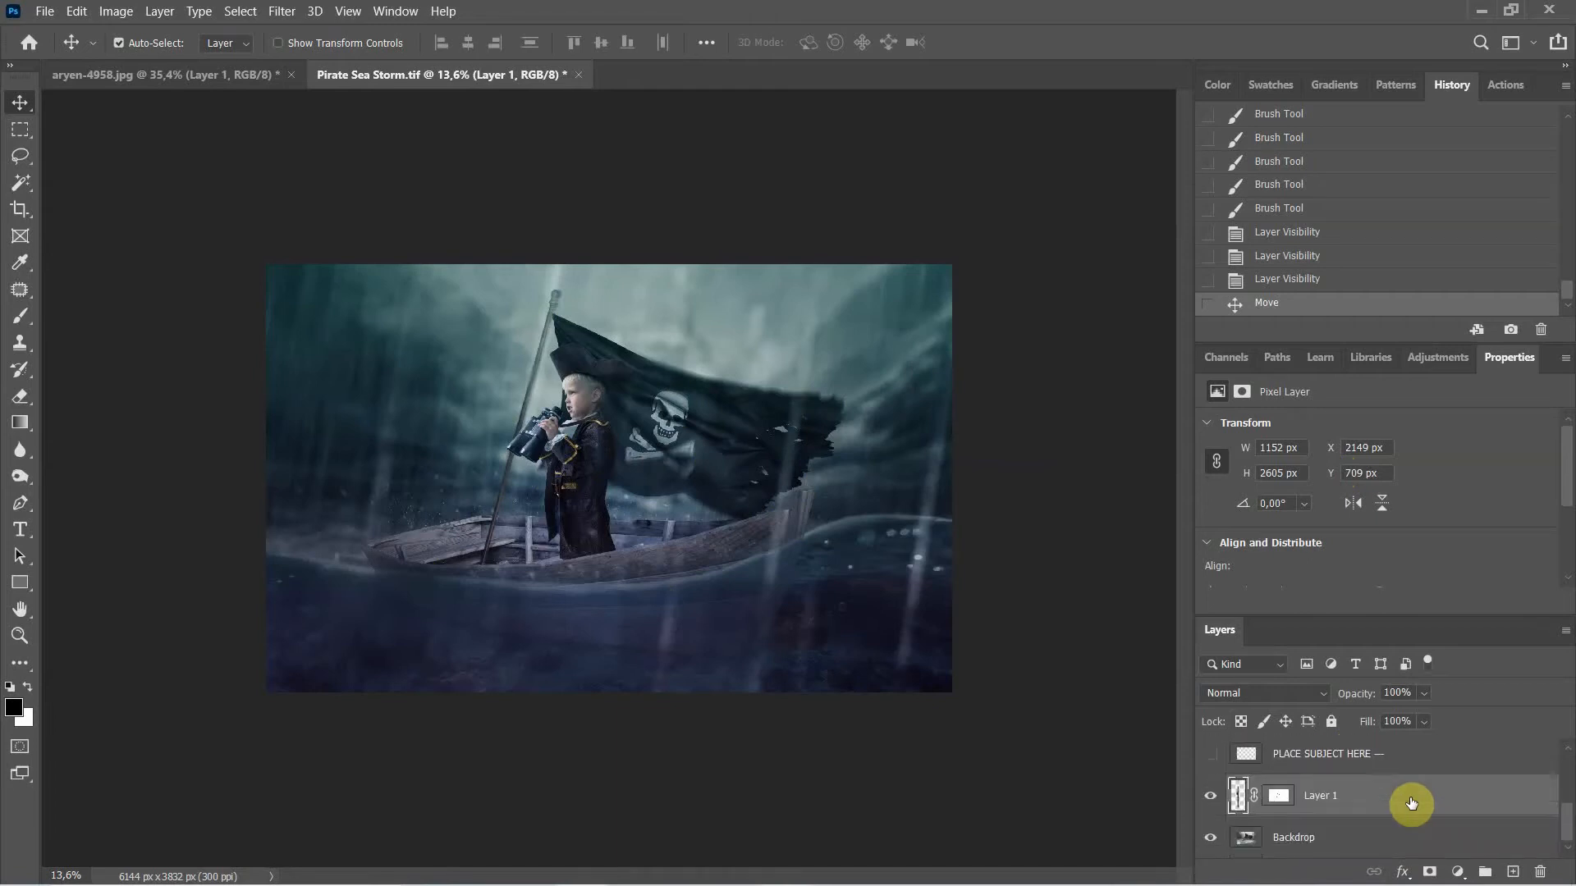
scroll(1410, 804, up, 2)
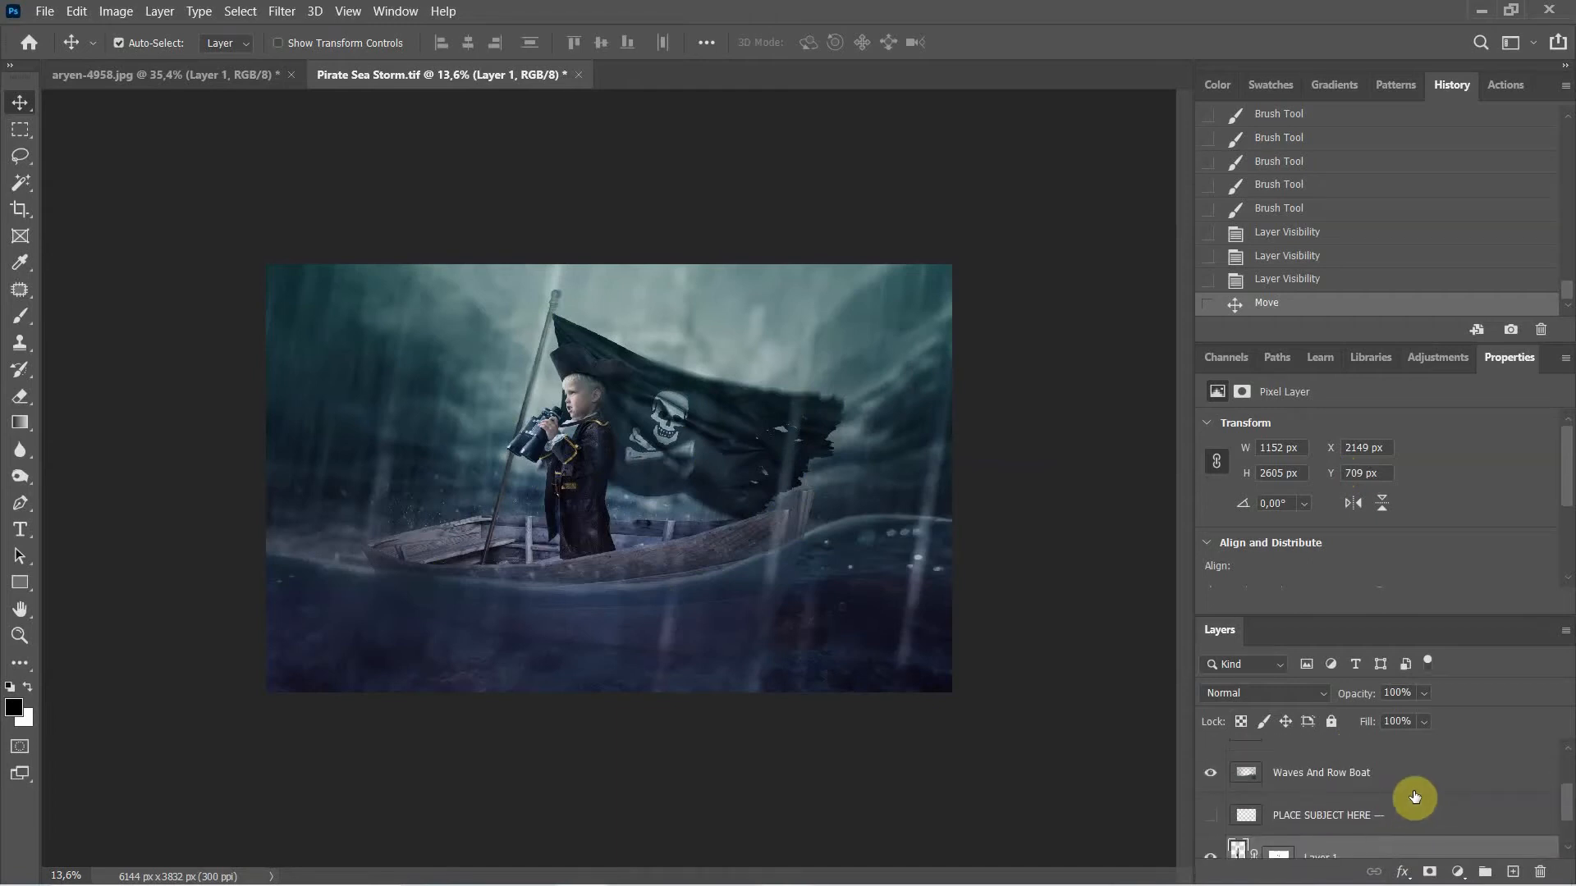
scroll(1323, 788, up, 3)
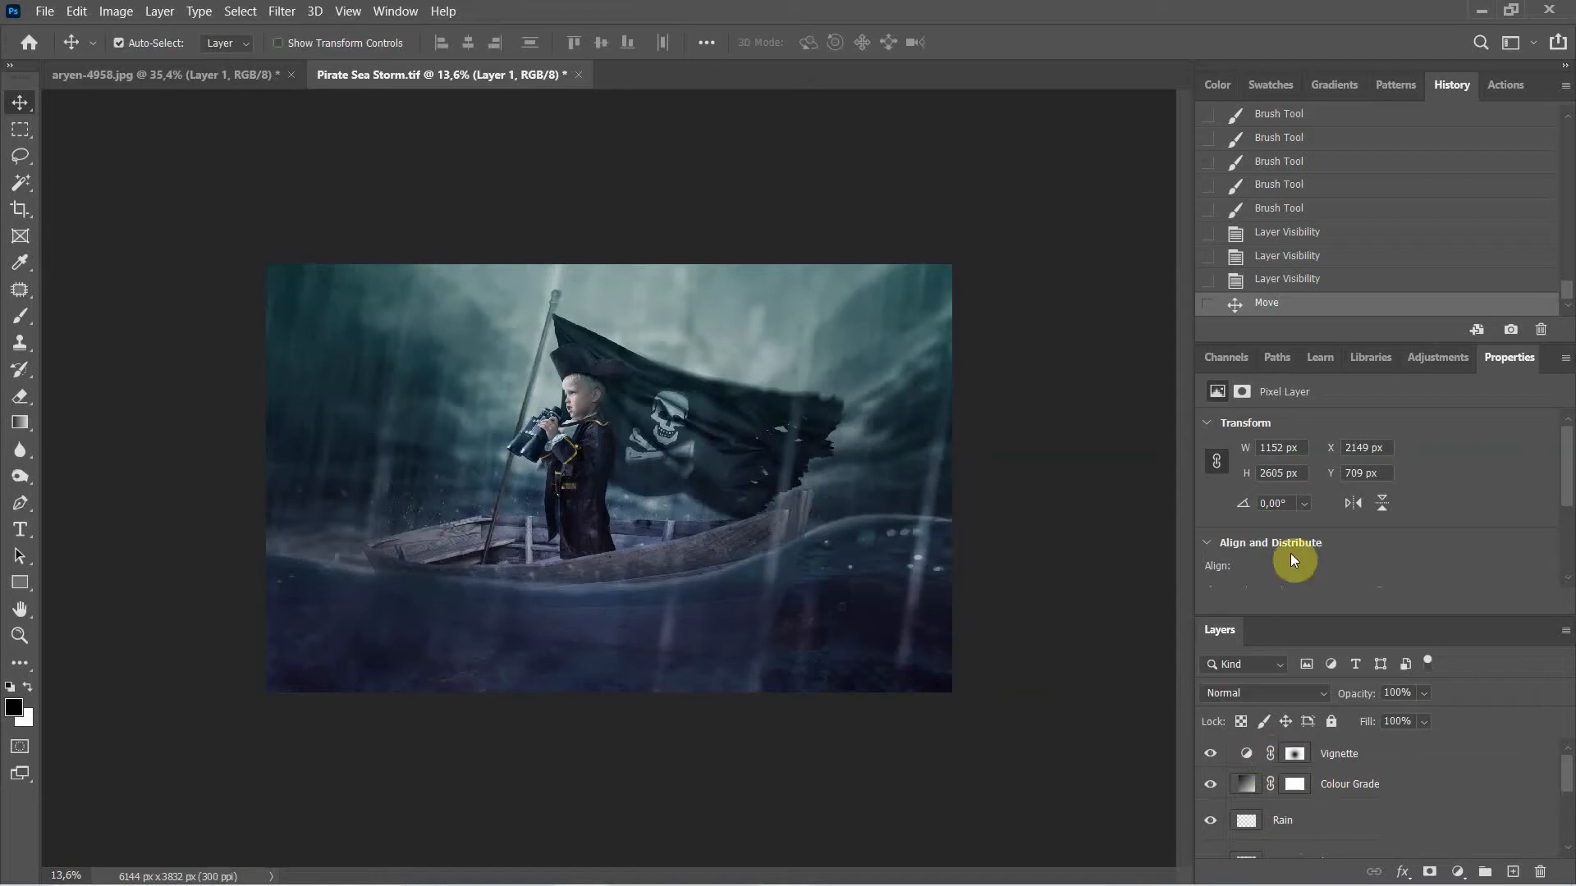
scroll(1282, 820, down, 3)
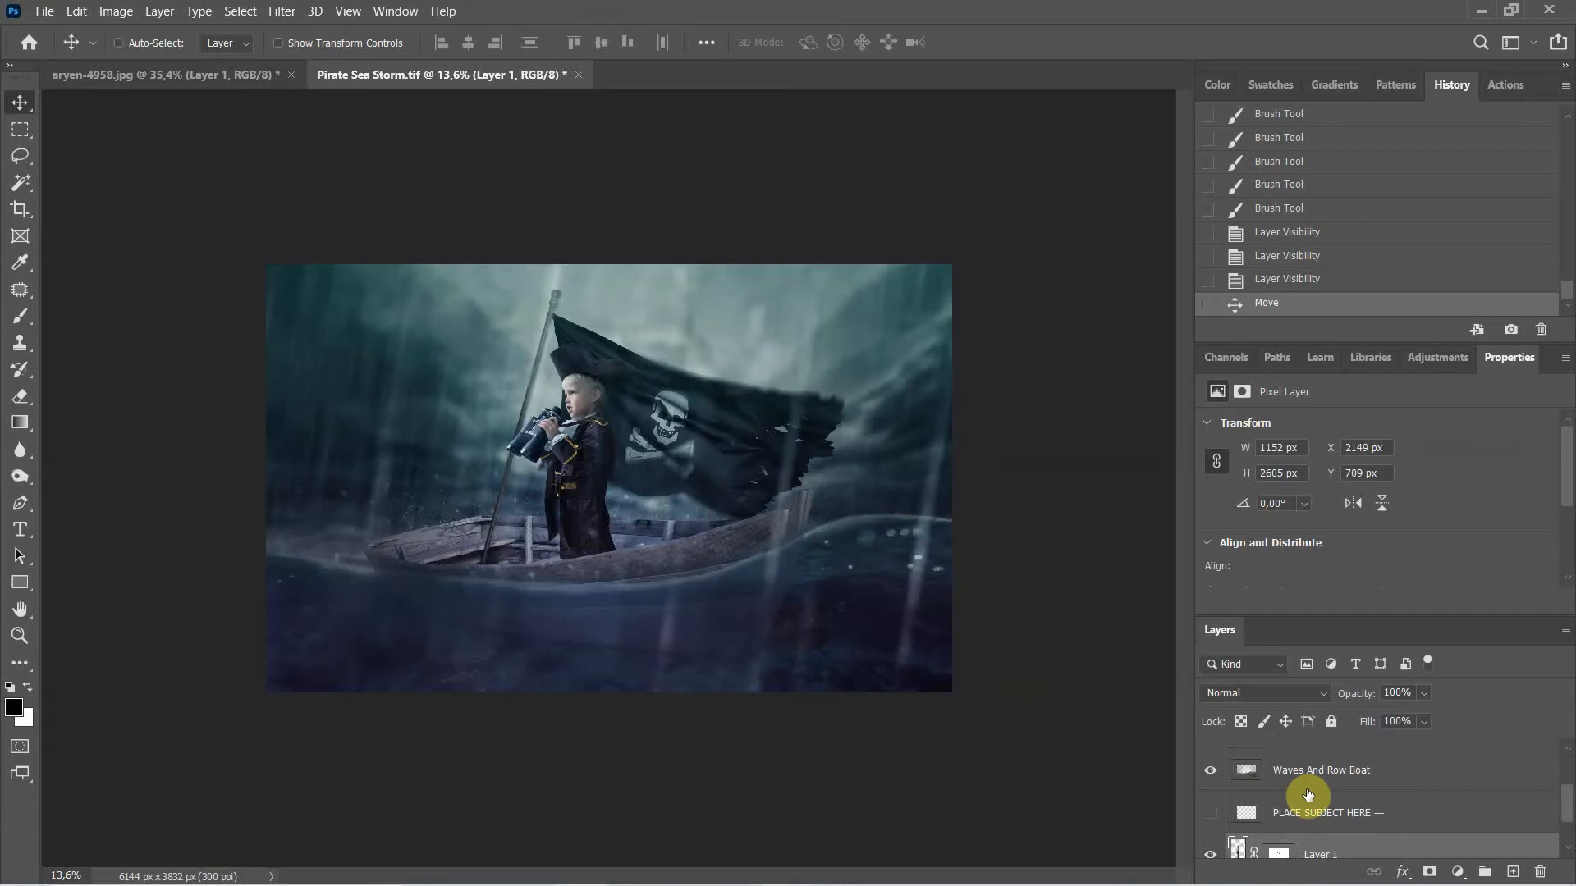
Step: Free-transform the boy into place in the boat and commit at X 2208 px, Y 738 px
key(ctrl+t)
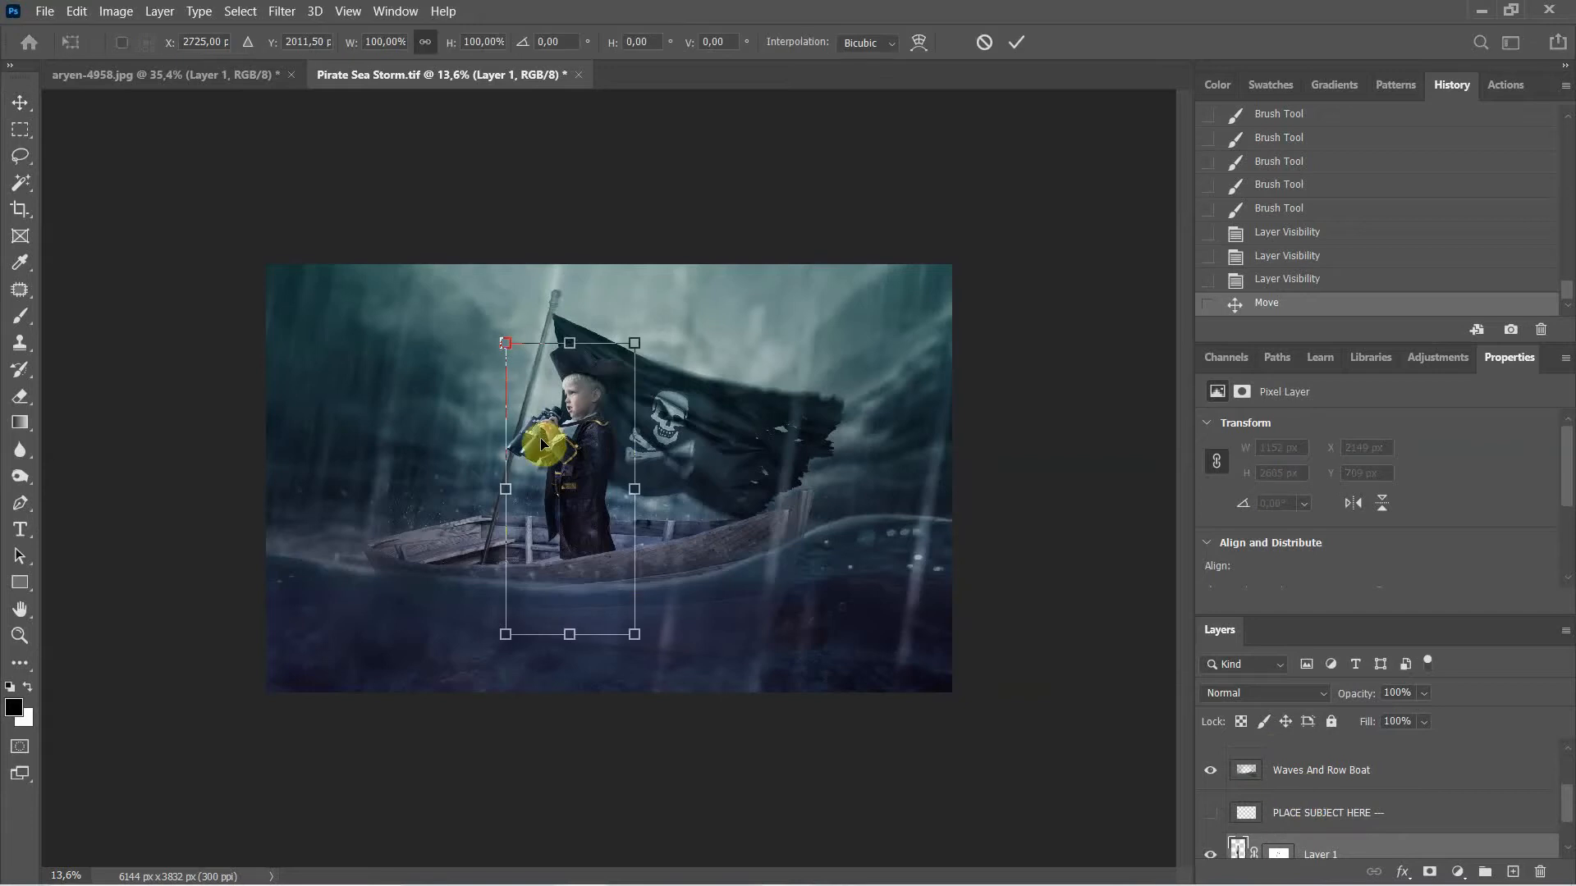
mouse_move(589, 494)
mouse_down()
mouse_move(608, 459)
mouse_move(556, 468)
mouse_move(590, 480)
mouse_move(574, 464)
mouse_move(422, 460)
mouse_move(572, 479)
mouse_up()
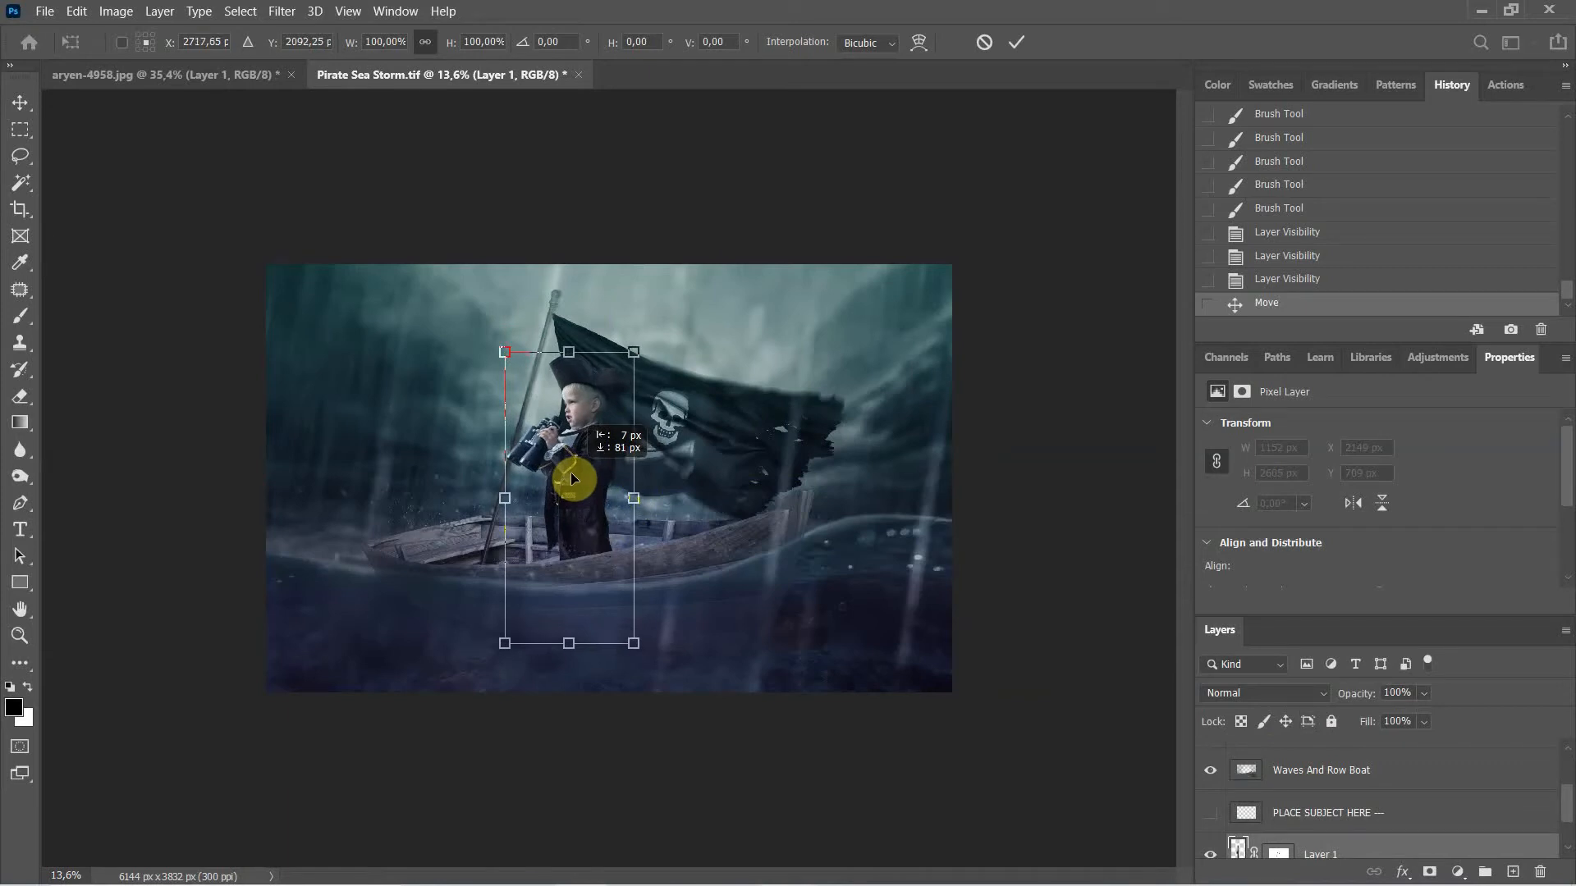
drag(572, 479, 580, 469)
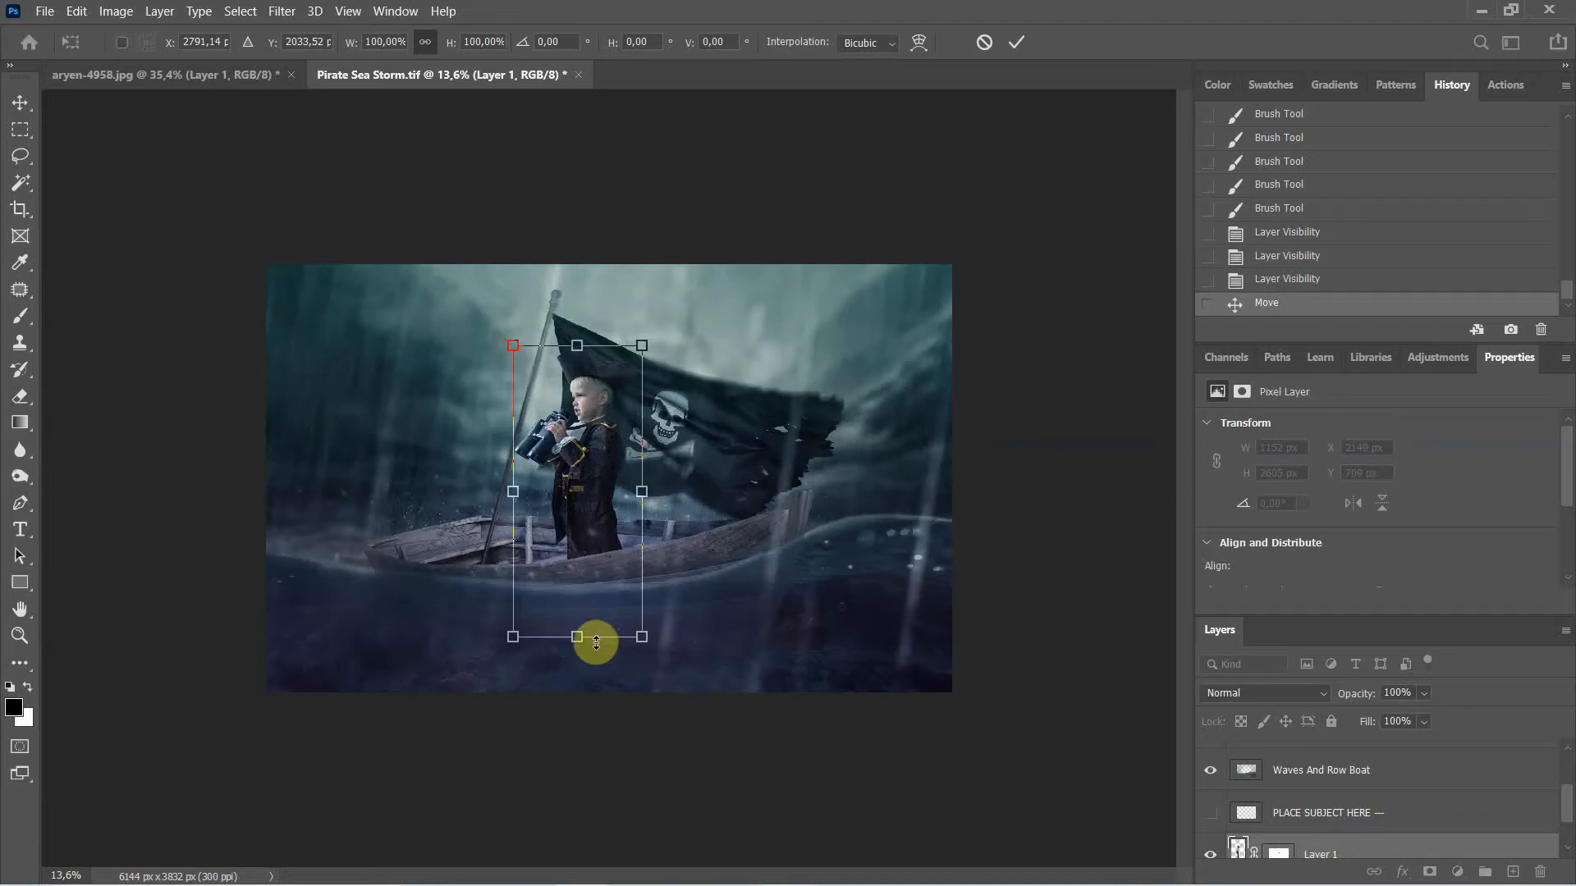
drag(596, 526, 596, 529)
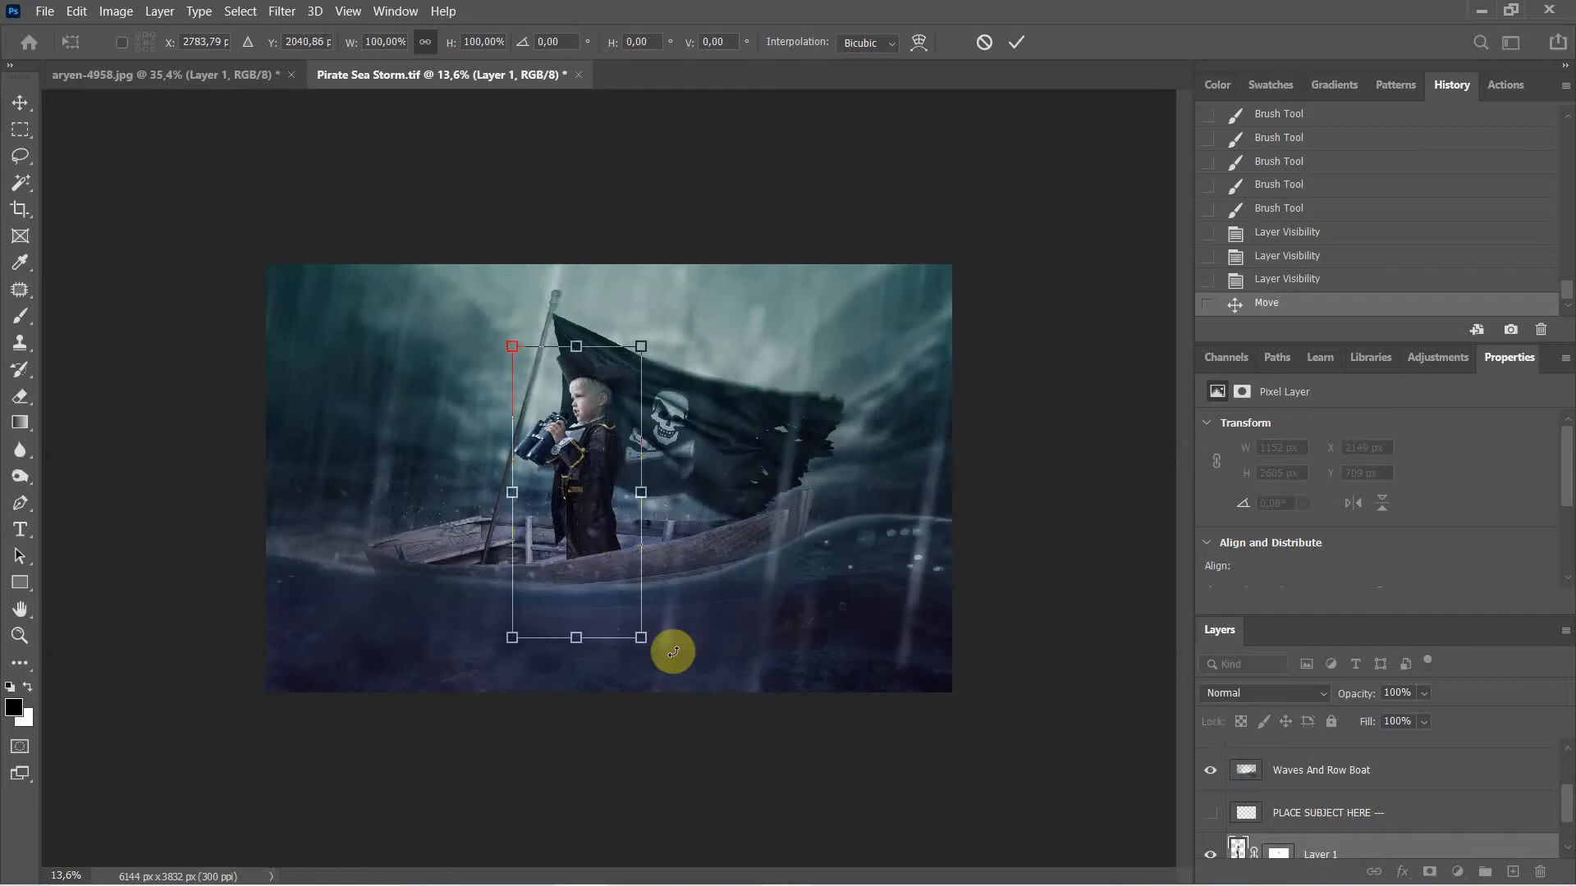
click(1016, 43)
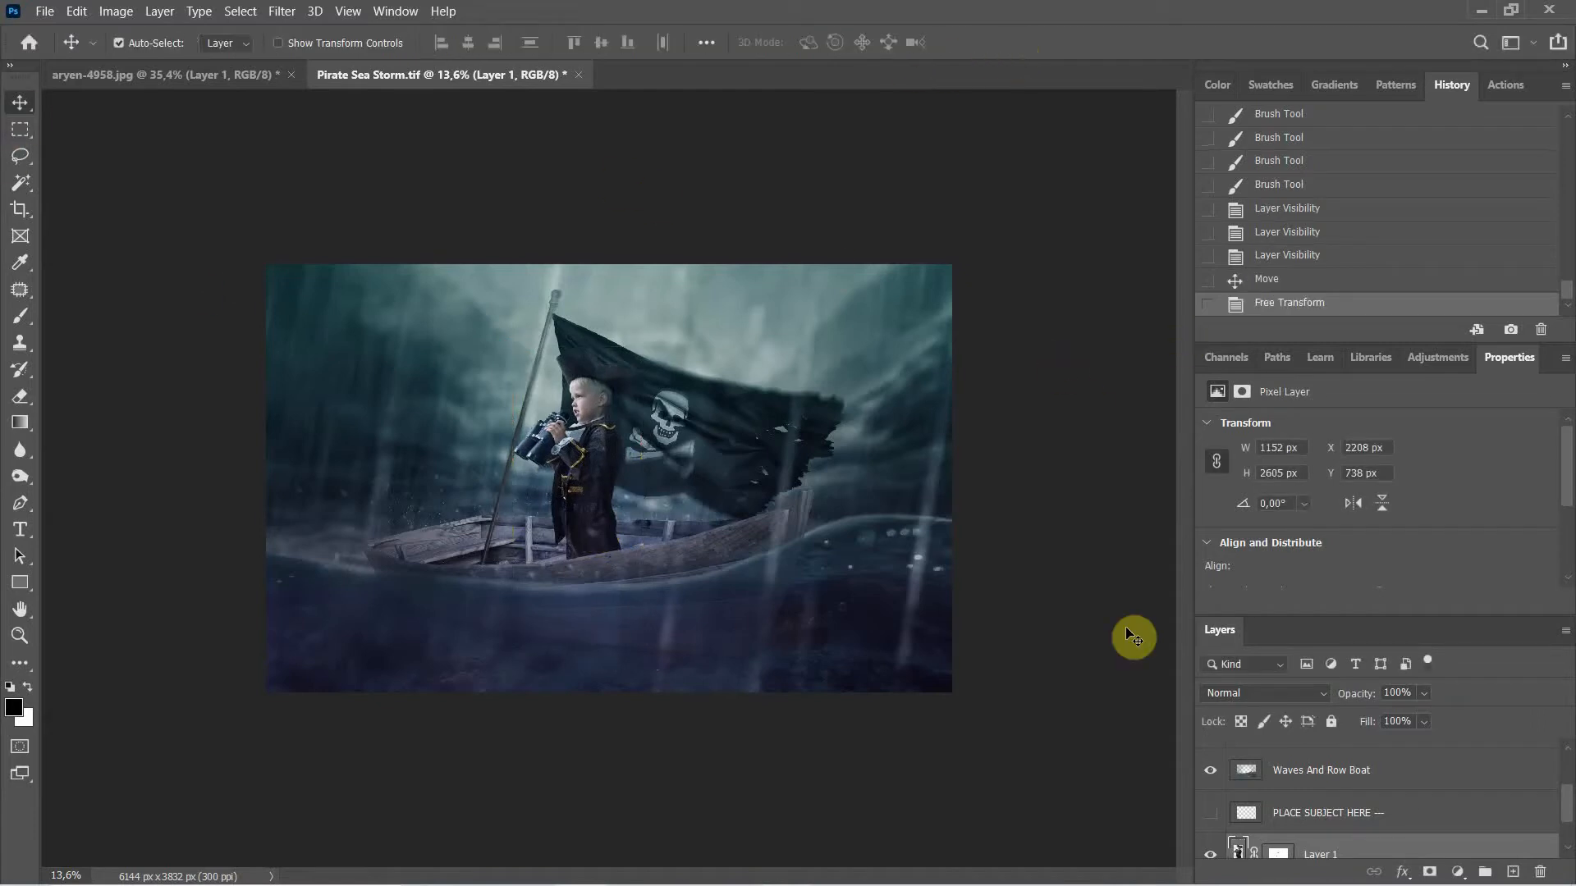
Step: Hide and reshow the Vignette layer to compare the scene
scroll(1369, 789, down, 2)
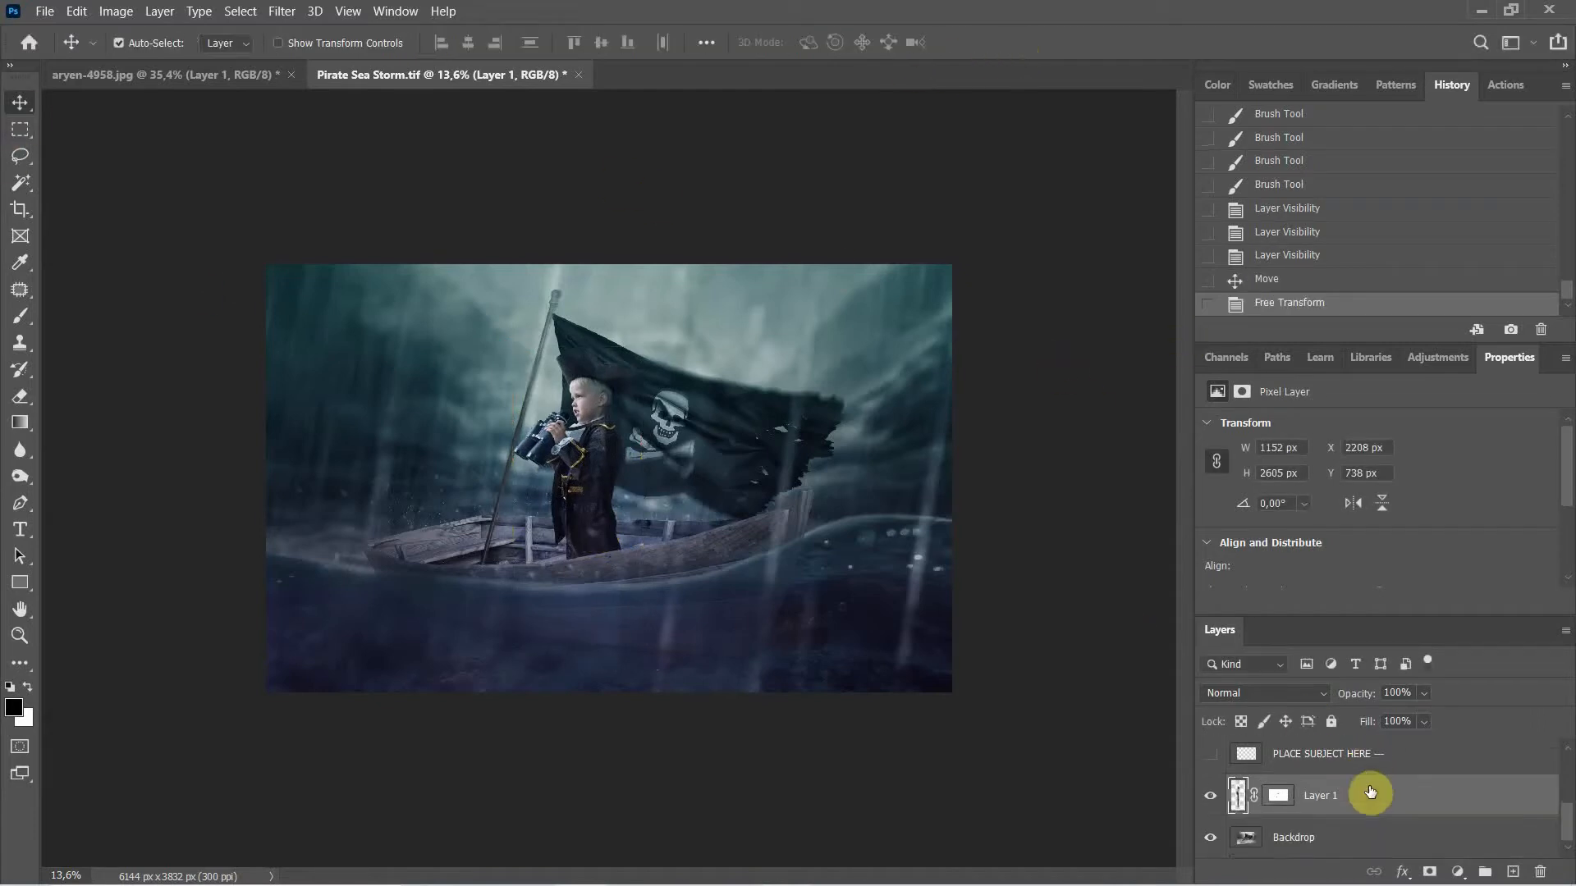
scroll(1370, 790, up, 5)
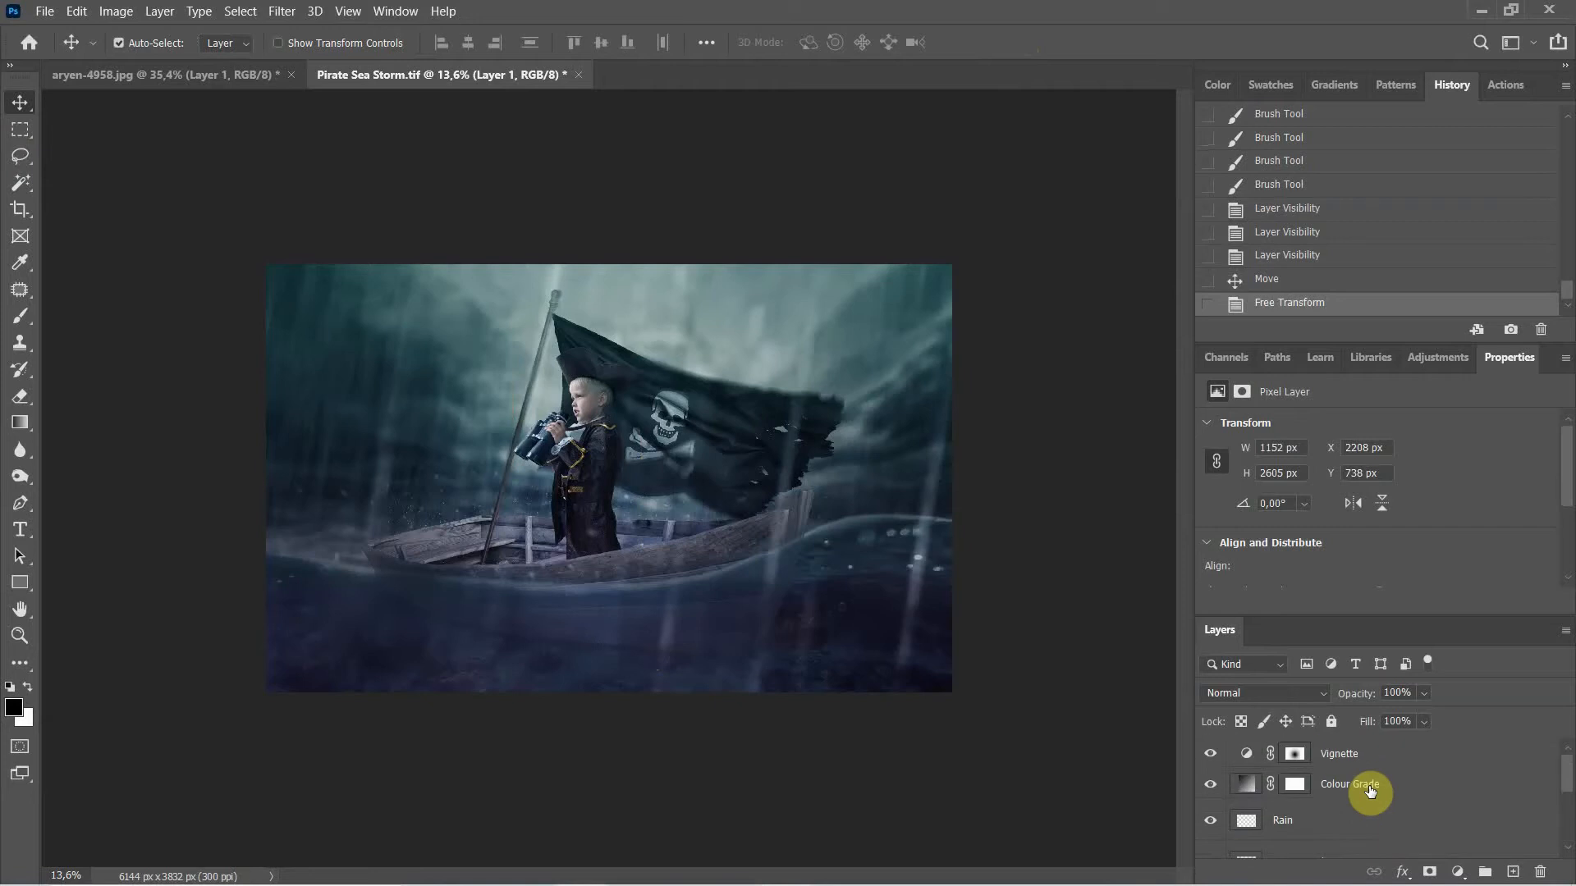
click(1209, 754)
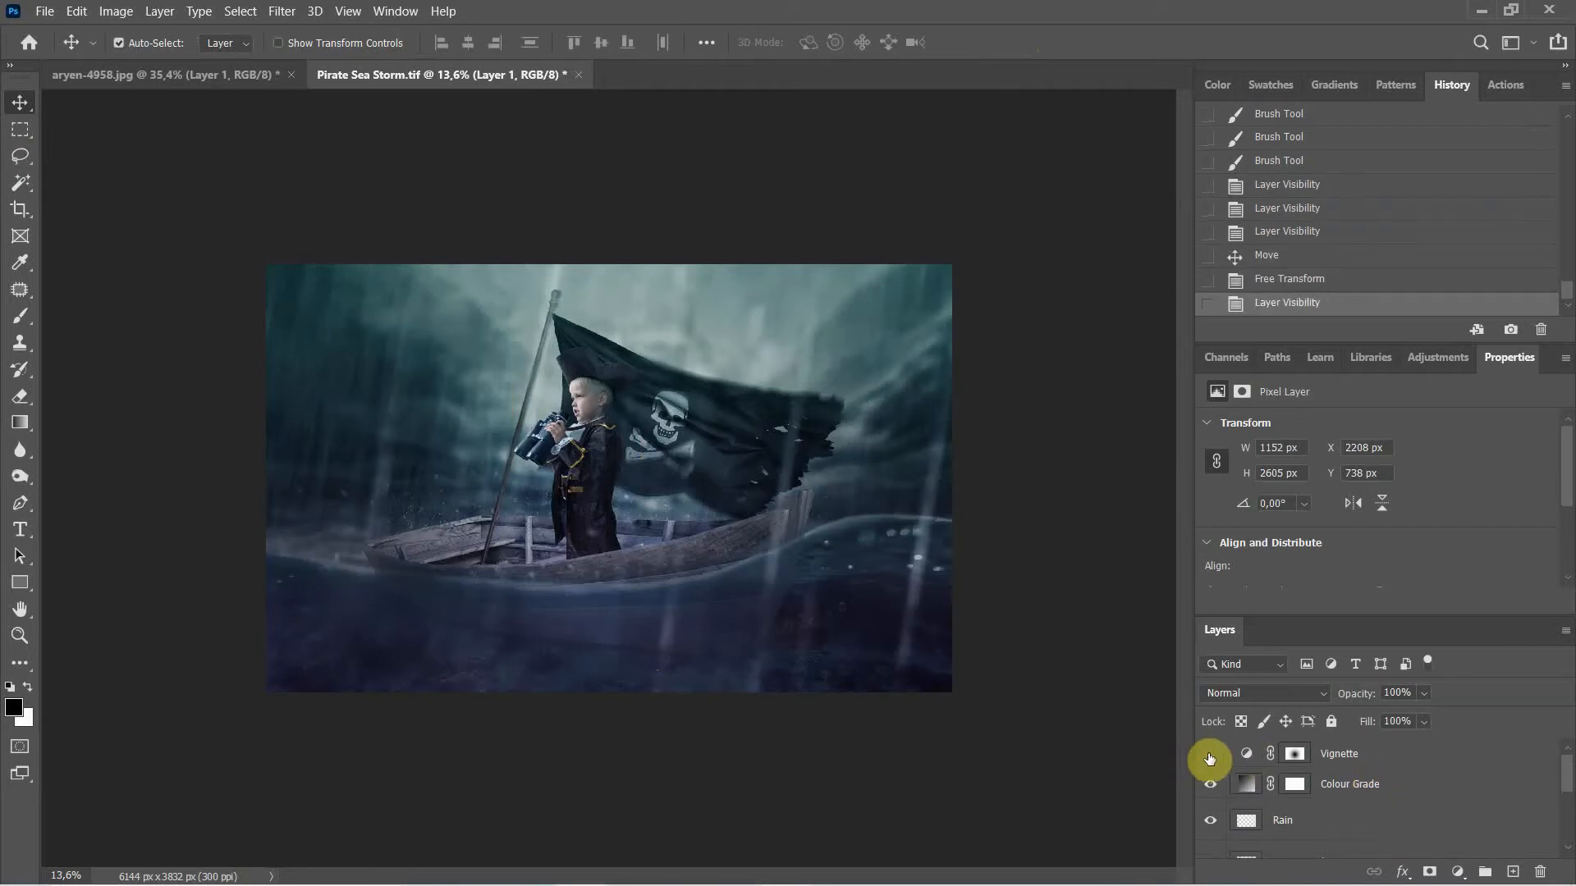
click(1209, 754)
Step: Toggle the blue Colour Grade layer on and off repeatedly to compare
click(1209, 790)
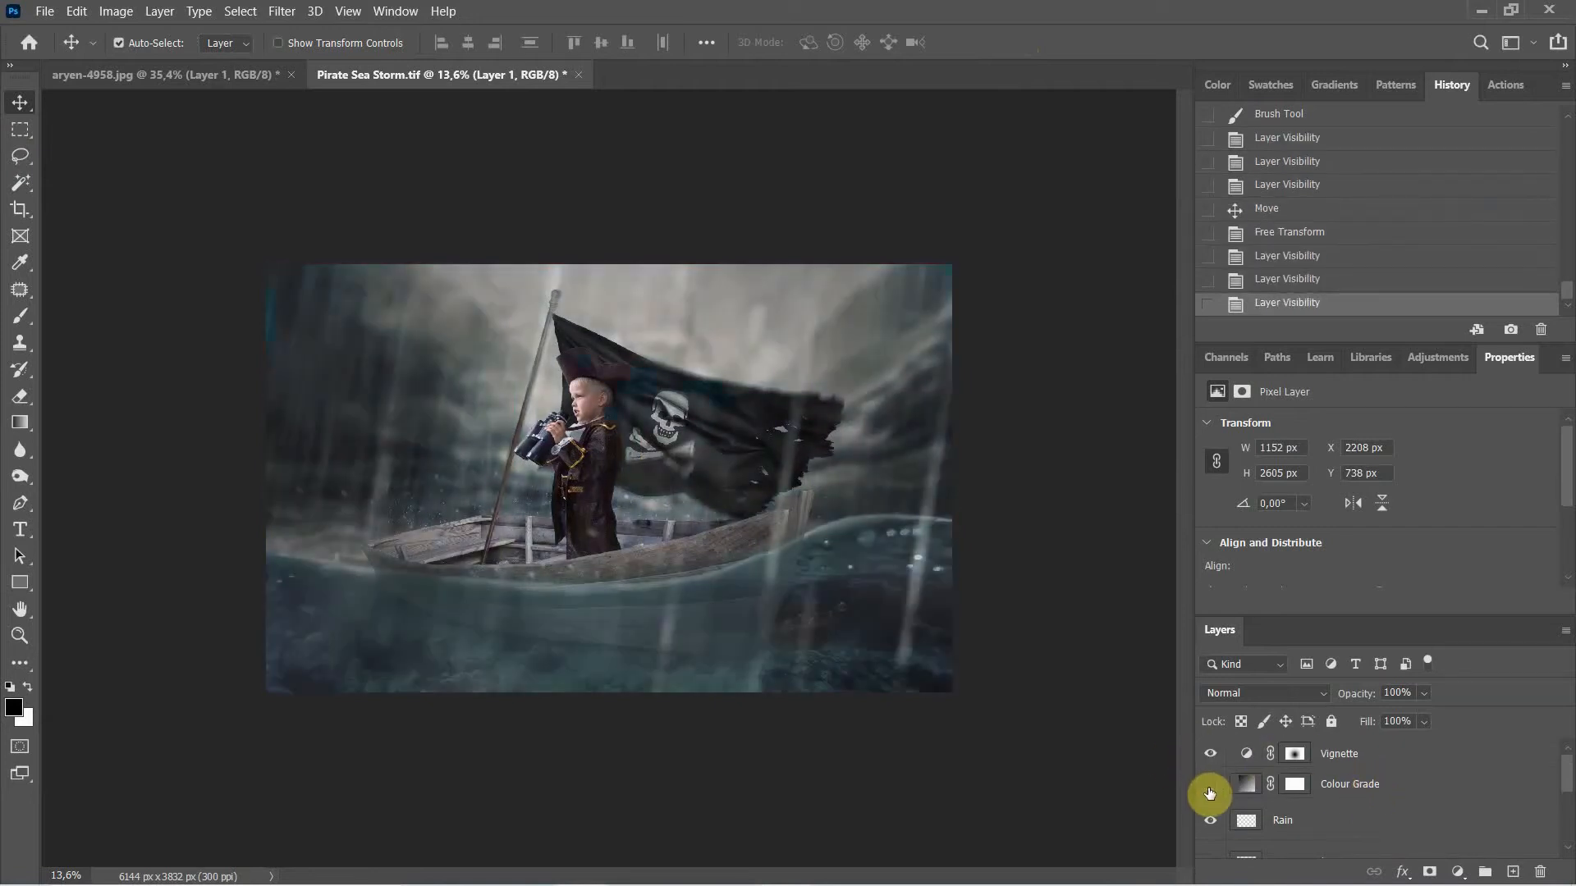
click(1210, 790)
click(1210, 789)
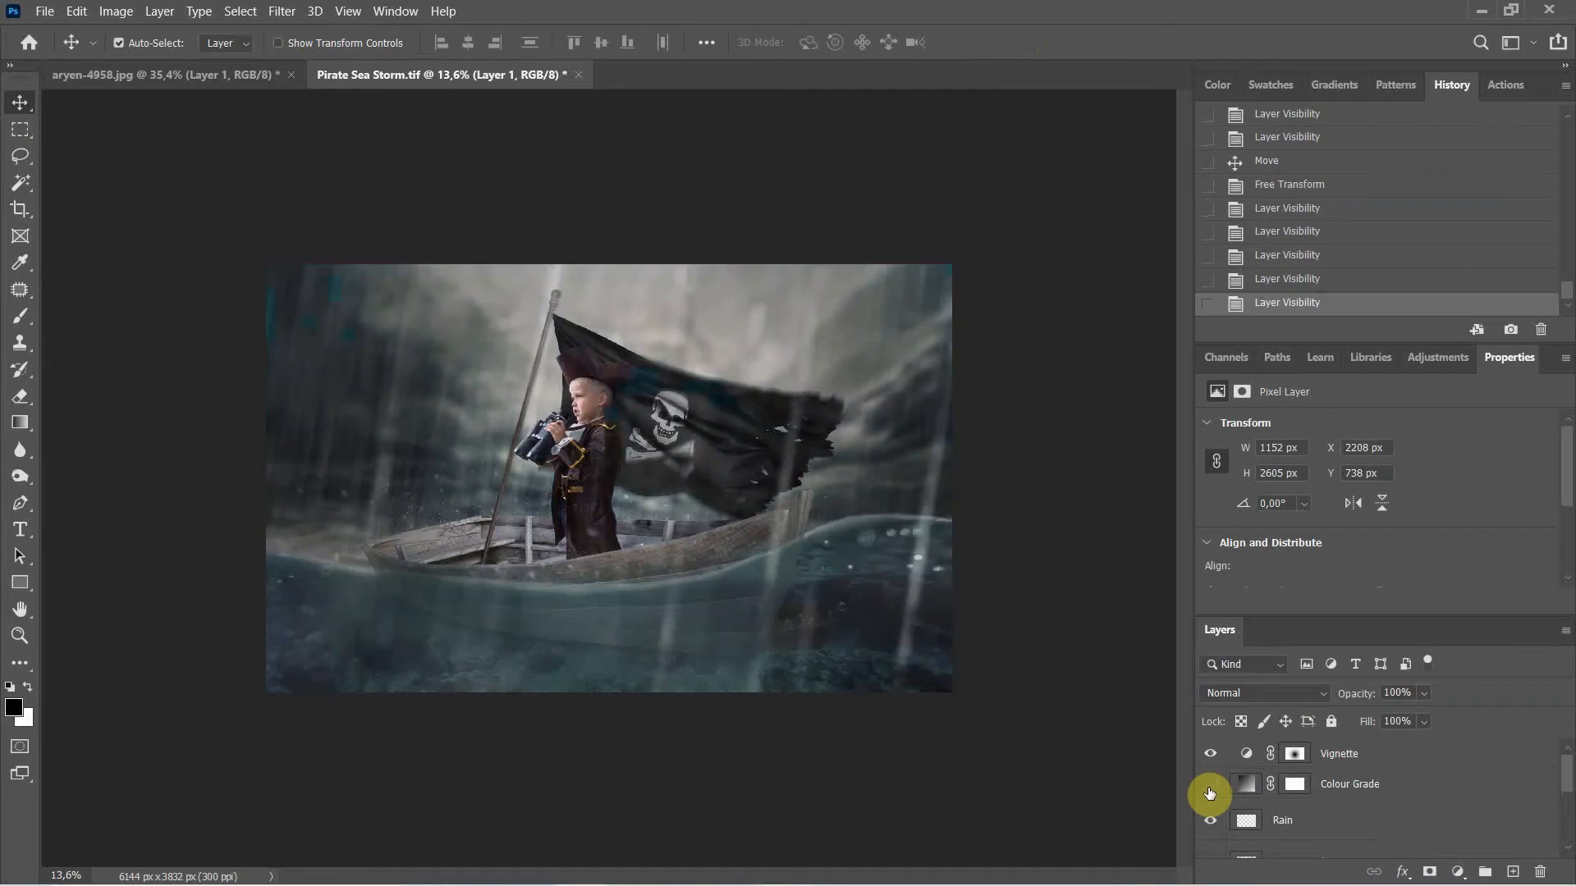
click(1210, 789)
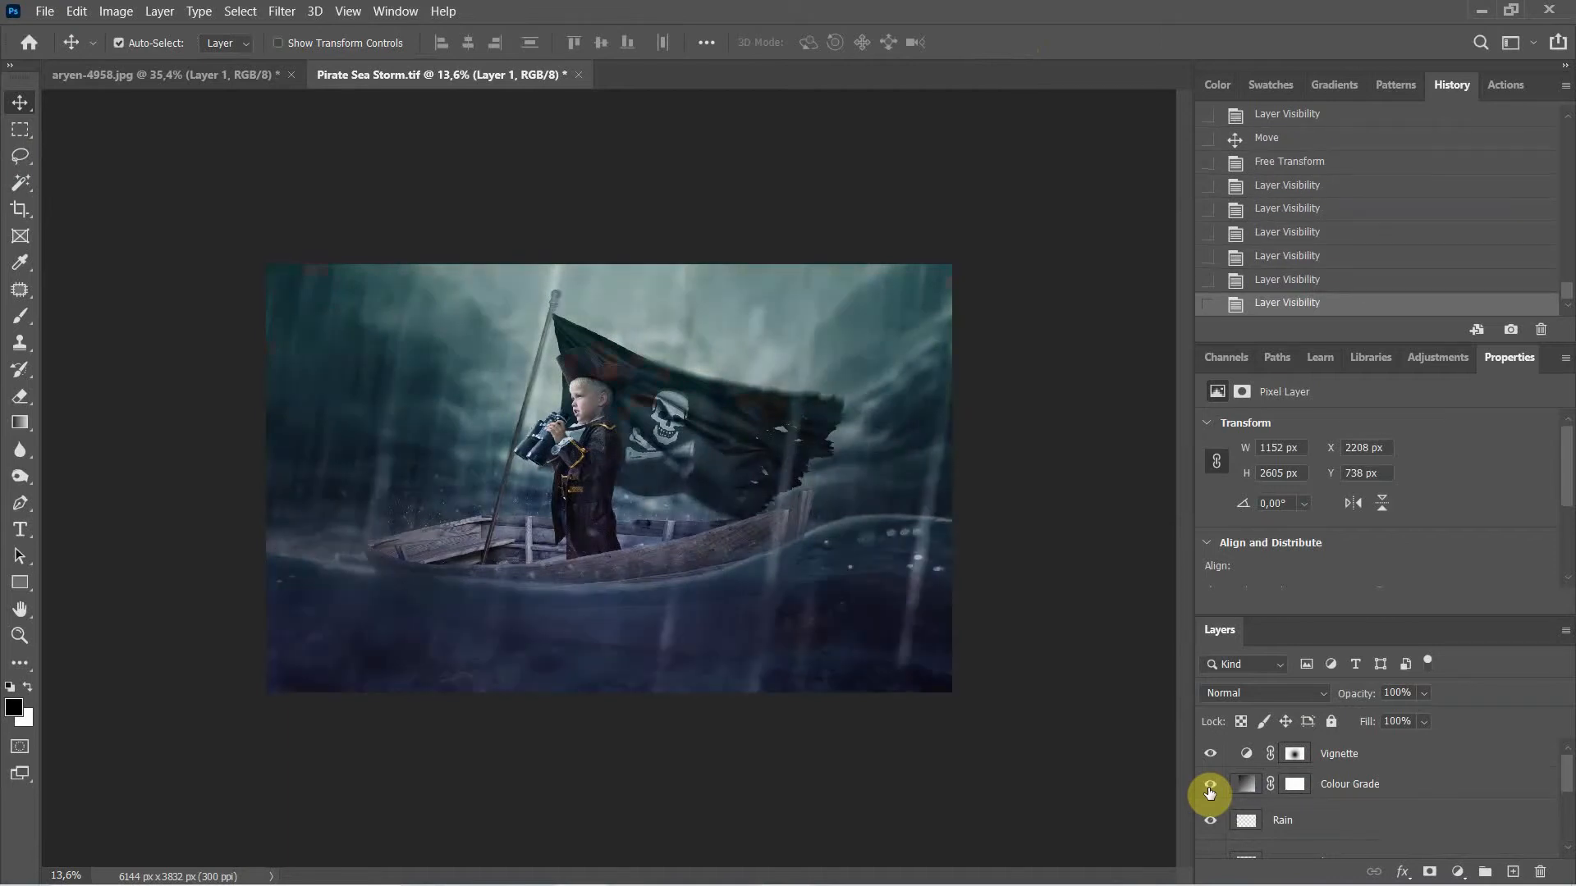
click(1210, 790)
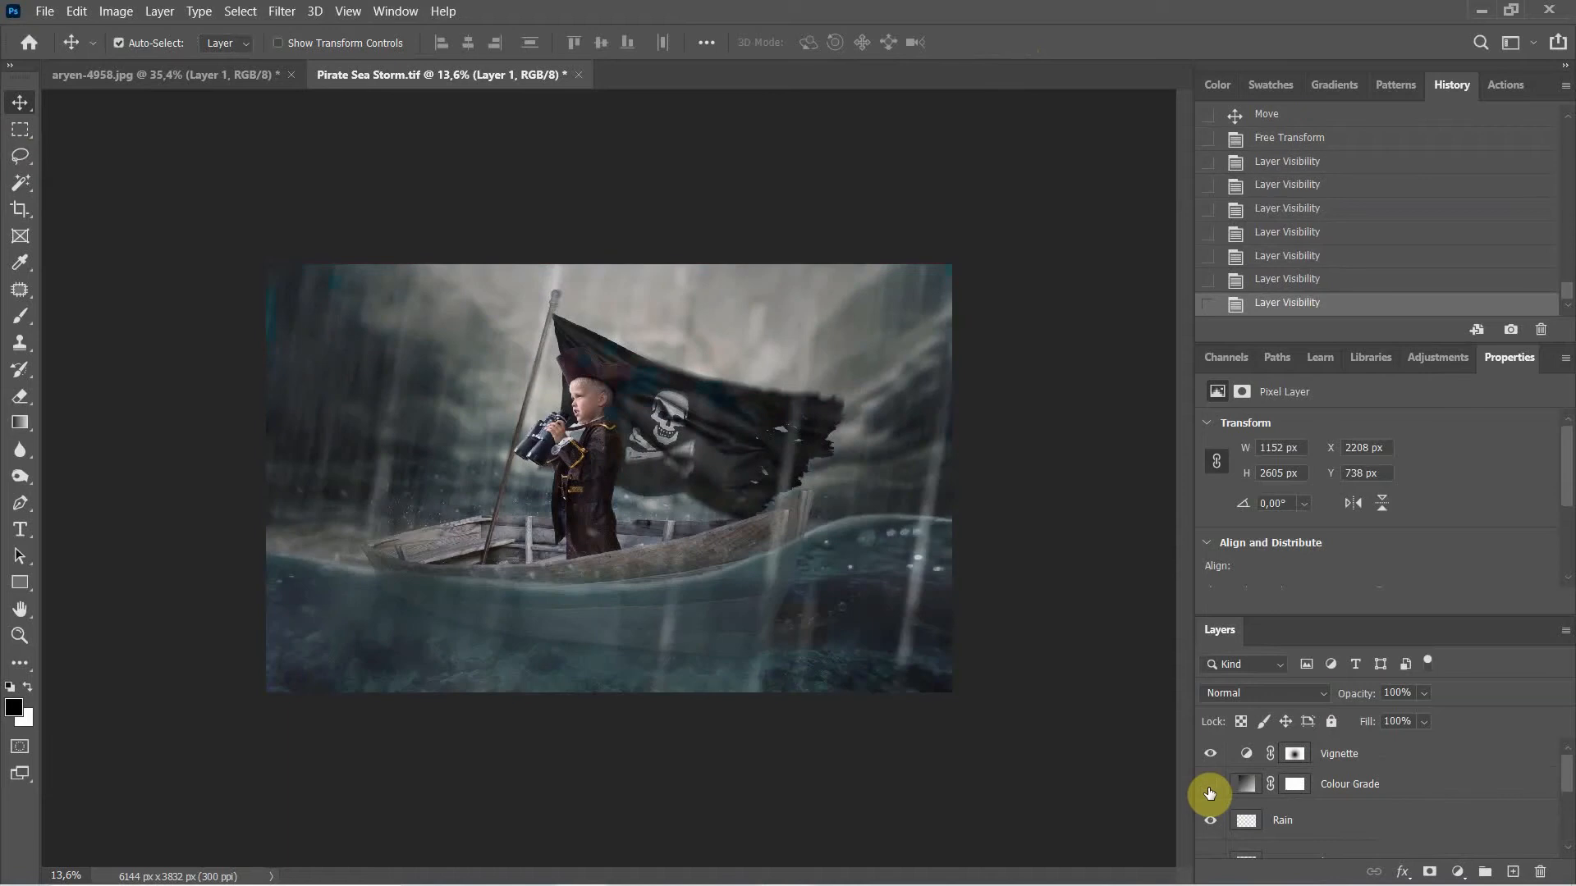
click(1210, 791)
click(1210, 791)
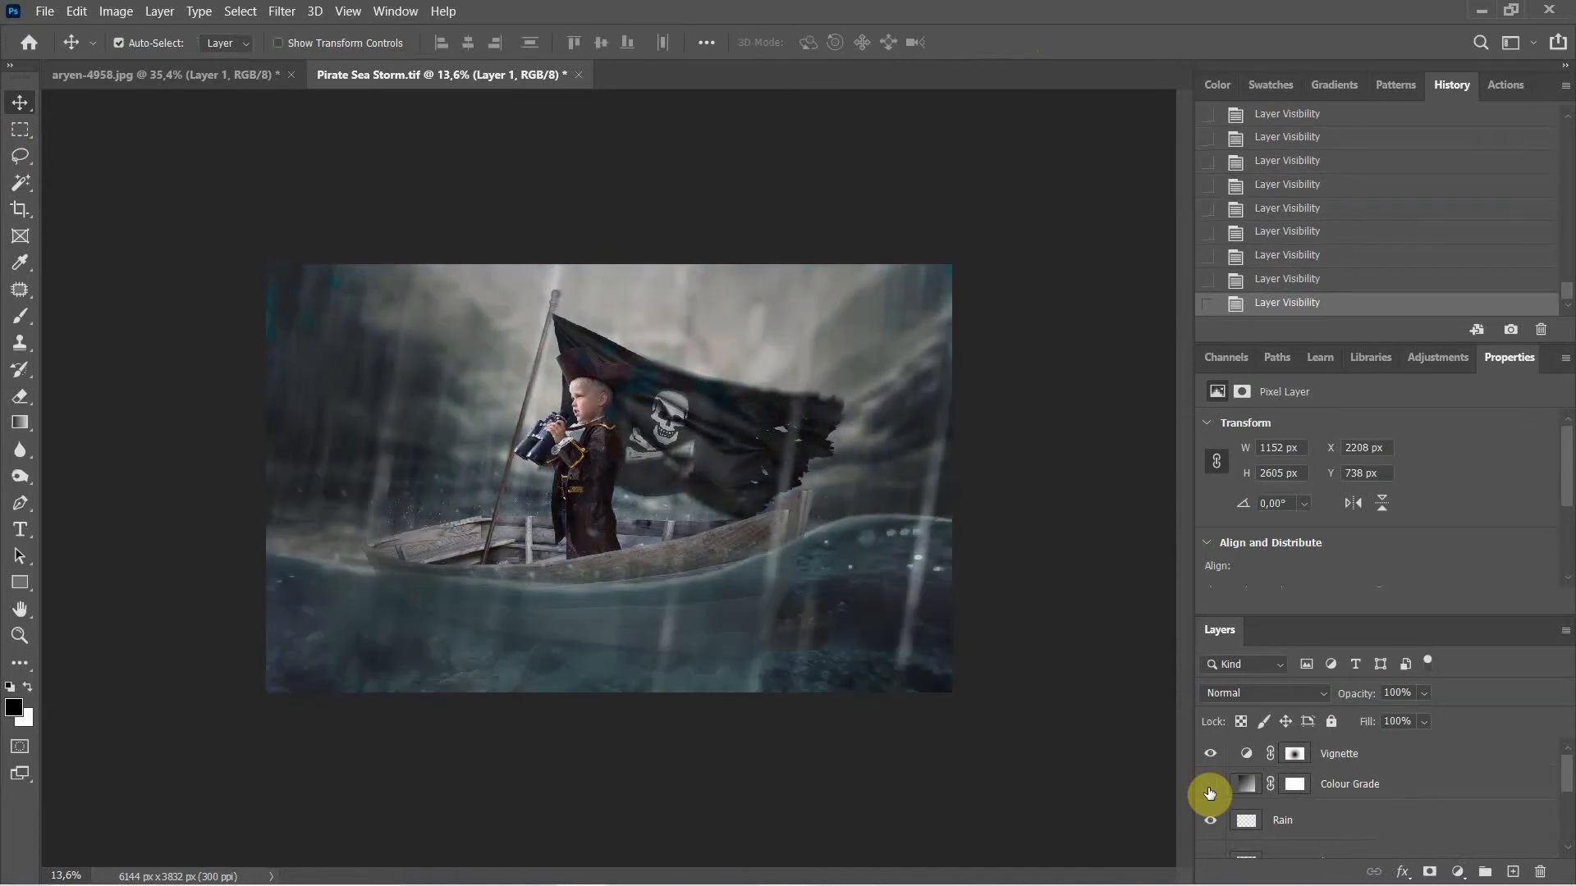
Step: Turn Colour Grade back on and toggle the Rain layer off and on
scroll(1247, 796, down, 1)
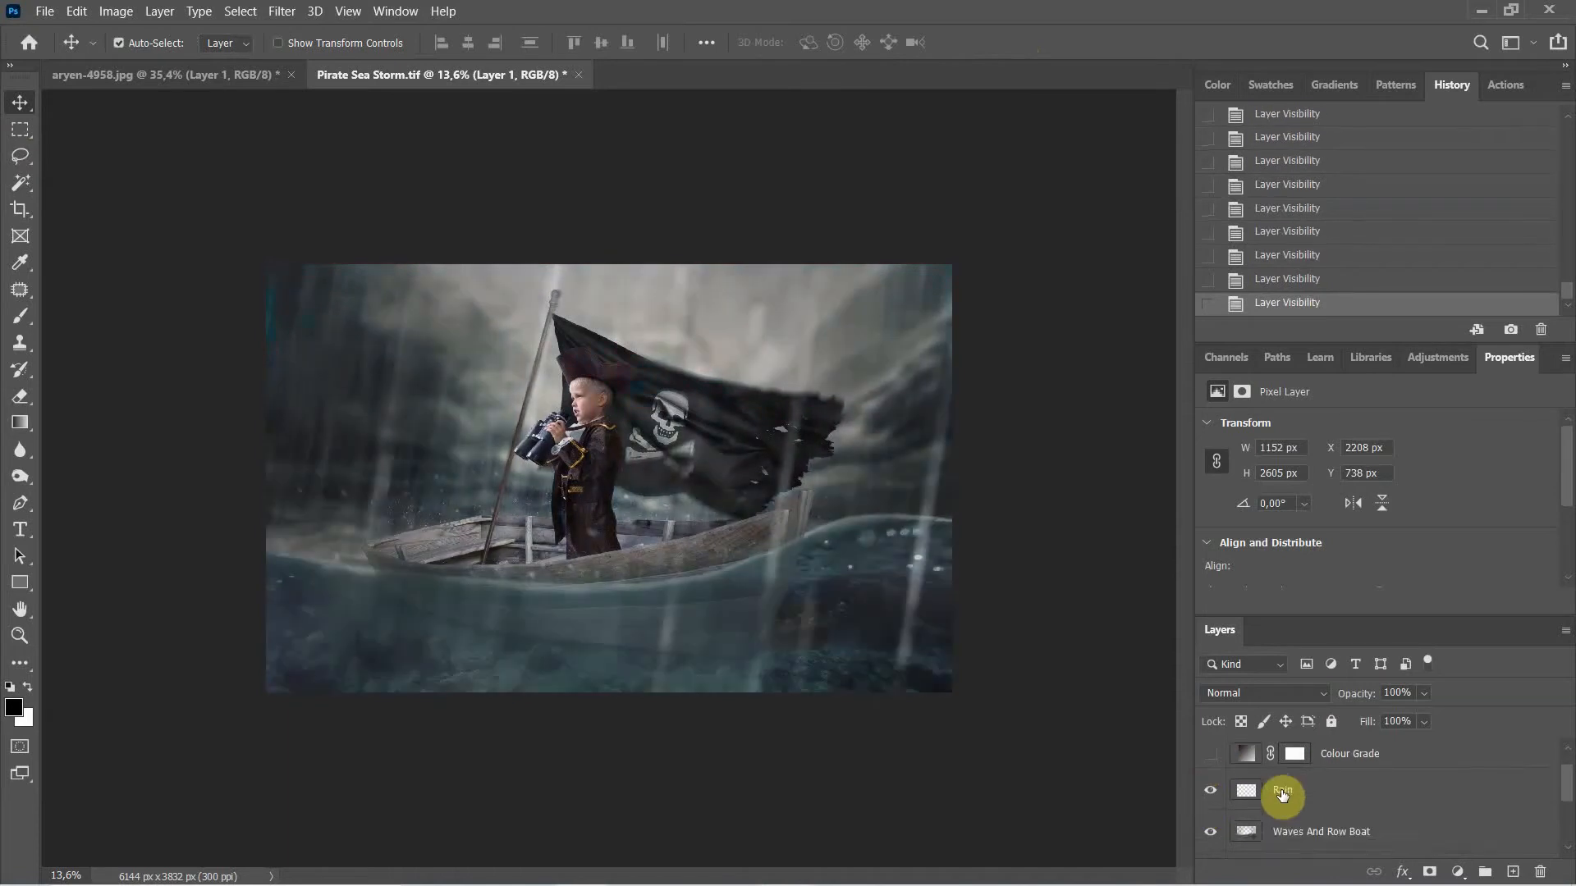
click(1208, 762)
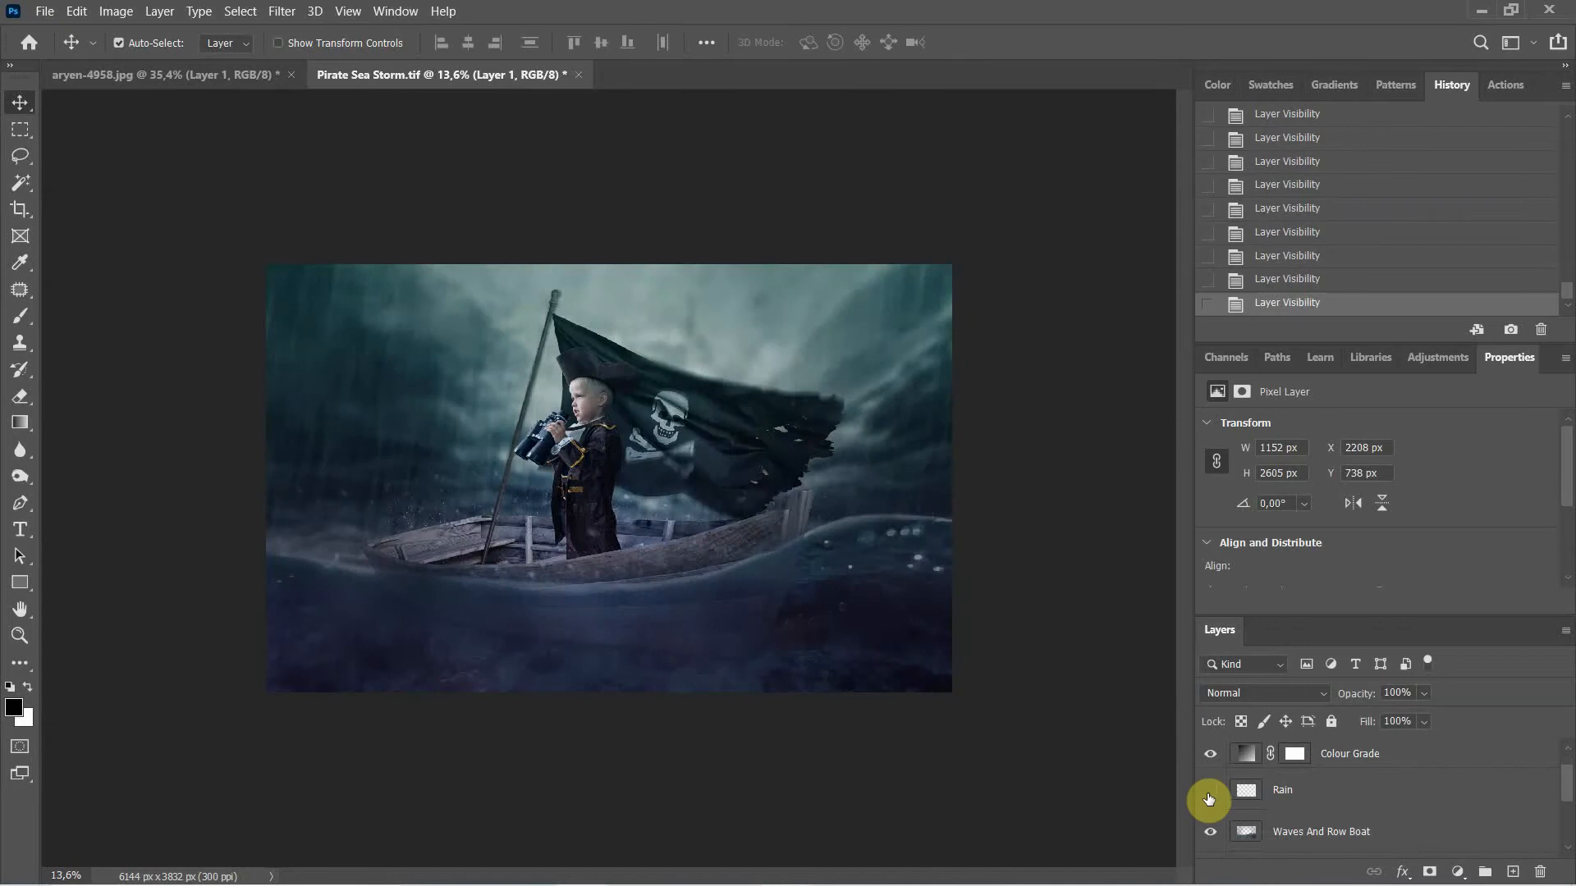
click(1210, 792)
click(1208, 798)
click(1209, 794)
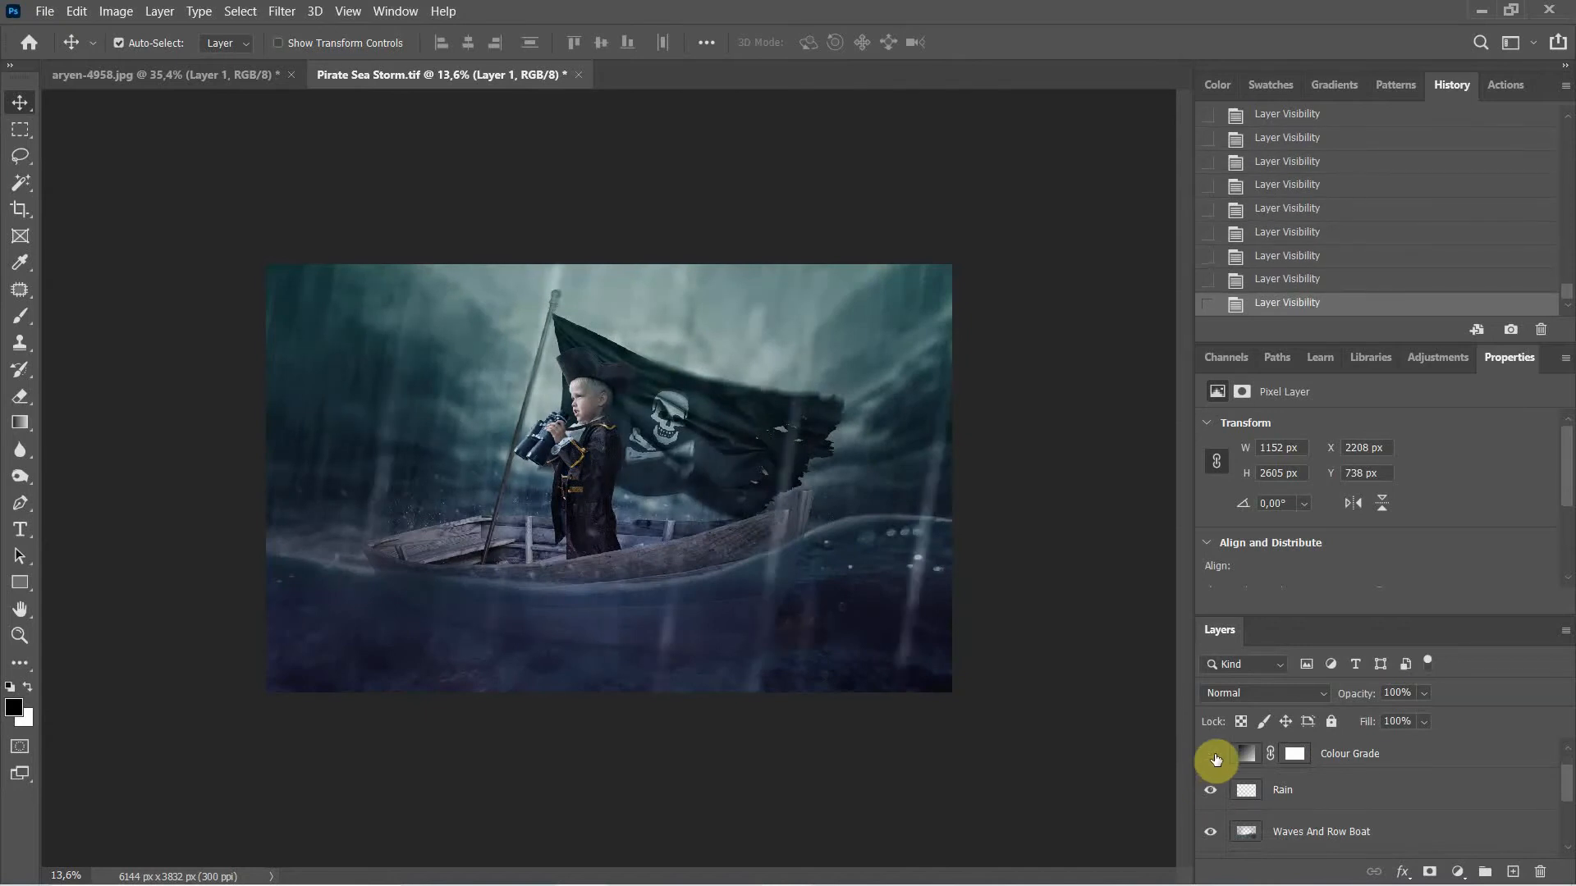
Step: Flick Colour Grade off and on a few more times, leaving it visible
click(1213, 755)
click(1213, 755)
click(1213, 755)
click(1213, 755)
scroll(1247, 763, down, 2)
scroll(1260, 777, up, 2)
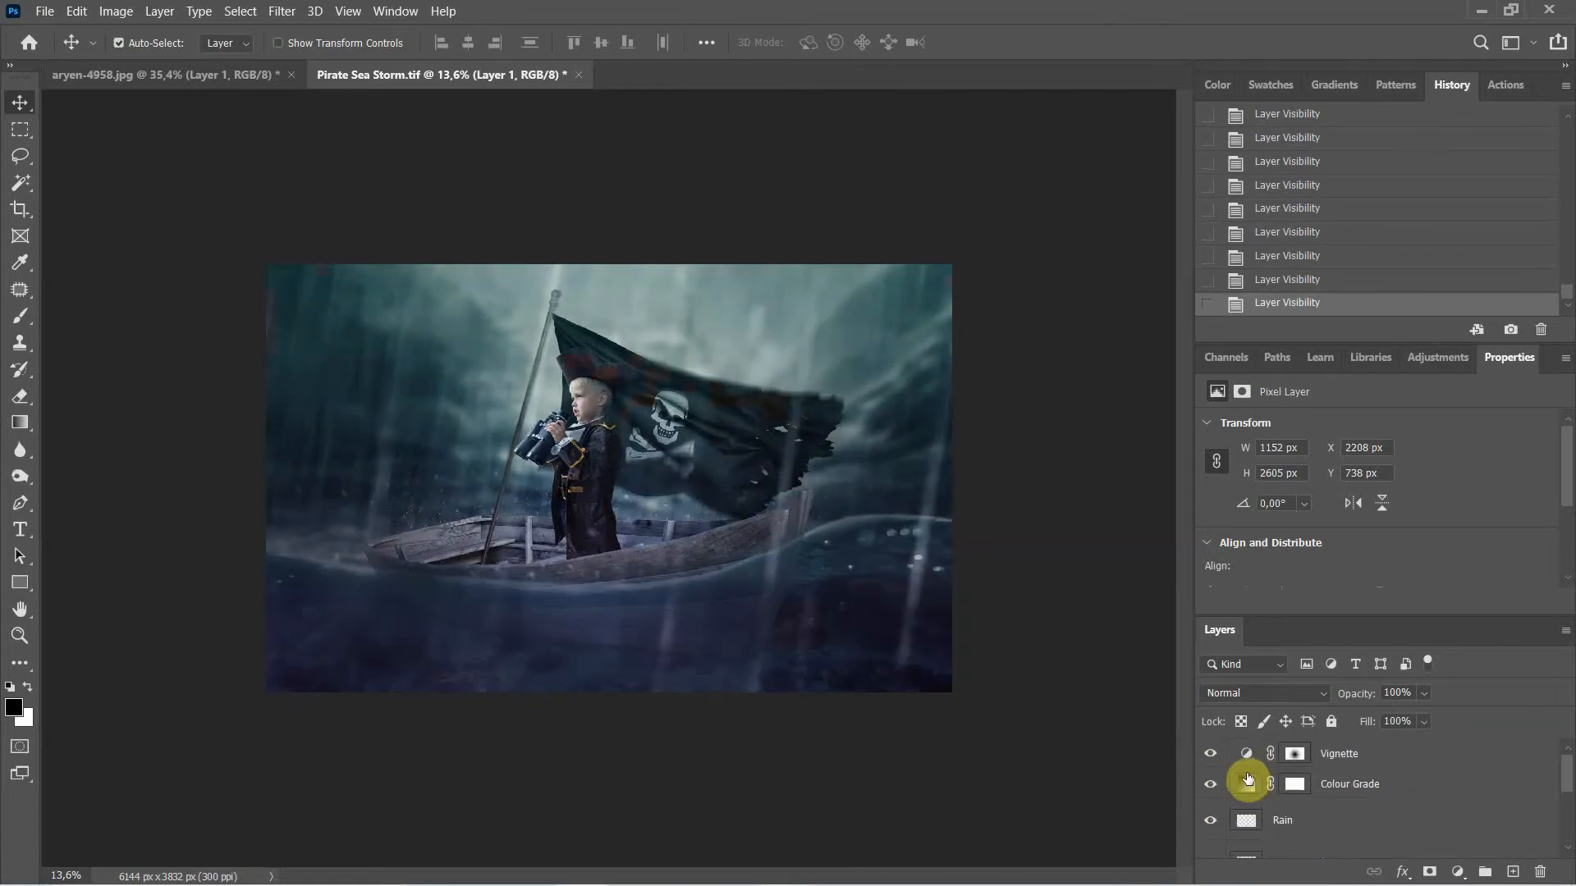
click(1213, 786)
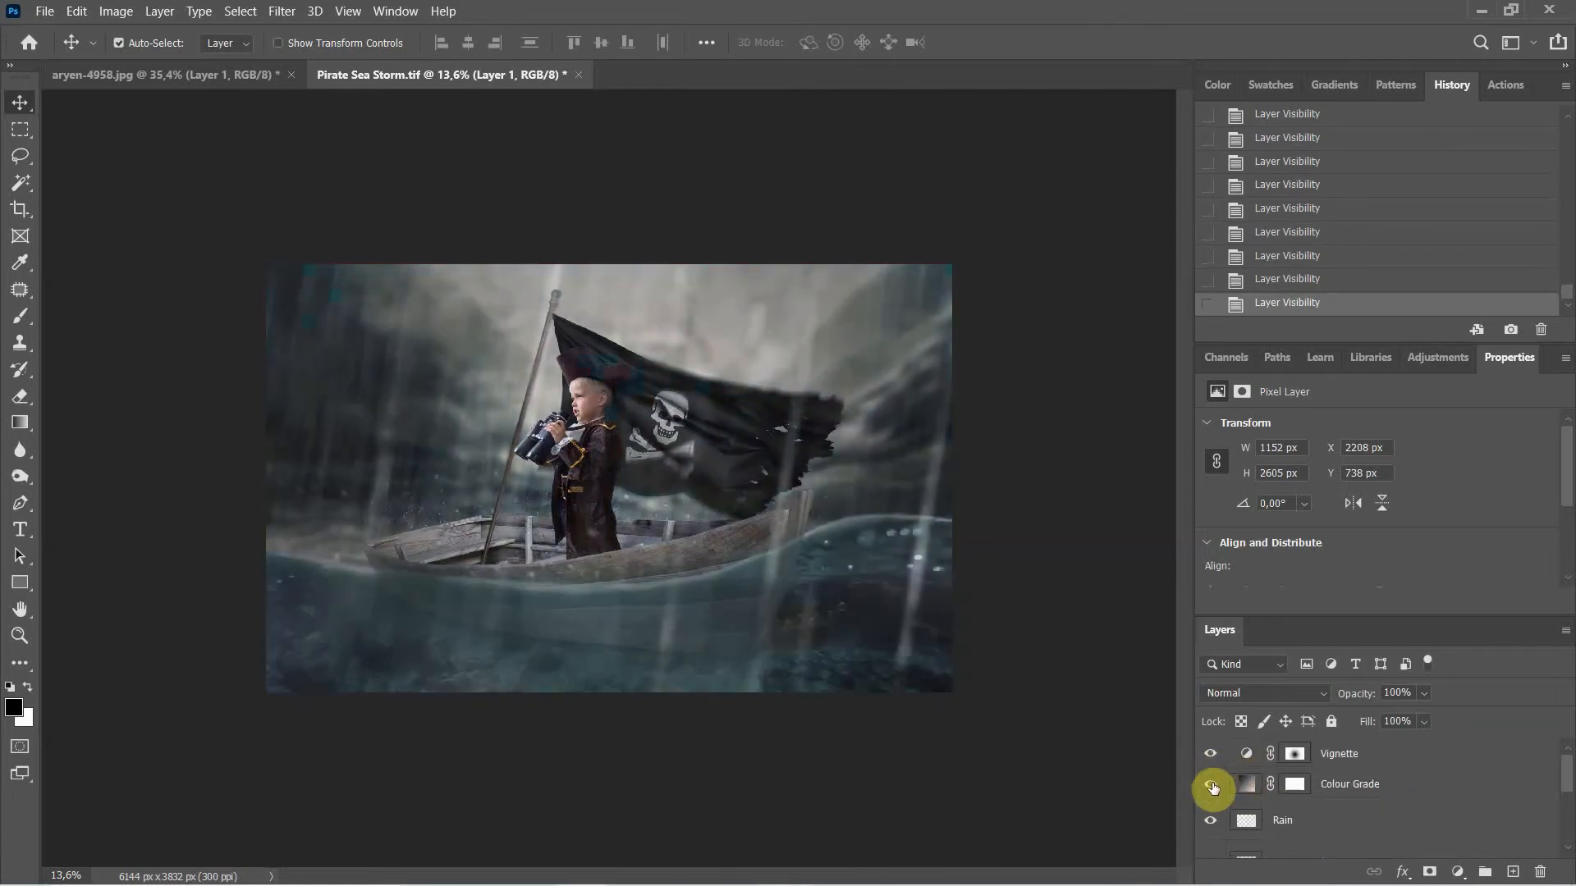
click(1213, 786)
scroll(719, 489, up, 3)
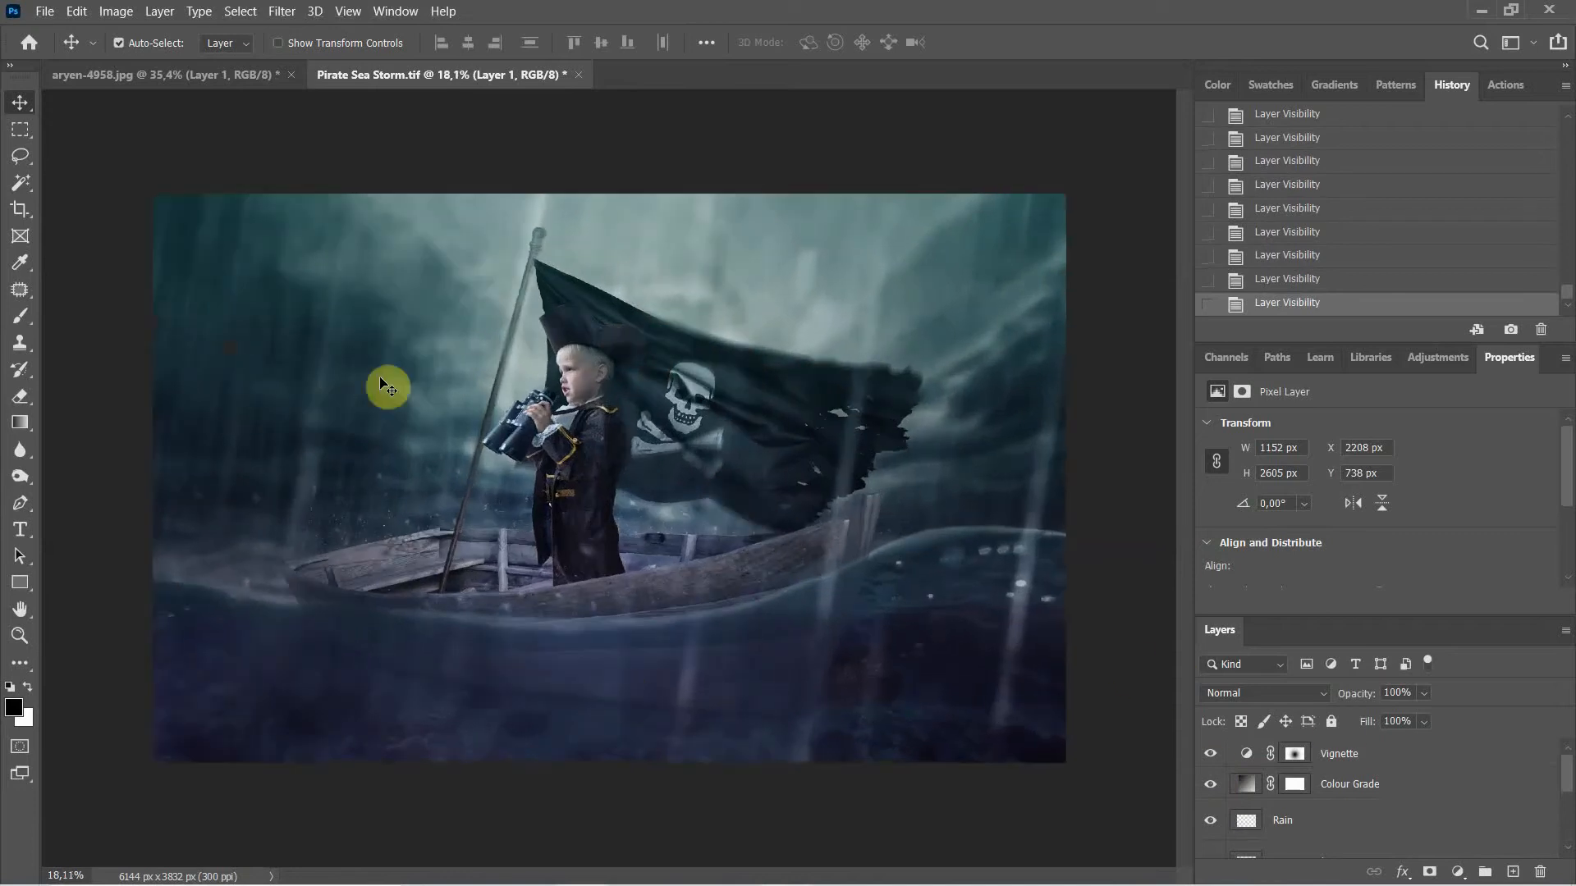
Step: Zoom out, scroll to Layer 1, then zoom in on the hat's top edge by the flag
scroll(435, 402, down, 2)
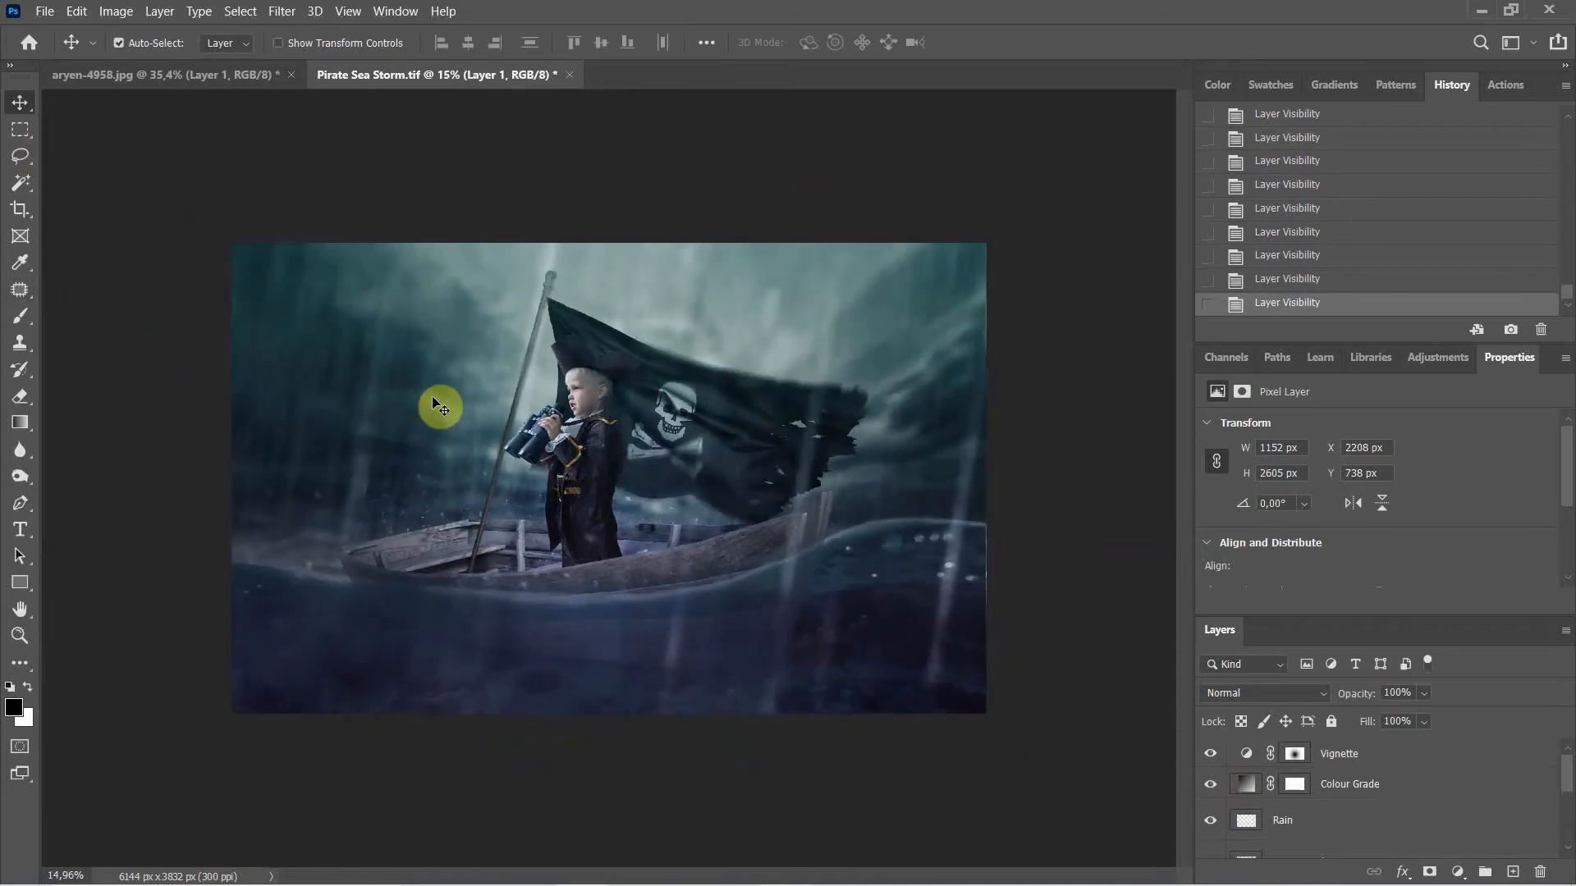
scroll(437, 403, down, 1)
scroll(588, 522, down, 1)
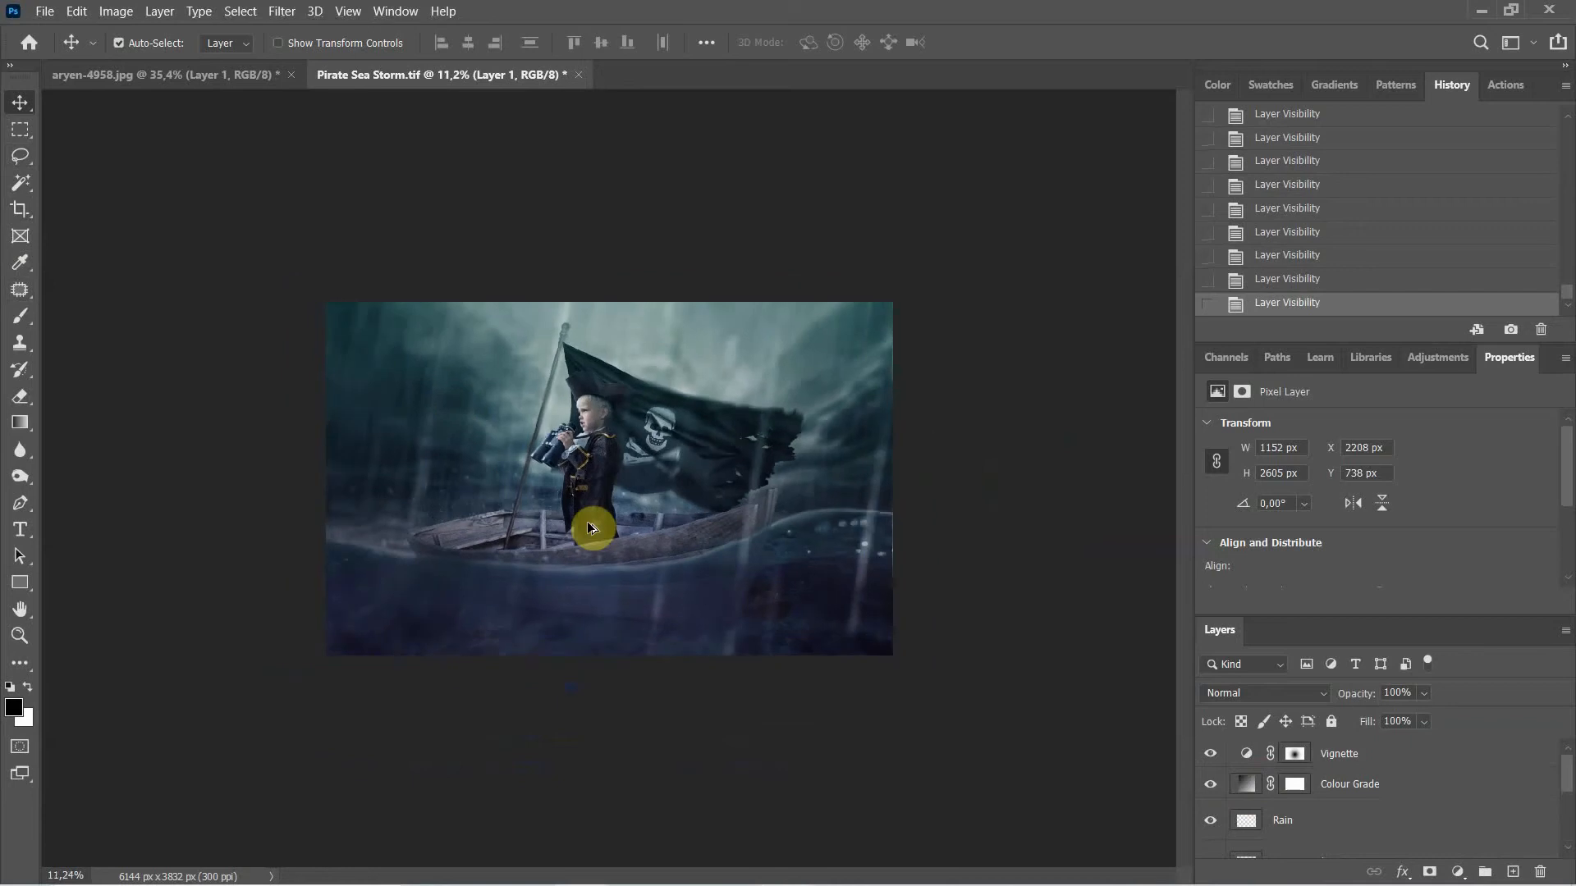
scroll(1416, 808, down, 5)
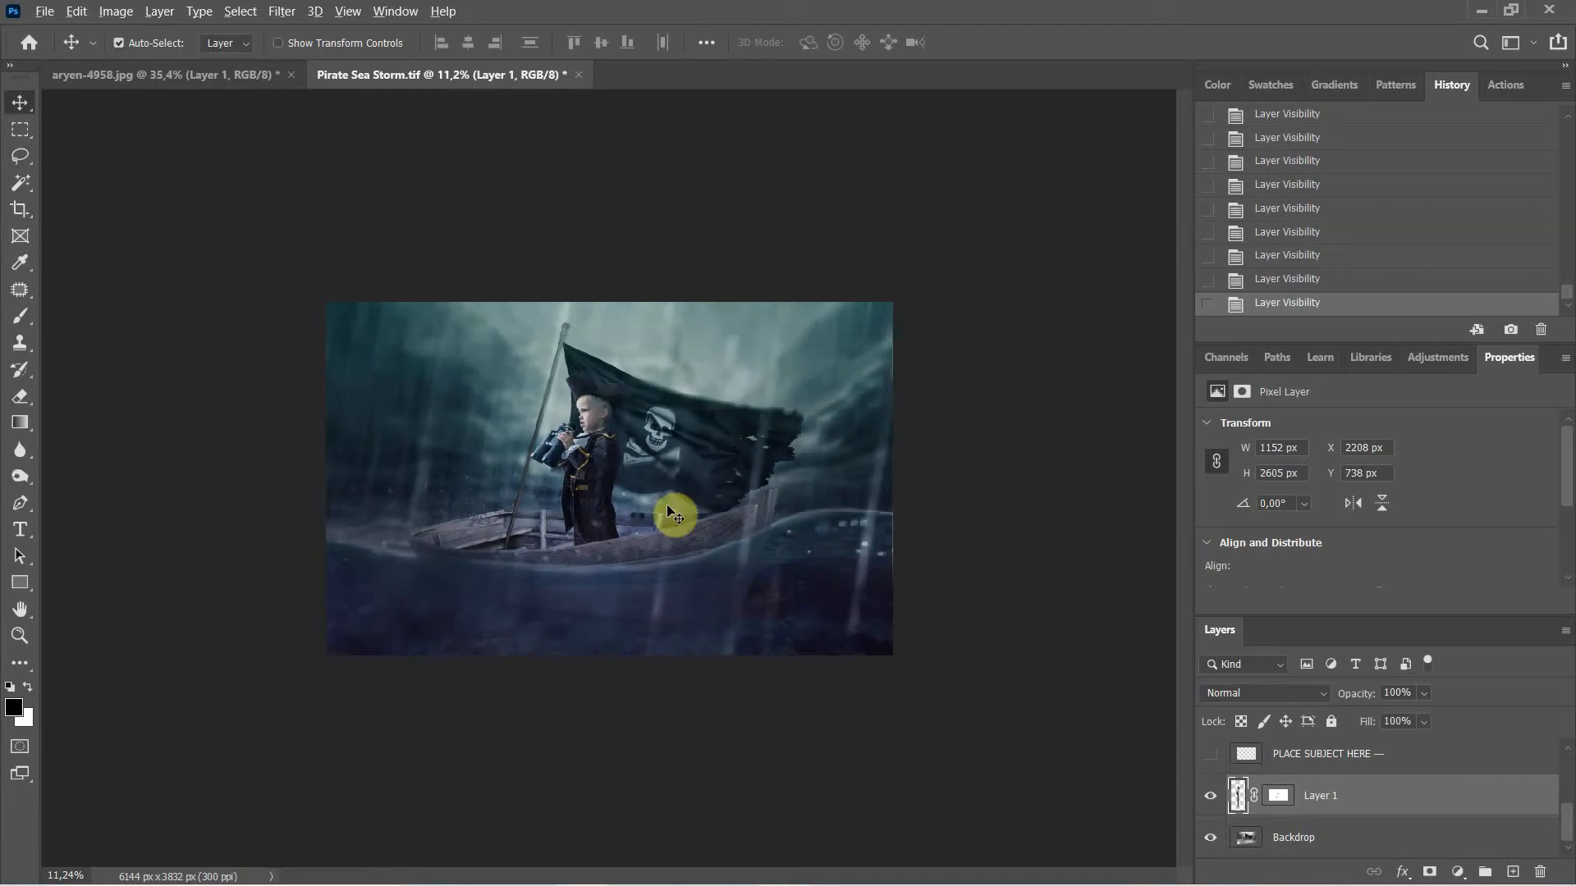
scroll(673, 514, up, 6)
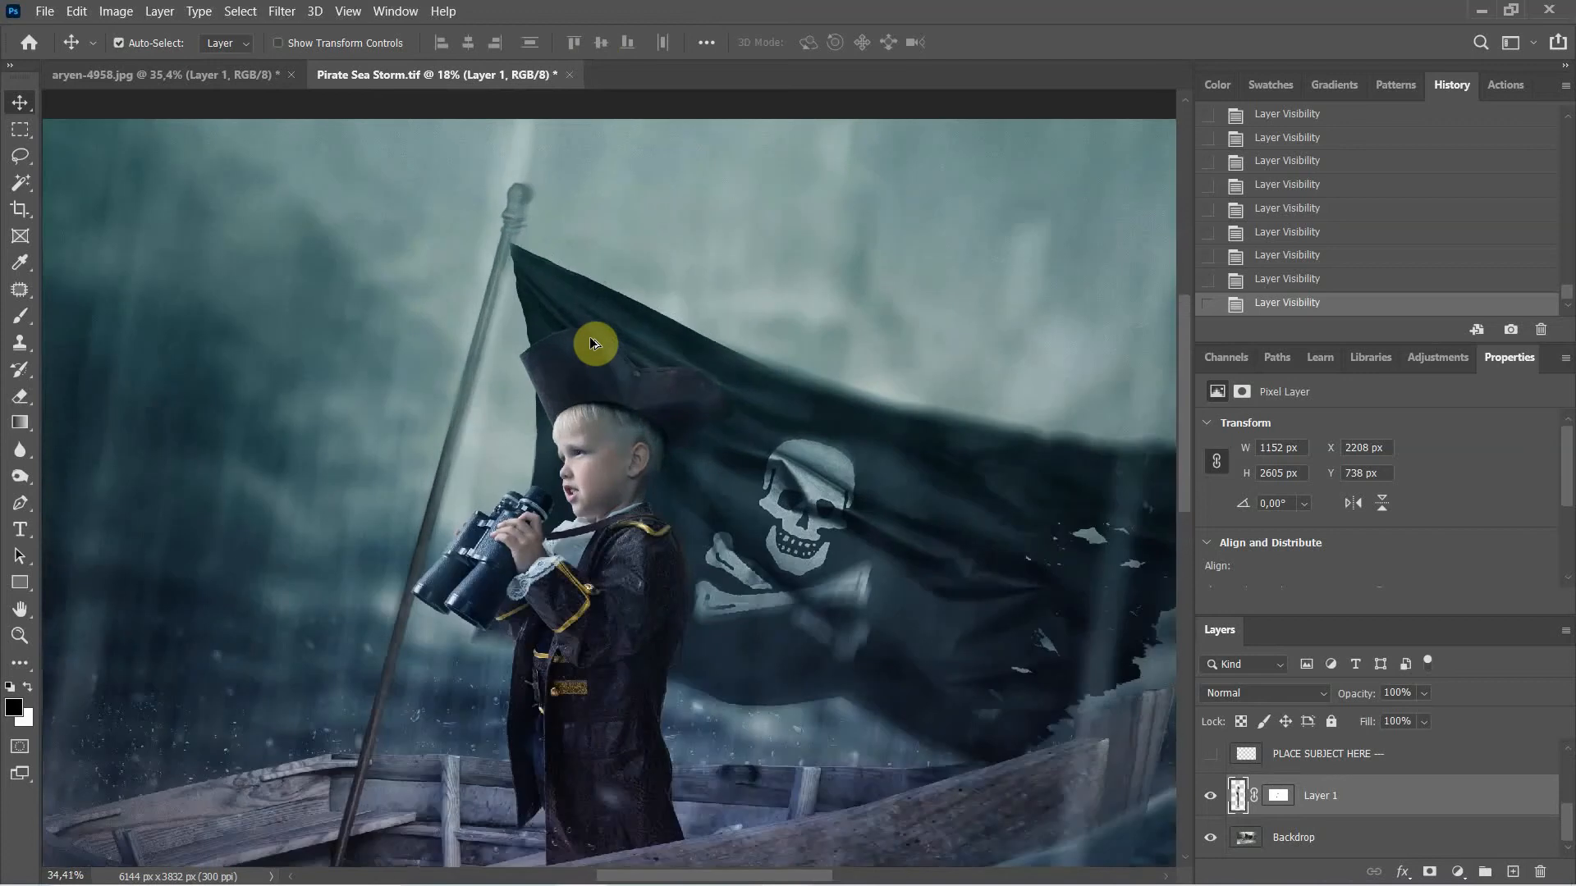
scroll(584, 369, up, 5)
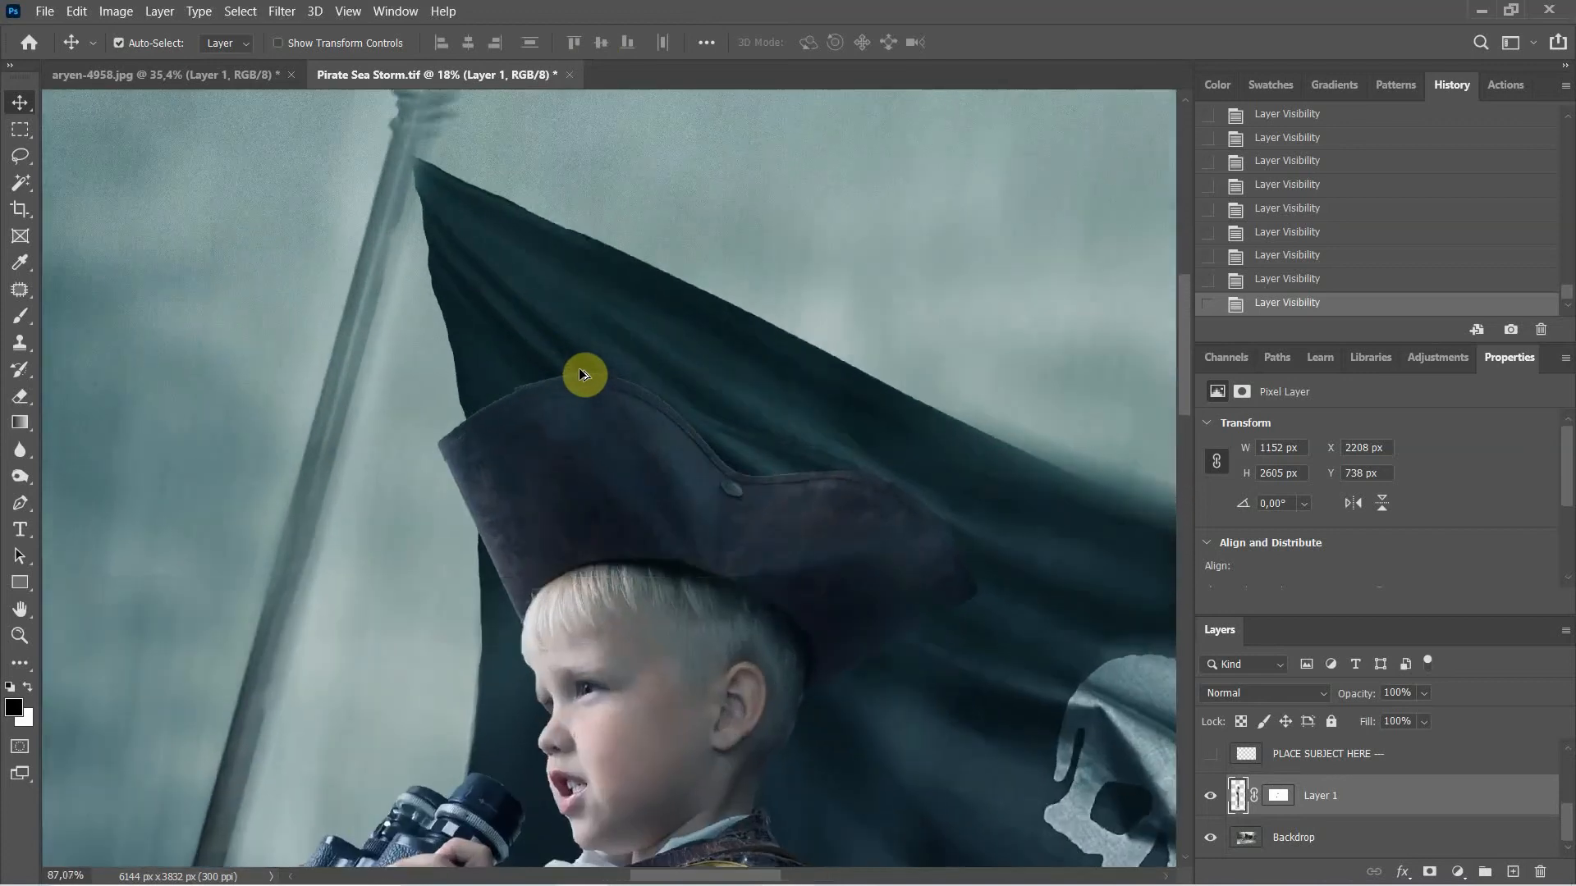
scroll(579, 368, up, 2)
Step: Target Layer 1's mask with the Brush tool and paint along the hat's top edge
click(1278, 795)
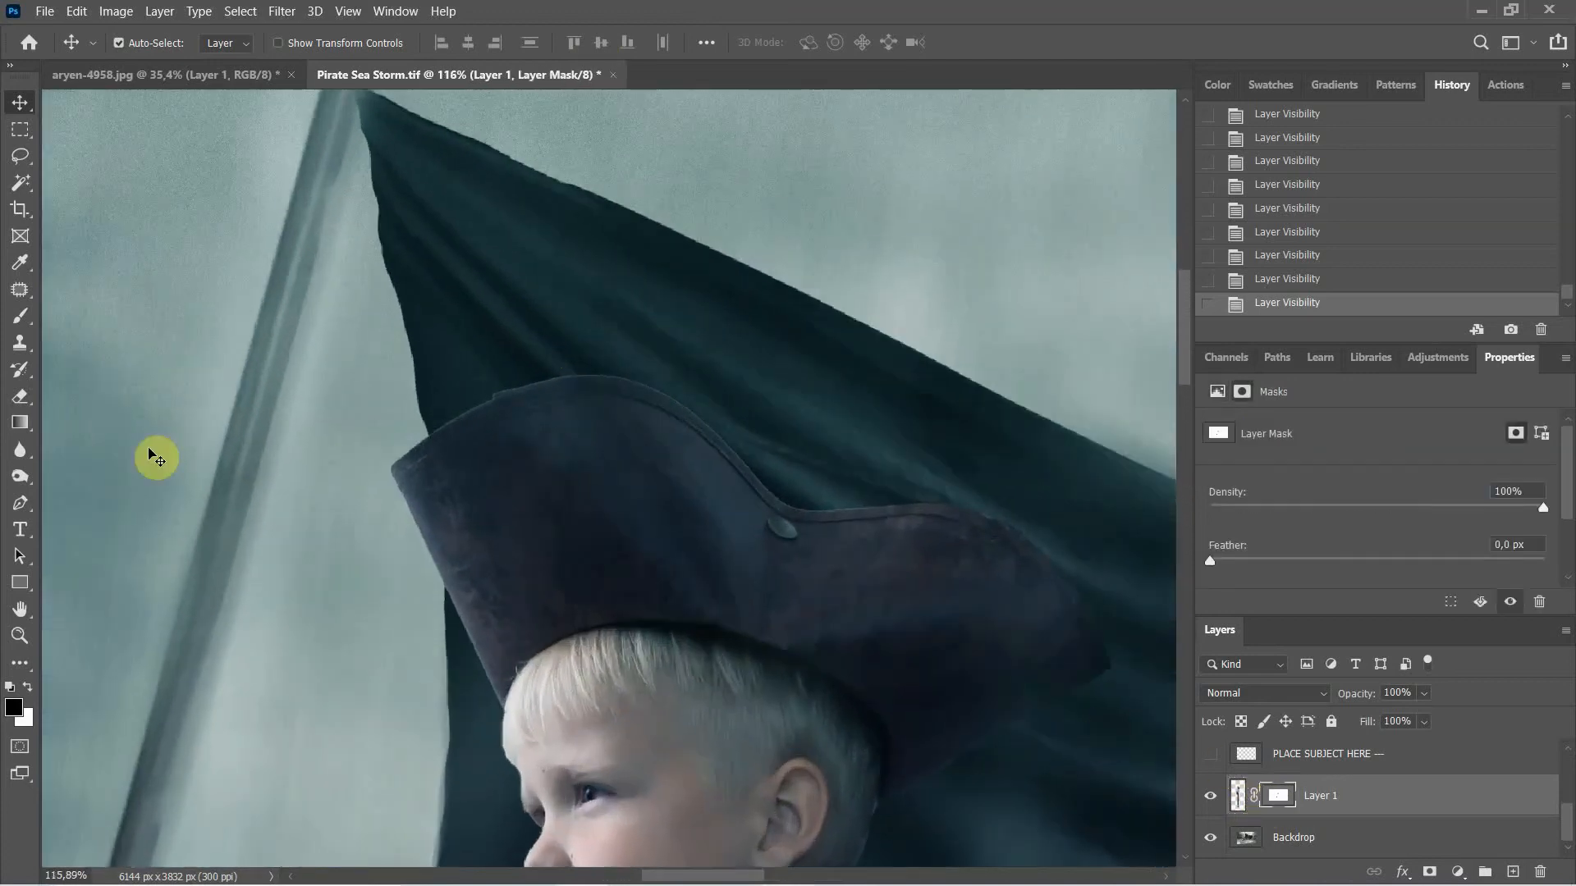
click(21, 317)
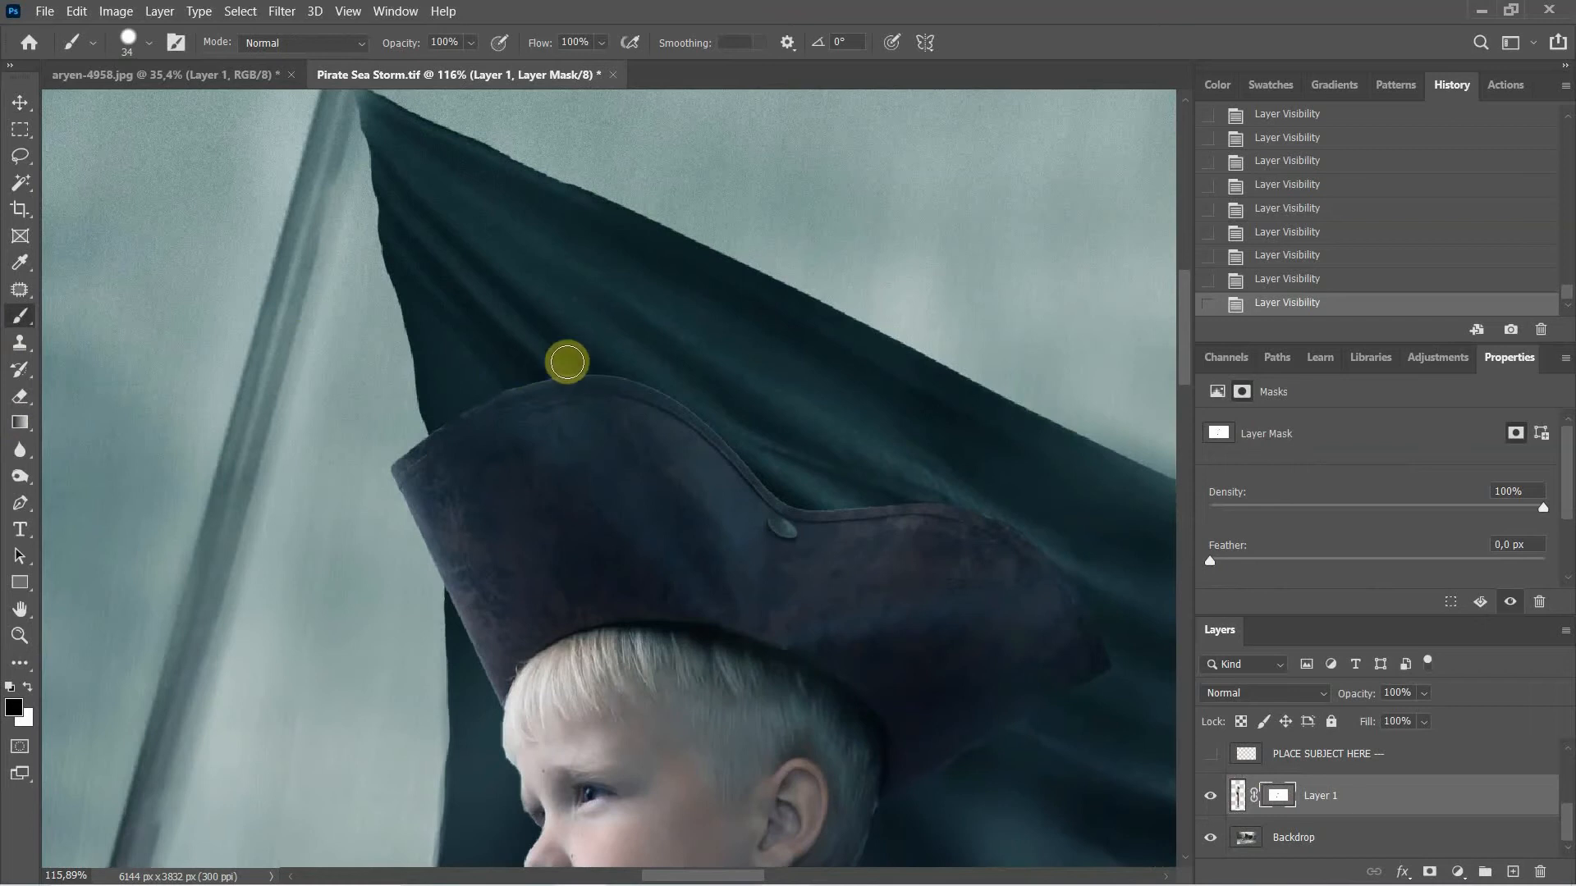
mouse_move(567, 362)
mouse_down()
mouse_move(588, 352)
mouse_move(703, 406)
mouse_up()
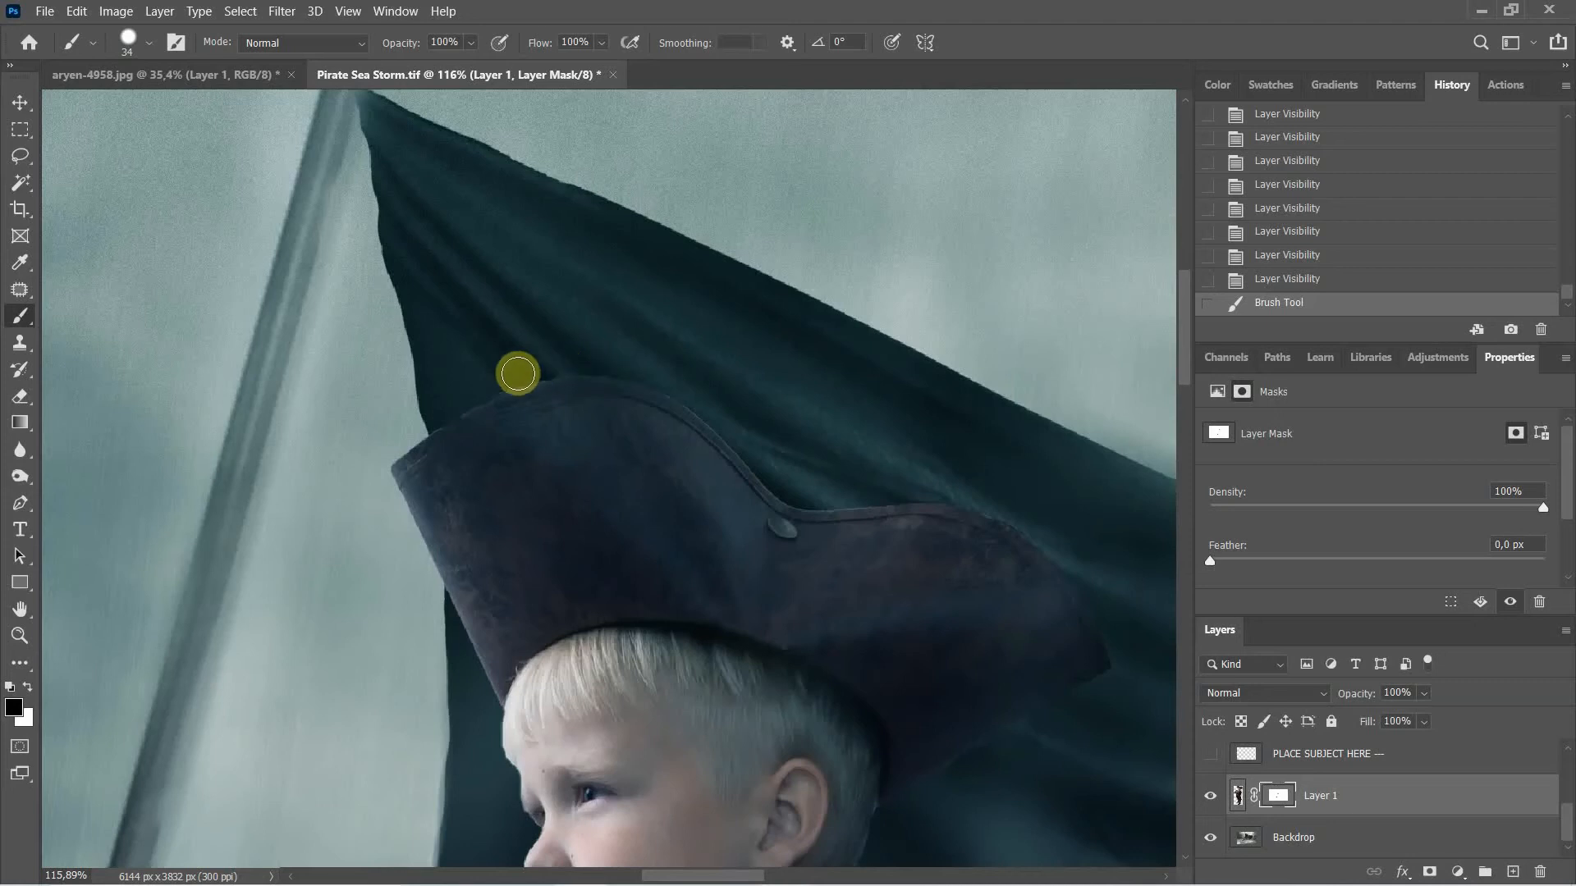
mouse_move(481, 377)
mouse_down()
mouse_move(533, 363)
mouse_move(416, 422)
mouse_up()
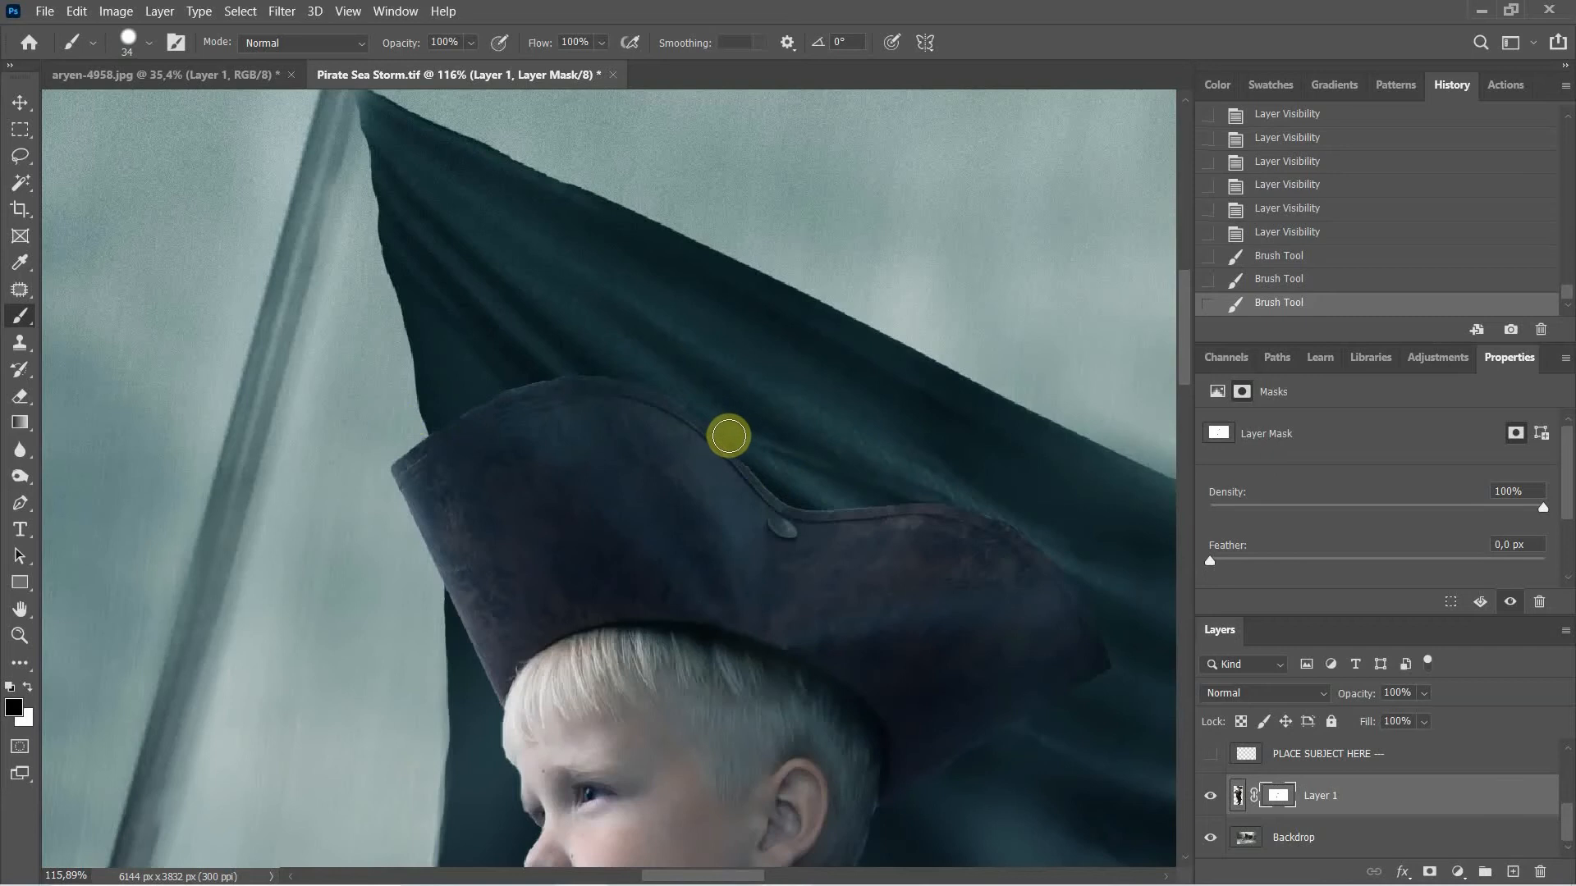
Step: Dab the mask along the hat crown near its button, undoing and repainting one stroke
click(678, 395)
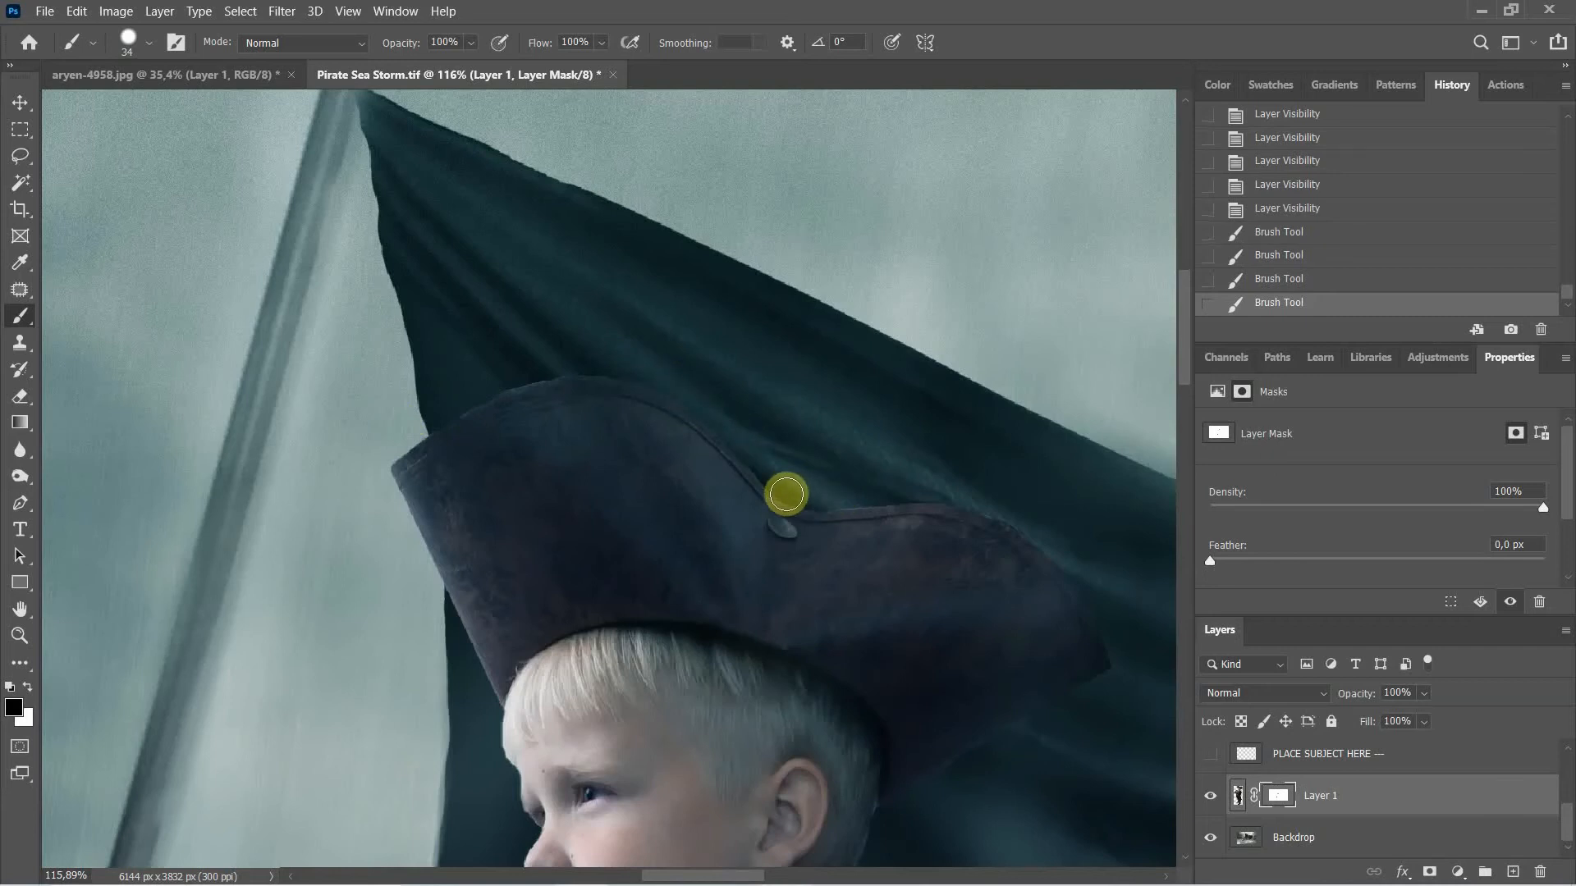
click(763, 480)
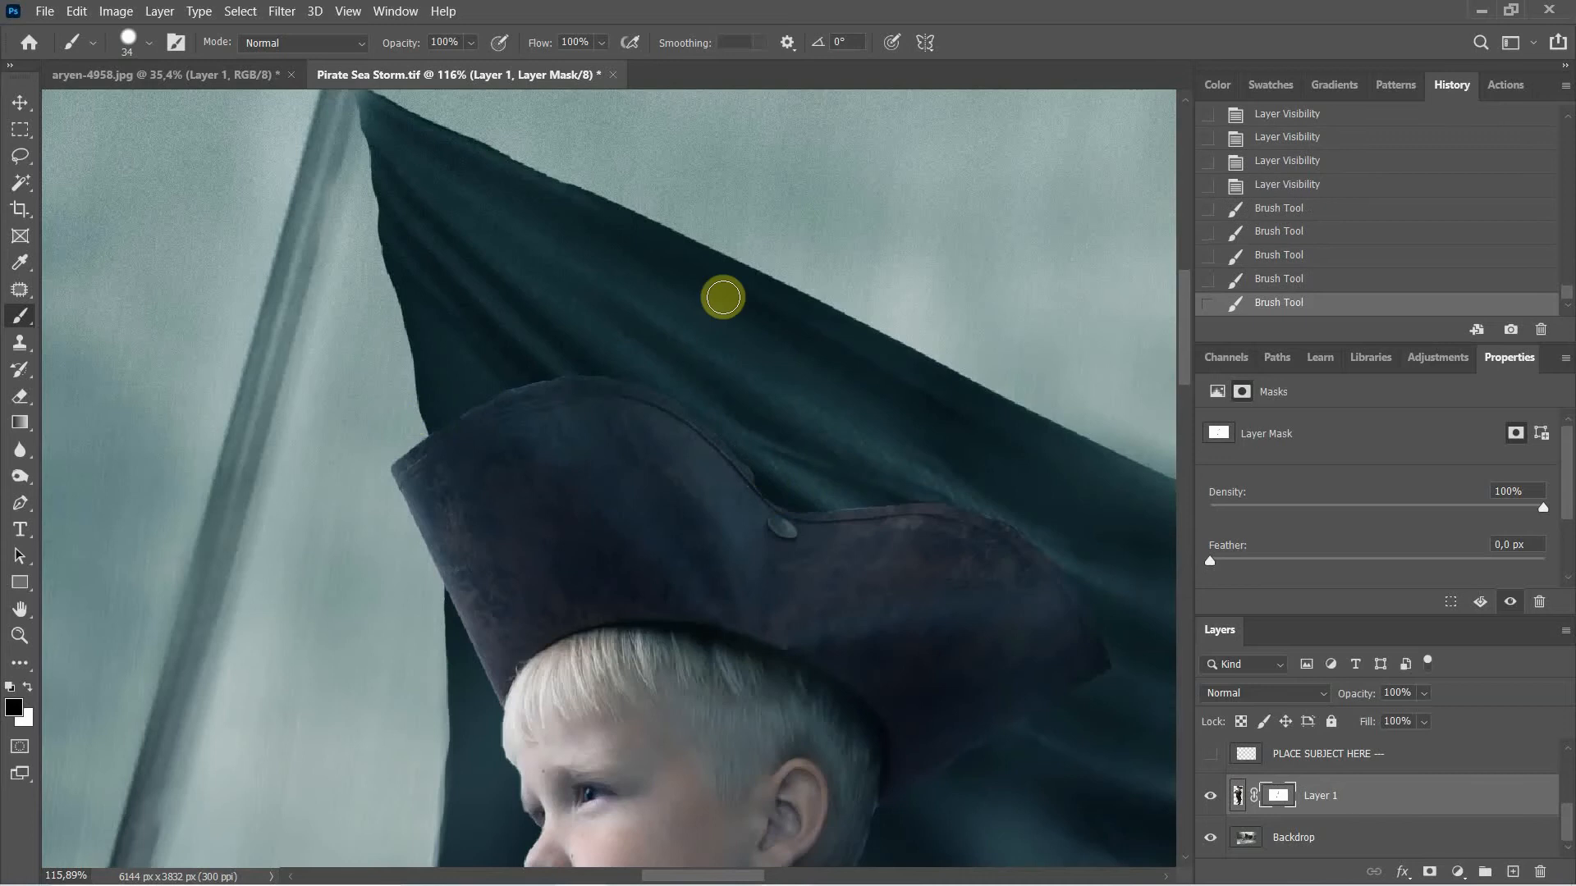
key(ctrl+z)
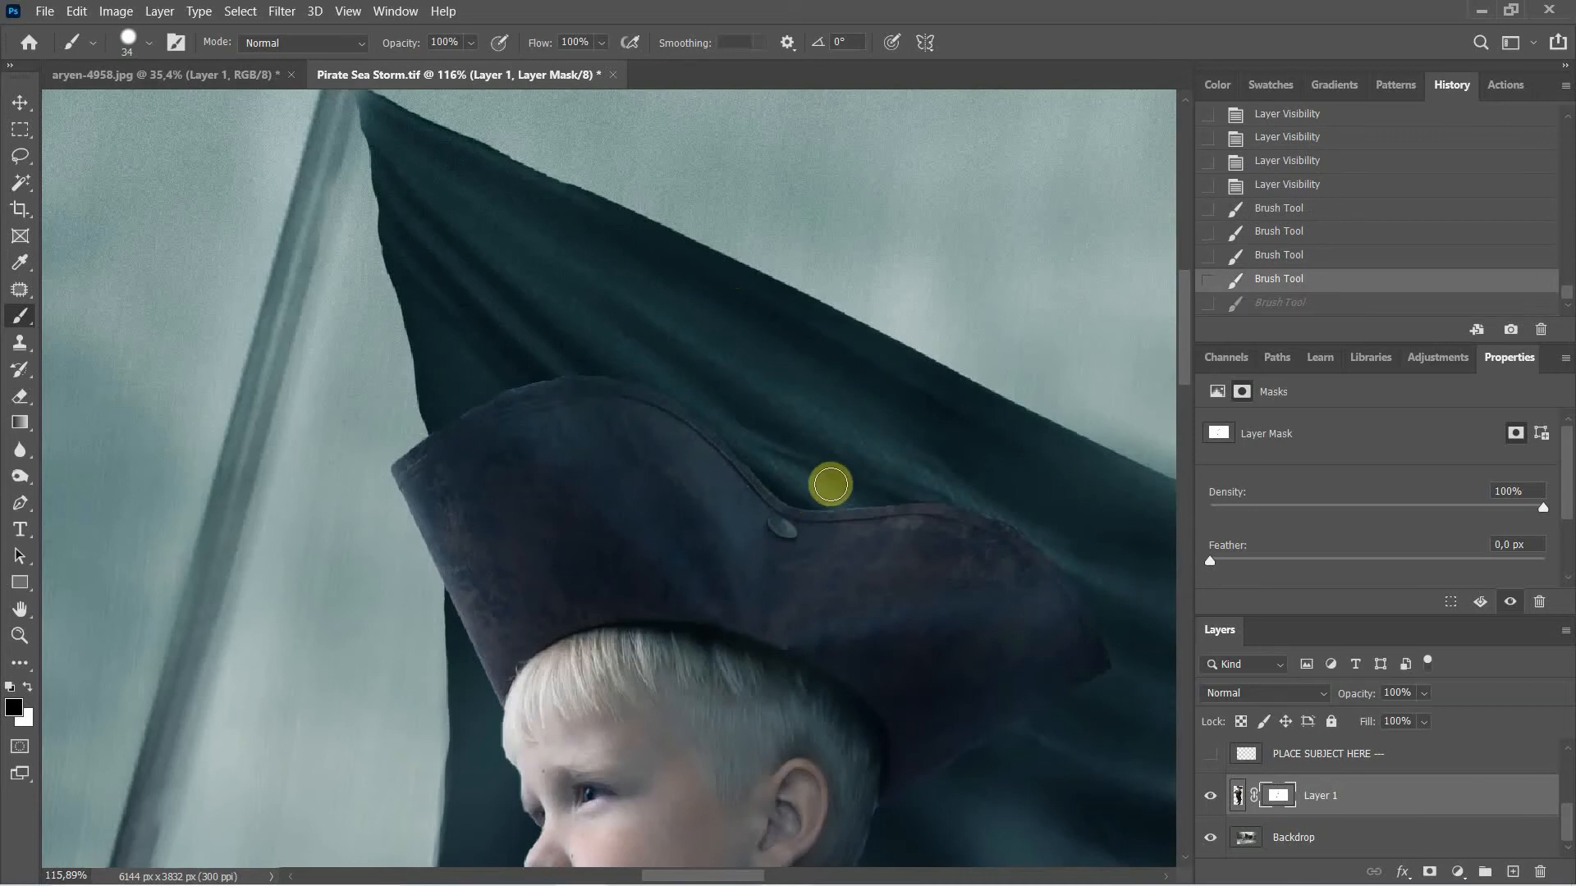
drag(829, 478, 844, 489)
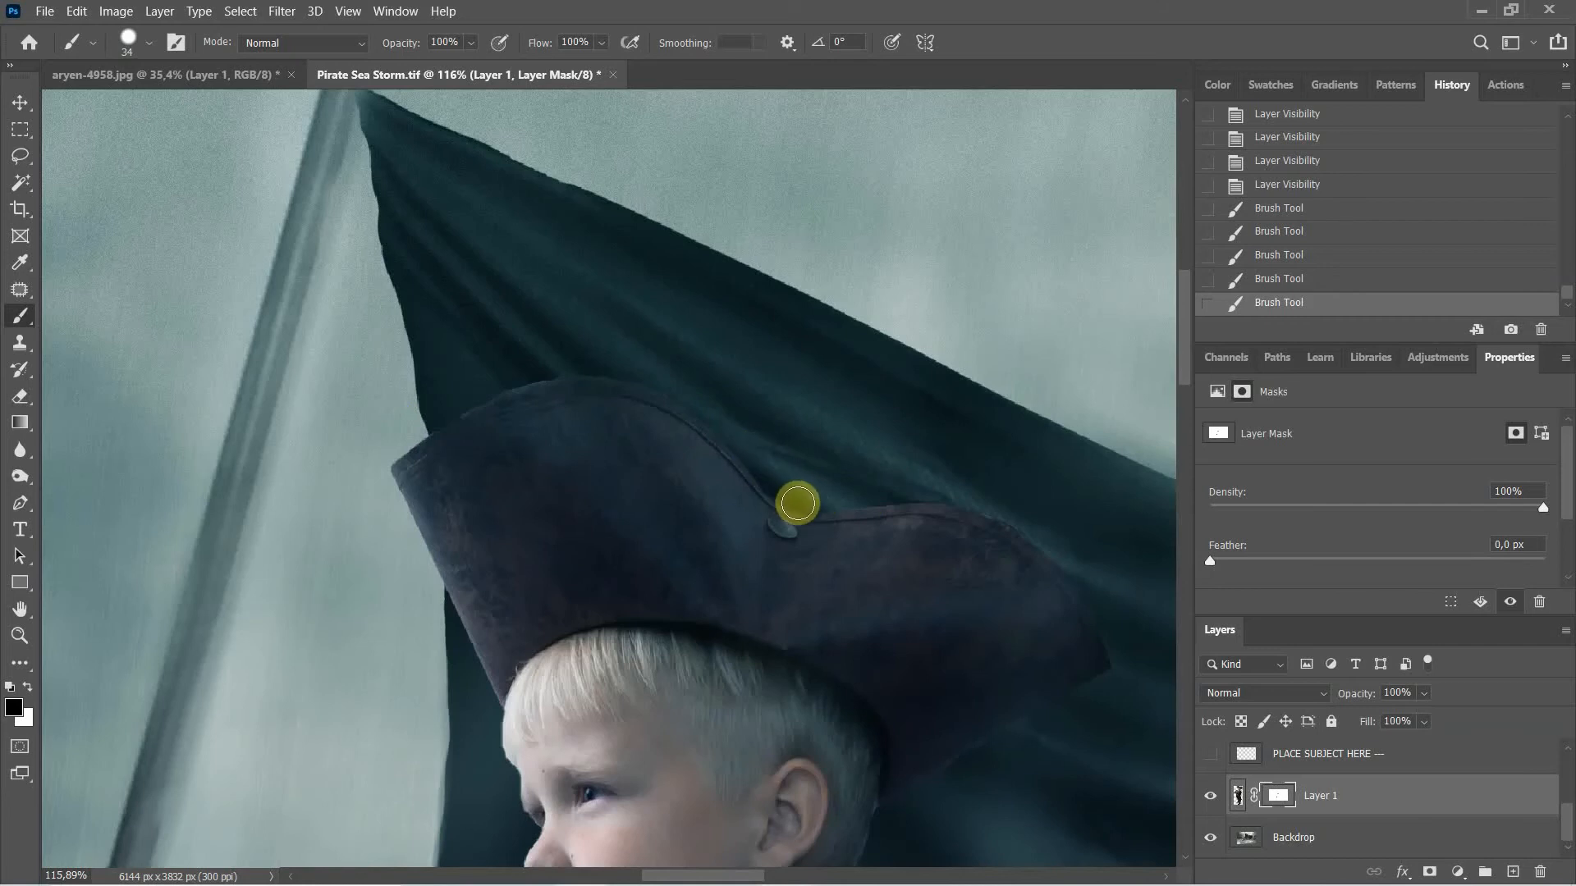
click(847, 495)
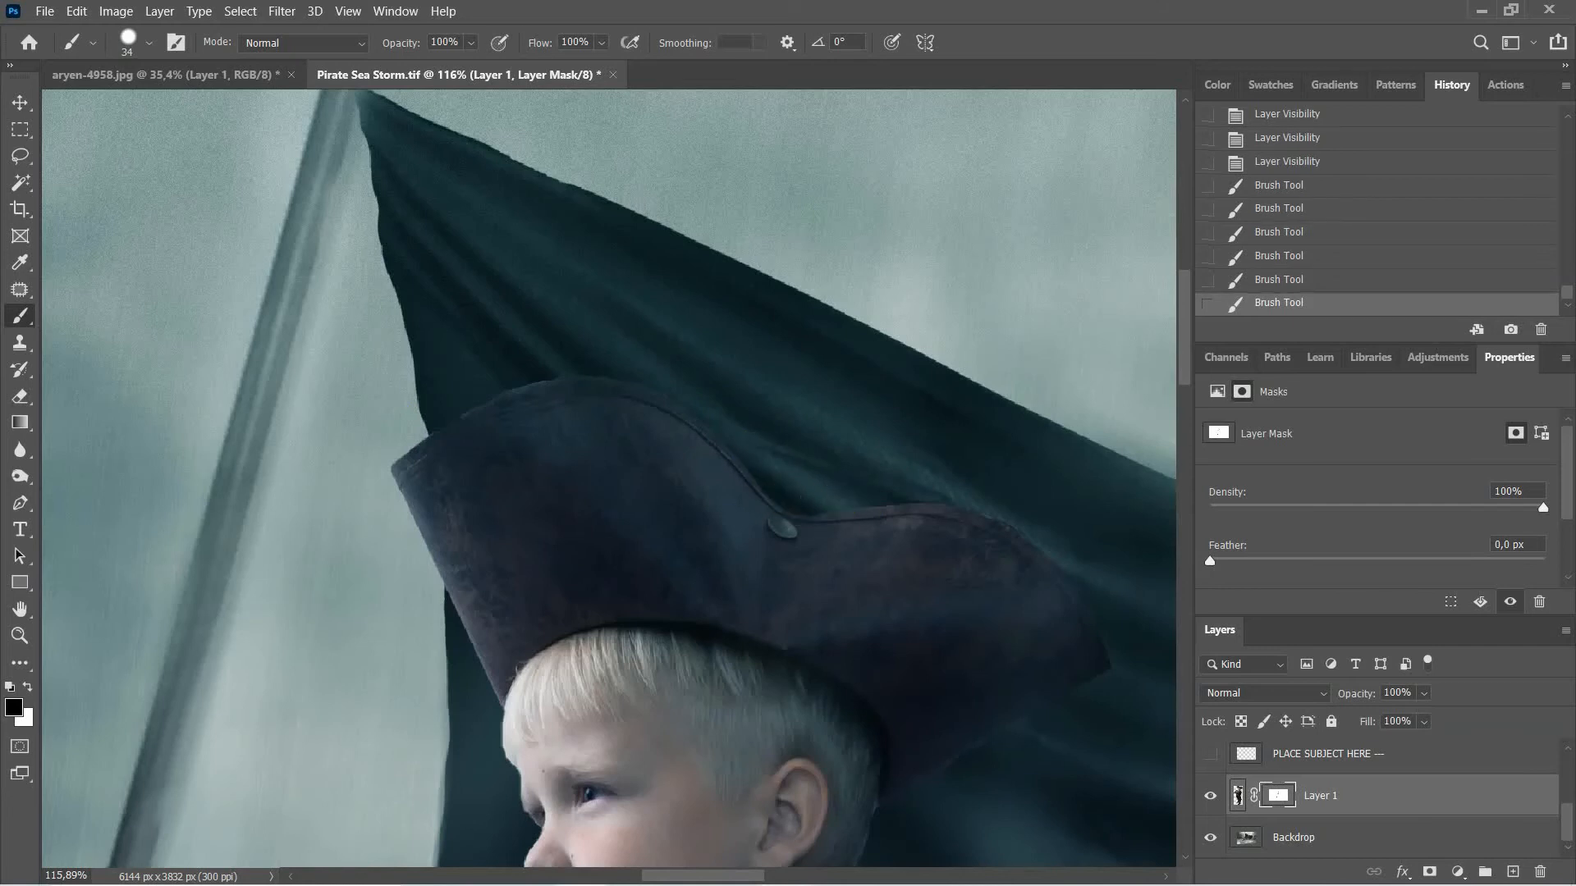
Step: Zoom out to the full Pirate Sea Storm composite and switch to the Move tool
scroll(1148, 570, down, 8)
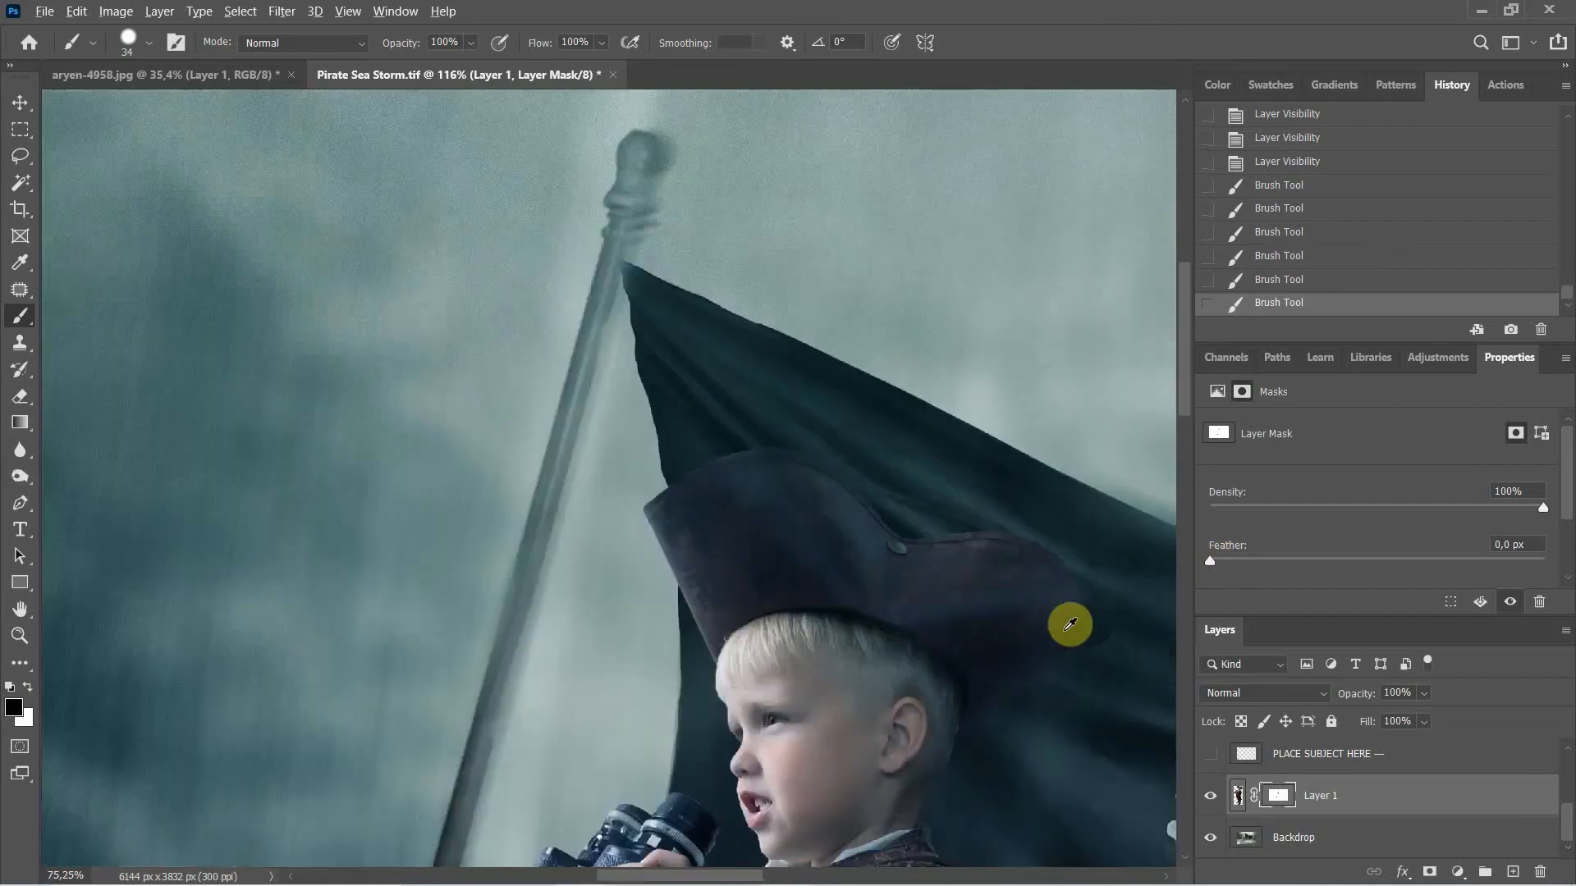
scroll(989, 616, down, 8)
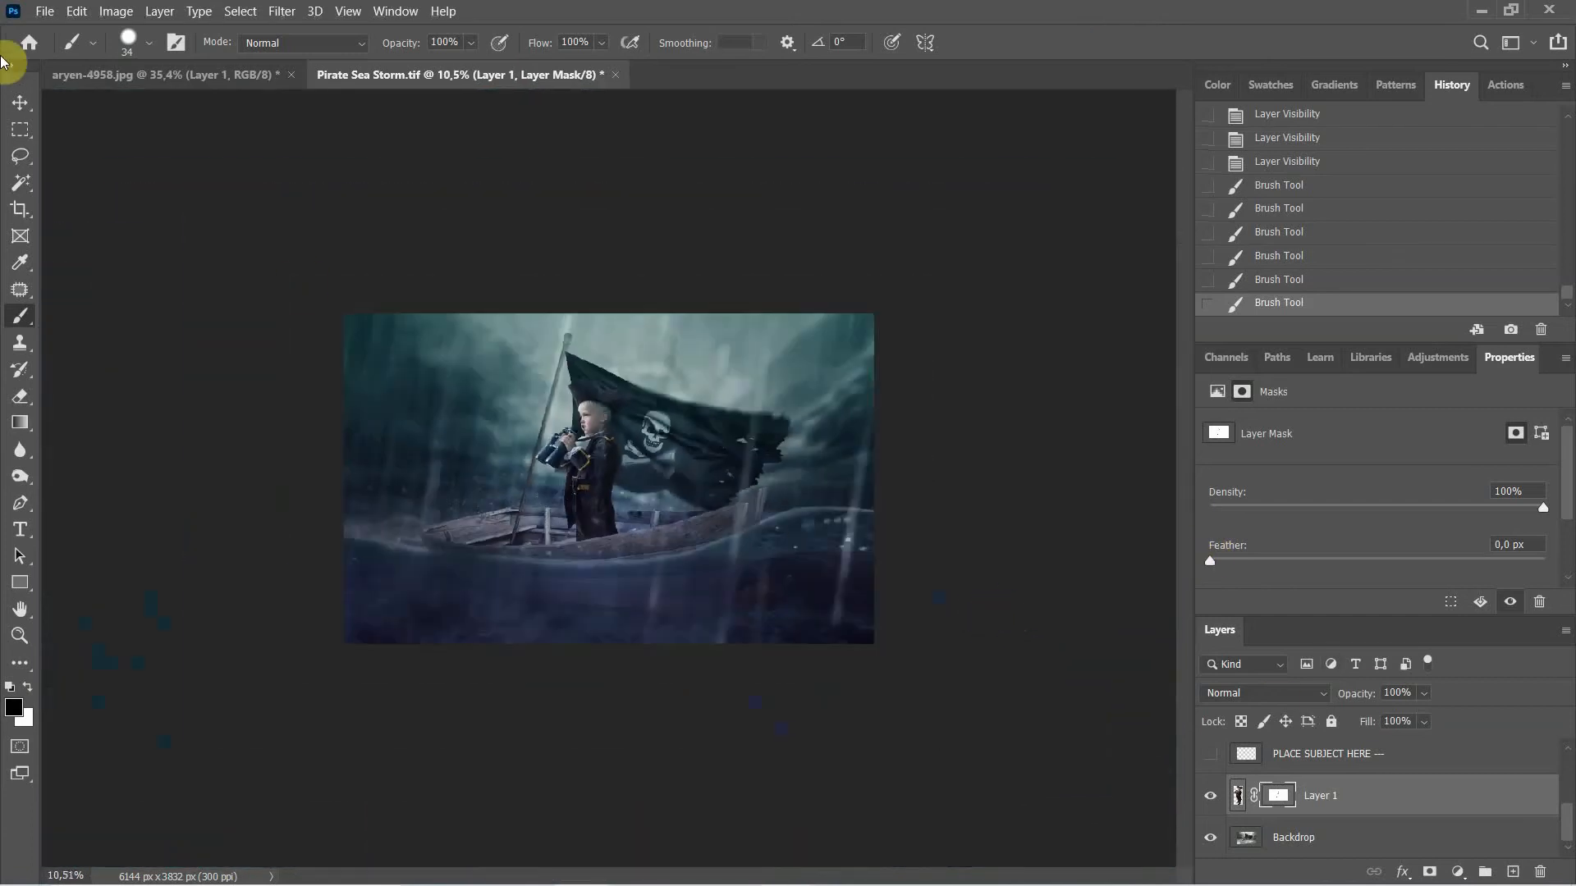
click(25, 106)
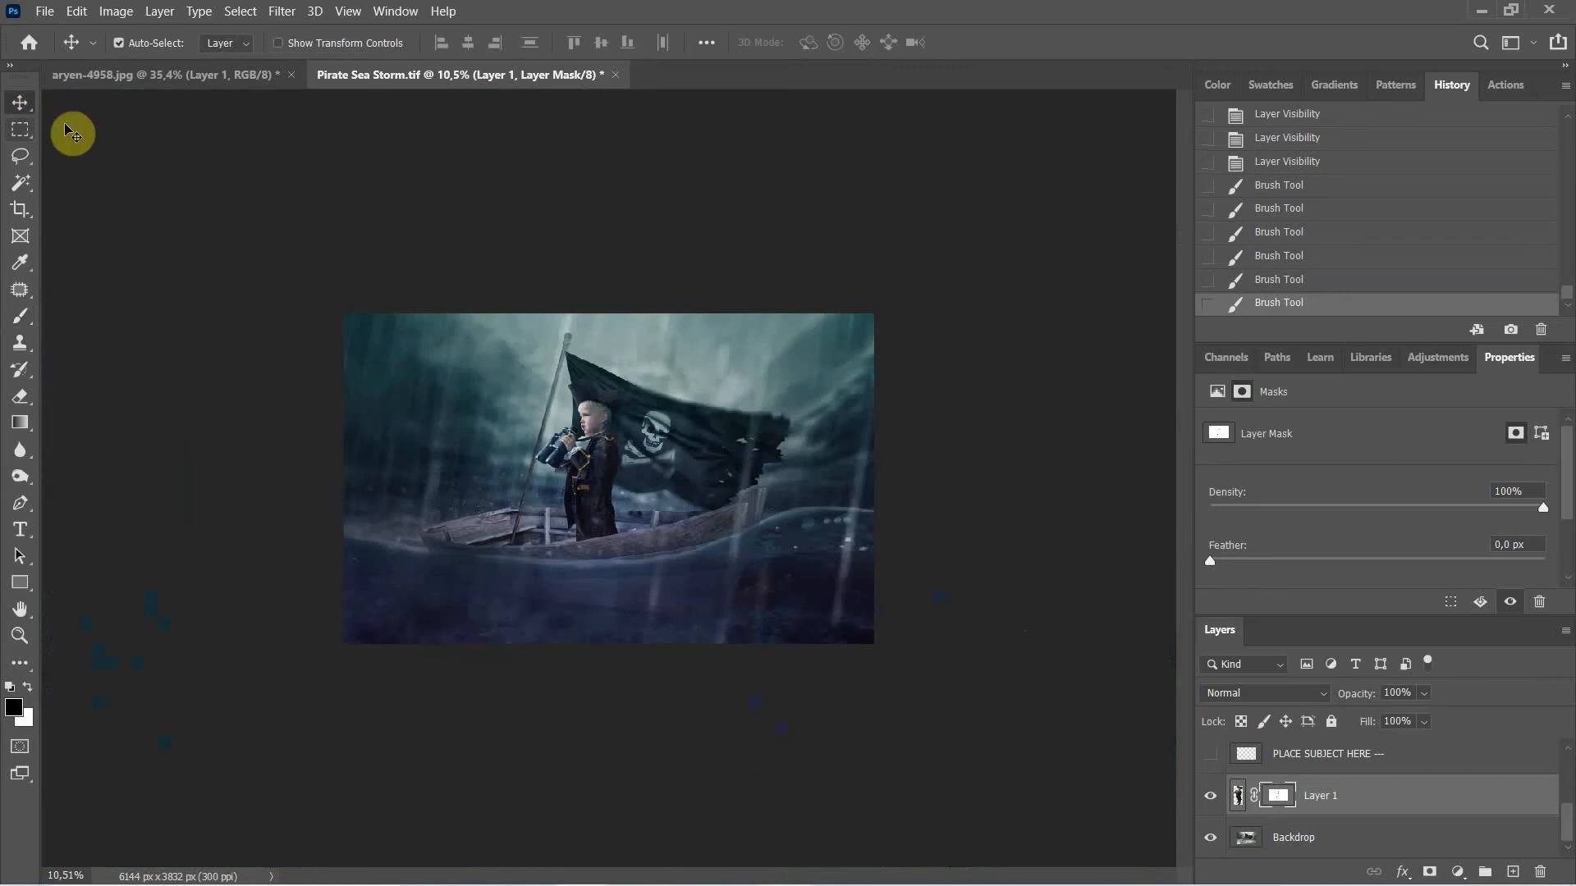